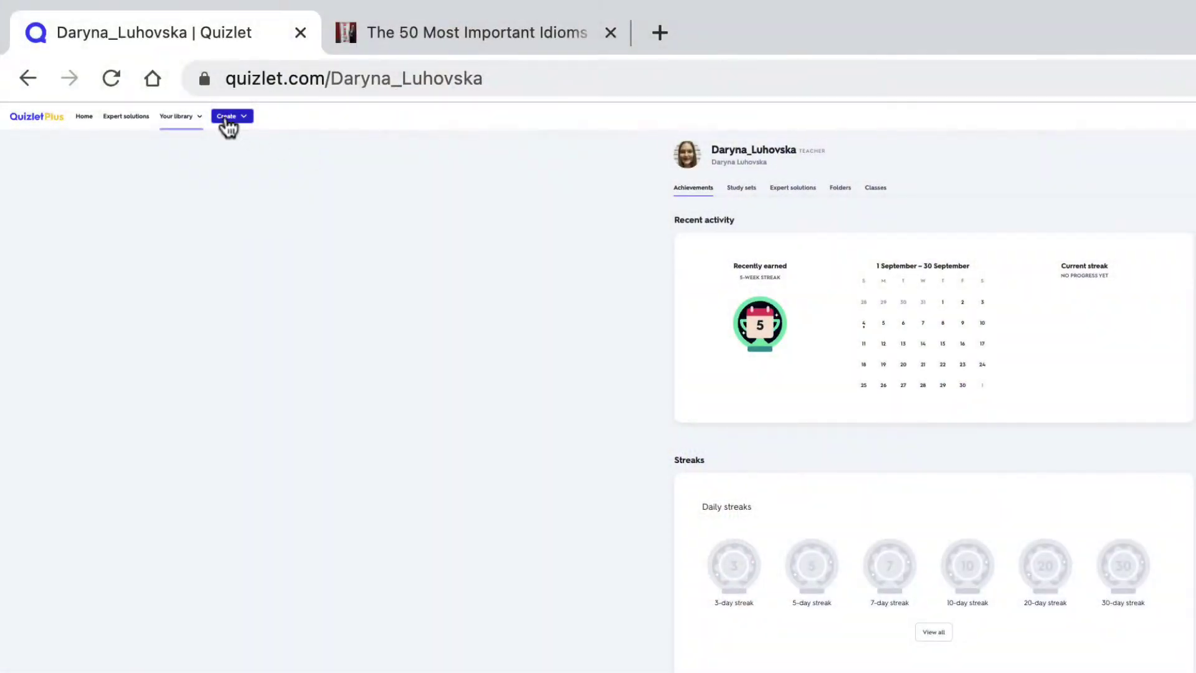
- Create a new study set and replace the old Unit 10 title with 'Idioms'
left_click(226, 119)
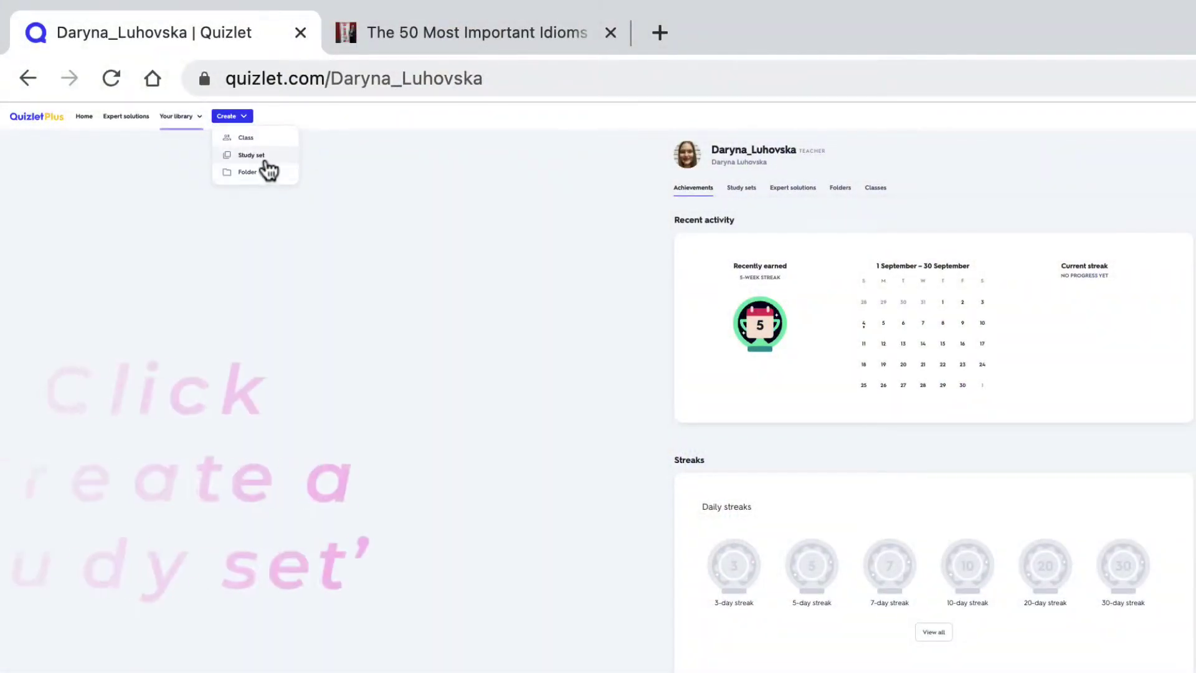
scroll(267, 167, "up", 5)
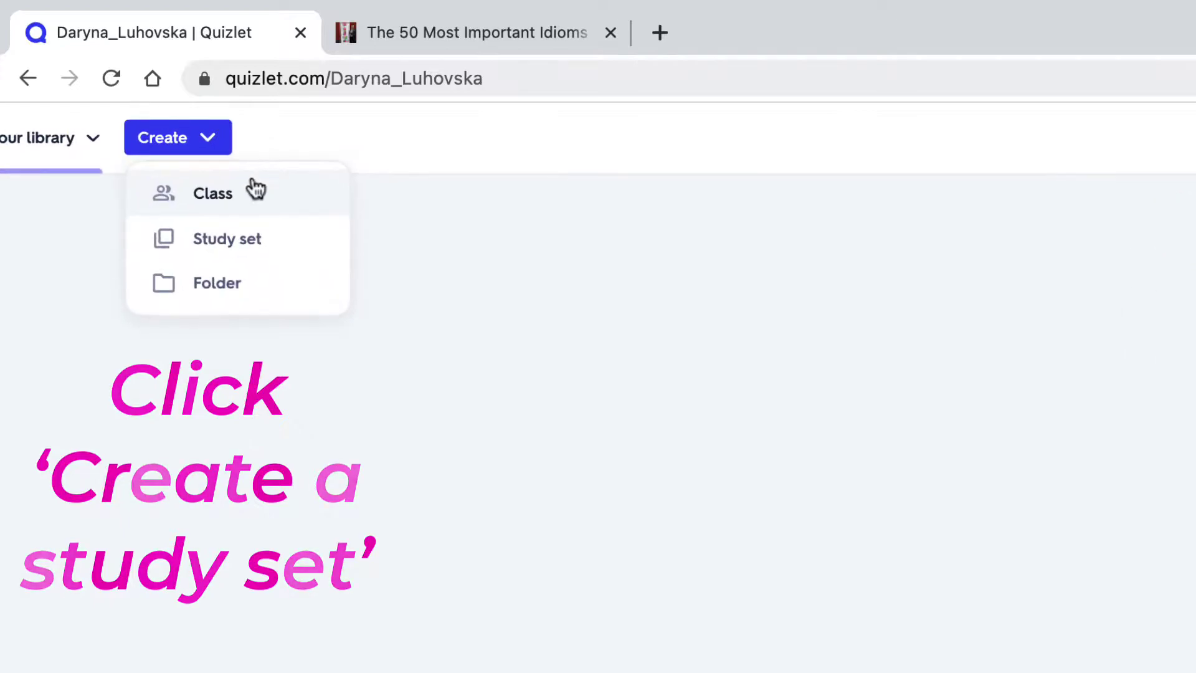
left_click(222, 250)
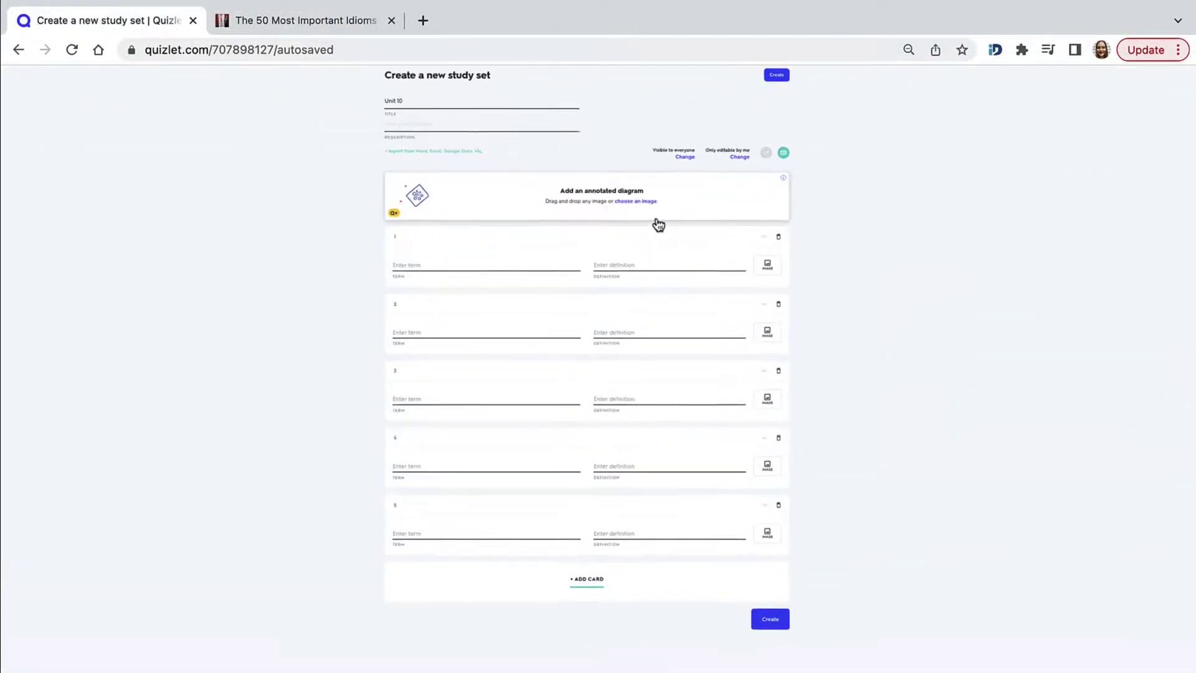
left_click(353, 147)
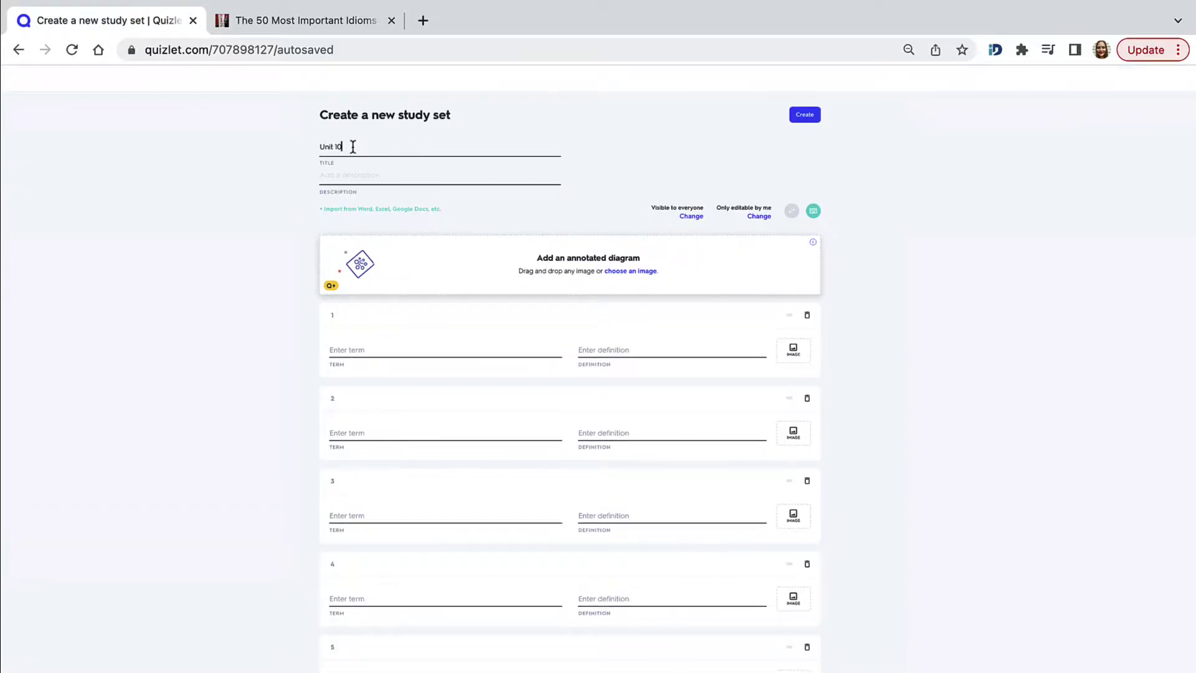
key("BackSpace")
key("BackSpace")
key("BackSpace")
key("BackSpace")
key("BackSpace")
key("BackSpace")
key("BackSpace")
type("Idioms")
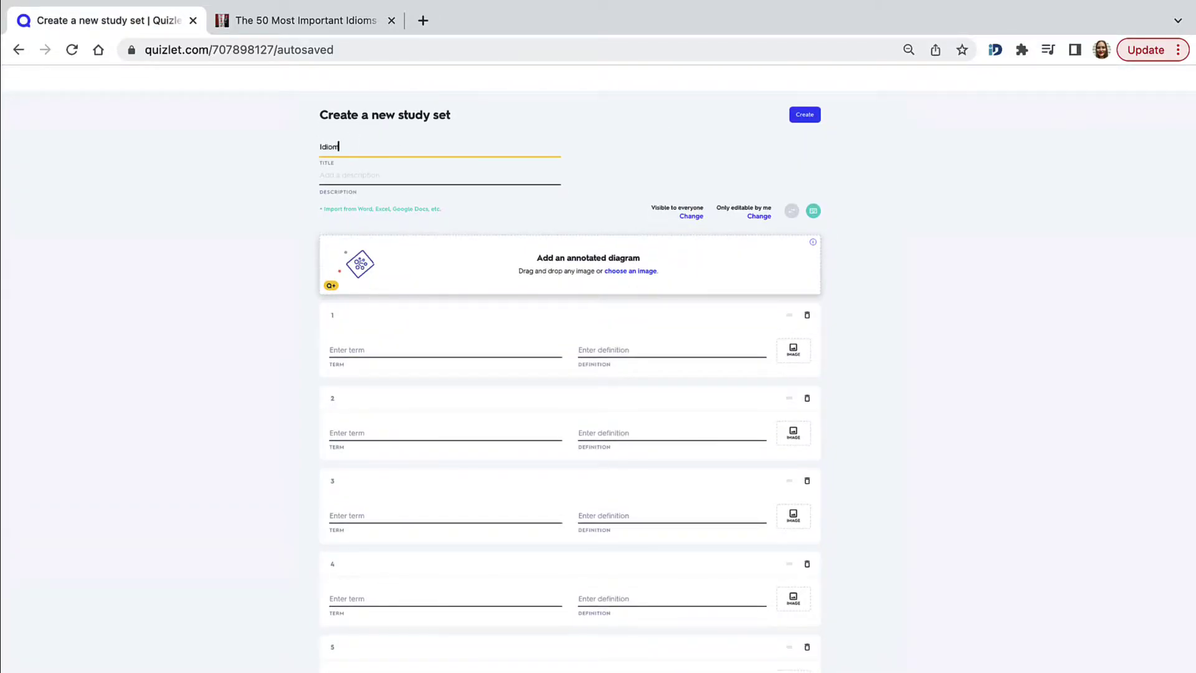
- Begin the description with 'From' followed by the idioms blog page's copied web address
left_click(339, 177)
type("I")
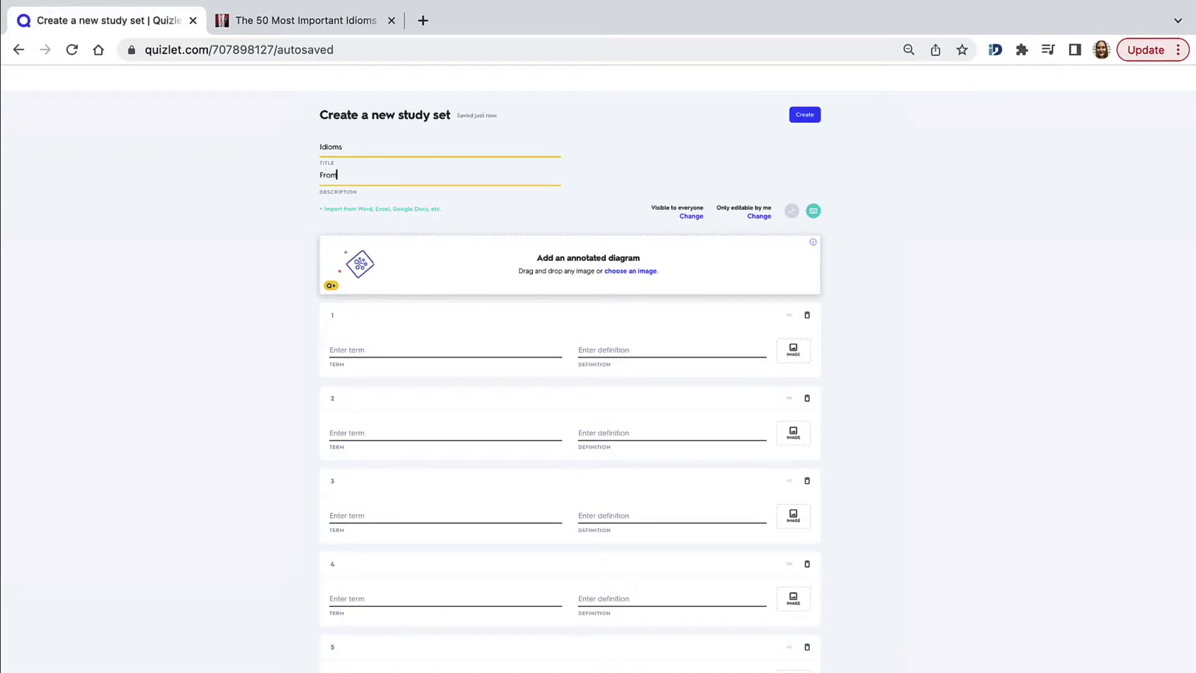
left_click(298, 20)
left_click(229, 49)
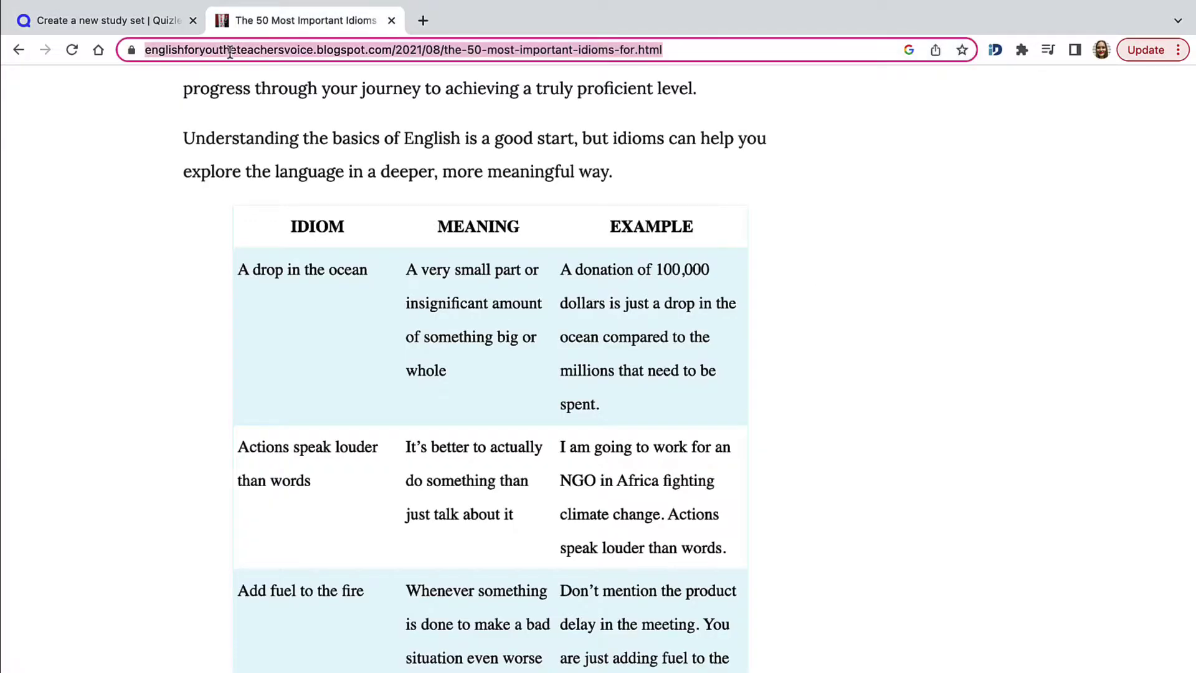
key("ctrl+c")
left_click(100, 20)
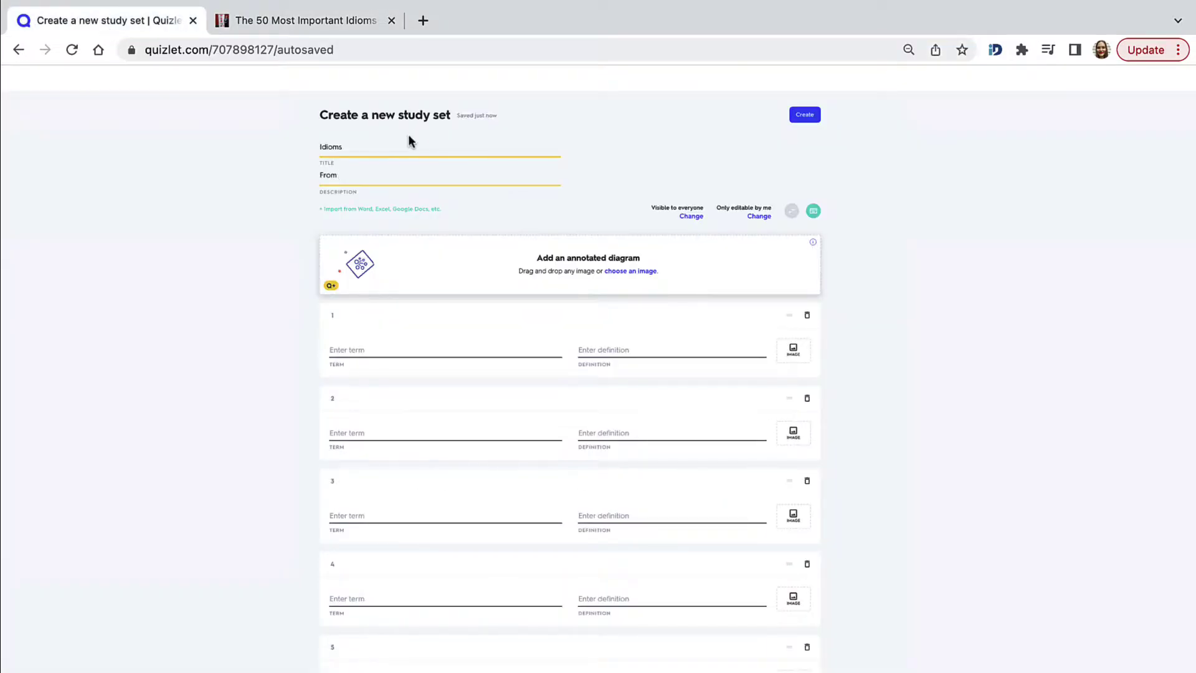
key("ctrl+v")
scroll(331, 225, "down", 3)
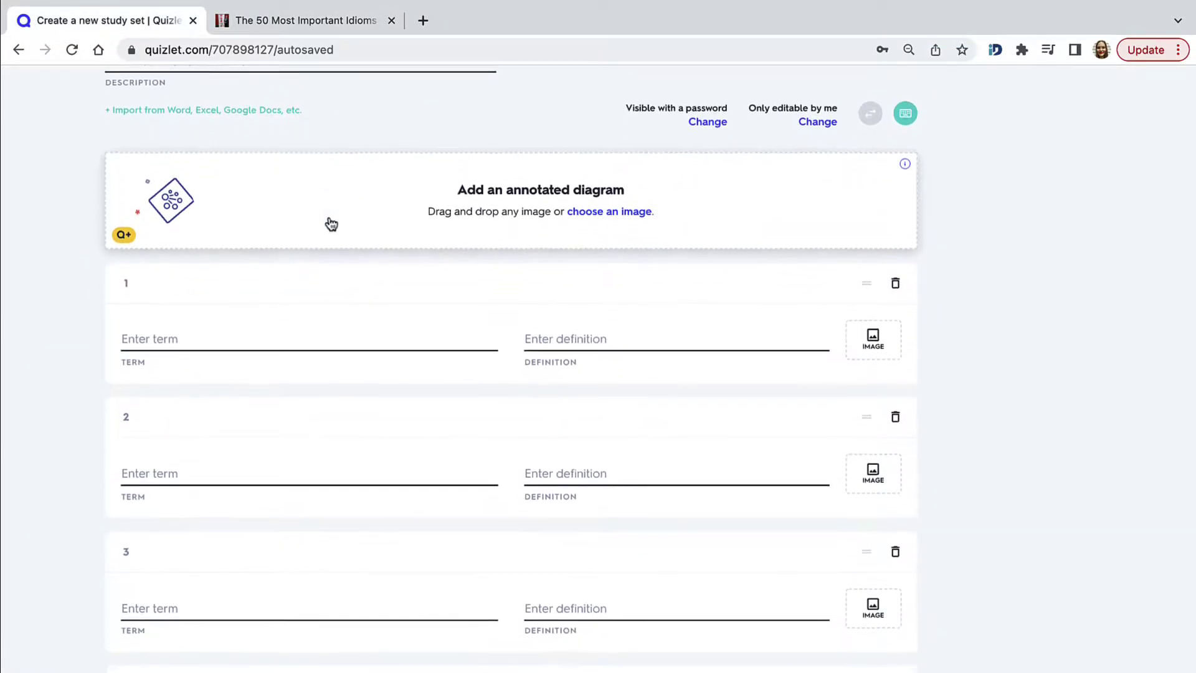
- Zoom the blog page and select 'Barking up the wrong tree' in its idioms table
left_click(335, 24)
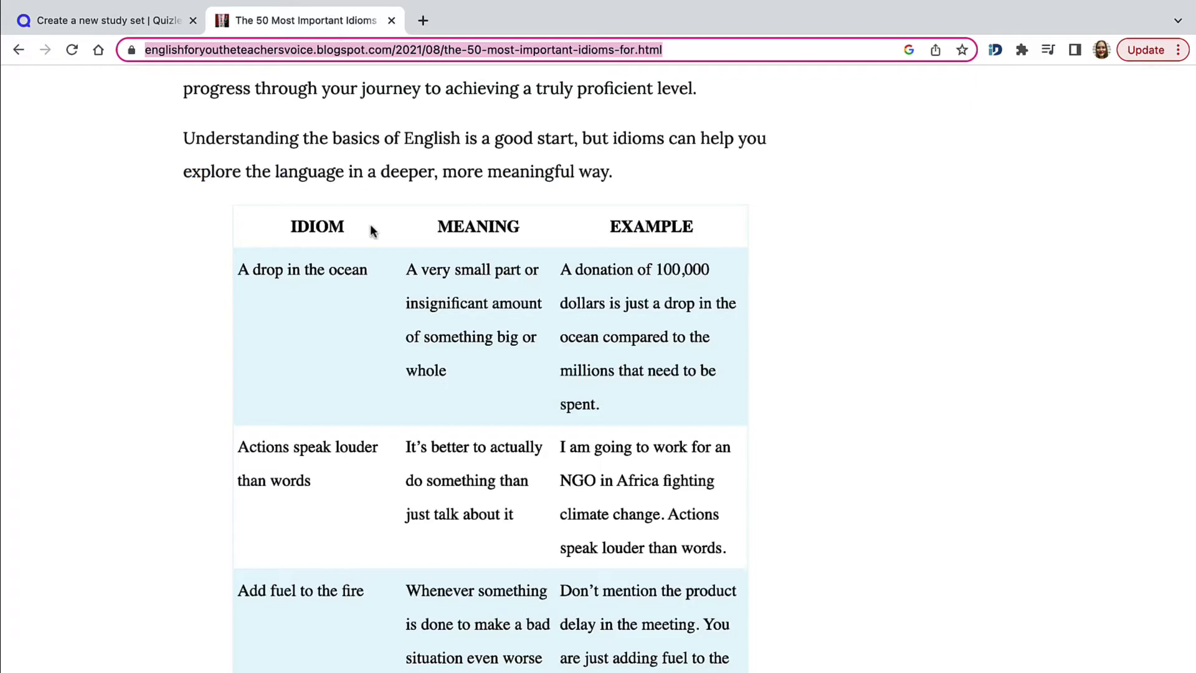
left_click(402, 303)
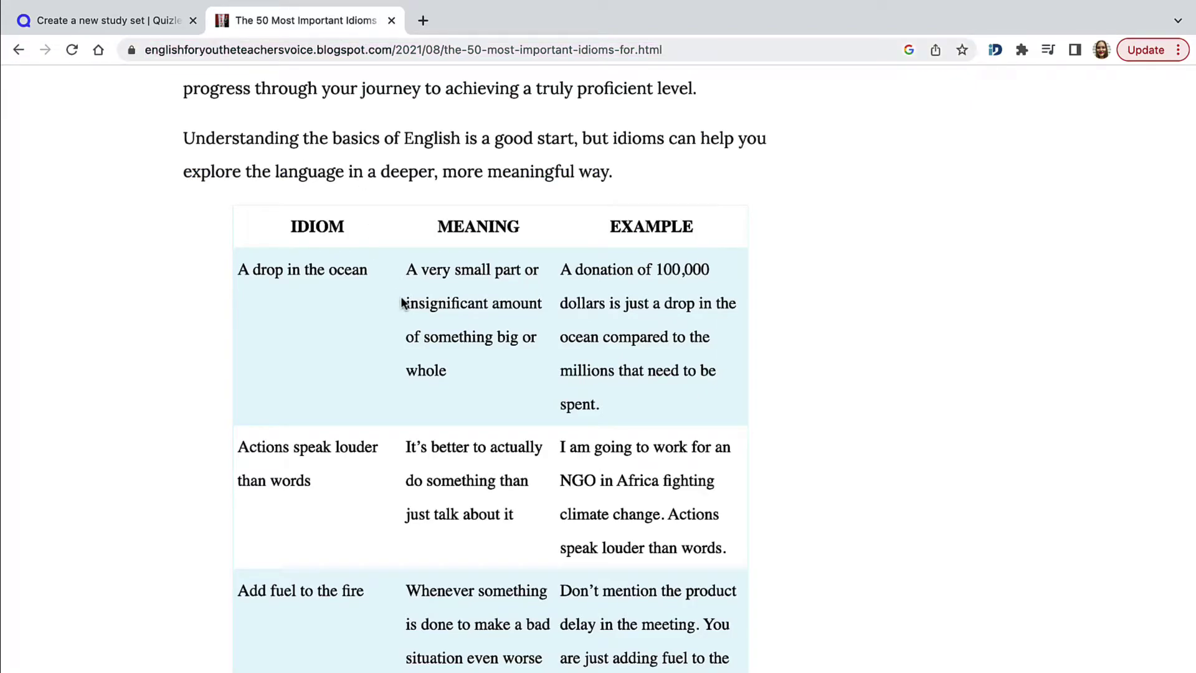
key("super+plus")
scroll(402, 304, "down", 5)
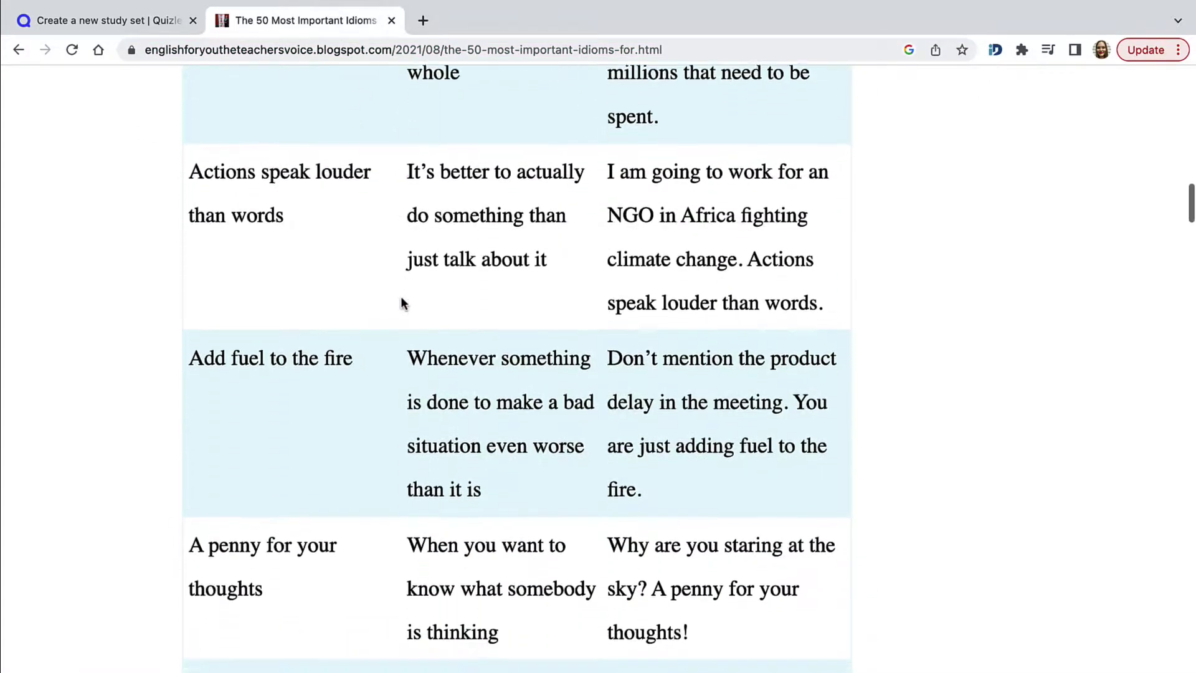
scroll(401, 301, "down", 6)
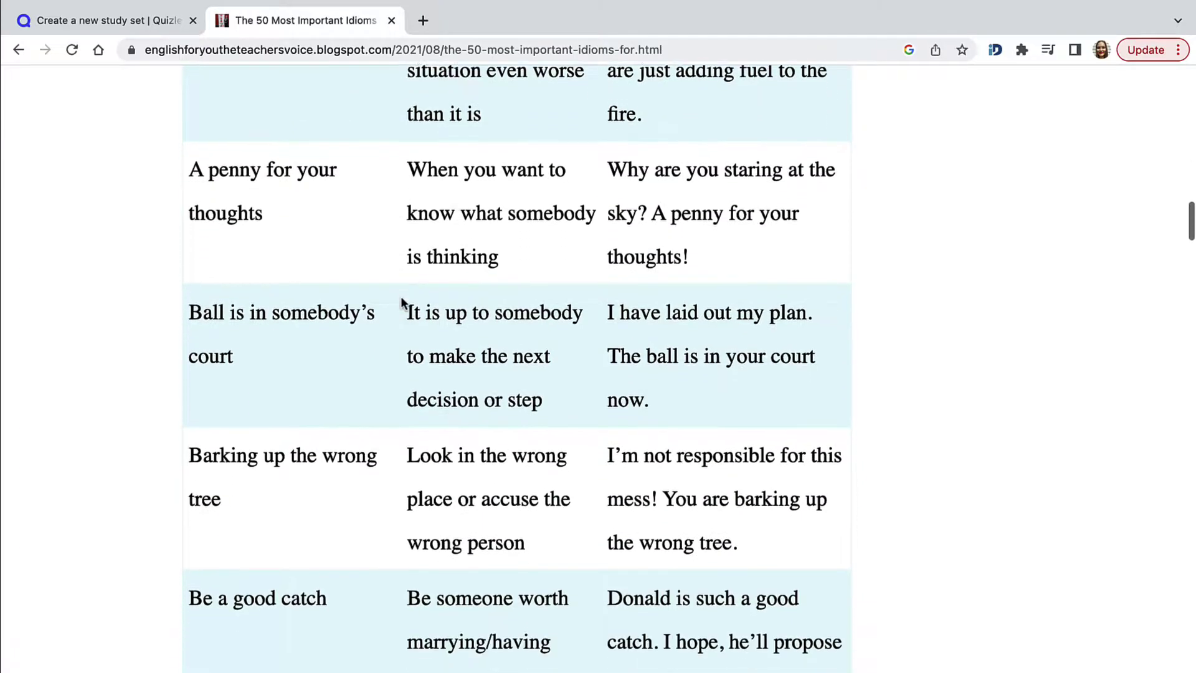
scroll(403, 304, "down", 2)
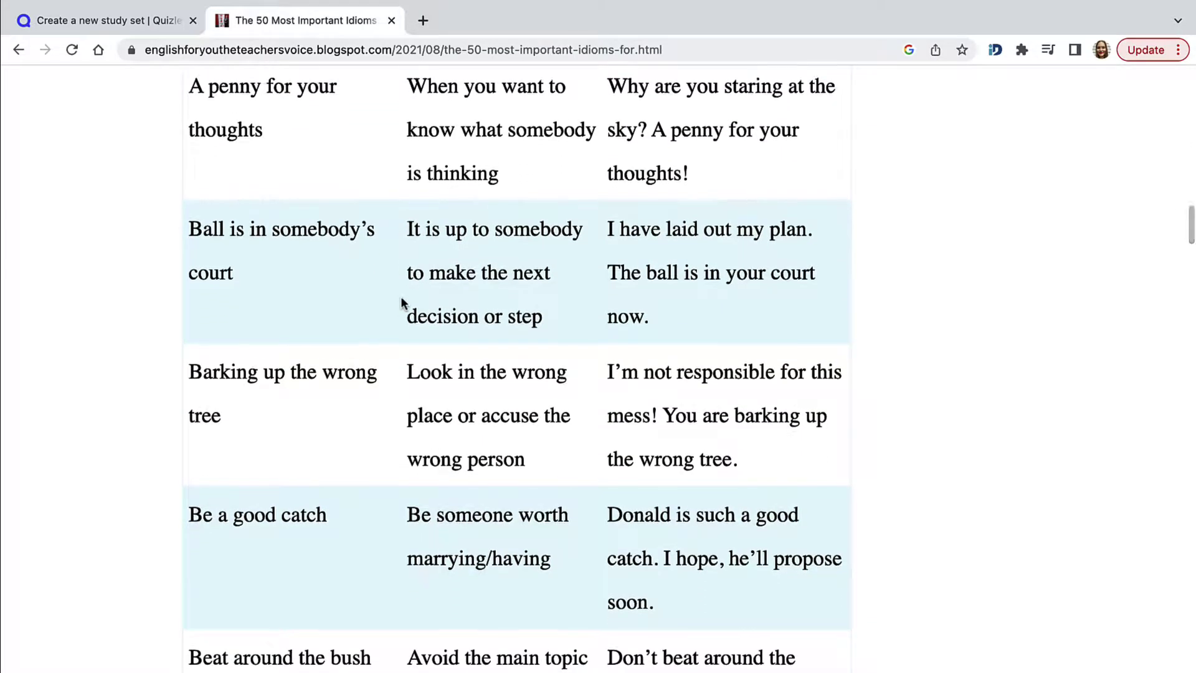
scroll(401, 303, "down", 2)
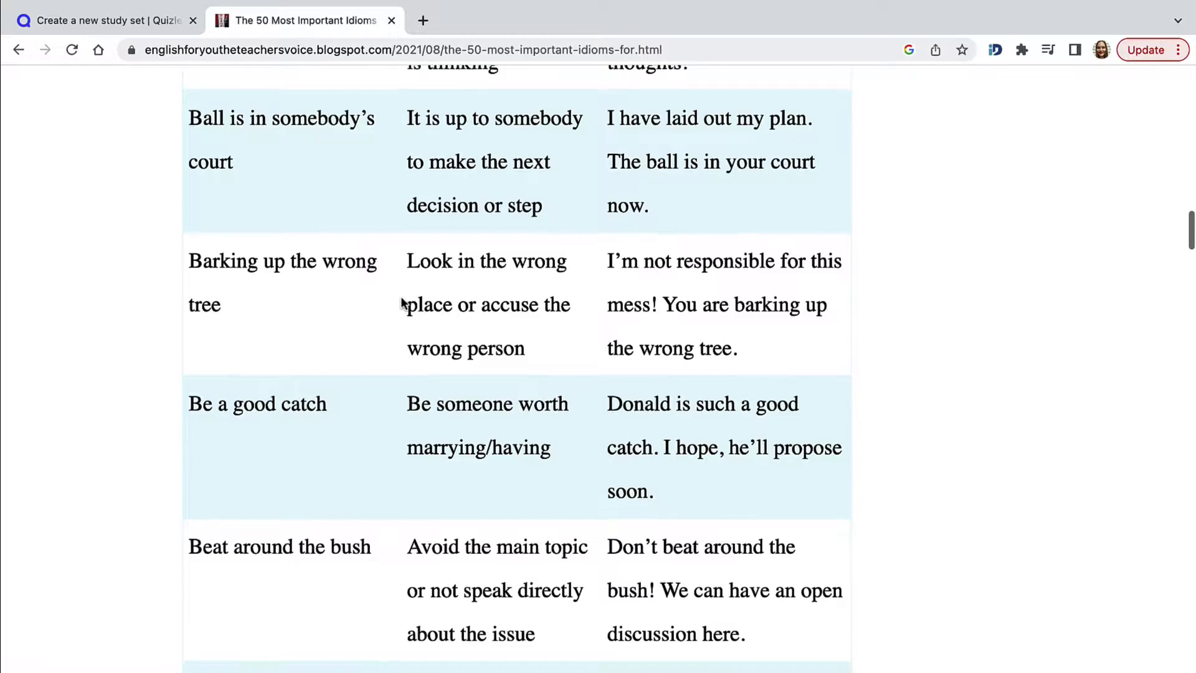
scroll(402, 304, "down", 1)
scroll(402, 303, "down", 2)
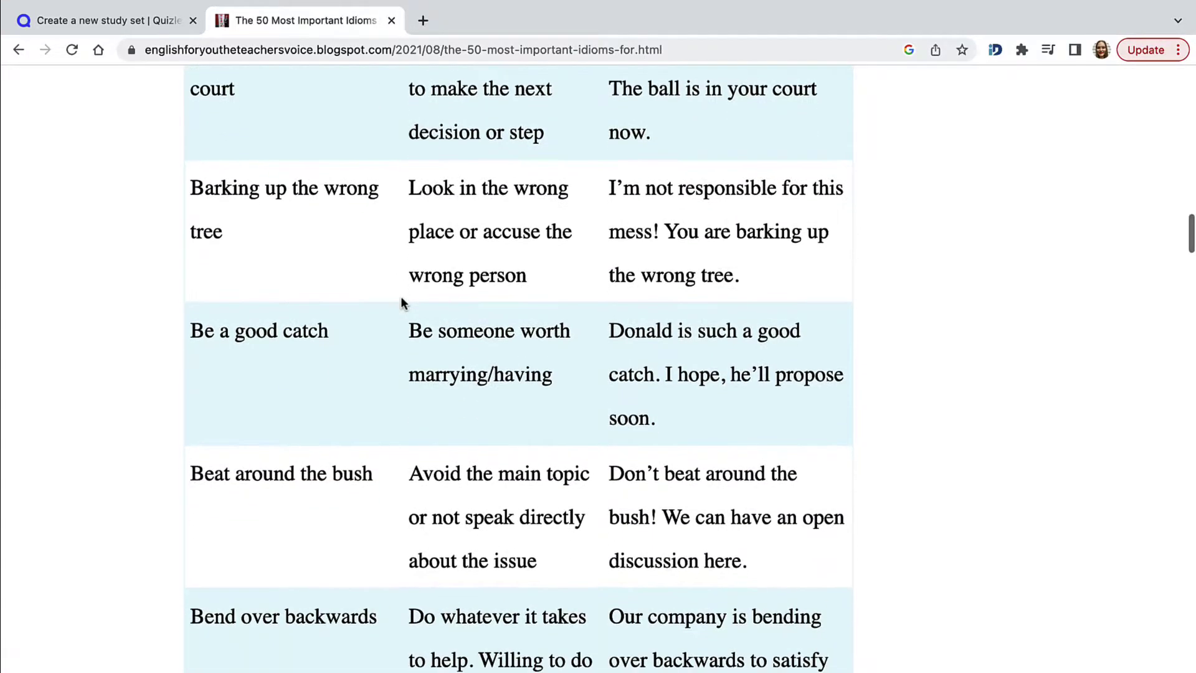
scroll(401, 304, "down", 2)
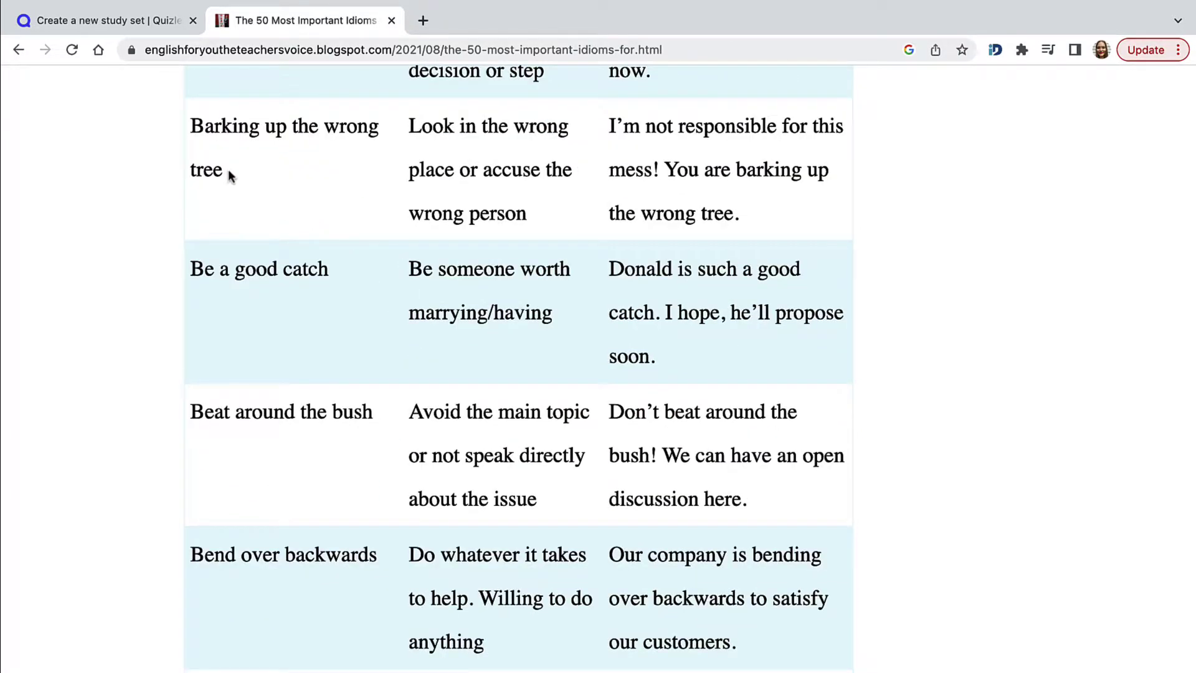
left_click_drag(225, 169, 194, 131)
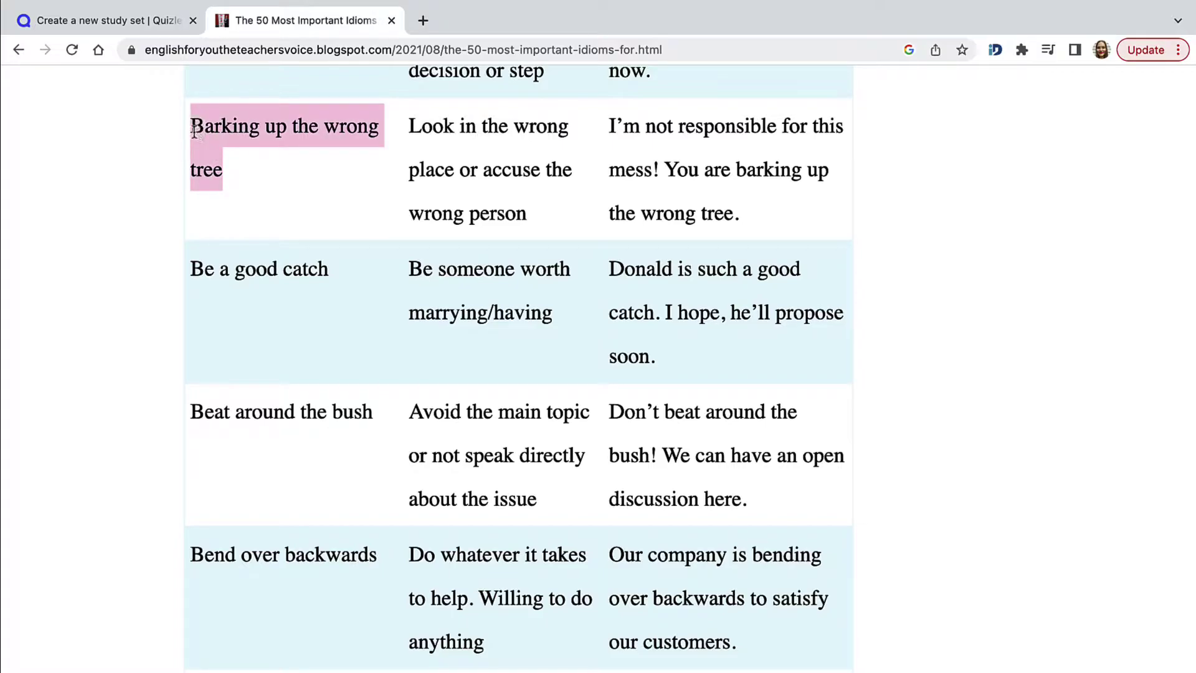
- Paste the idiom as card 1's term and edit it to 'bark up the wrong tree'
left_click(109, 27)
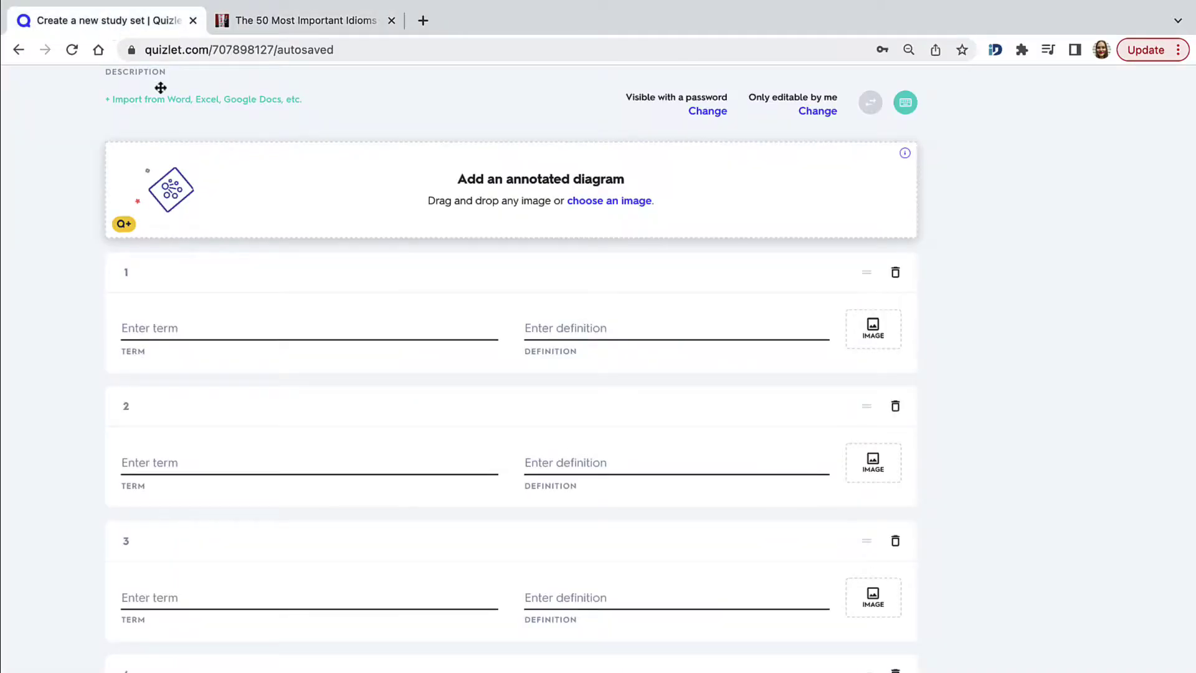
left_click(213, 327)
key("ctrl+v")
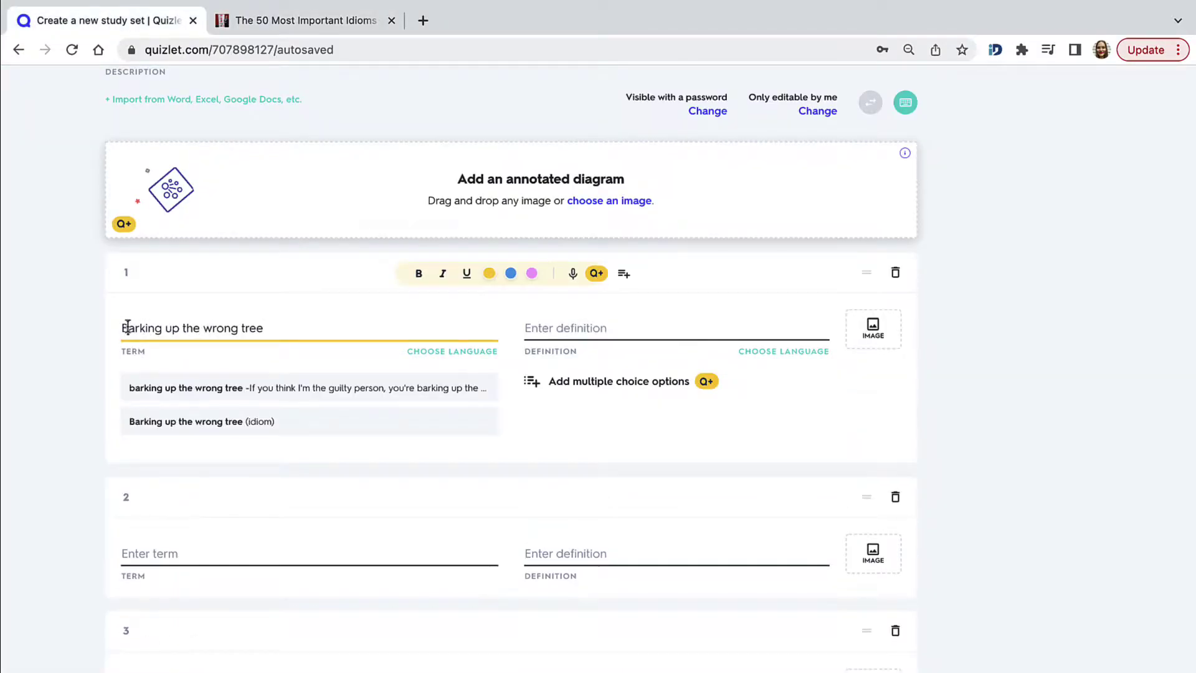
left_click(127, 327)
key("BackSpace")
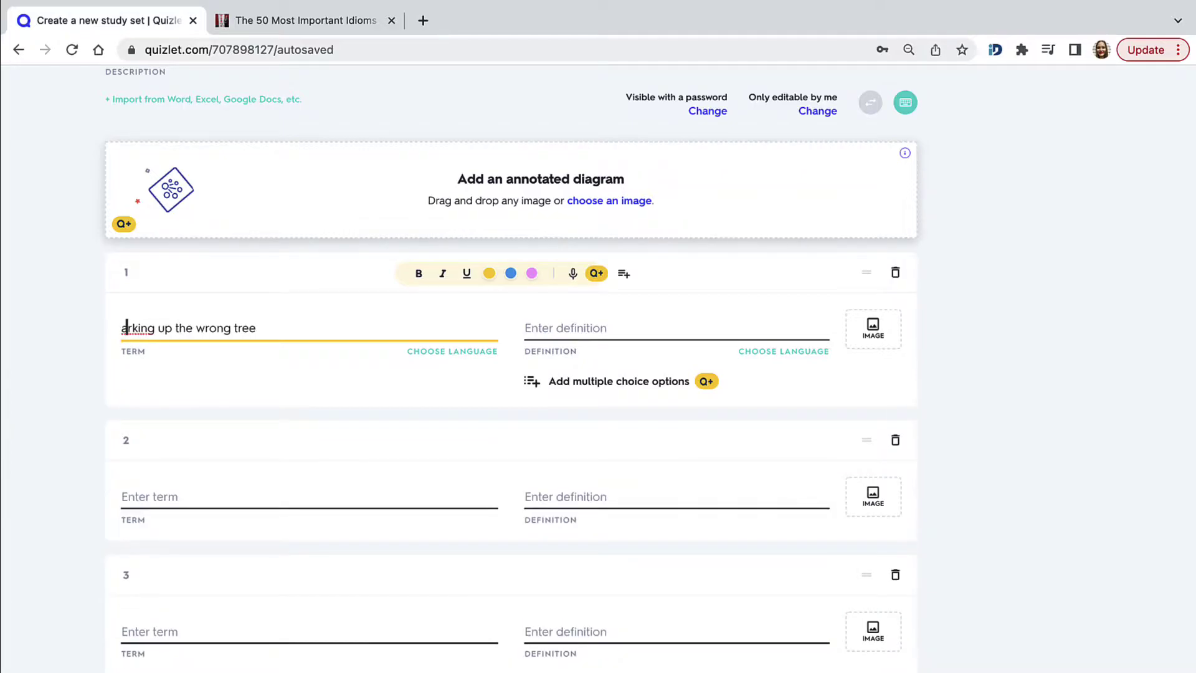
left_click(155, 327)
key("BackSpace")
key("BackSpace")
key("BackSpace")
left_click(121, 327)
type("b")
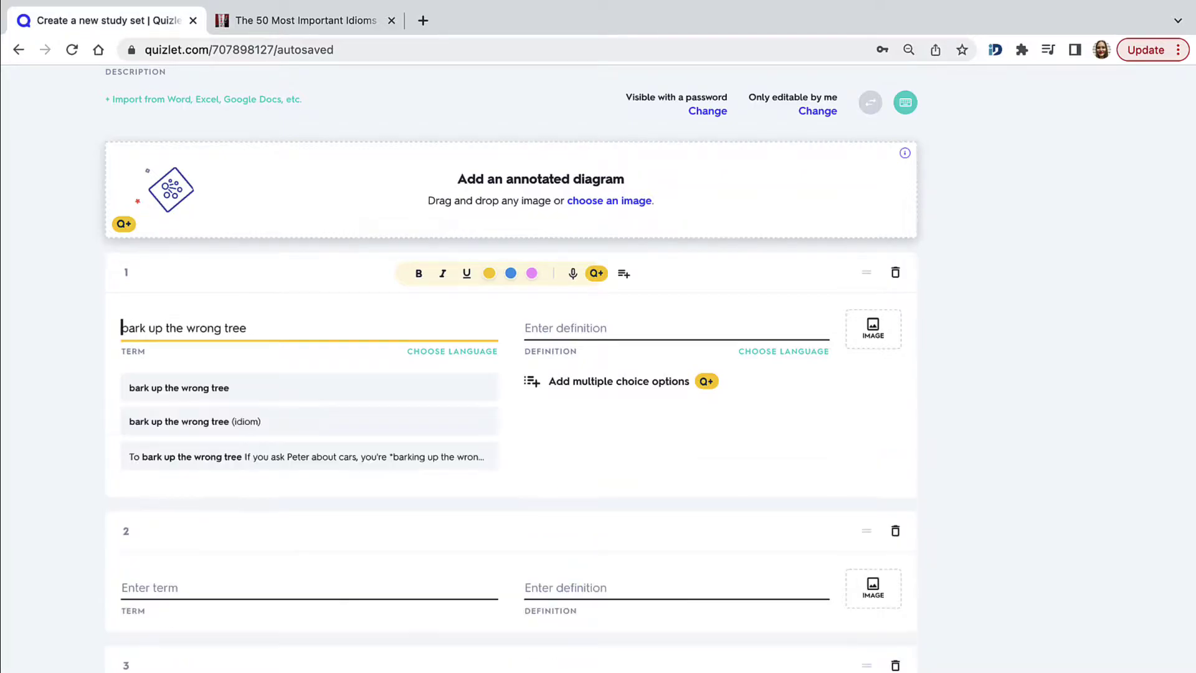
- Copy the idiom's meaning from the blog into card 1's definition, starting lowercase
left_click(567, 329)
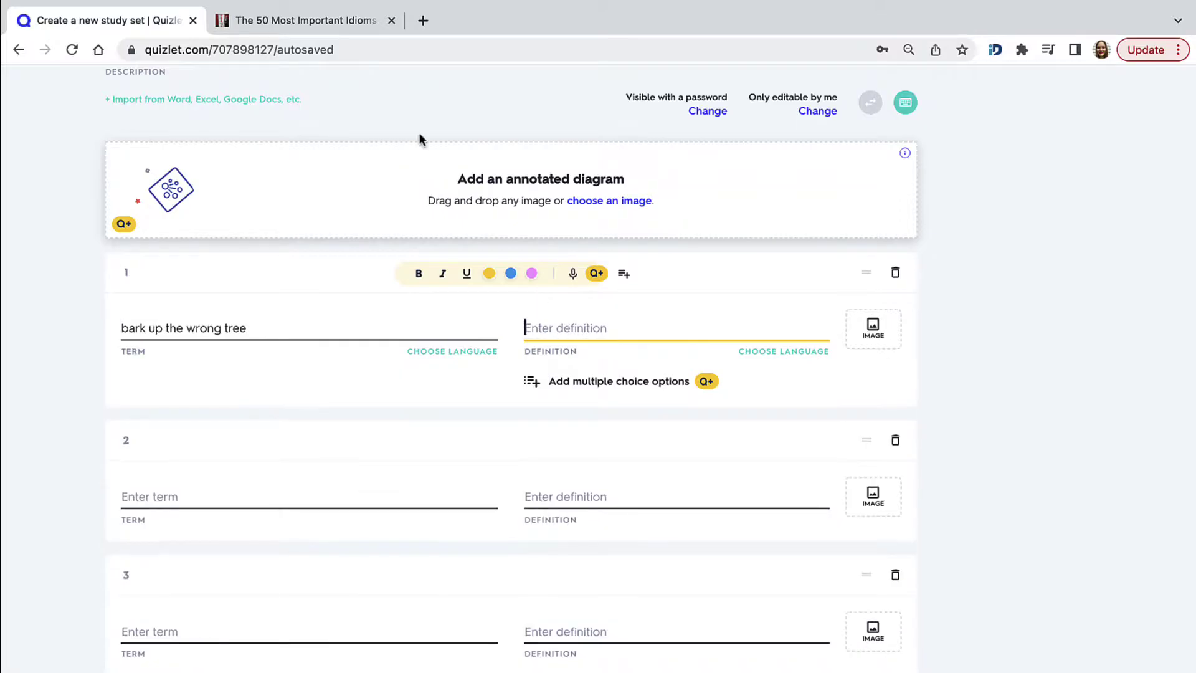
left_click(327, 26)
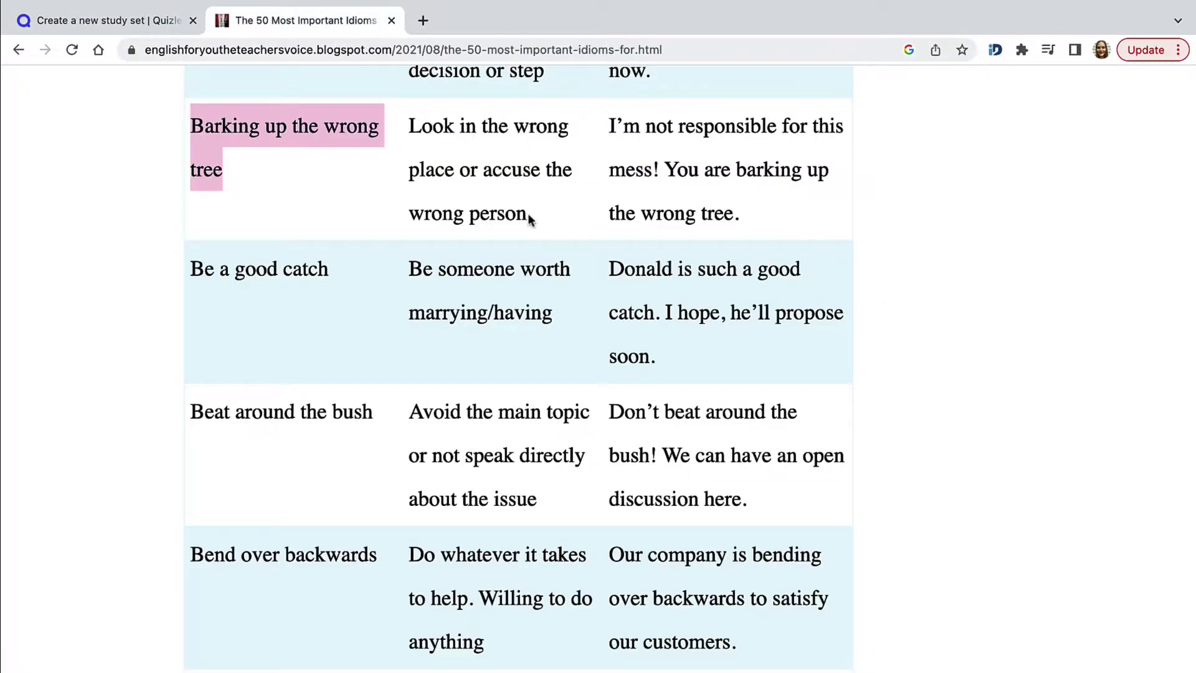
left_click_drag(529, 219, 406, 125)
key("ctrl+c")
left_click(152, 28)
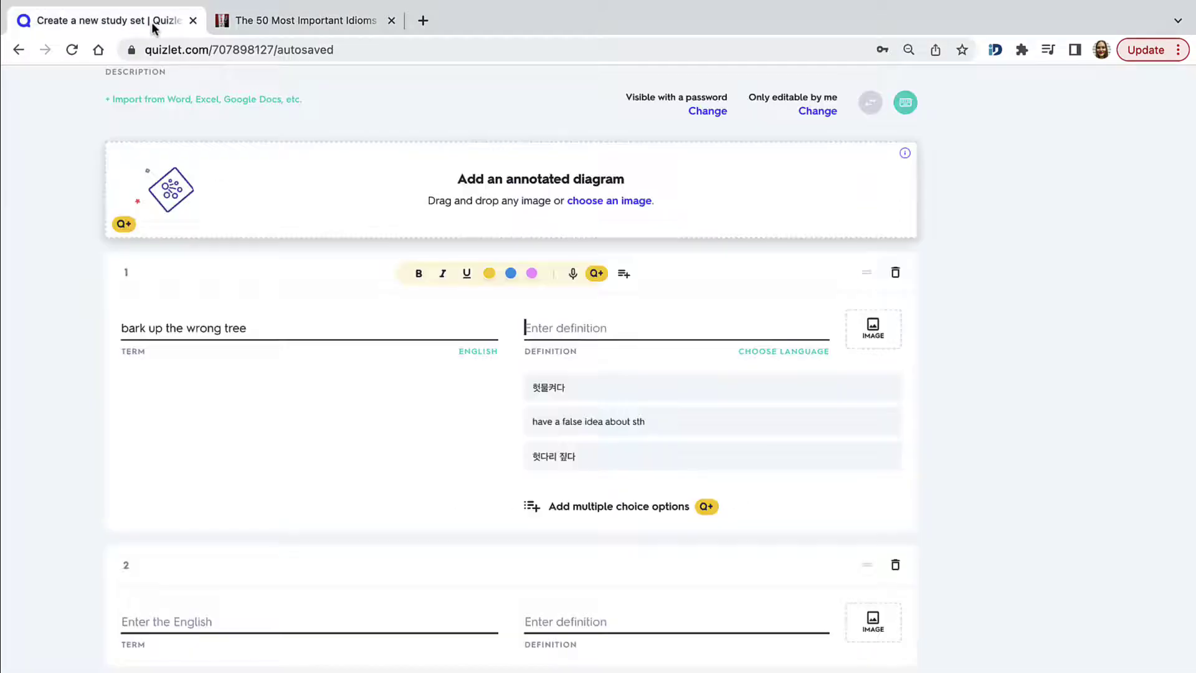
left_click(557, 325)
key("ctrl+v")
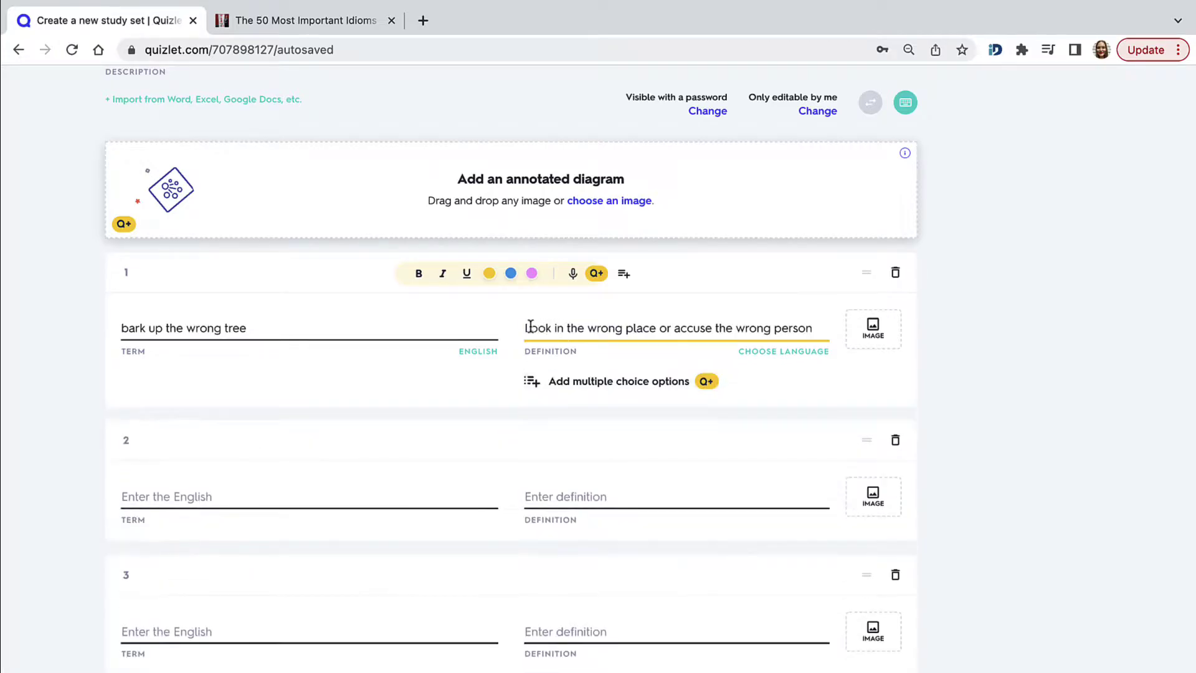
key("BackSpace")
type("l")
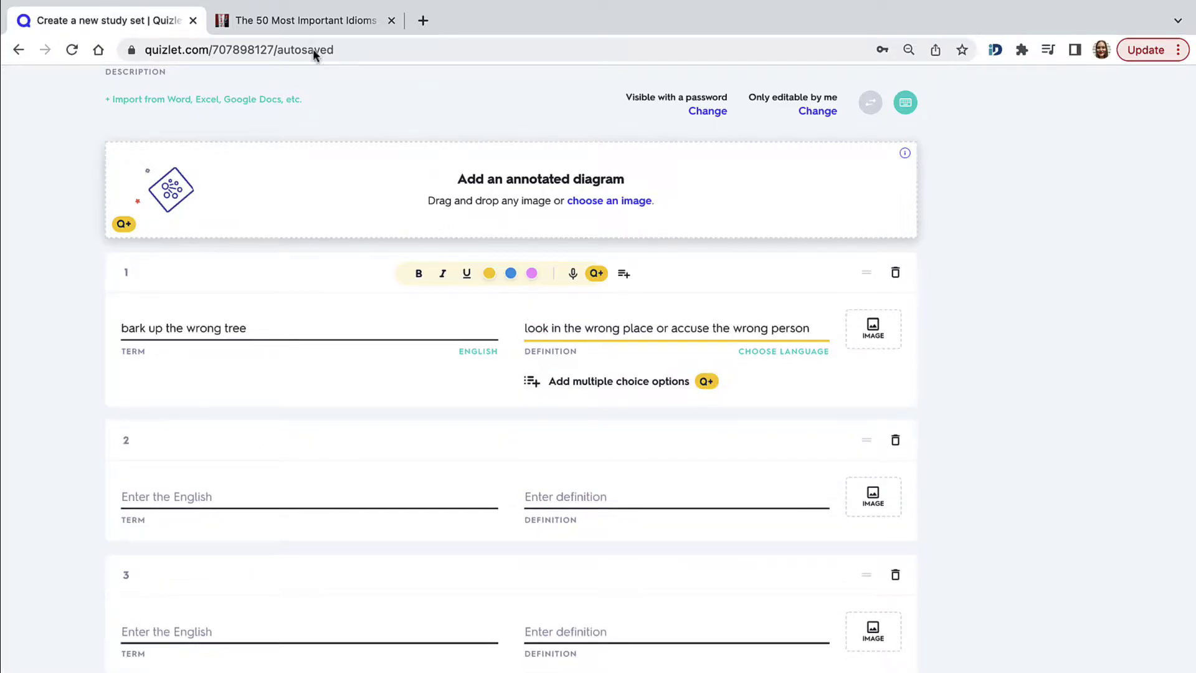
- Add an 'e.g.' line with the blog's example sentence to card 1's definition
left_click(276, 8)
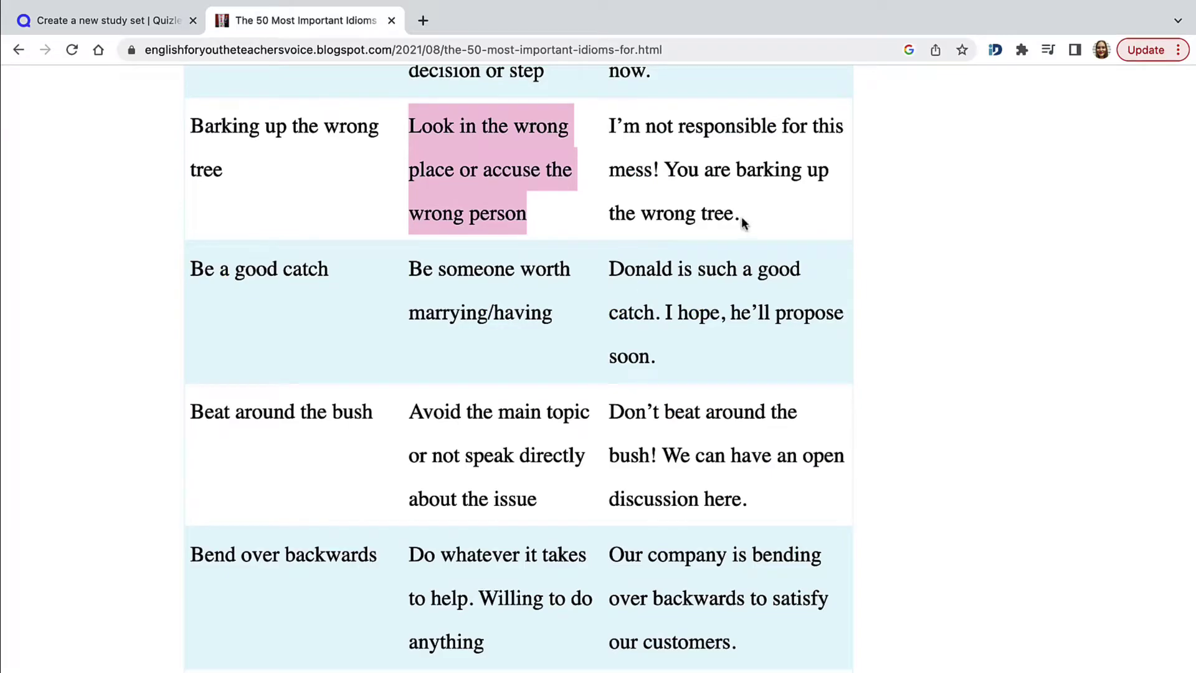
left_click_drag(609, 121, 745, 219)
key("ctrl+c")
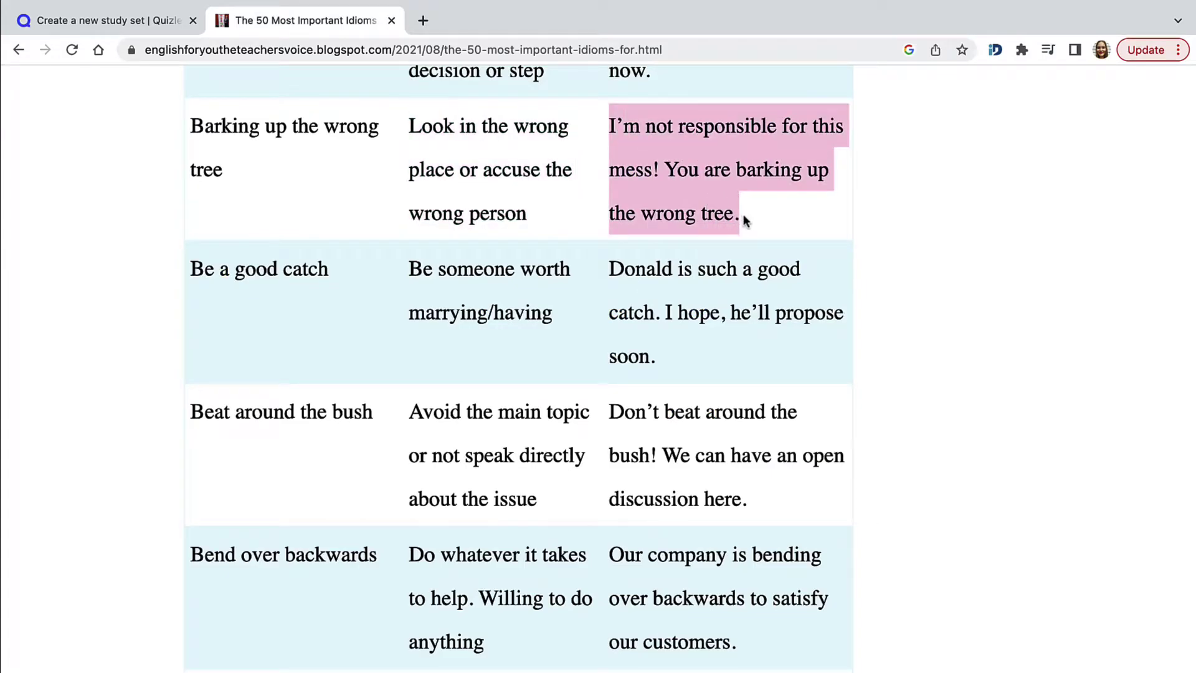
left_click(167, 12)
key("Return")
key("Return")
type("e.g.")
key("ctrl+v")
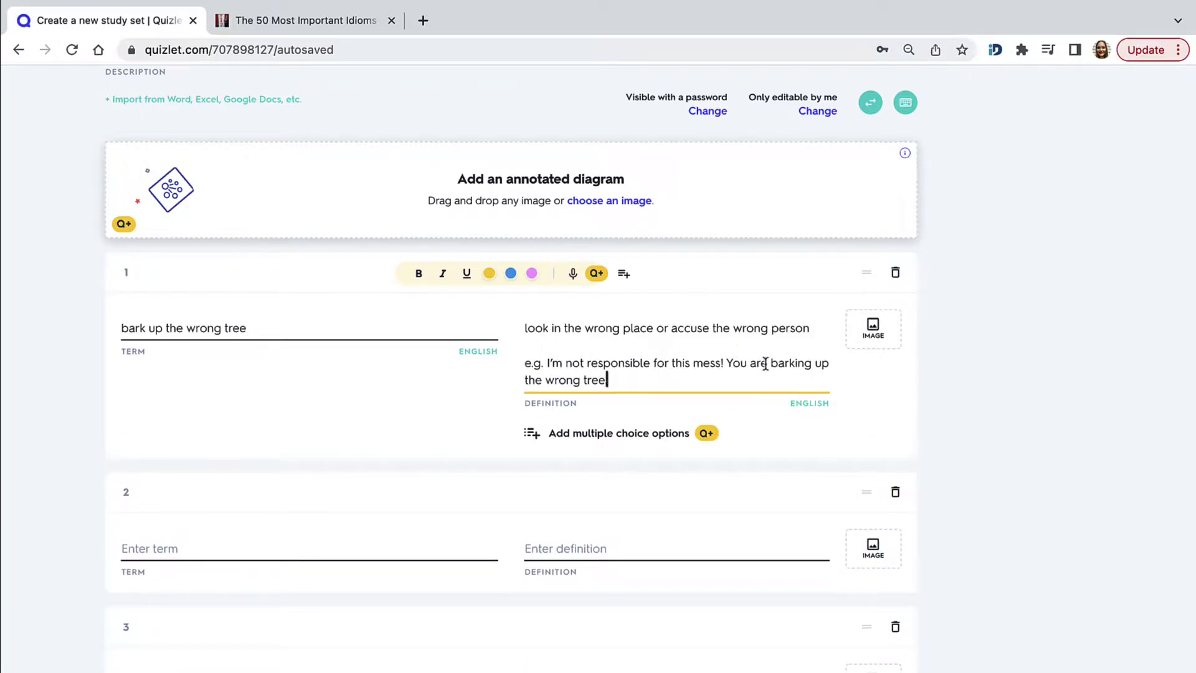
- Blank out the idiom so the example reads 'You are ___ing __ ___ _____ _____.'
left_click_drag(770, 363, 795, 367)
type("____")
left_click(829, 362)
key("BackSpace")
key("BackSpace")
type("__")
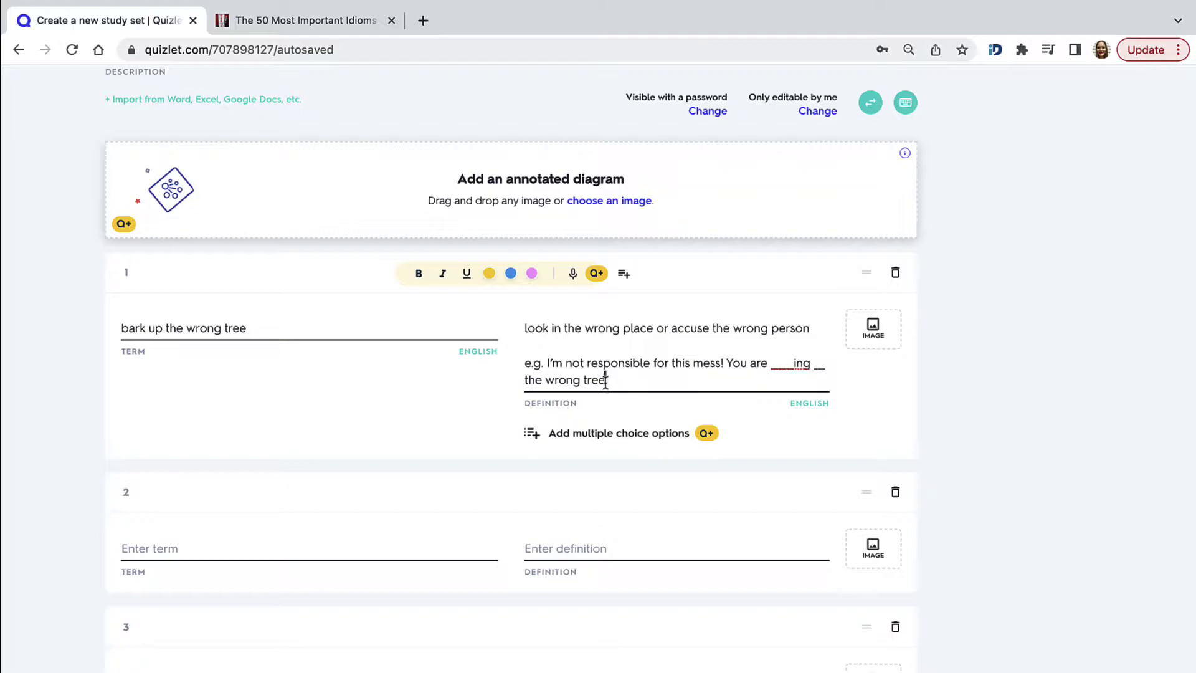
left_click_drag(604, 380, 525, 380)
type("___")
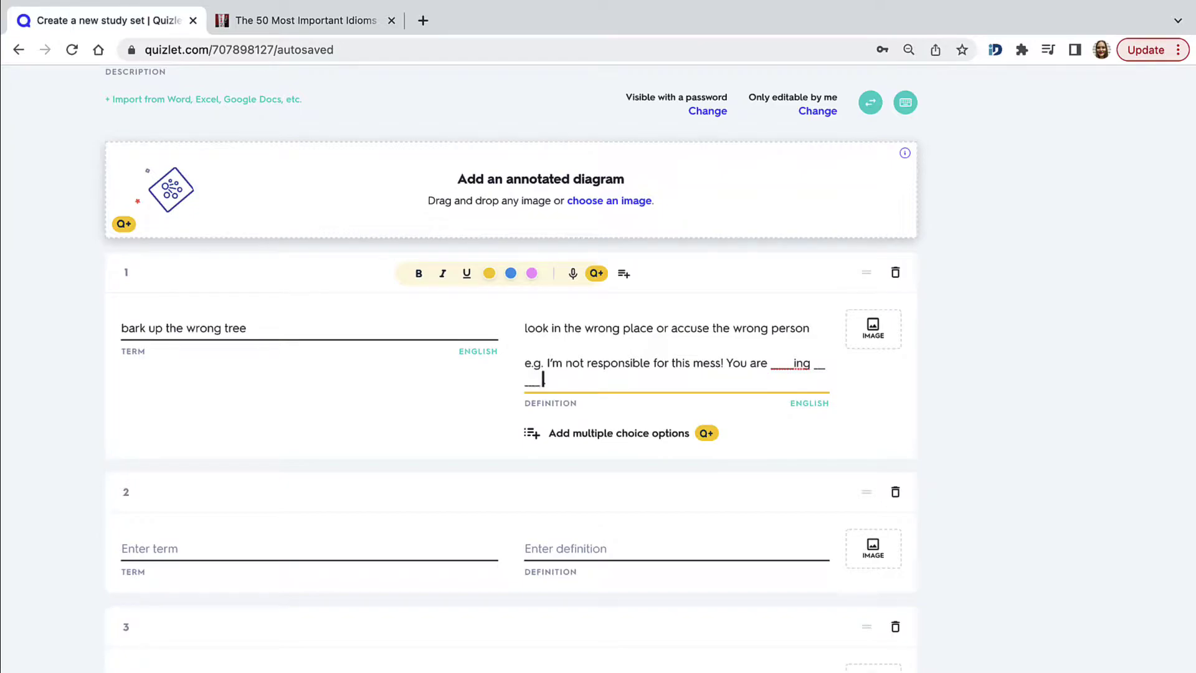
type(" ______ ______.")
- Select 'Be a good catch' in the blog's idioms table
left_click(319, 19)
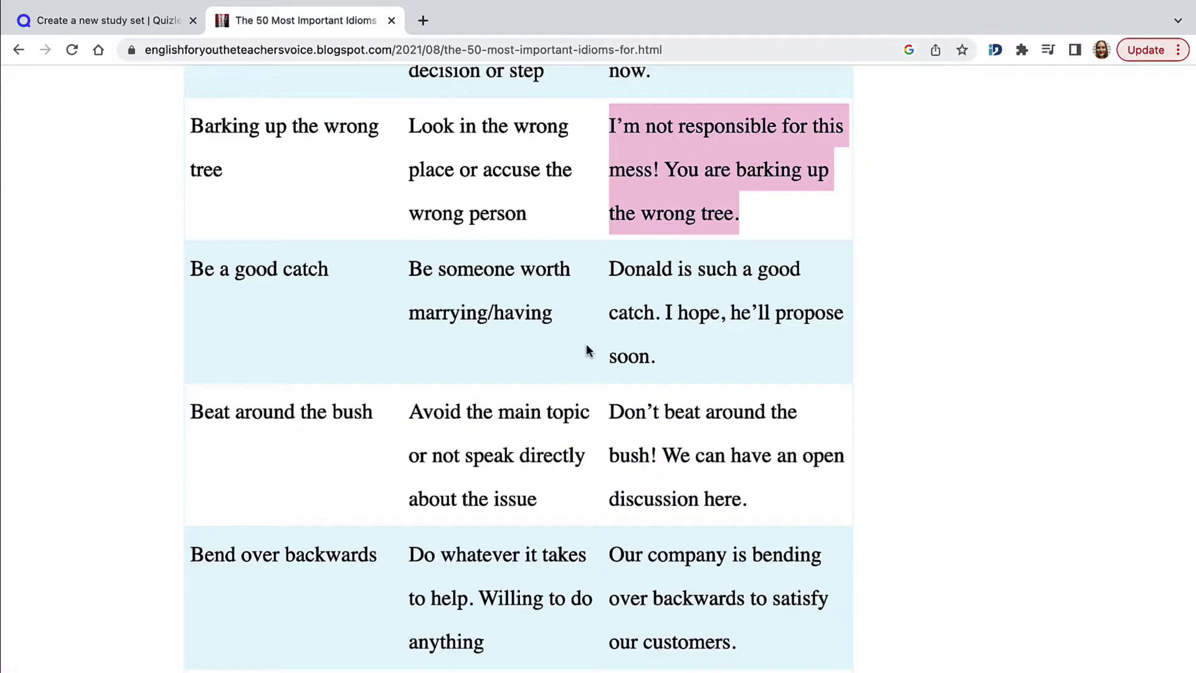
scroll(589, 351, "down", 2)
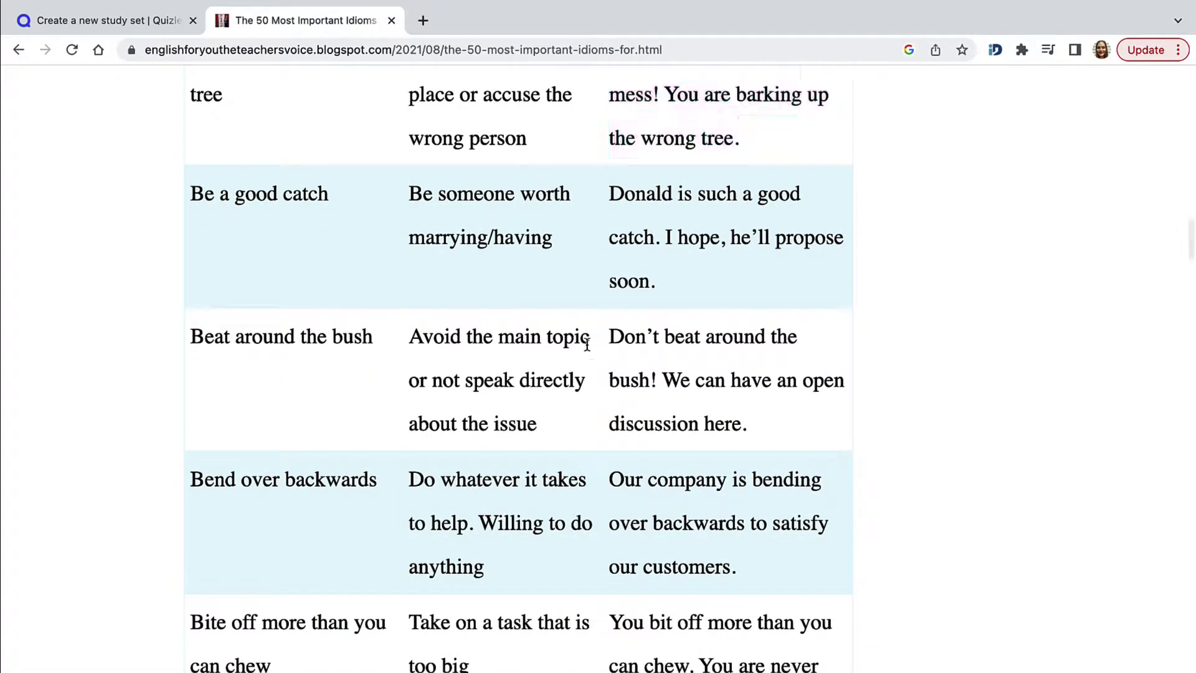
left_click_drag(327, 188, 192, 193)
key("ctrl+c")
left_click(111, 22)
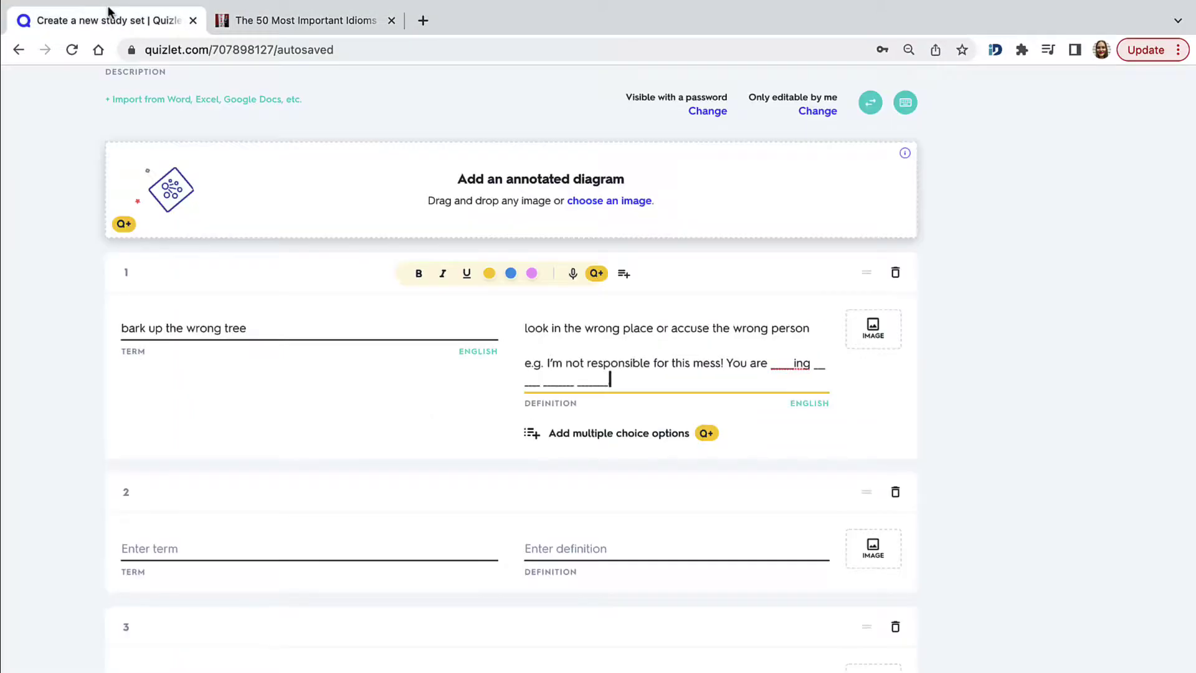
- Paste 'be a good catch' as card 2's term in lowercase
left_click(156, 542)
key("ctrl+v")
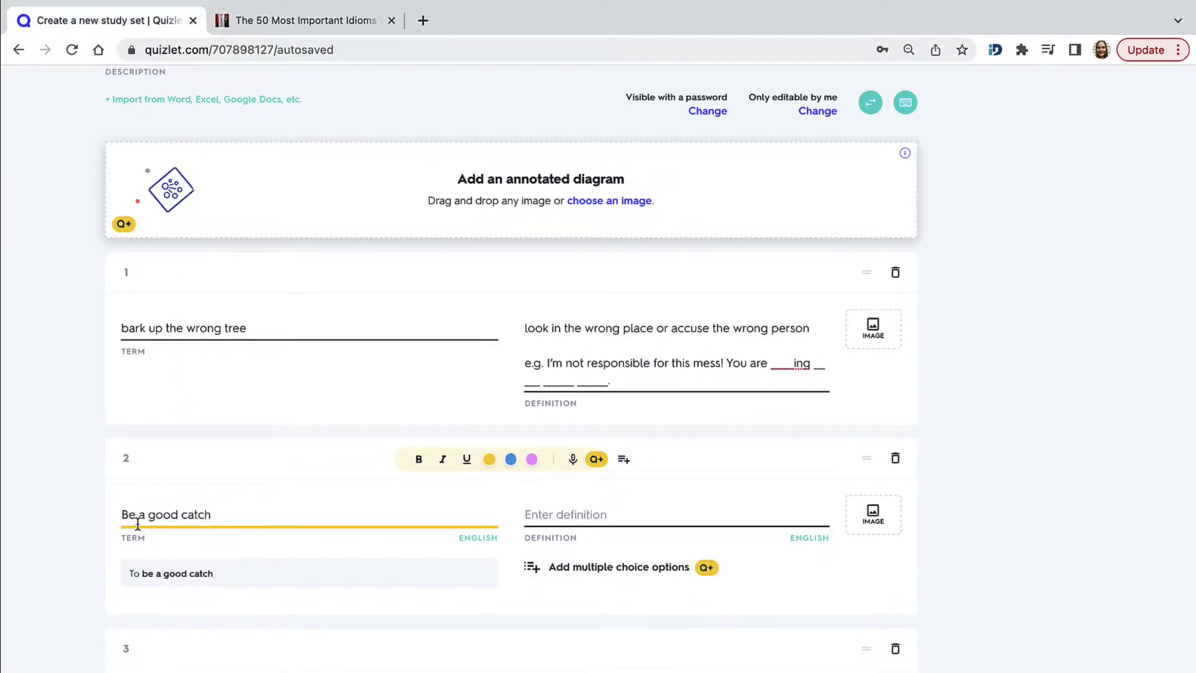
left_click(129, 514)
key("BackSpace")
type("b")
key("Tab")
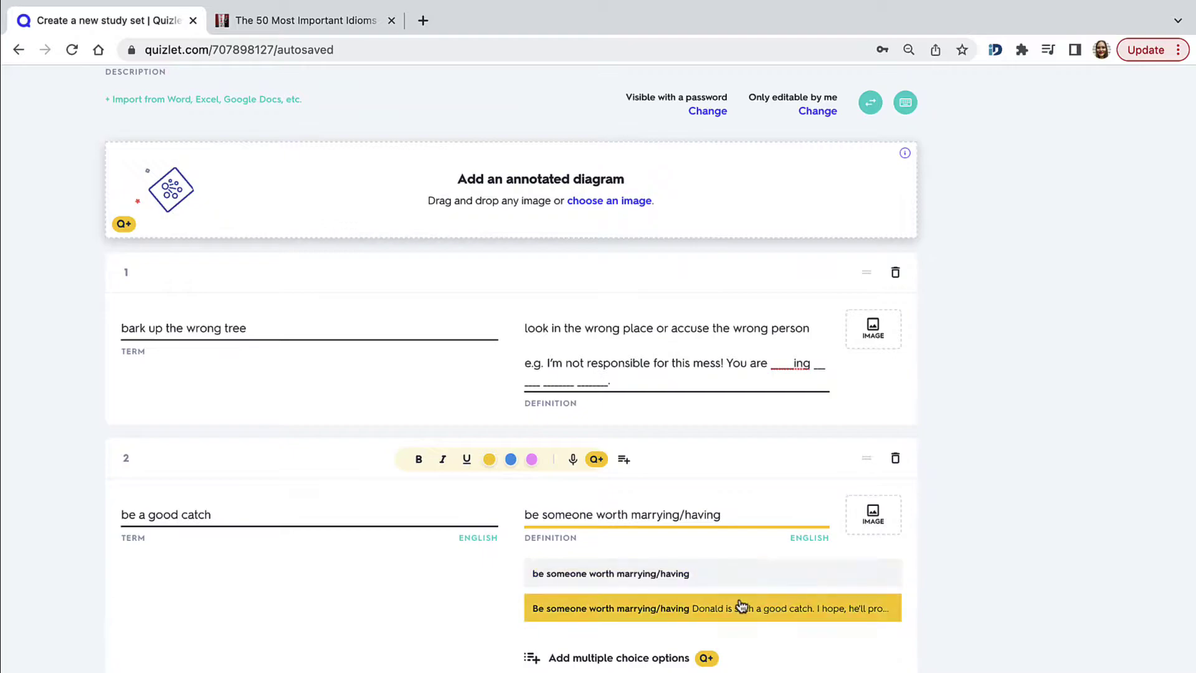
- Use the suggested definition, edited to 'be someone worth marrying or having', with the example below
left_click(739, 608)
type(". I hope, he'll propose soon.")
left_click(722, 514)
key("Return")
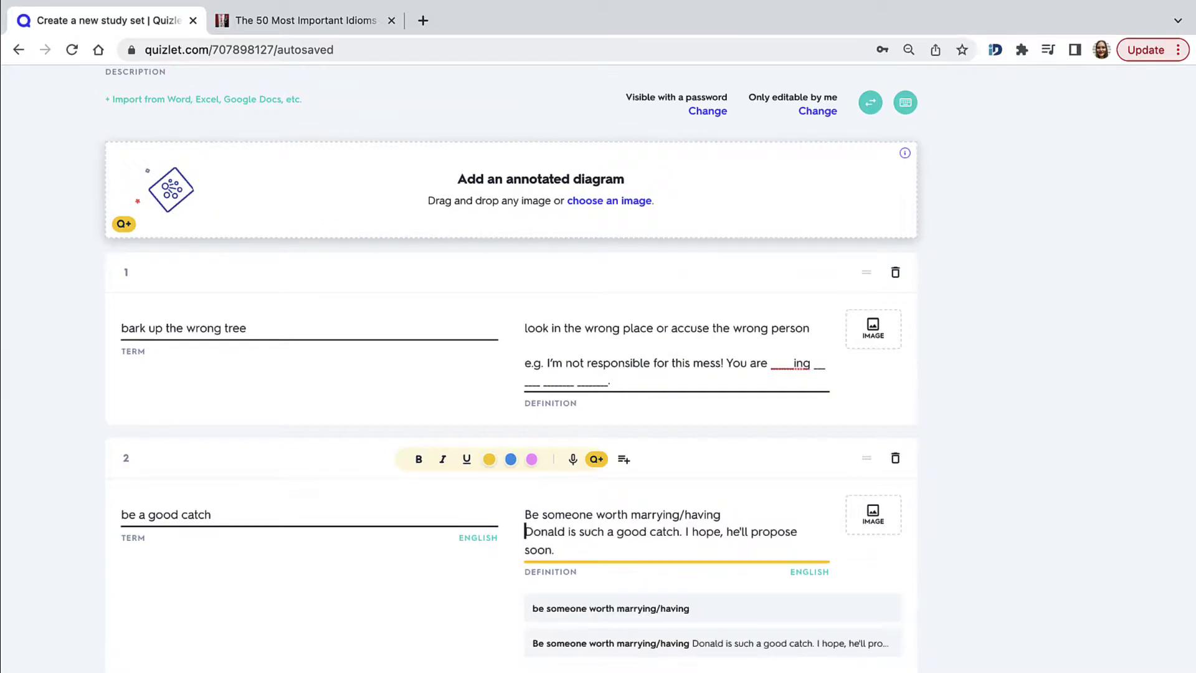
key("Return")
left_click(683, 513)
key("BackSpace")
type("or")
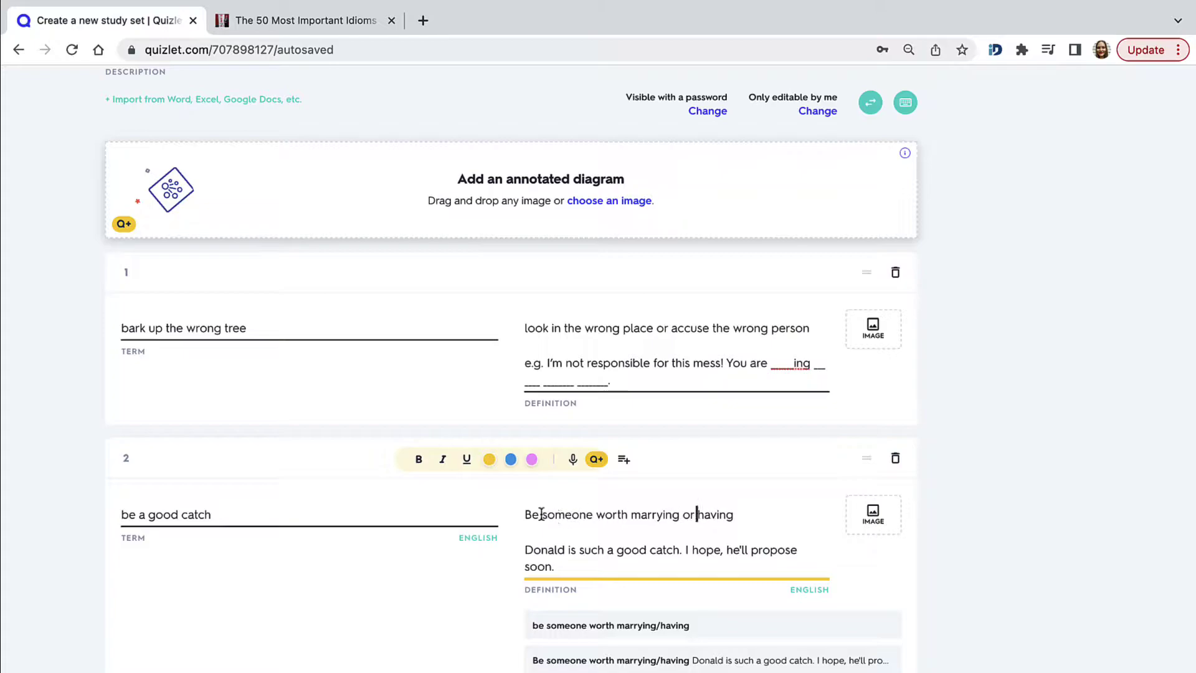
left_click(532, 515)
key("BackSpace")
type("b")
- Prefix the example with 'e.g.' and replace 'a good catch' with '__ _____ _____'
left_click(525, 550)
type("e.g.")
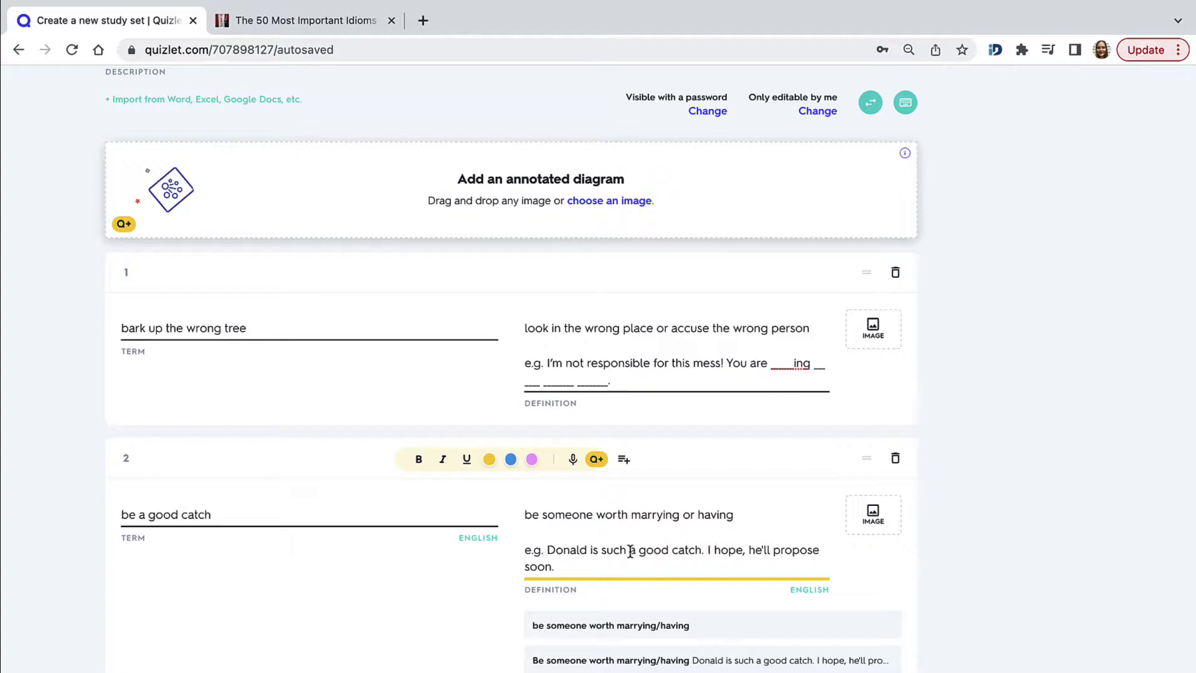
left_click_drag(630, 551, 695, 553)
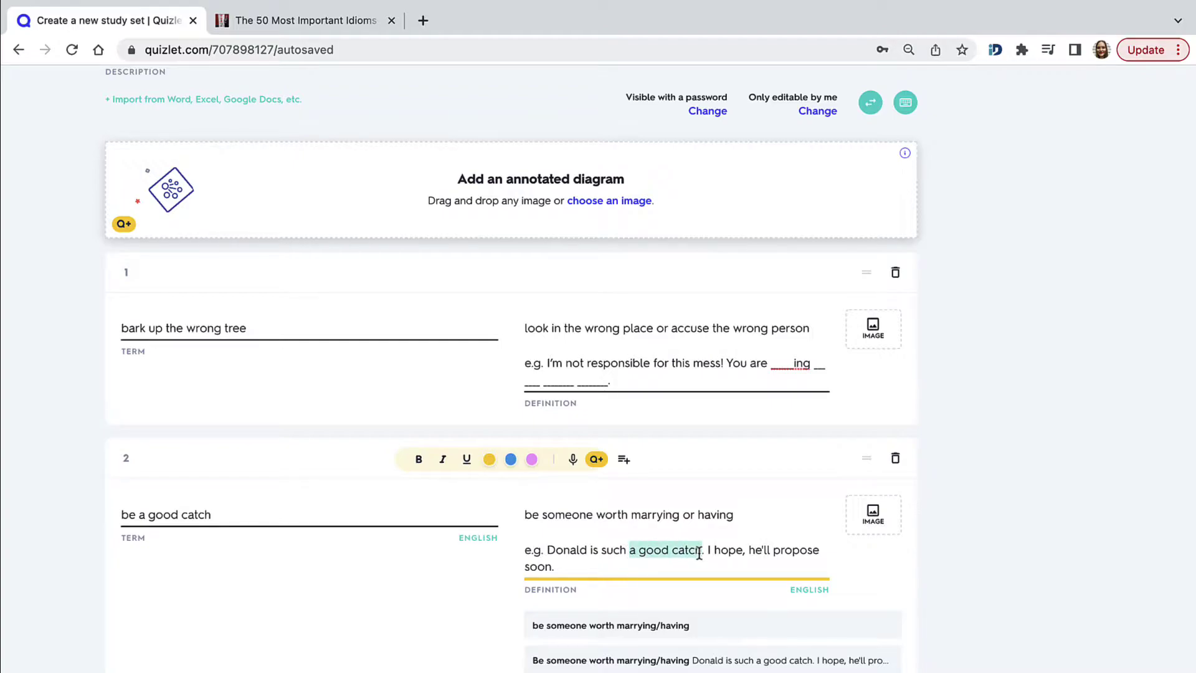
key("BackSpace")
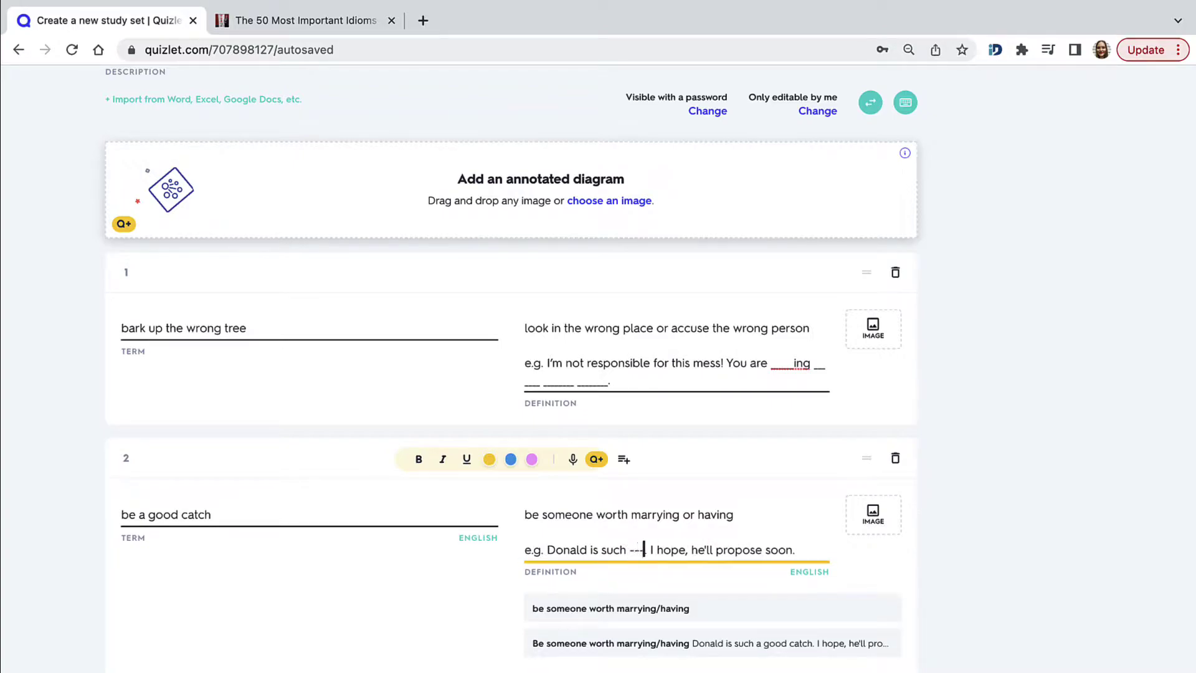
type("__ ____")
type("_ _____")
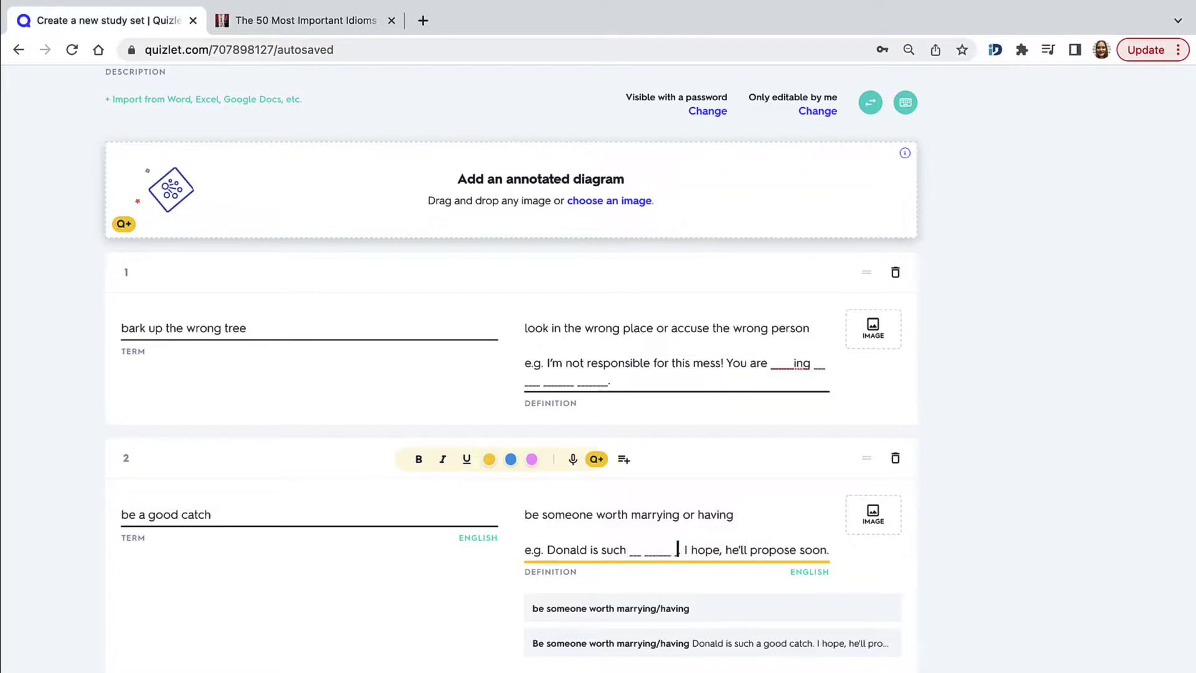
left_click(457, 596)
scroll(457, 596, "down", 4)
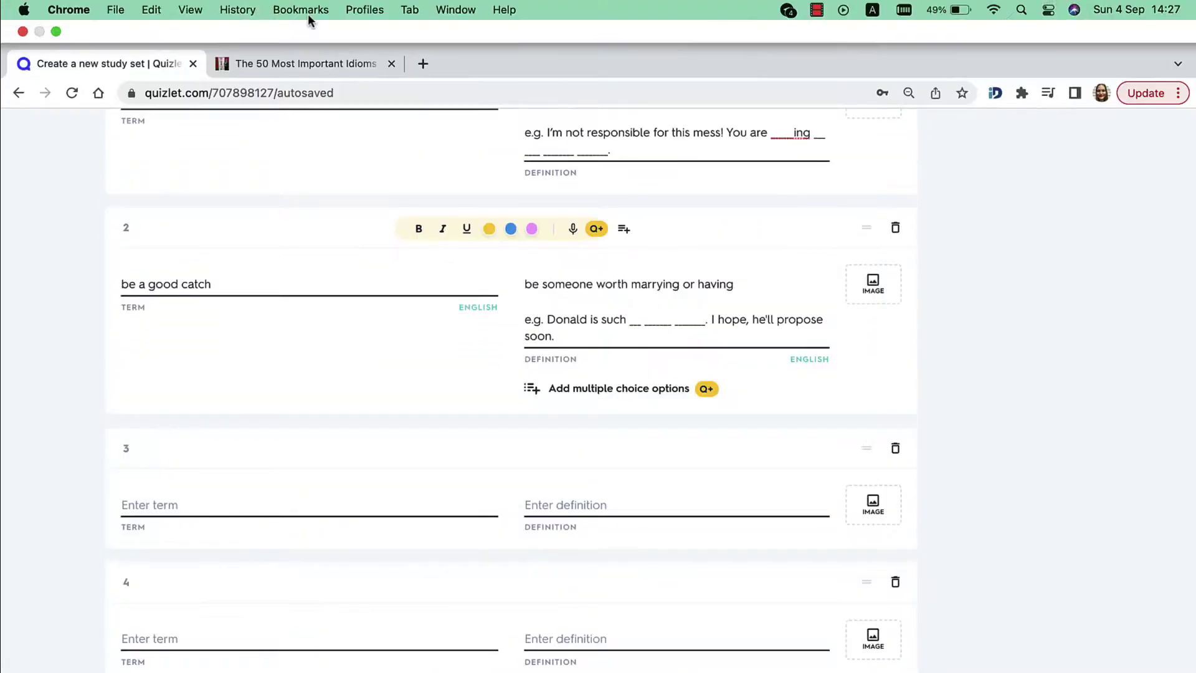
- Copy 'Bend over backwards' from the blog into card 3's term, lowercased
left_click(307, 20)
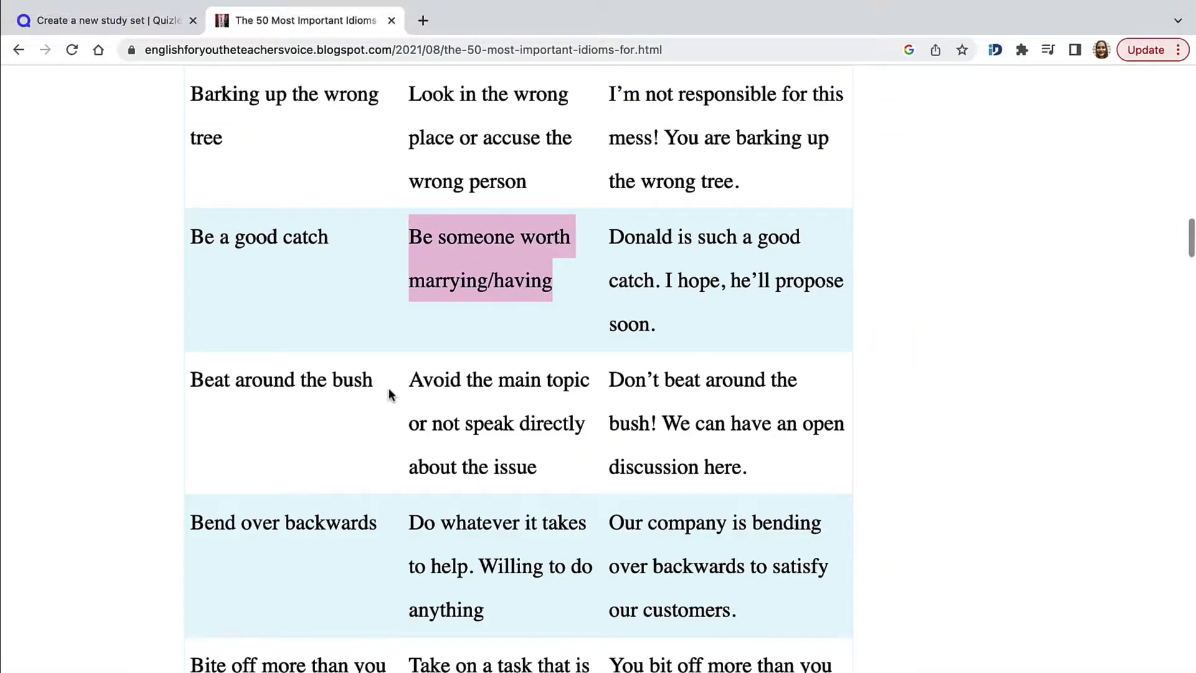
scroll(405, 358, "down", 4)
scroll(405, 360, "down", 2)
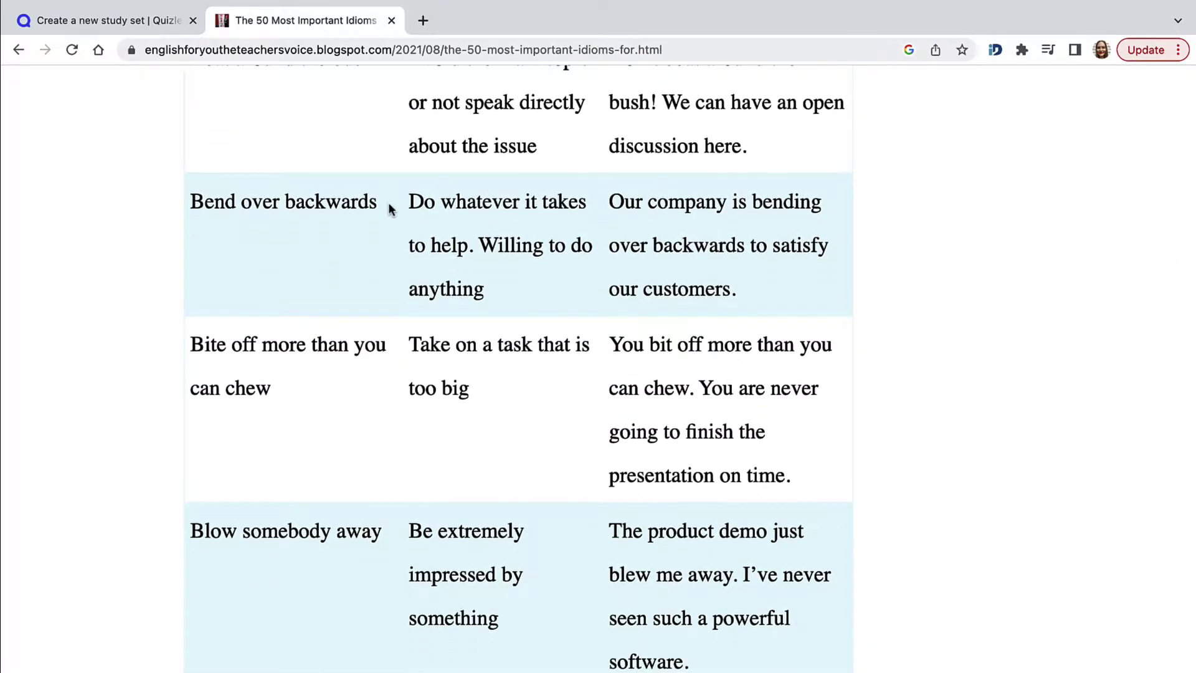
left_click_drag(381, 201, 196, 200)
key("super+c")
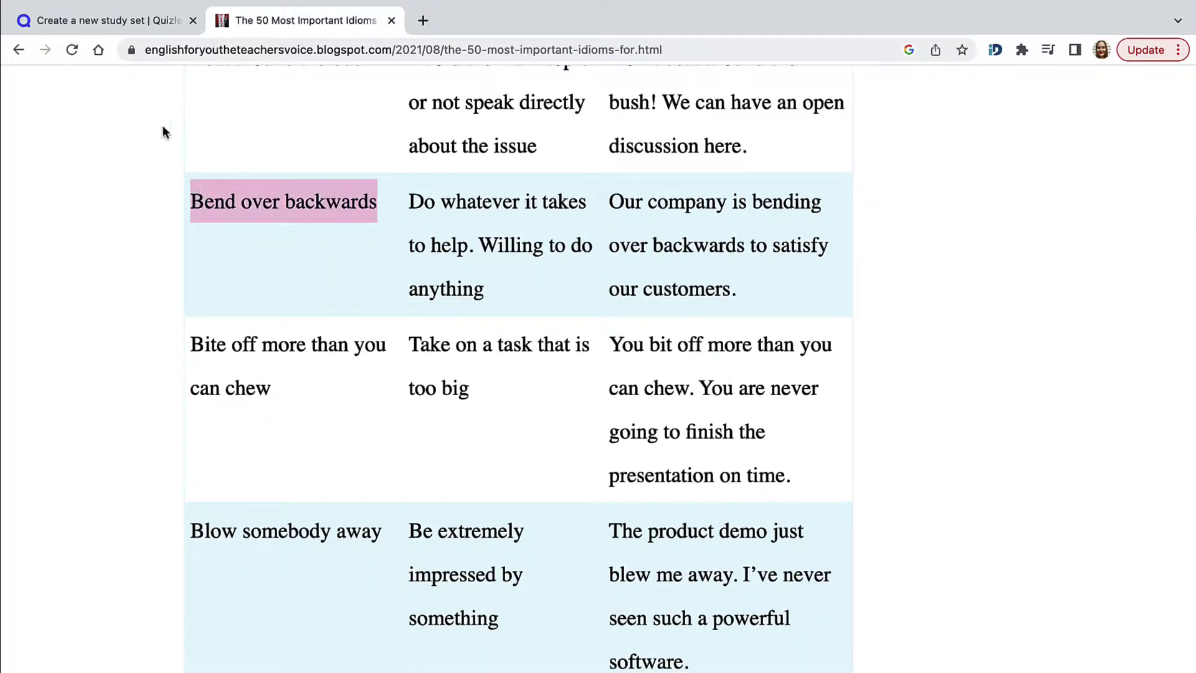
left_click(117, 26)
left_click(155, 459)
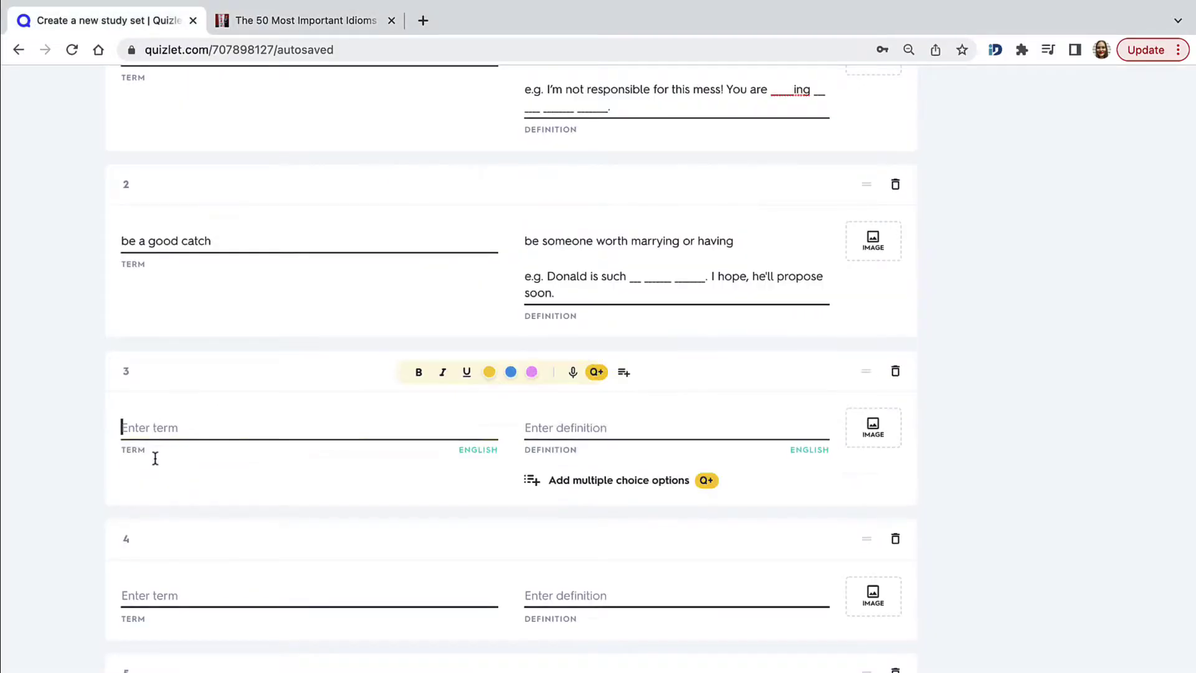
key("super+v")
left_click(127, 427)
key("BackSpace")
type("b")
- Paste the blog meaning into card 3's definition, add an 'e.g.' line, and select the example
left_click(547, 426)
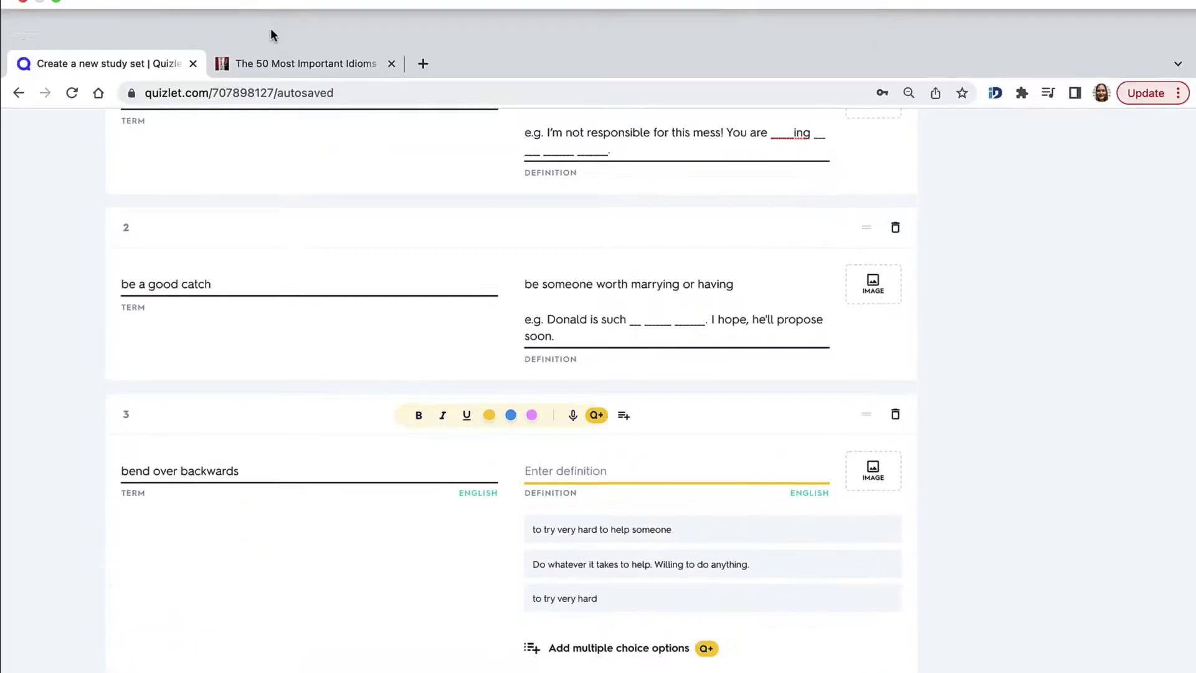
left_click(274, 66)
left_click_drag(485, 331, 406, 252)
key("super+c")
left_click(118, 20)
left_click(516, 422)
key("super+v")
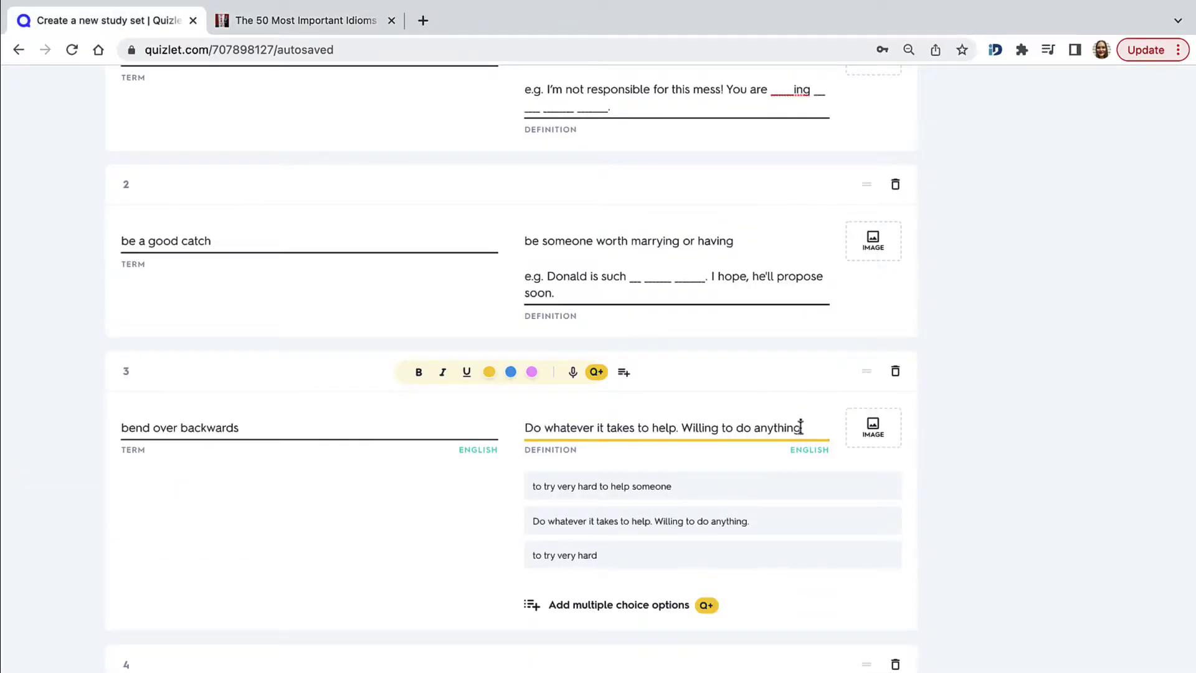
key("Return")
type("e.g.")
left_click(346, 24)
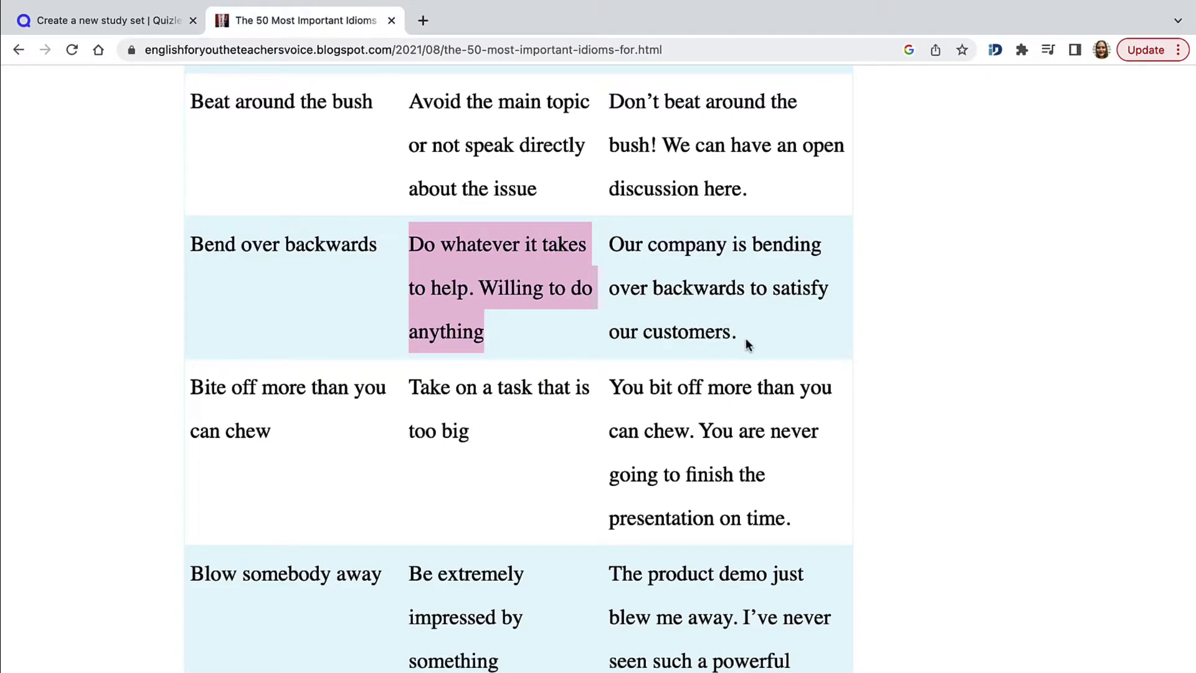
left_click_drag(748, 338, 616, 255)
- Paste the blog example after 'e.g.' and replace 'Our company is' with 'Teachers are'
key("super+c")
left_click(125, 21)
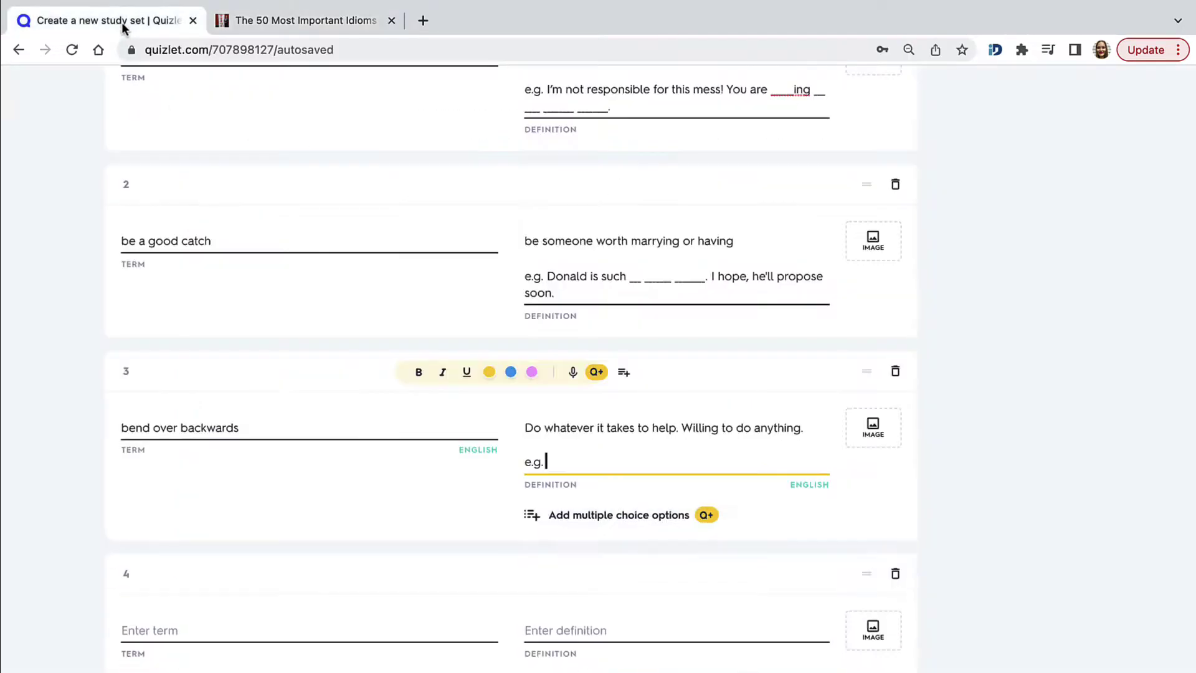
key("super+v")
key("BackSpace")
left_click_drag(546, 461, 633, 463)
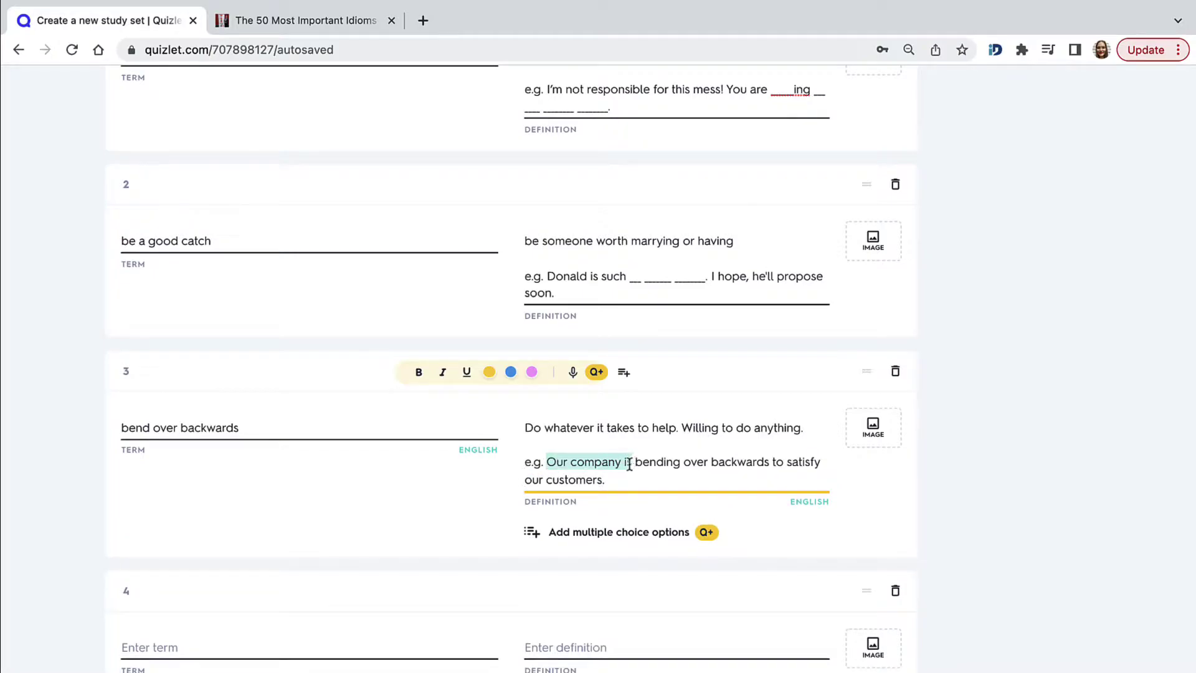
type("Teachers")
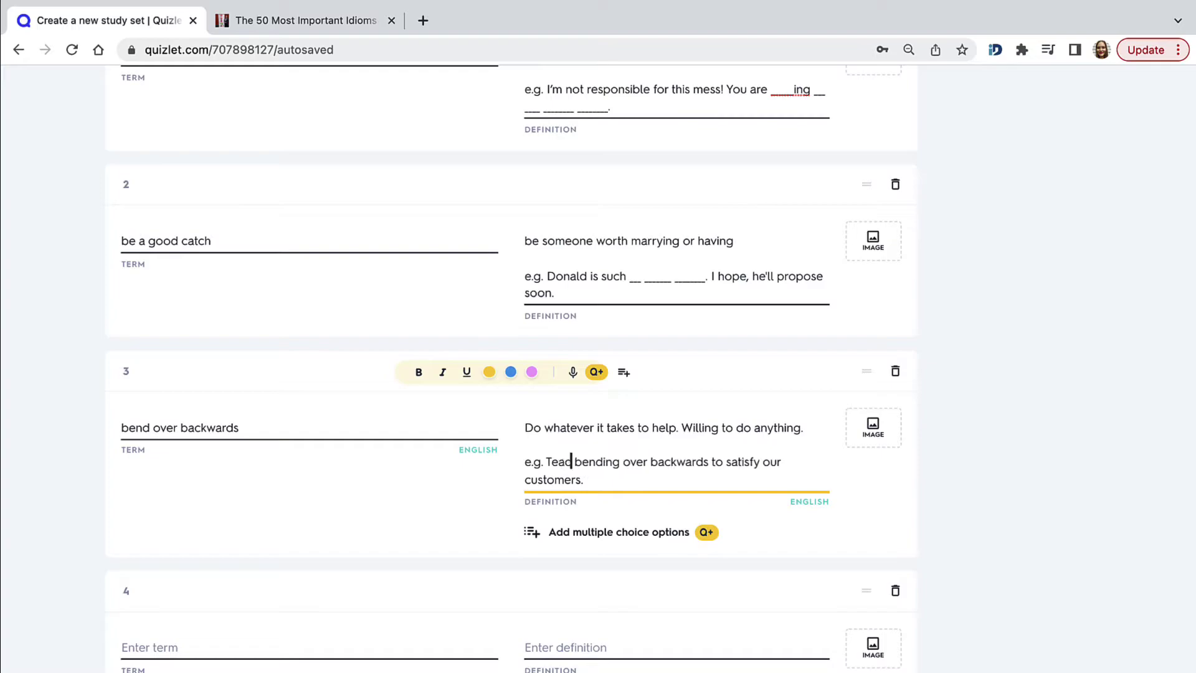
type(" are")
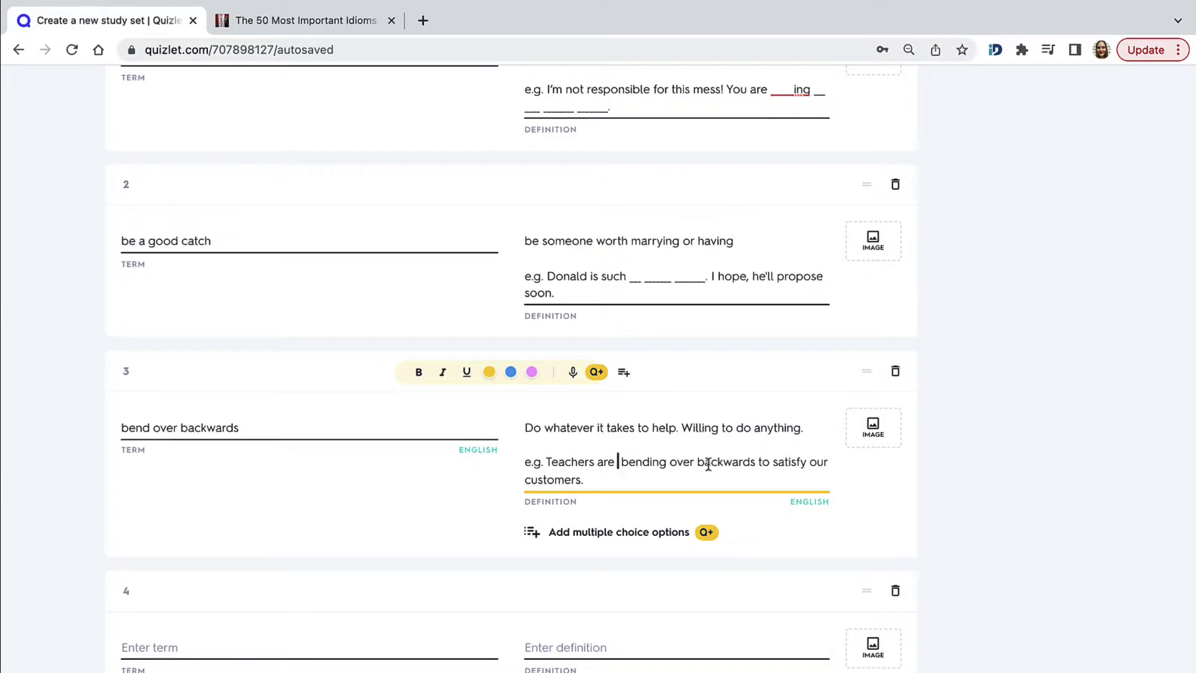
- Reword to 'Teachers always bend over backwards to satisfy their students' learning needs' and blank the idiom
left_click_drag(676, 462, 599, 462)
key("BackSpace")
type("lways bend")
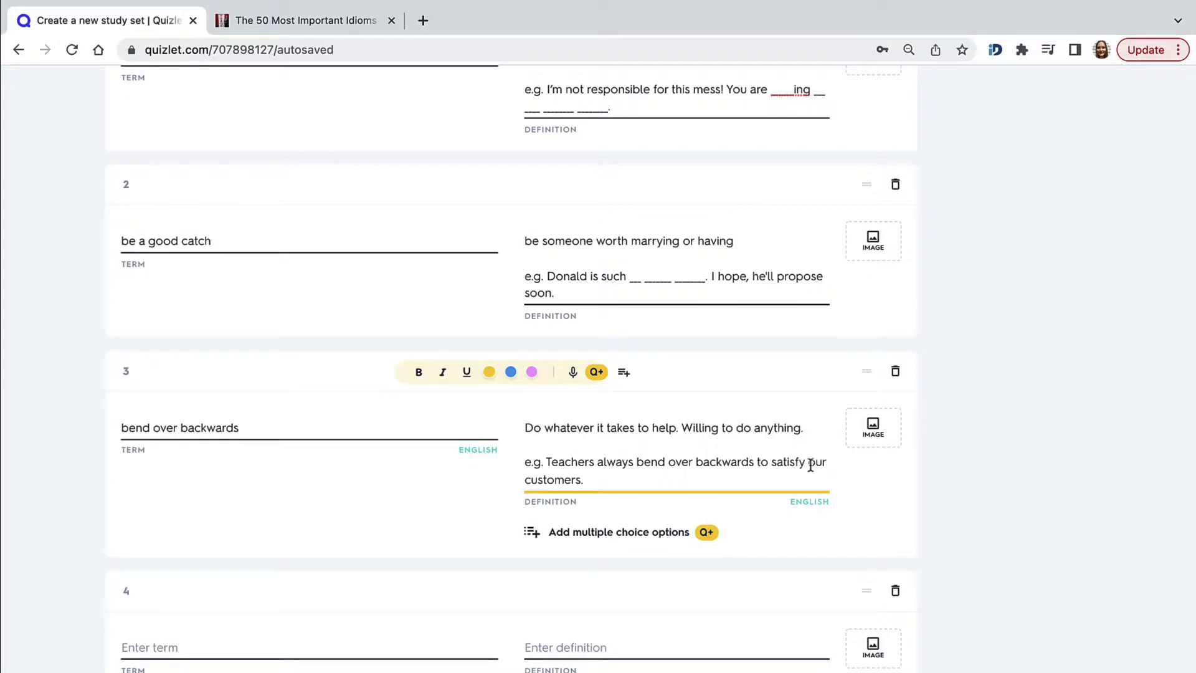
left_click_drag(808, 462, 596, 479)
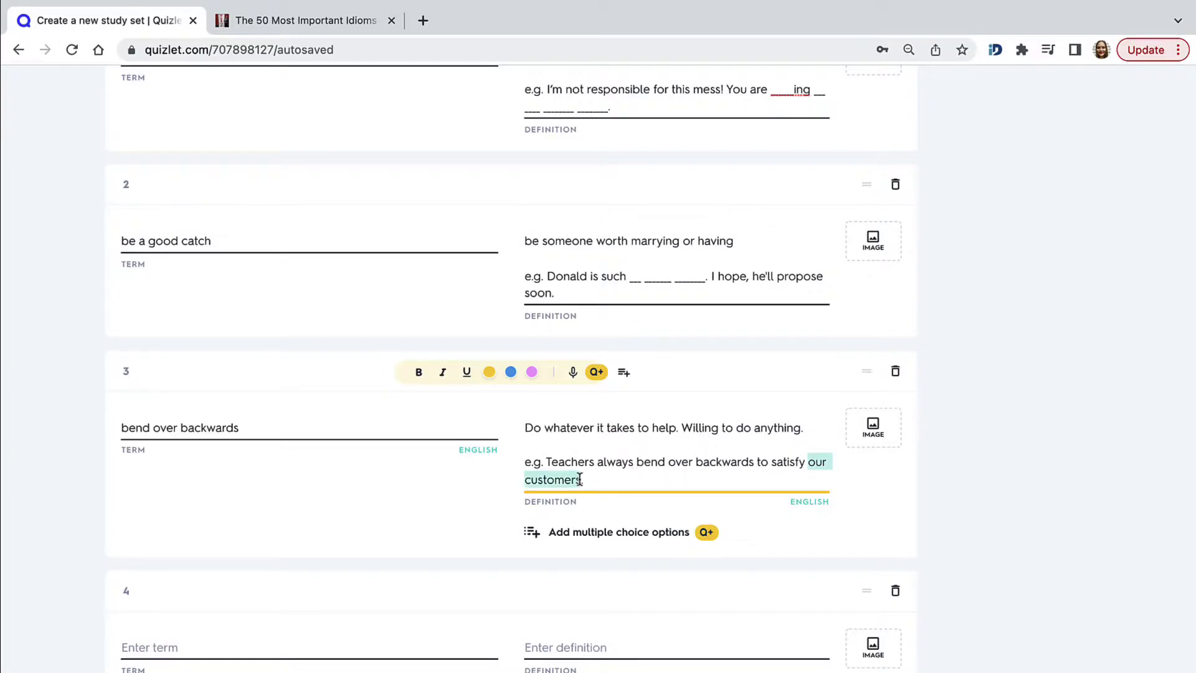
type("their students")
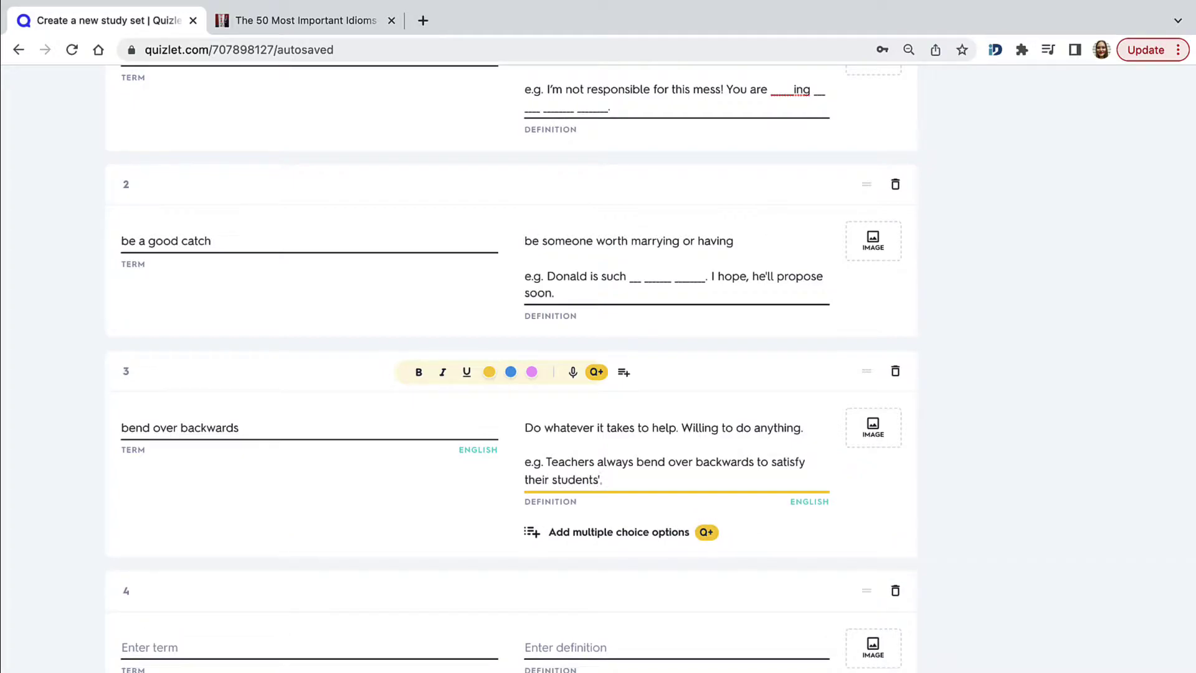
type("' learning needs")
left_click_drag(637, 462, 754, 469)
type("____ __")
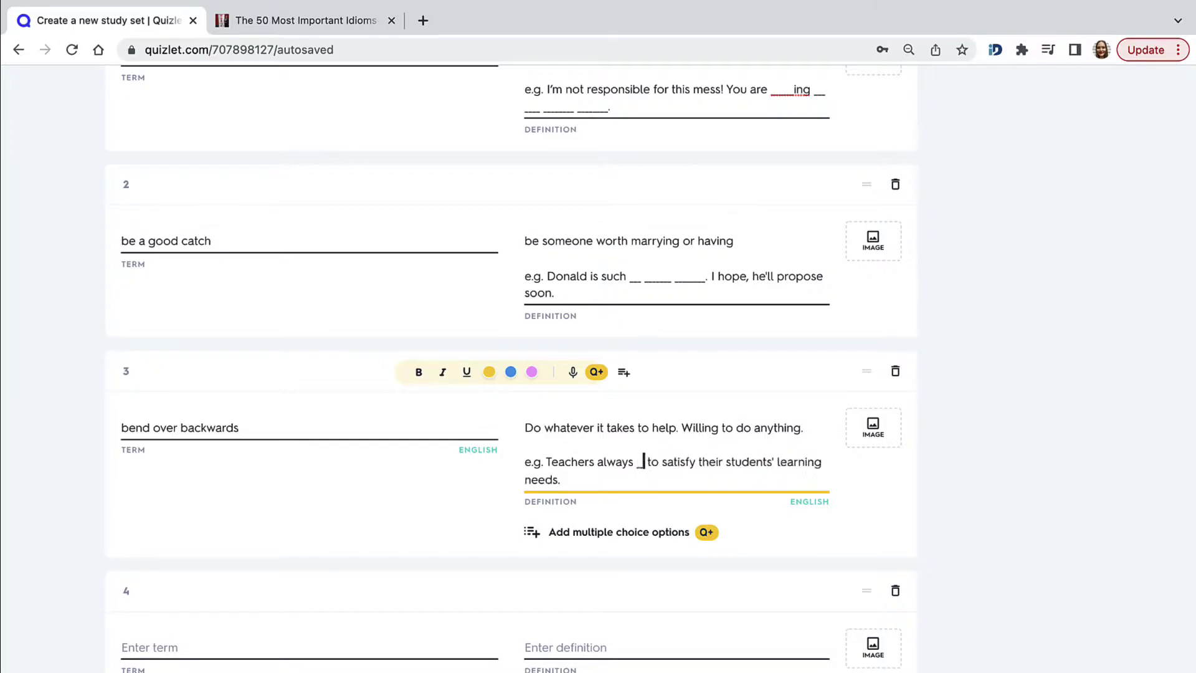
type("____ ________")
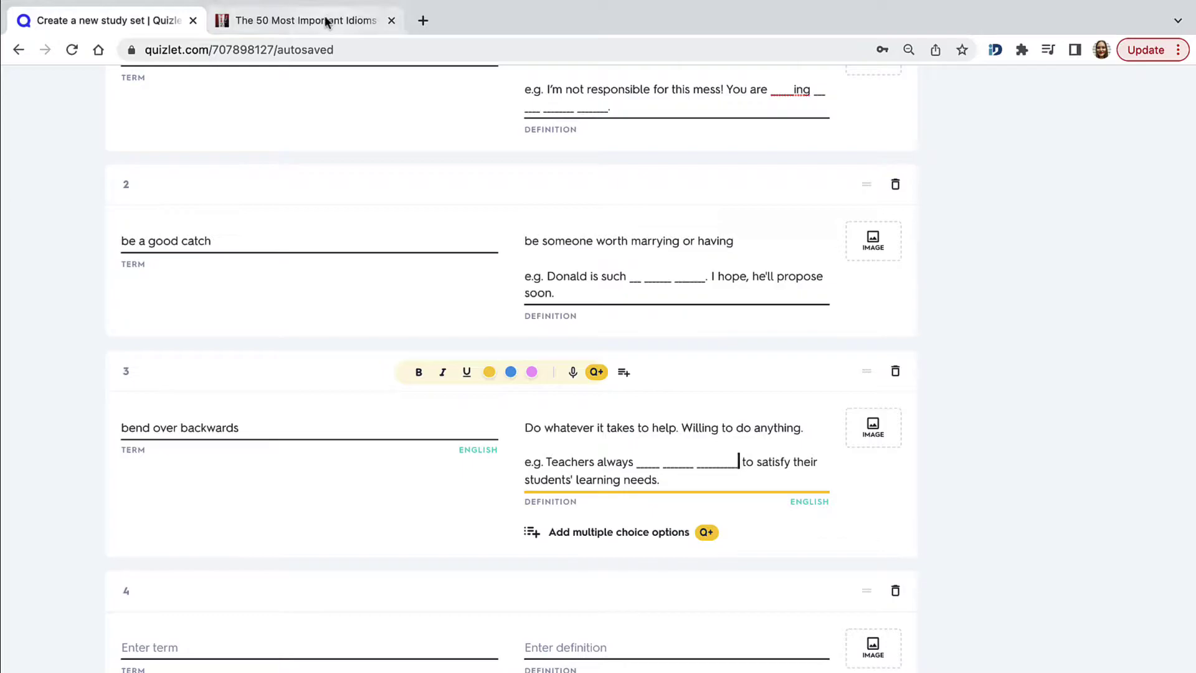
- Copy 'Bite off more than you can chew' from the blog into card 4's term, lowercased
left_click(324, 25)
left_click_drag(269, 259, 195, 216)
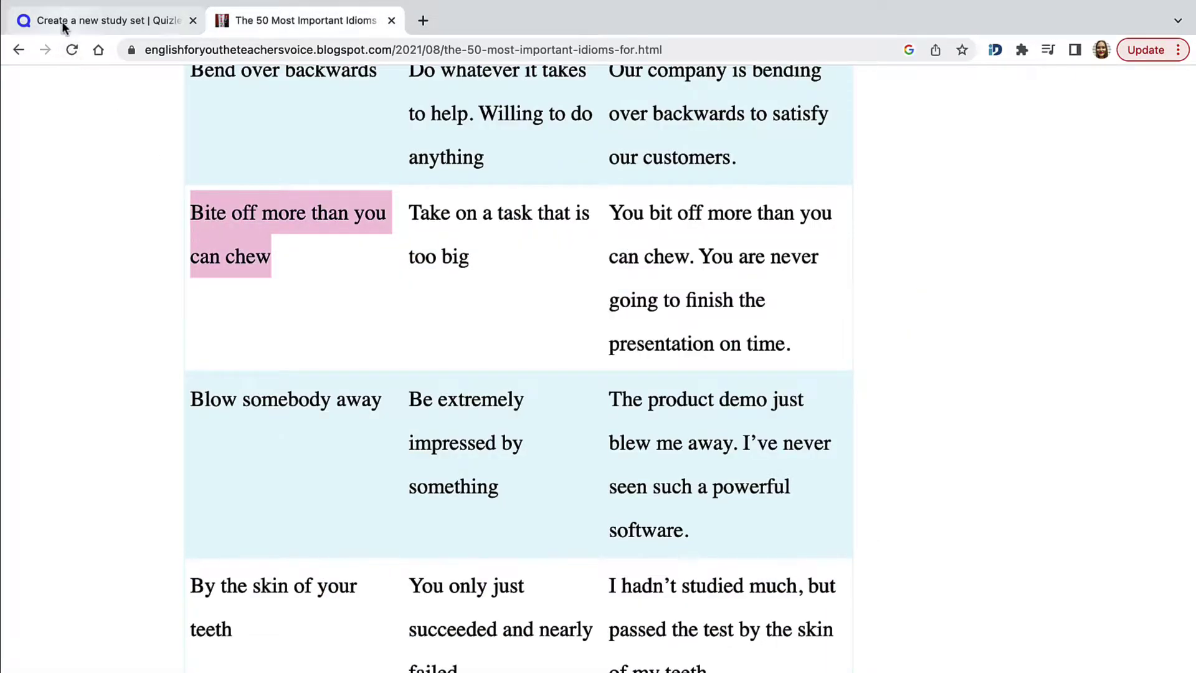
left_click(32, 23)
left_click(133, 647)
key("super+v")
scroll(175, 587, "down", 4)
left_click(132, 490)
key("BackSpace")
type("b")
- Paste 'take on a task that is too big' as card 4's definition and start an 'e.g.' line
left_click(279, 22)
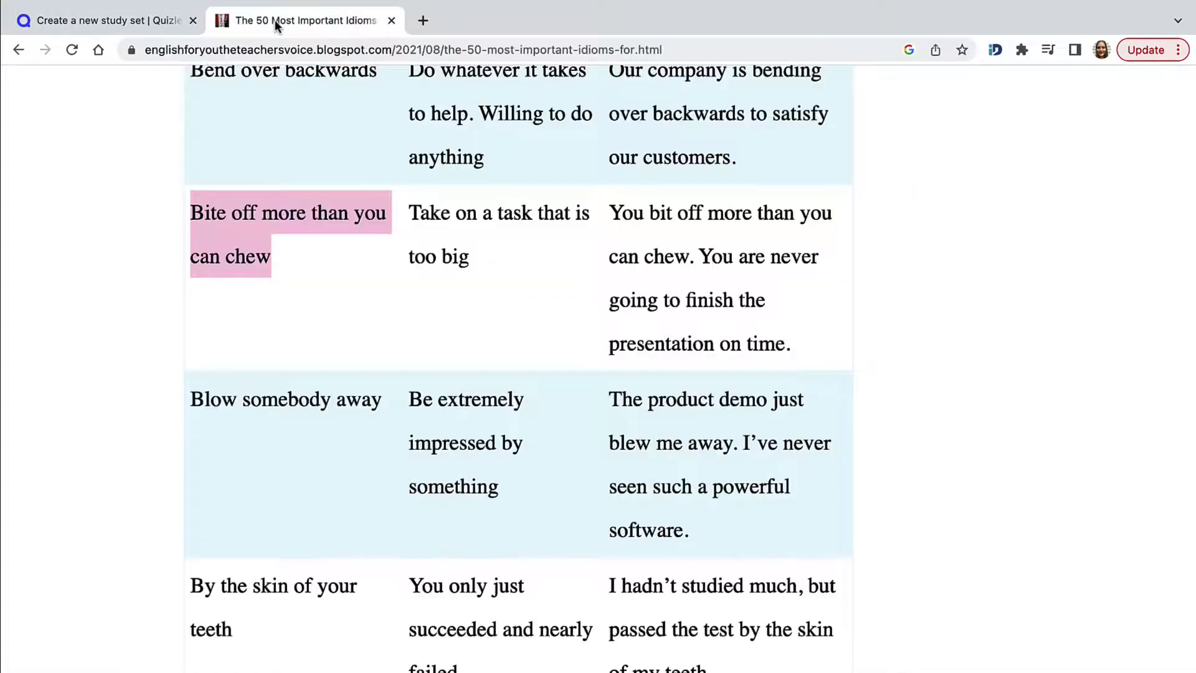
left_click_drag(470, 256, 412, 213)
key("super+c")
left_click(112, 21)
left_click(559, 489)
key("super+v")
left_click(529, 488)
key("BackSpace")
type("t")
left_click(703, 493)
key("Return")
type("e.g.")
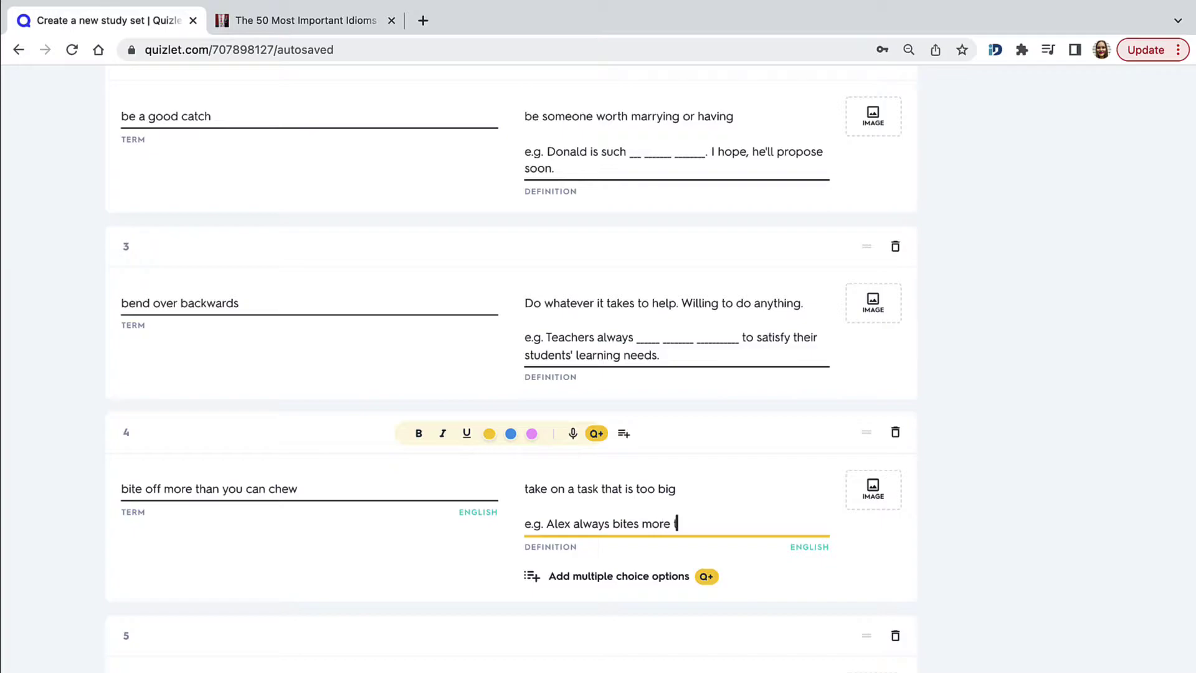
- Finish card 4's example sentence and replace 'bite' and 'more than he can chew' with underscore blanks
type("han")
type("he can chew and so he is")
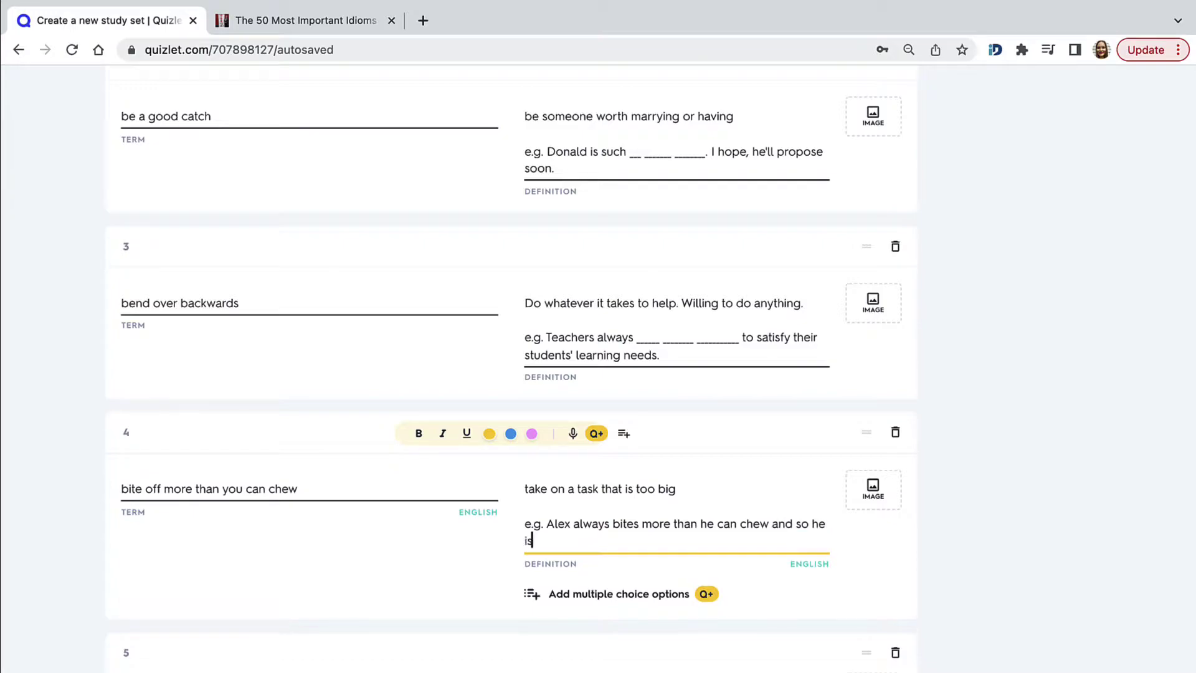
type(" always tired and stressed.")
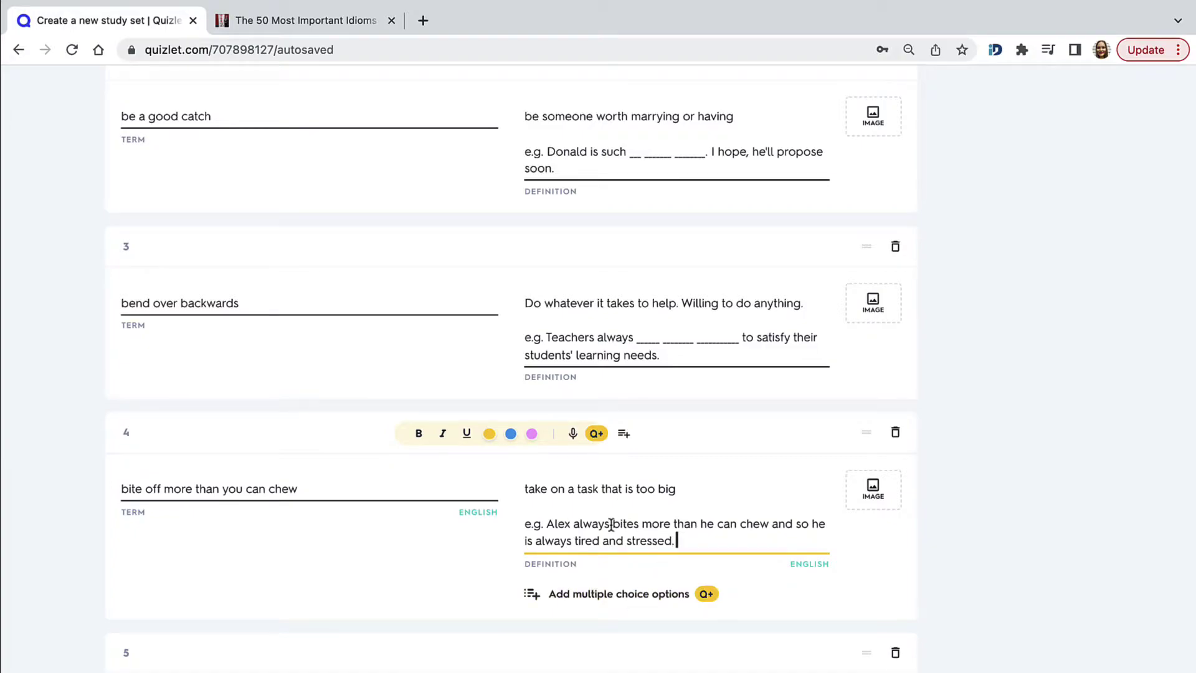
left_click_drag(613, 524, 635, 524)
type("____")
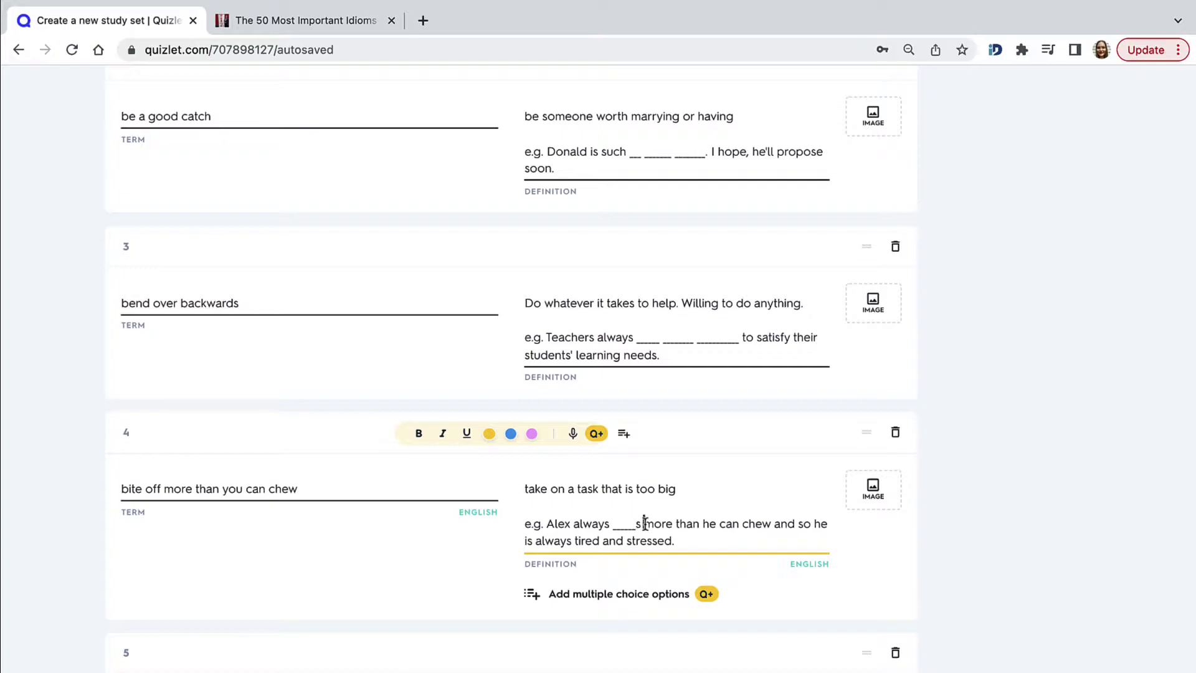
left_click_drag(645, 523, 769, 529)
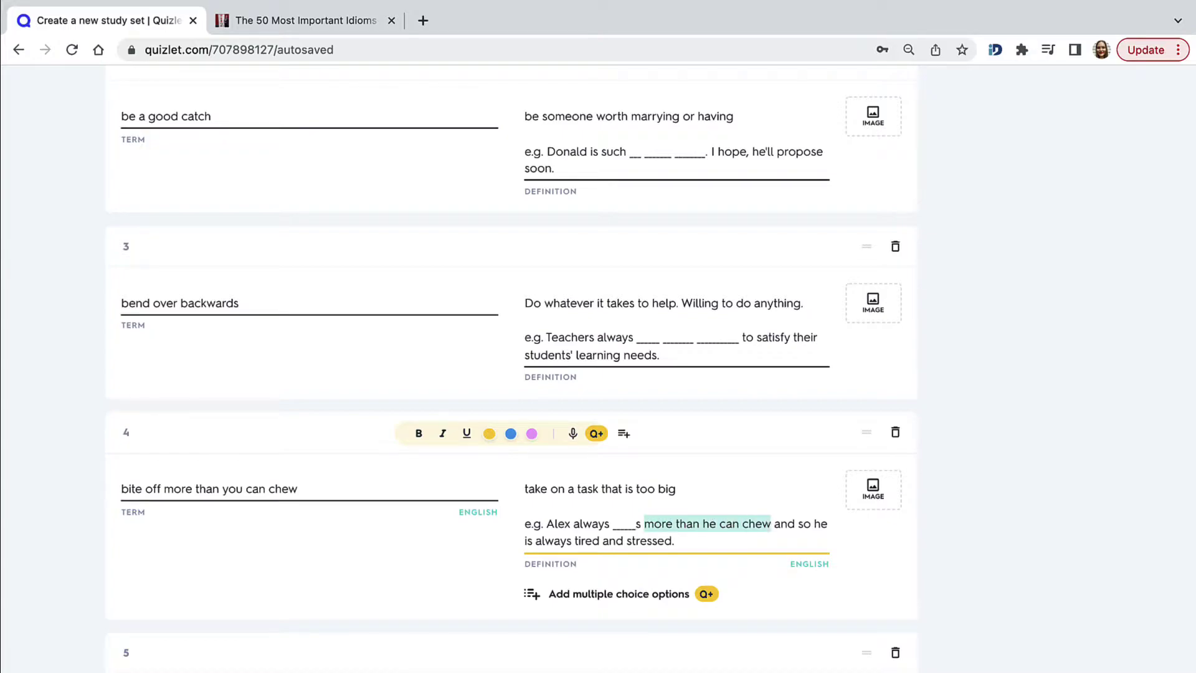
type("___ ____")
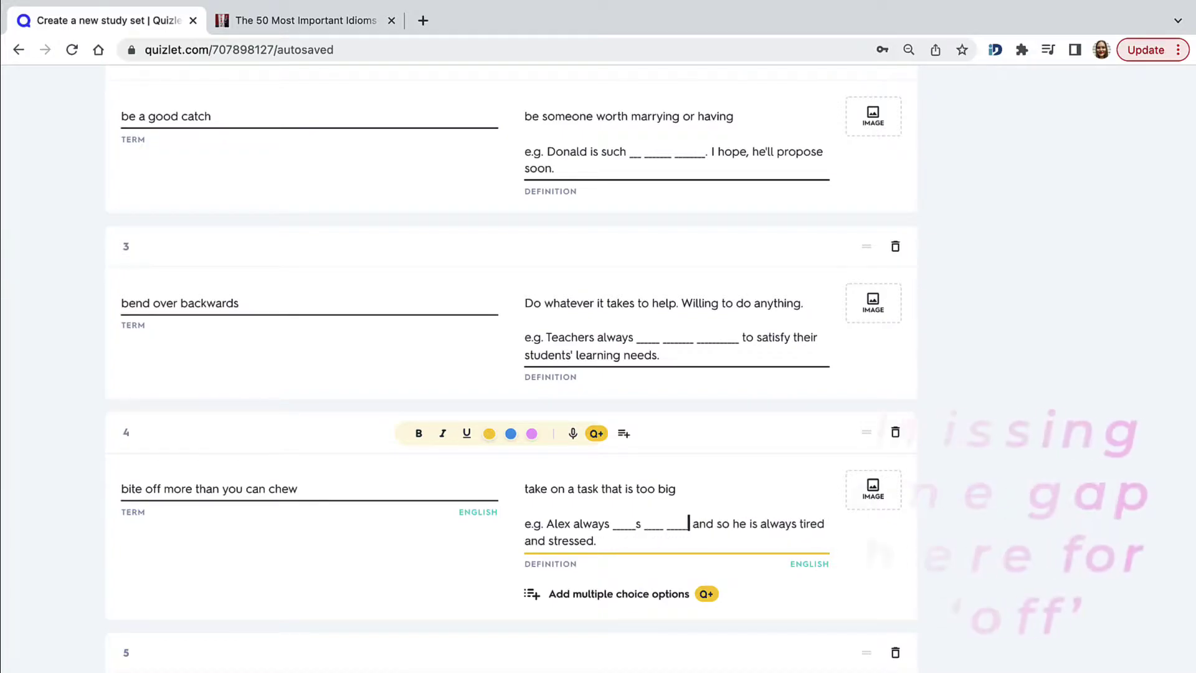
type(" he __")
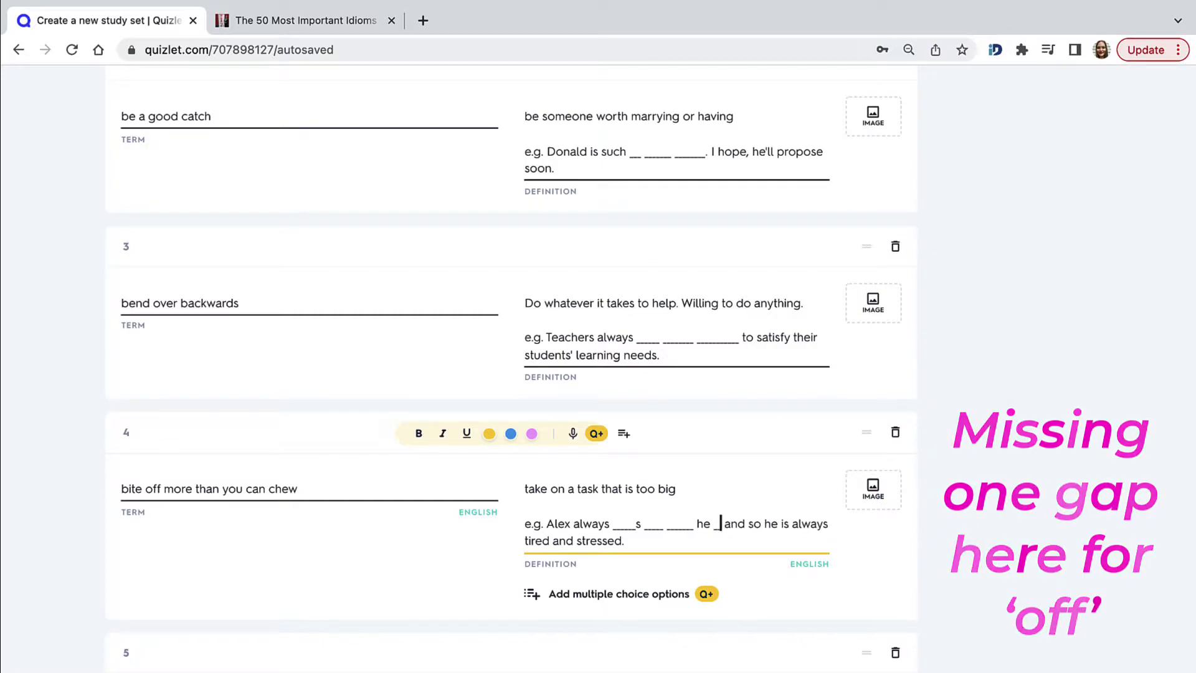
type("__ __")
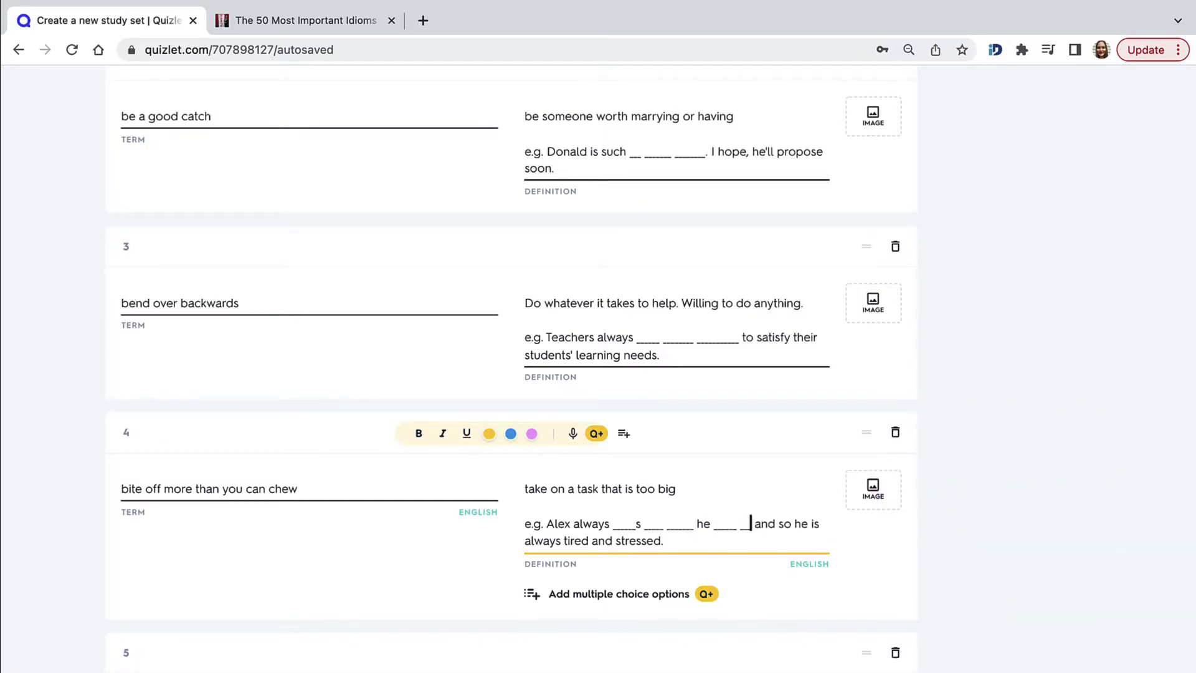
type("___")
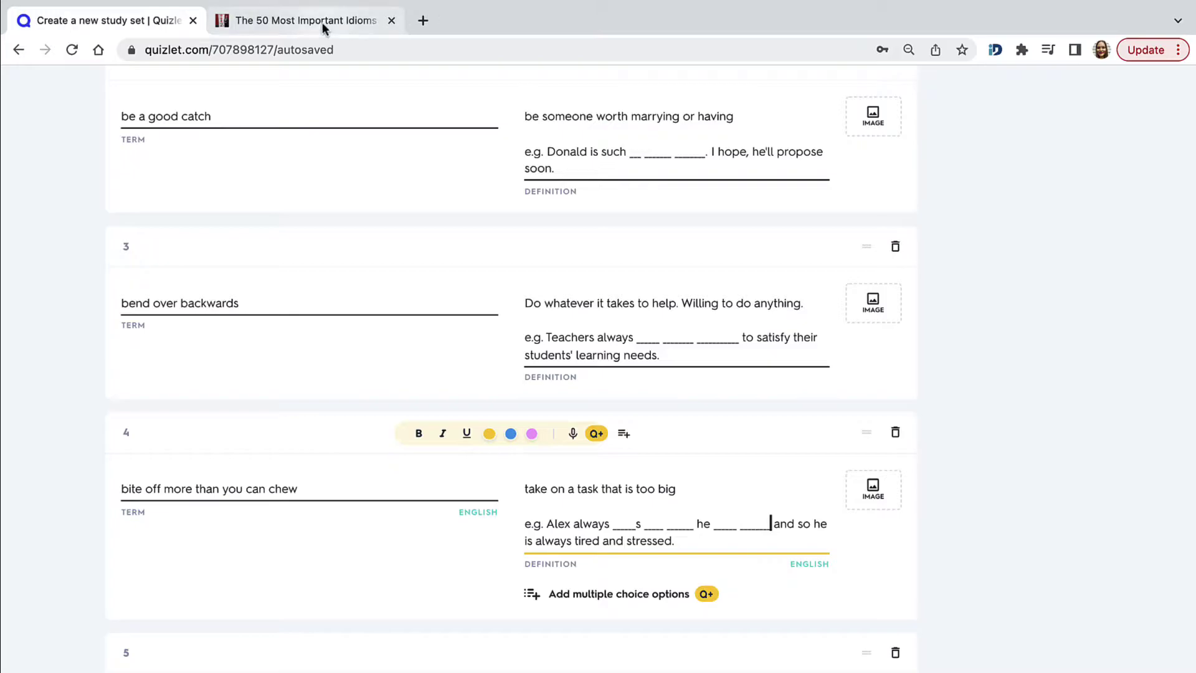
- Scroll the idioms blog table down to the Cry wolf row and select the idiom
left_click(323, 21)
scroll(398, 319, "down", 5)
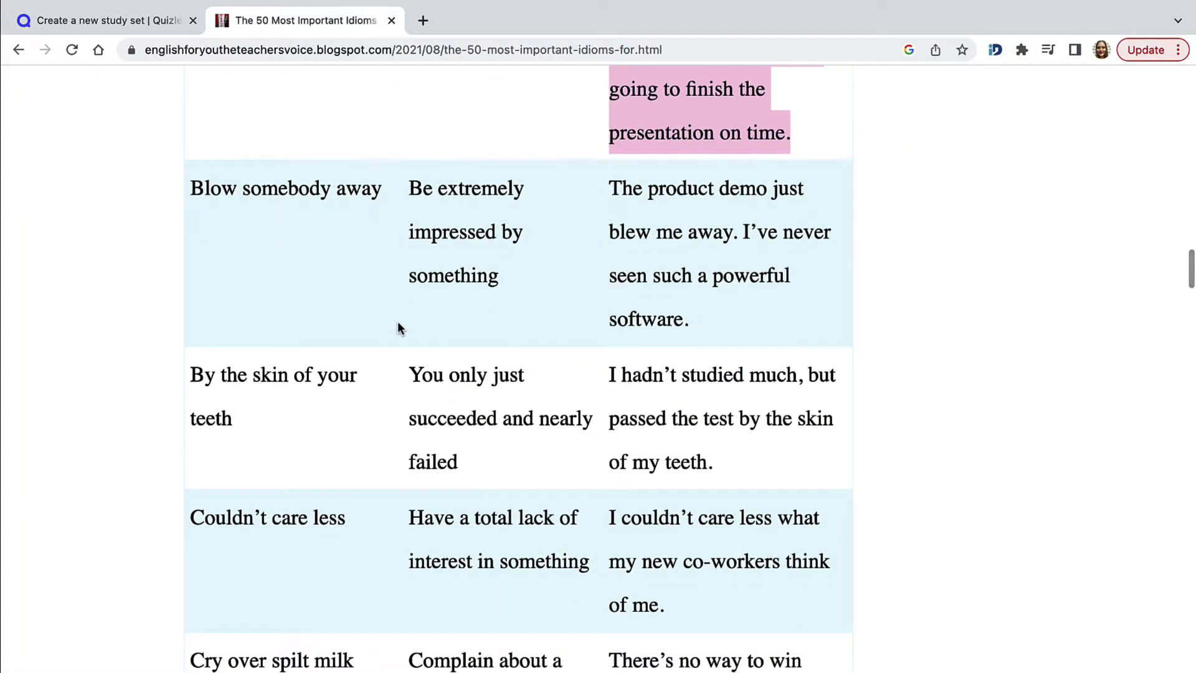
scroll(398, 323, "down", 4)
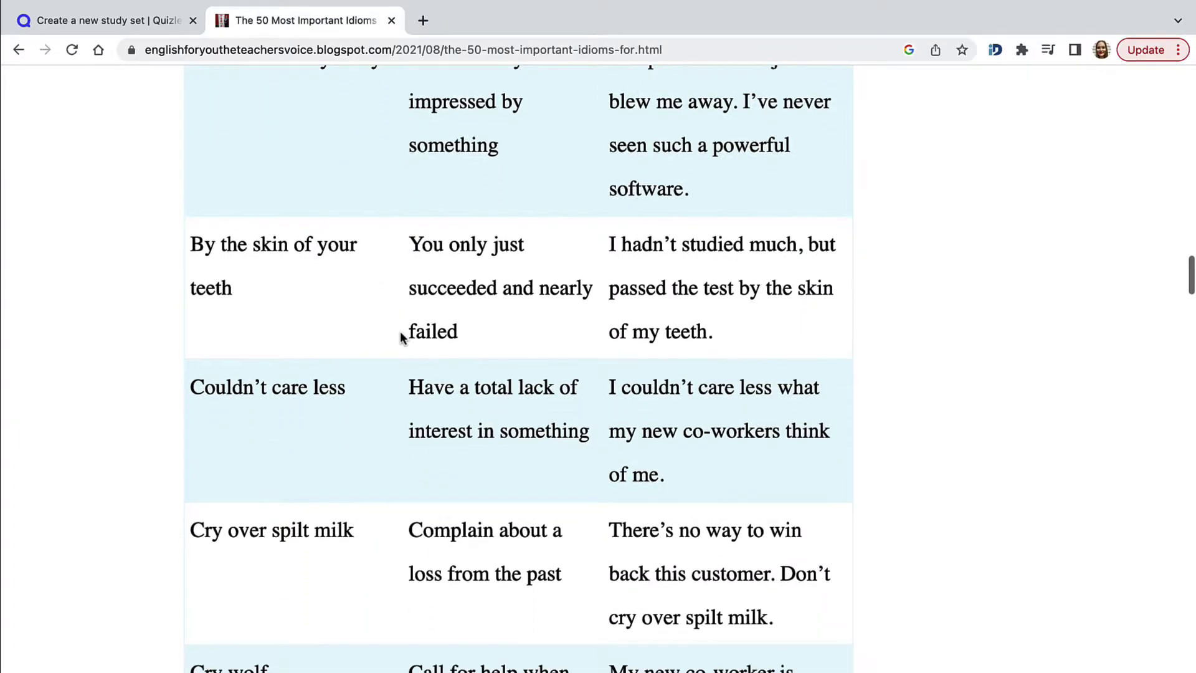
scroll(400, 333, "down", 2)
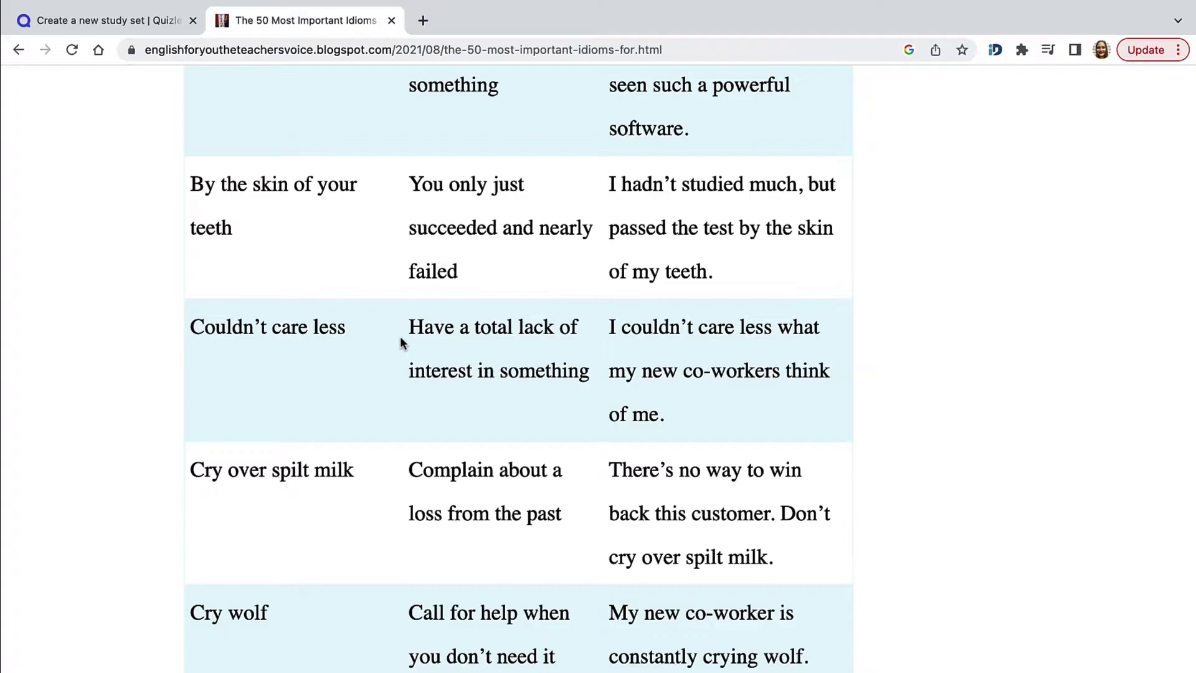
scroll(400, 337, "down", 3)
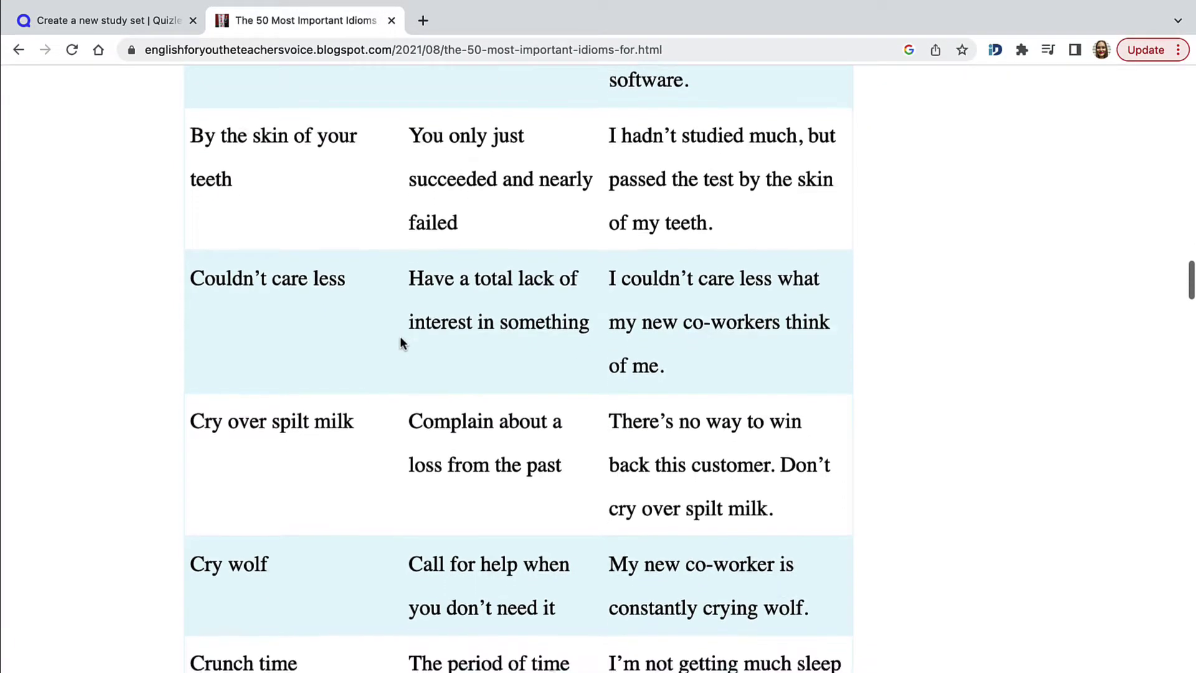
scroll(402, 343, "down", 5)
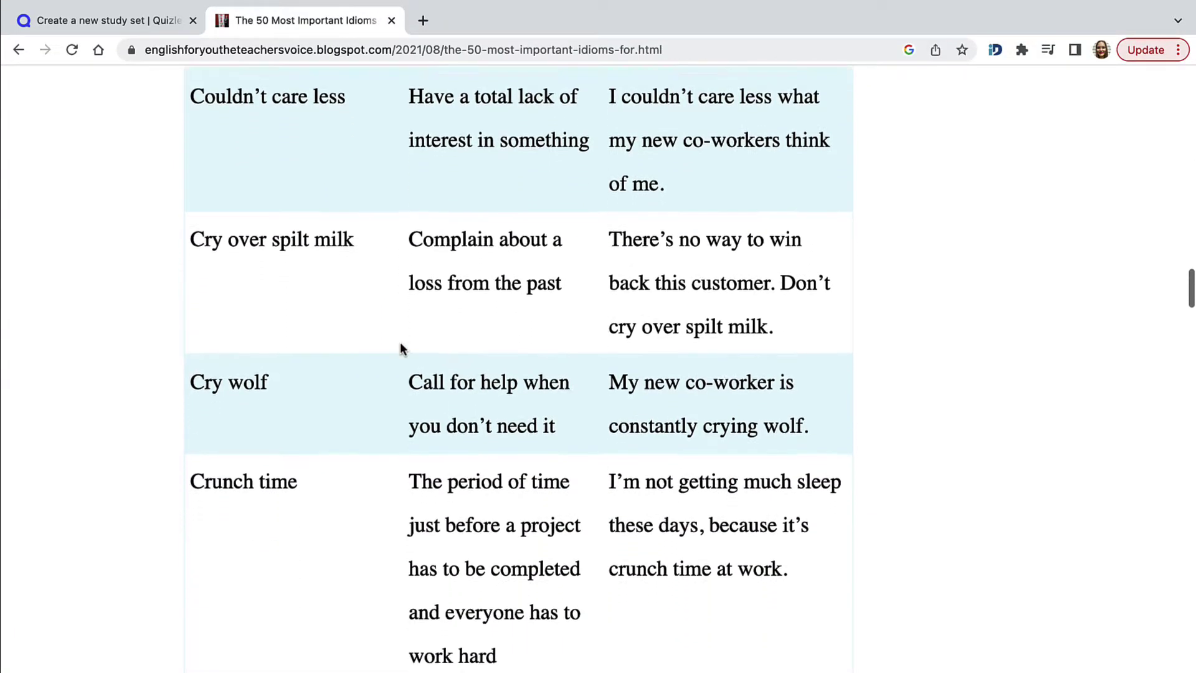
scroll(400, 342, "down", 2)
scroll(400, 342, "down", 2)
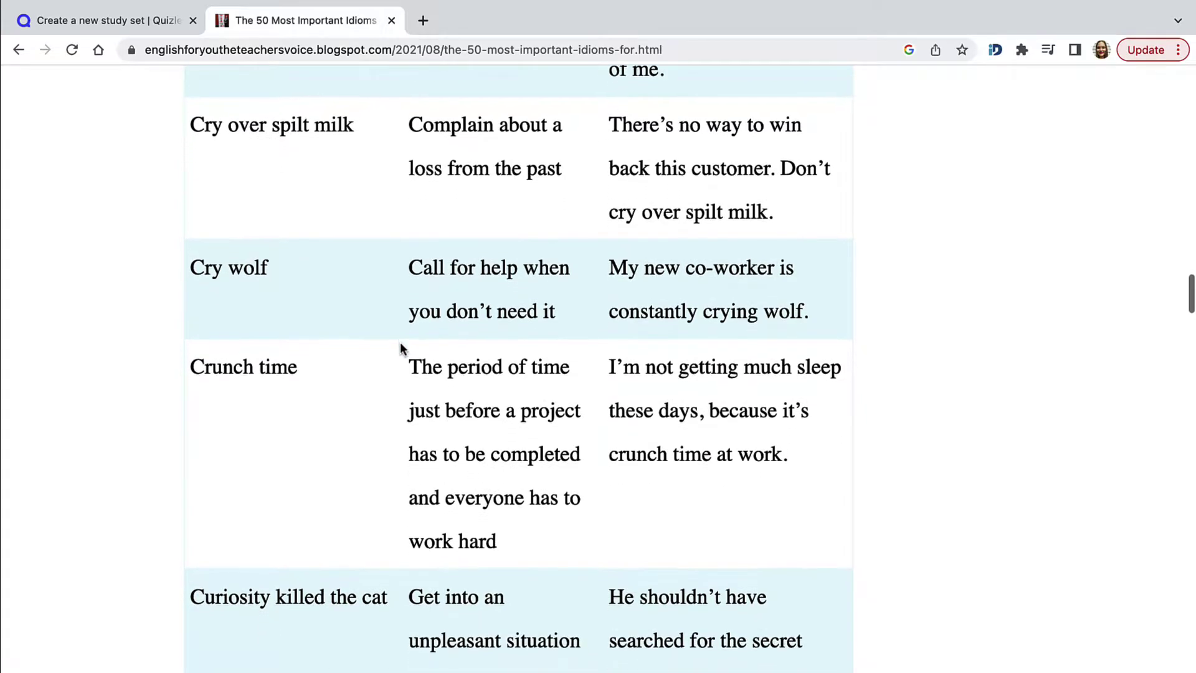
scroll(400, 341, "down", 2)
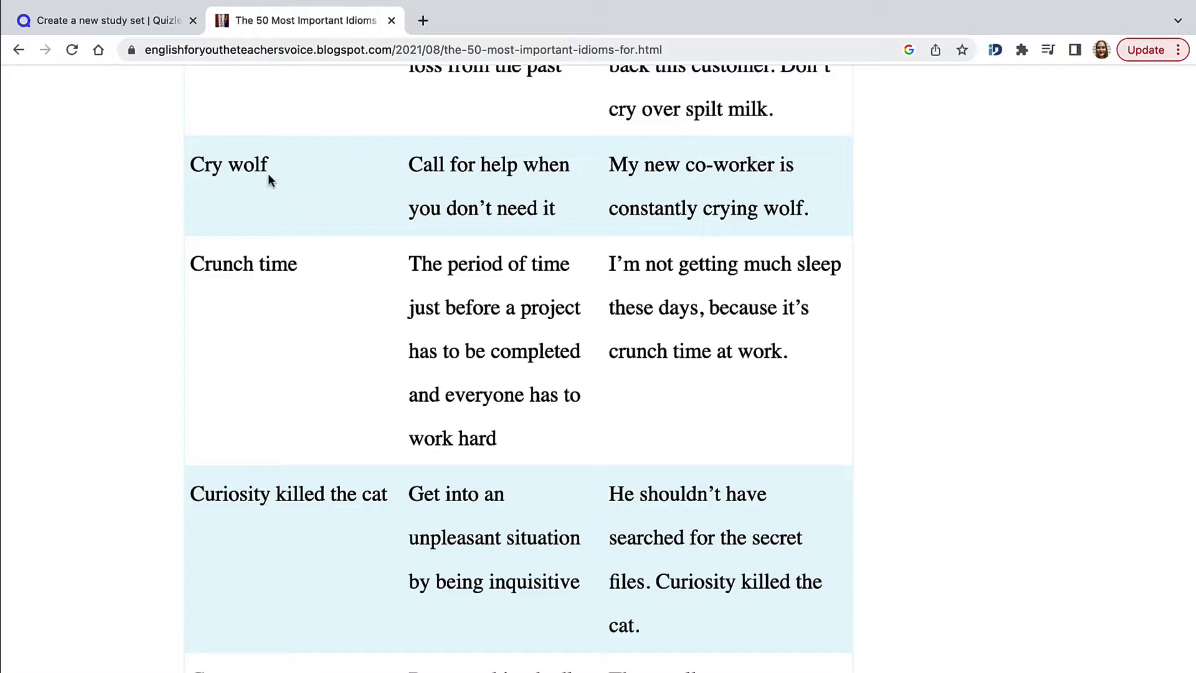
left_click_drag(268, 165, 195, 168)
- Enter 'cry wolf' in lowercase as card 5's term
left_click(50, 23)
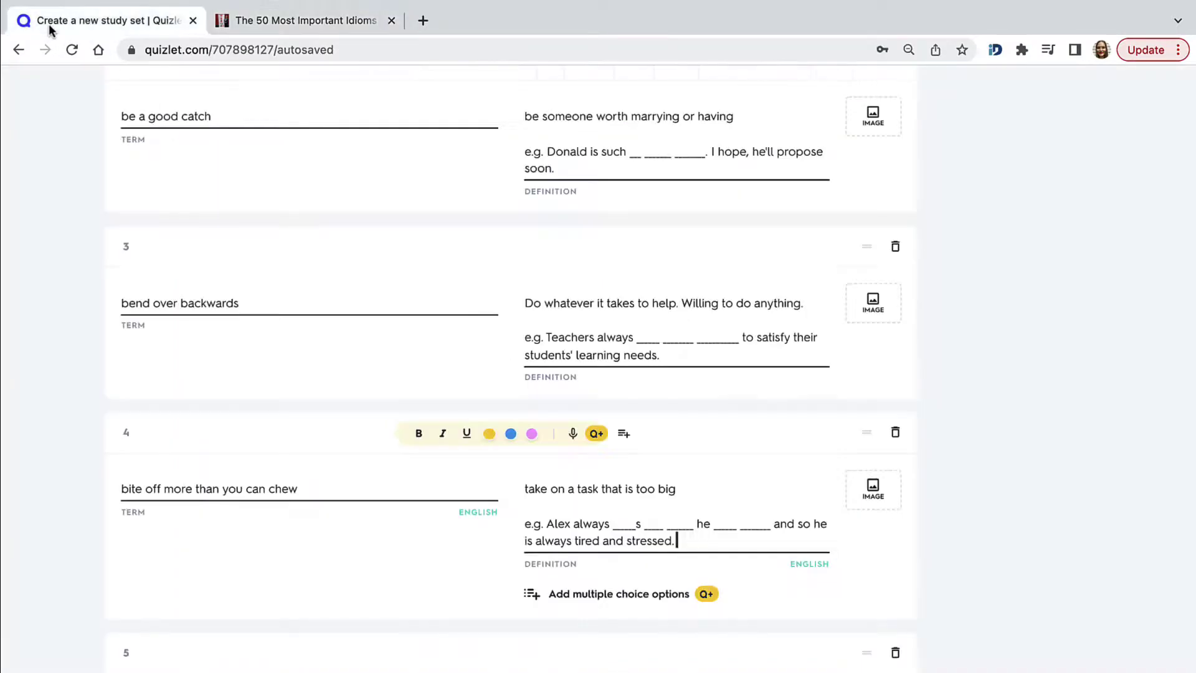
scroll(325, 588, "down", 1)
scroll(325, 588, "down", 2)
left_click(246, 533)
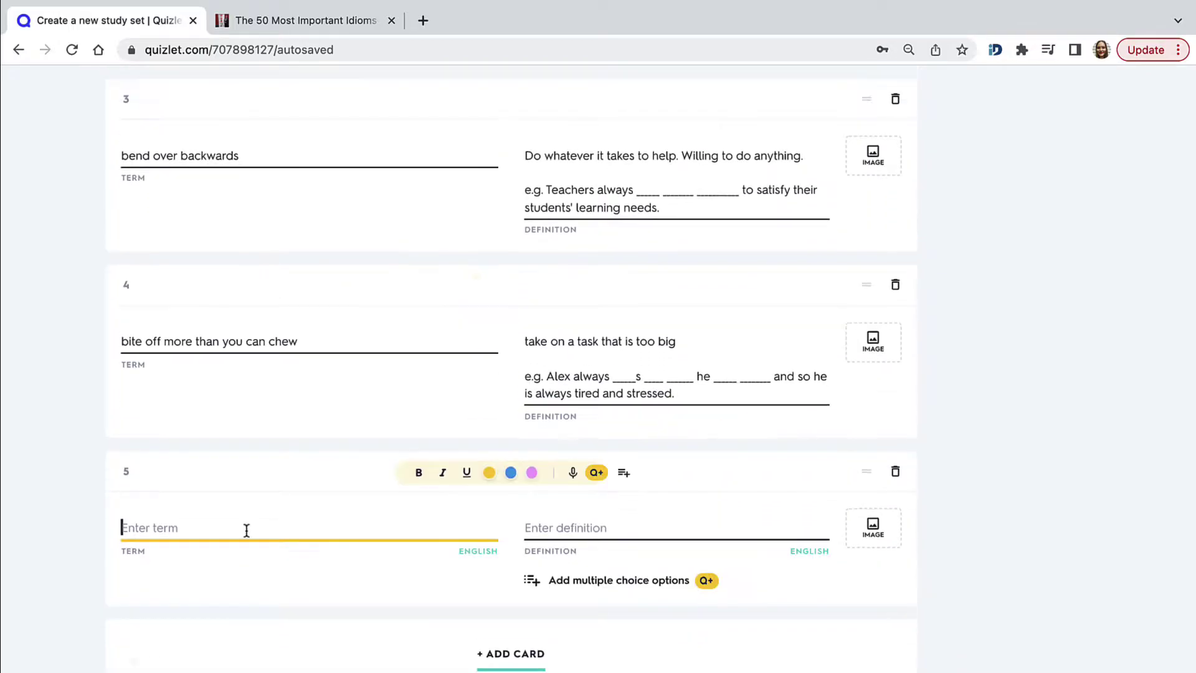
type("Cry wolf")
left_click(128, 527)
key("BackSpace")
type("c")
- Paste the blog's definition 'call for help when you don't need it' into card 5, lowercased
left_click(304, 20)
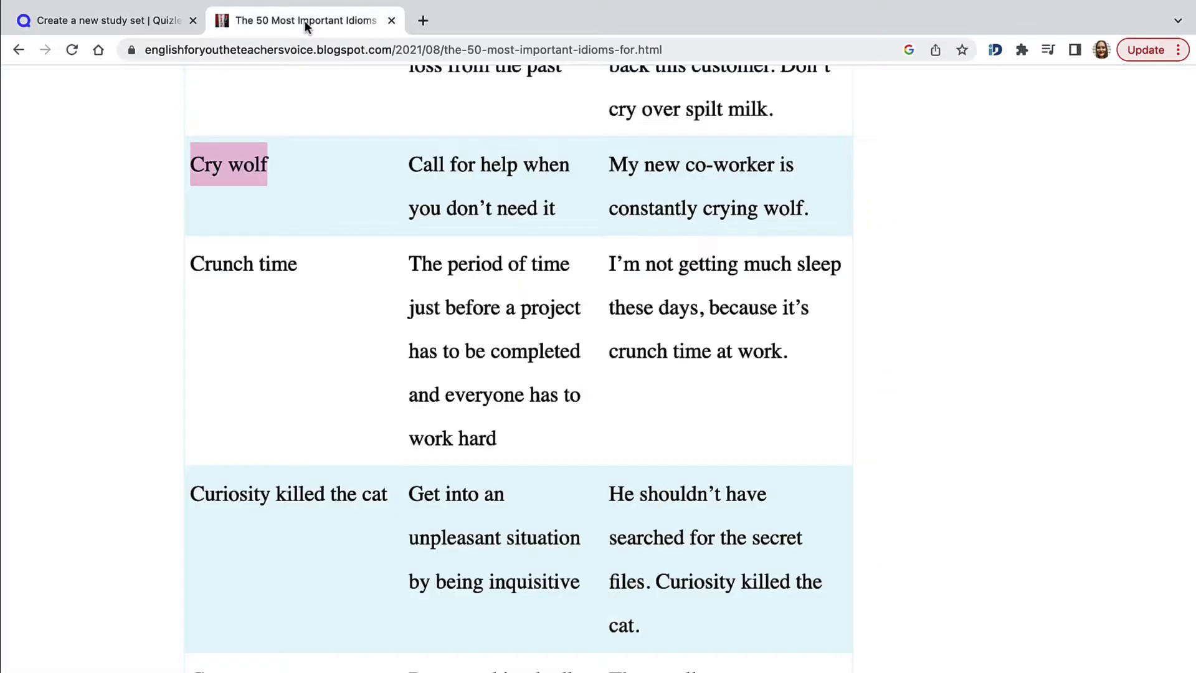
left_click(488, 209)
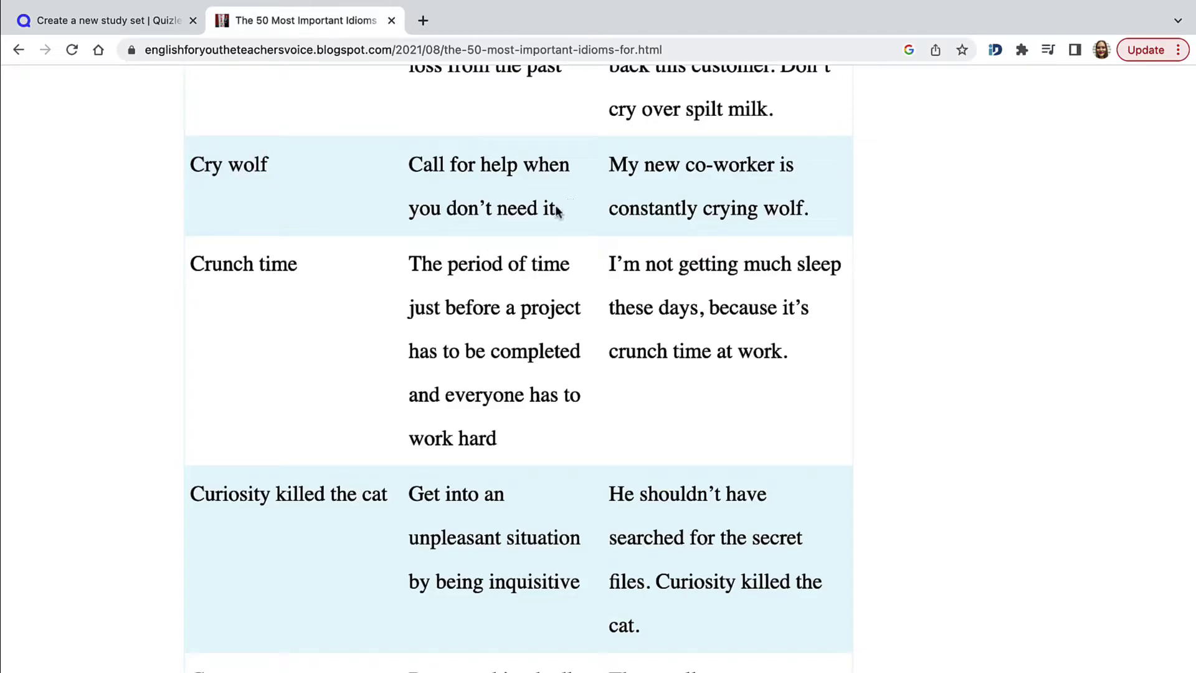
left_click_drag(556, 207, 410, 164)
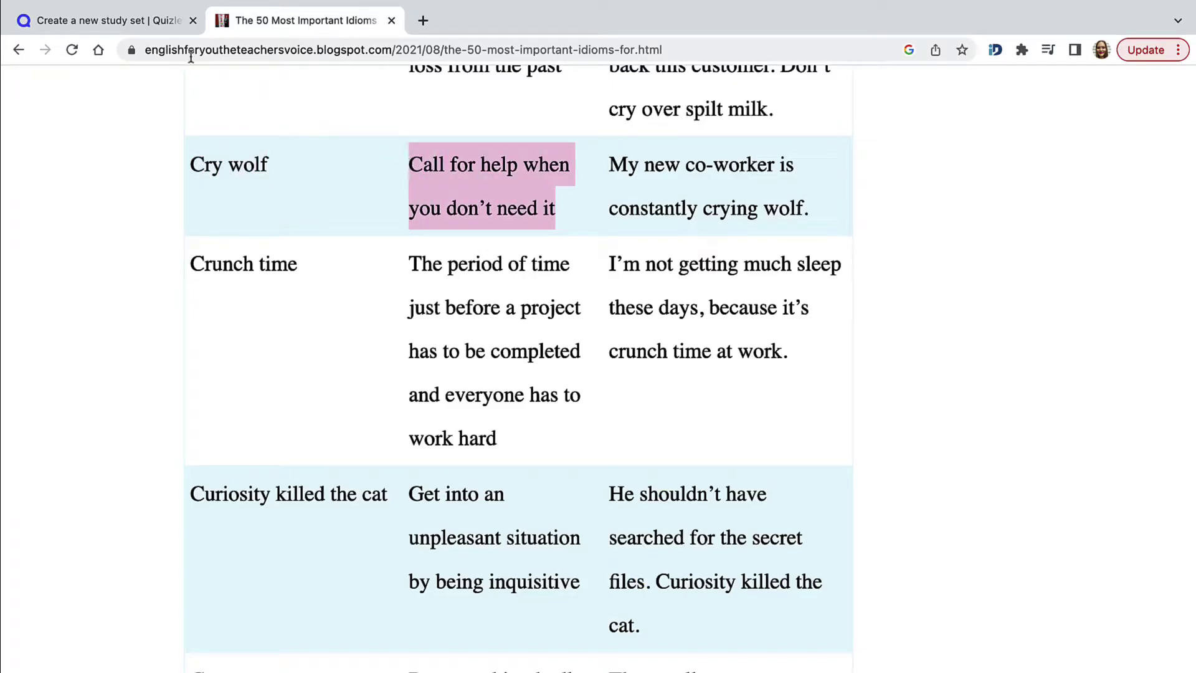
key("ctrl+c")
left_click(156, 20)
left_click(555, 529)
key("ctrl+v")
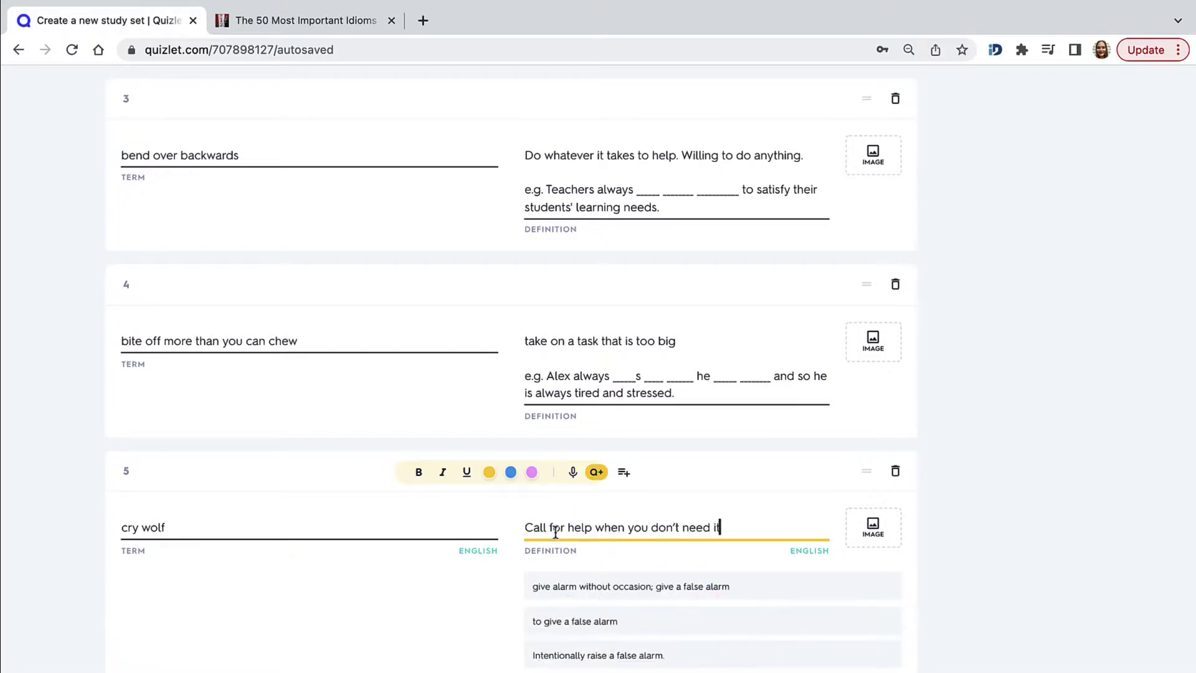
key("BackSpace")
type("c")
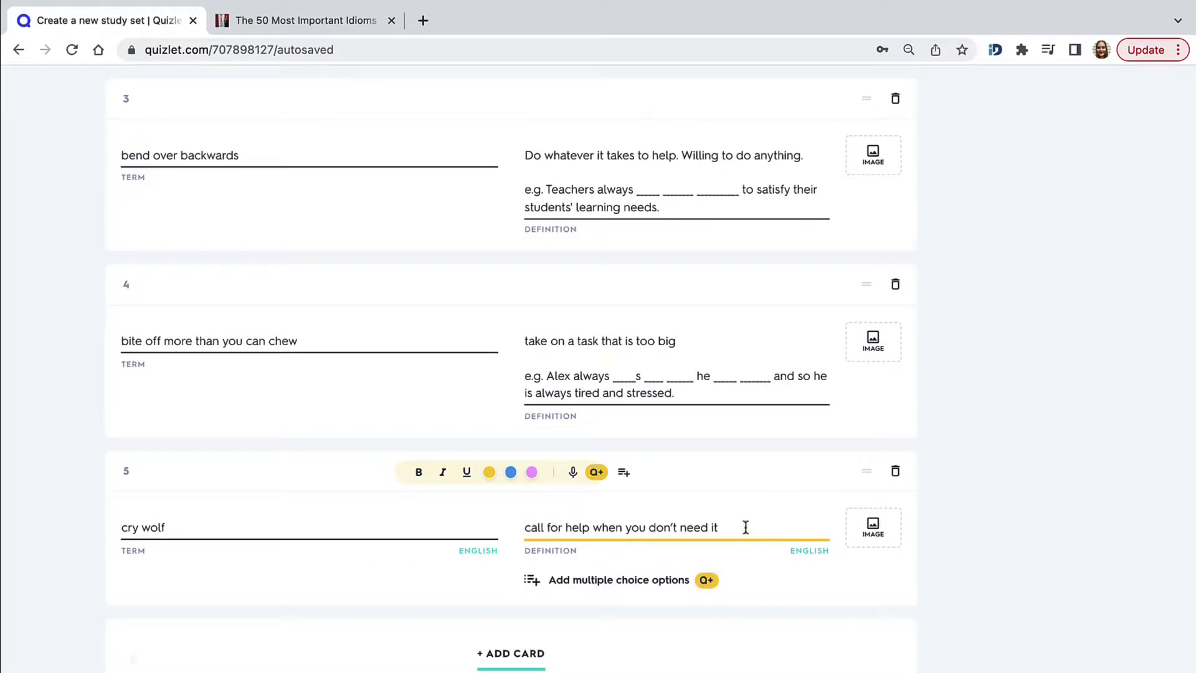
left_click(745, 527)
key("Return")
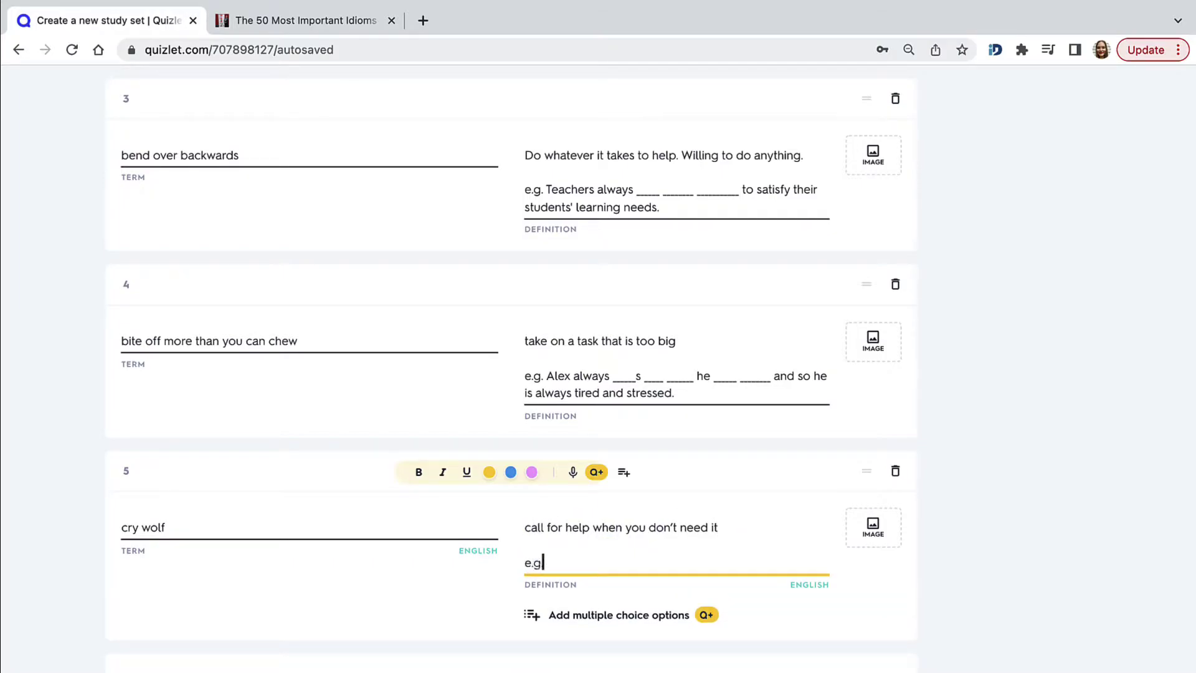
- Add the blog's co-worker example to card 5 and blank out 'cry' in 'crying'
left_click(321, 21)
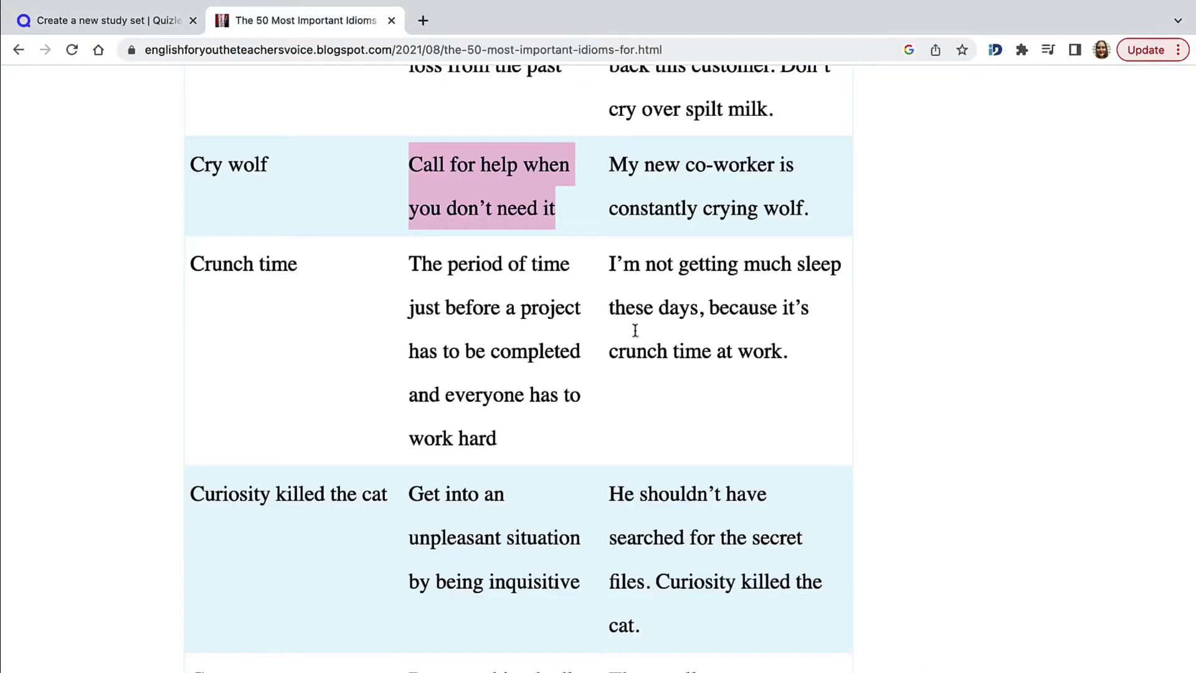
left_click_drag(821, 213, 615, 163)
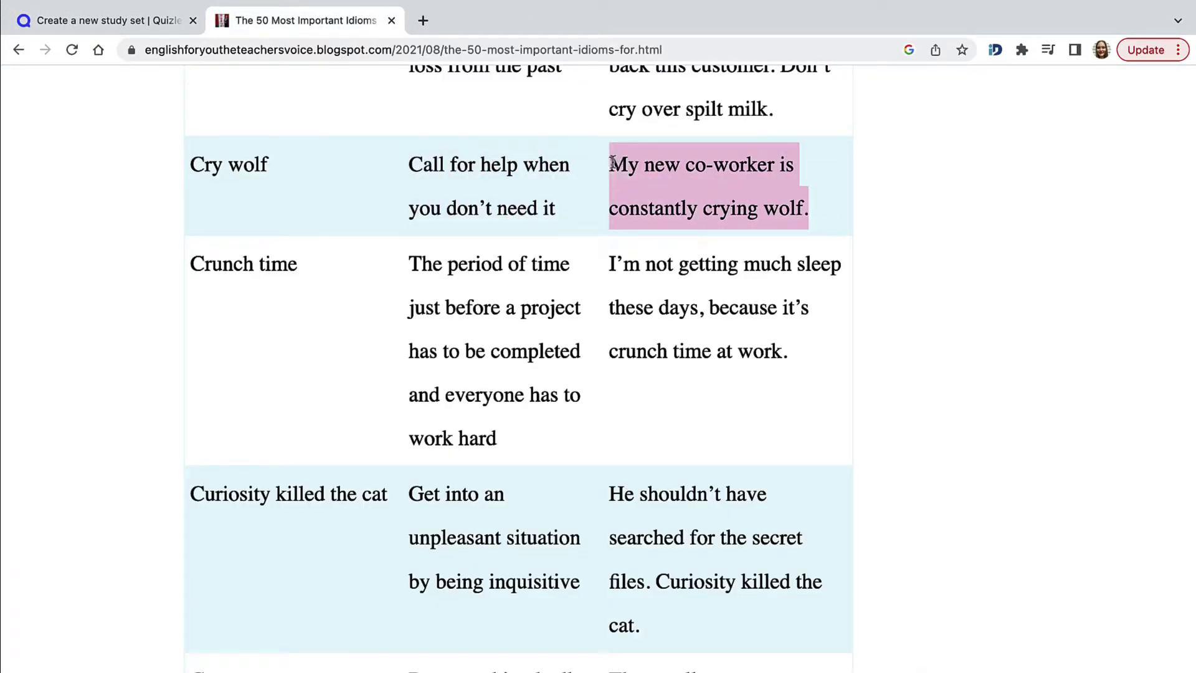
left_click(106, 21)
key("ctrl+v")
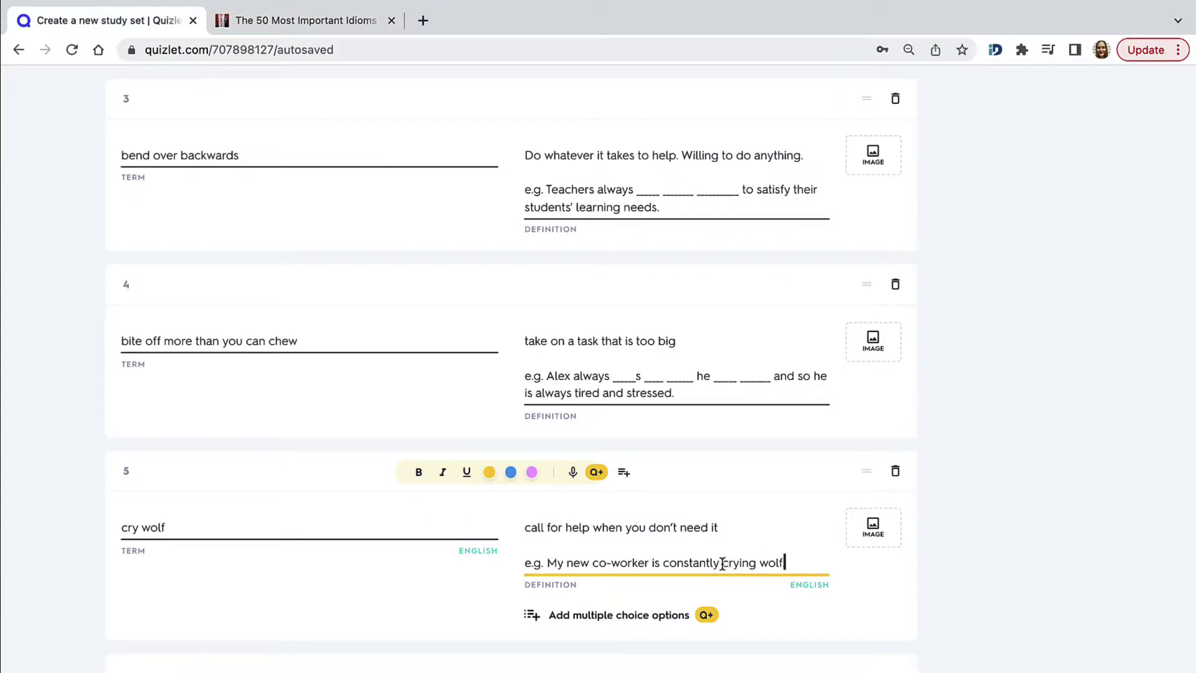
left_click_drag(722, 563, 744, 563)
type("___")
key("Tab")
left_click(323, 21)
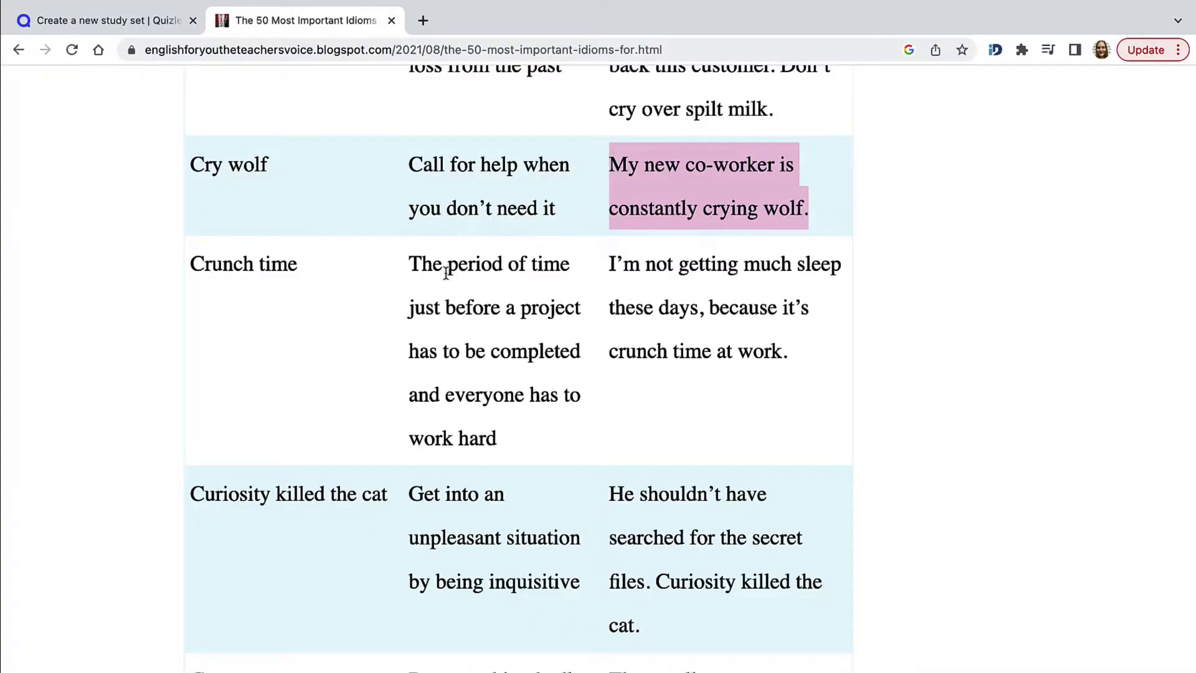
scroll(446, 272, "down", 3)
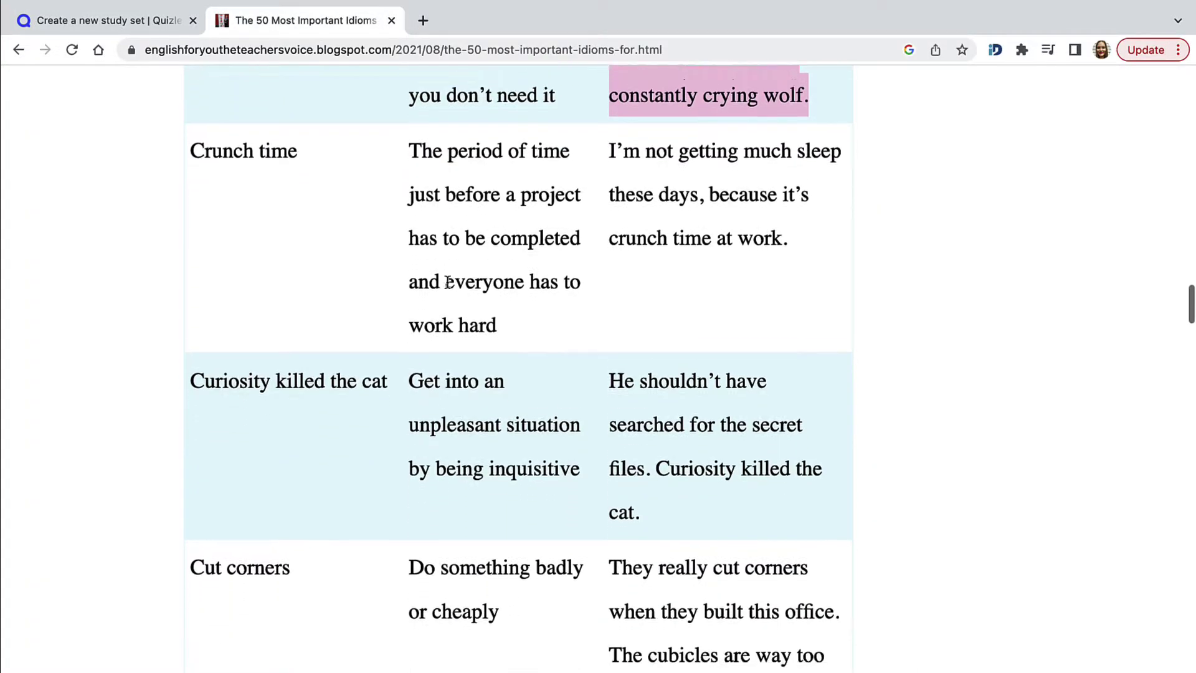
- Scroll the blog's idioms table down to the 'Drive someone up the wall' entry
scroll(448, 282, "down", 2)
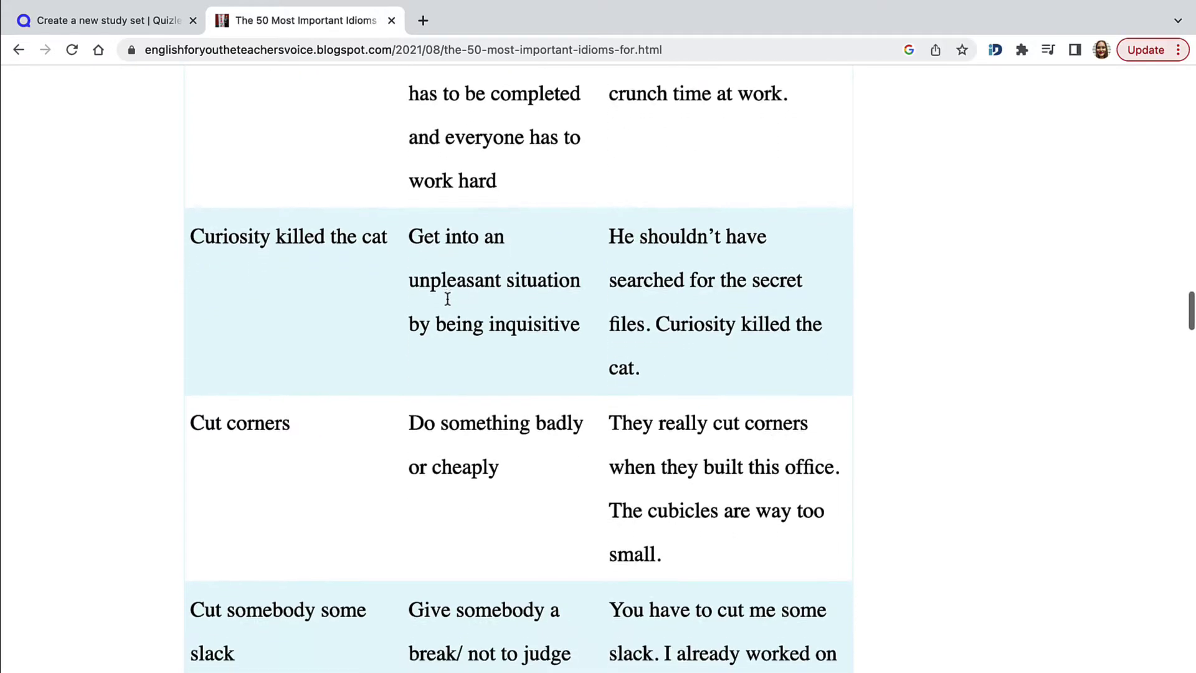
scroll(448, 299, "down", 2)
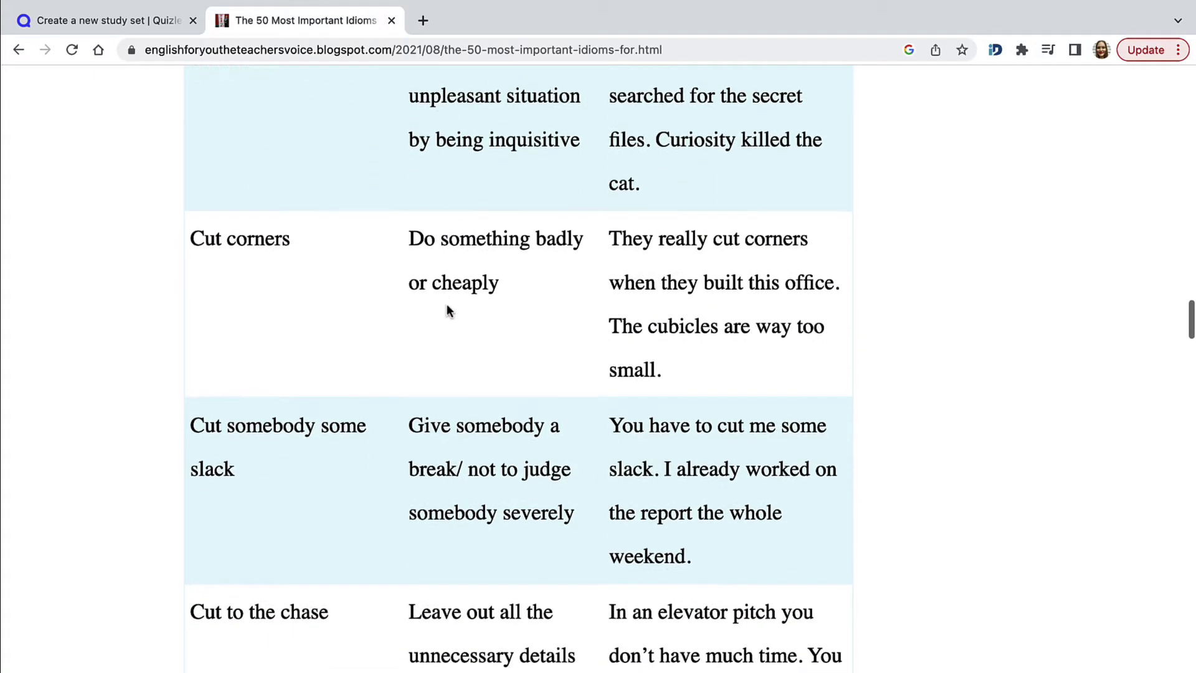
scroll(448, 310, "down", 1)
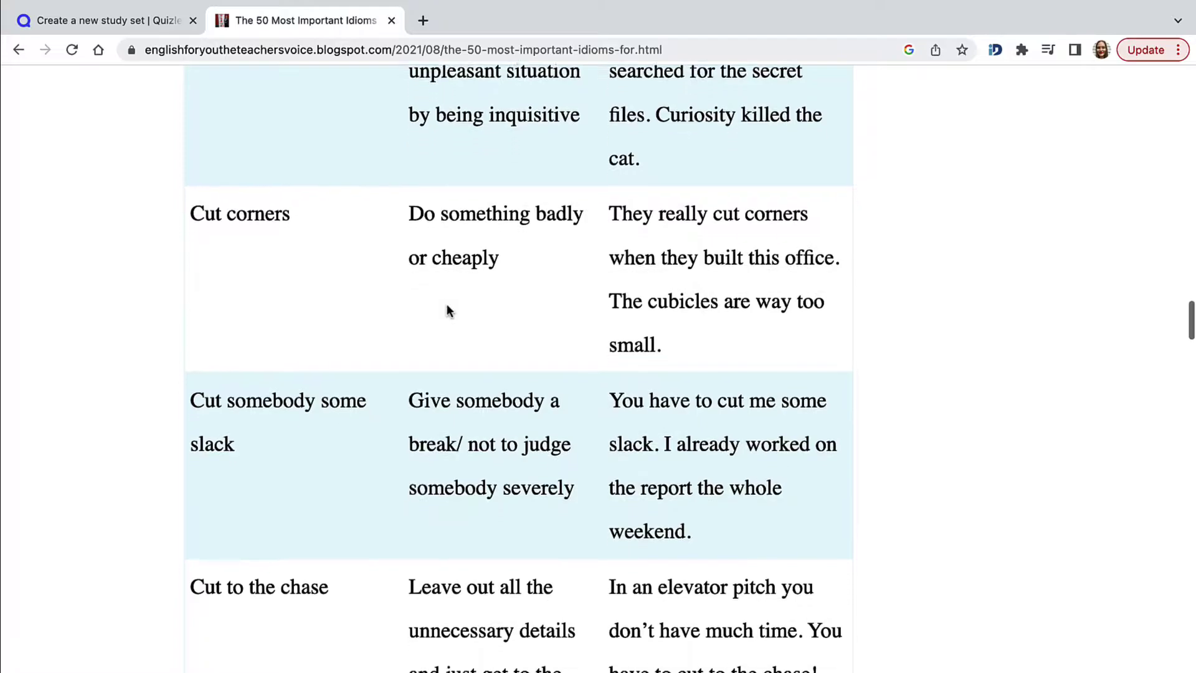
scroll(448, 309, "down", 2)
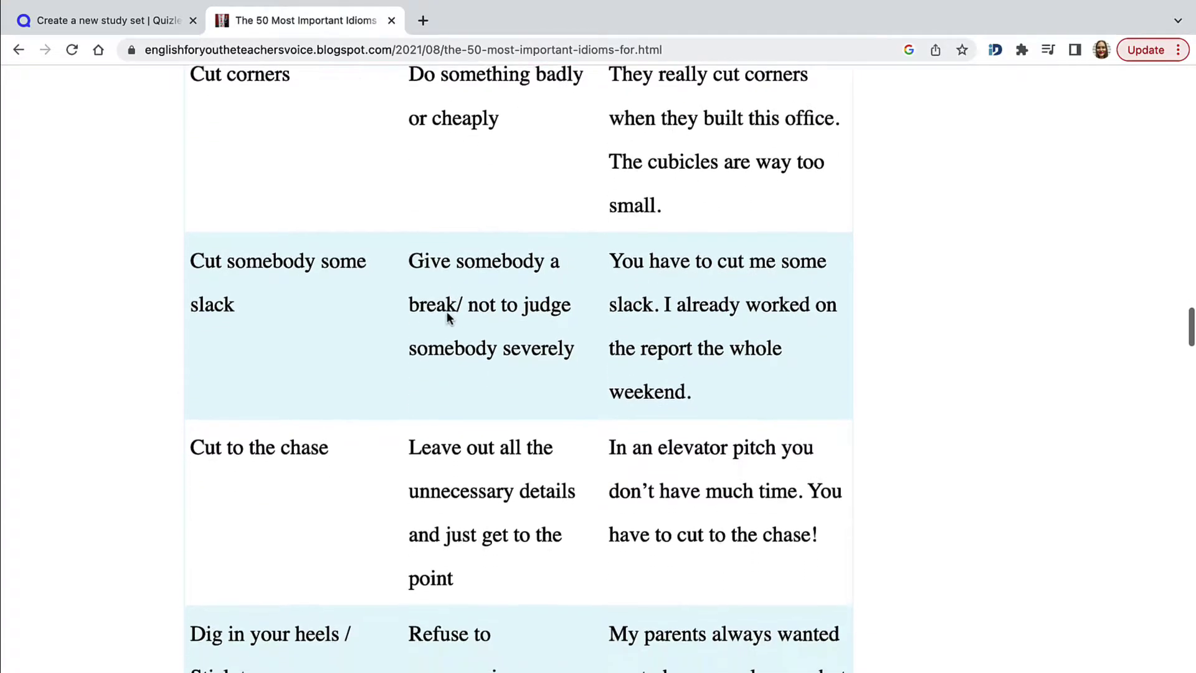
scroll(449, 317, "down", 2)
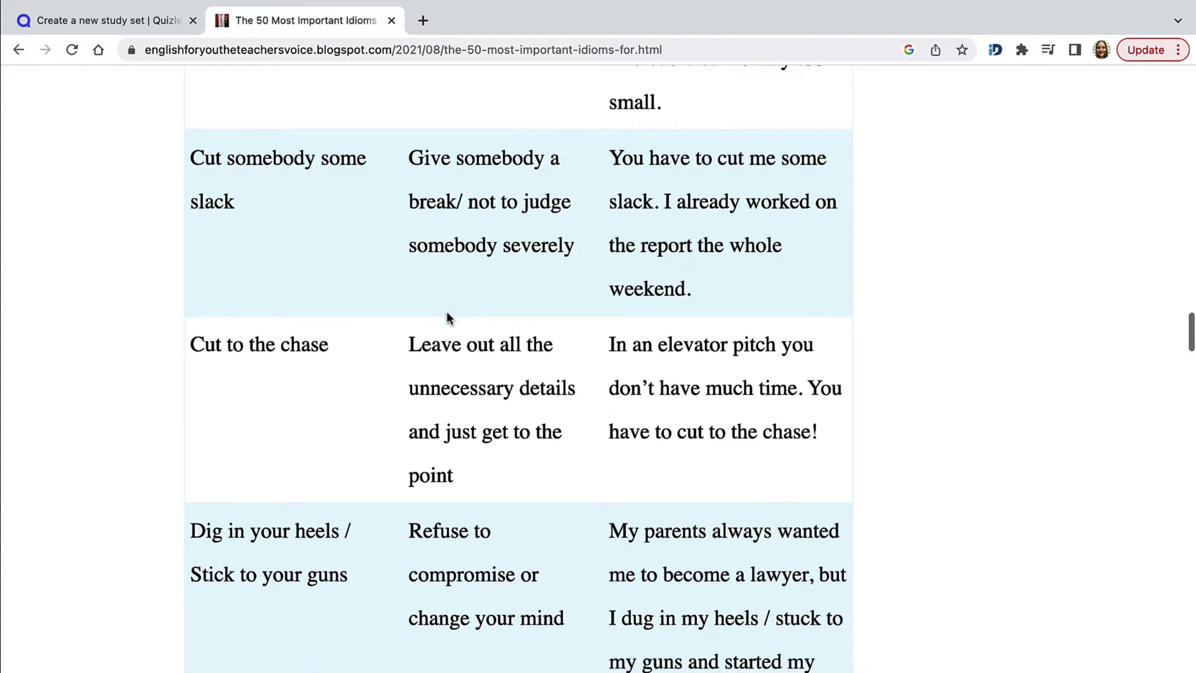
scroll(449, 316, "down", 2)
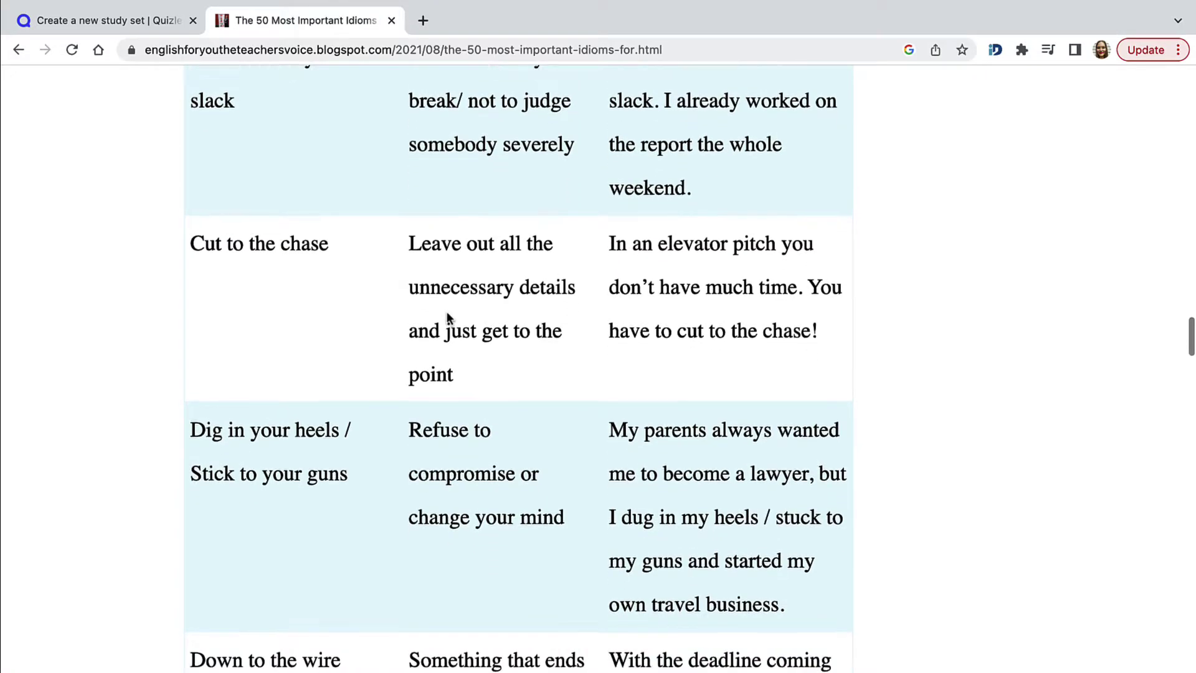
scroll(447, 324, "down", 2)
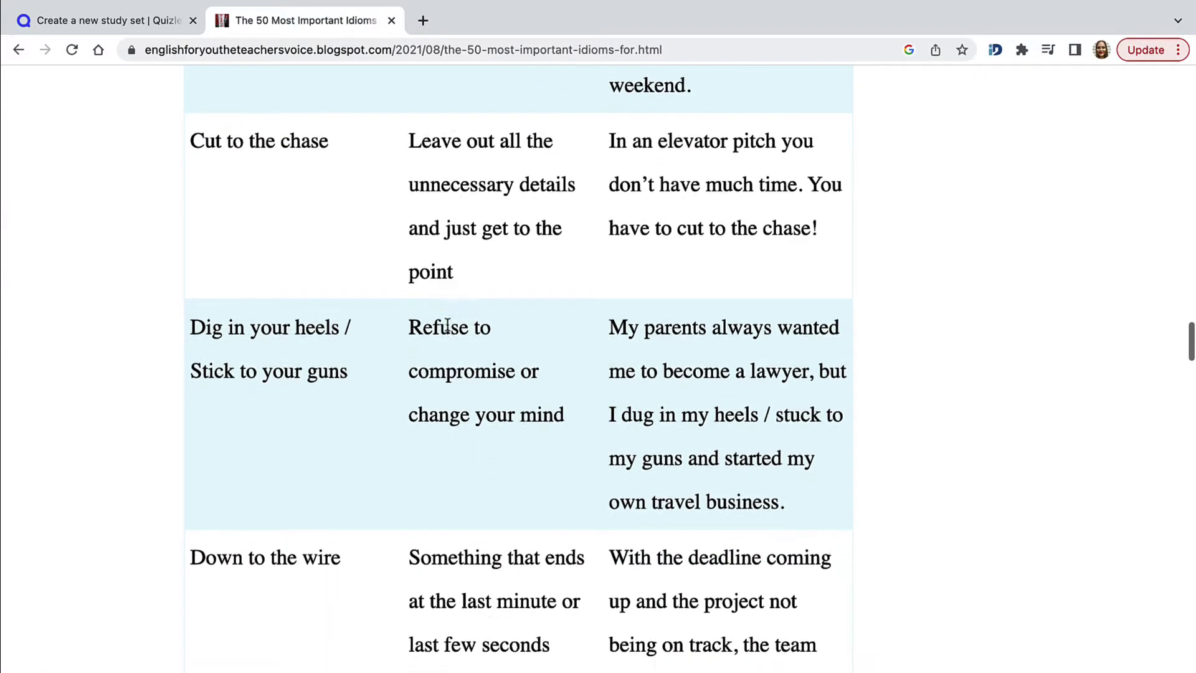
scroll(447, 324, "down", 1)
scroll(448, 324, "down", 1)
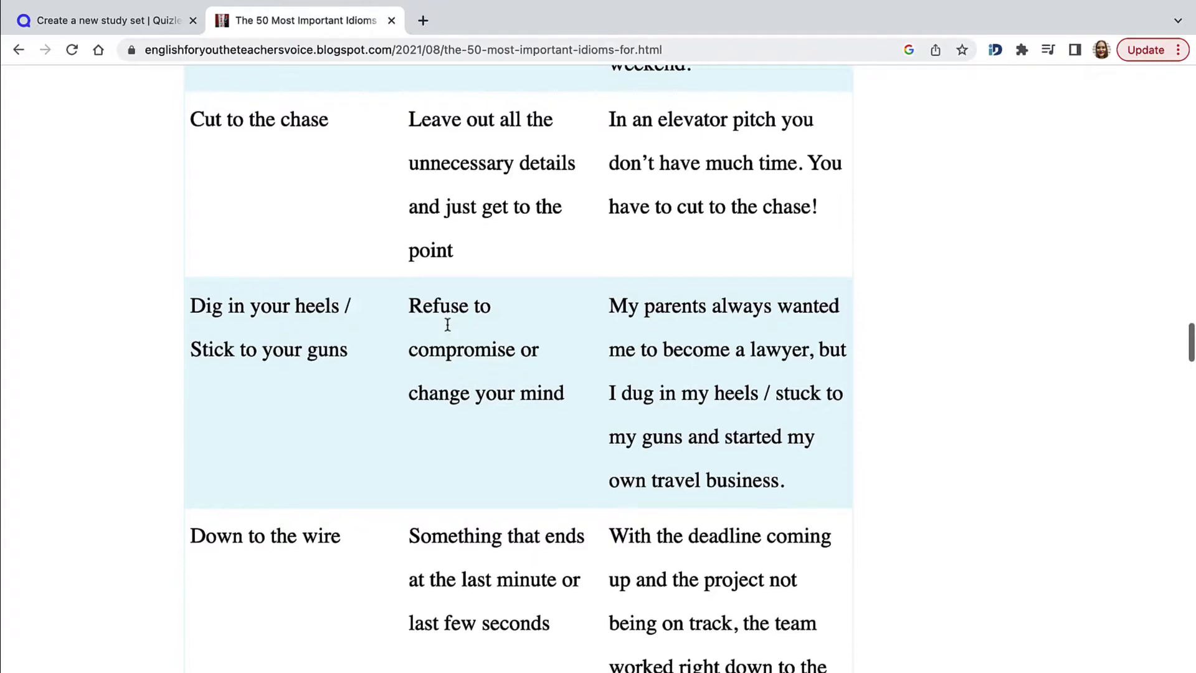
scroll(449, 338, "down", 2)
scroll(448, 338, "down", 1)
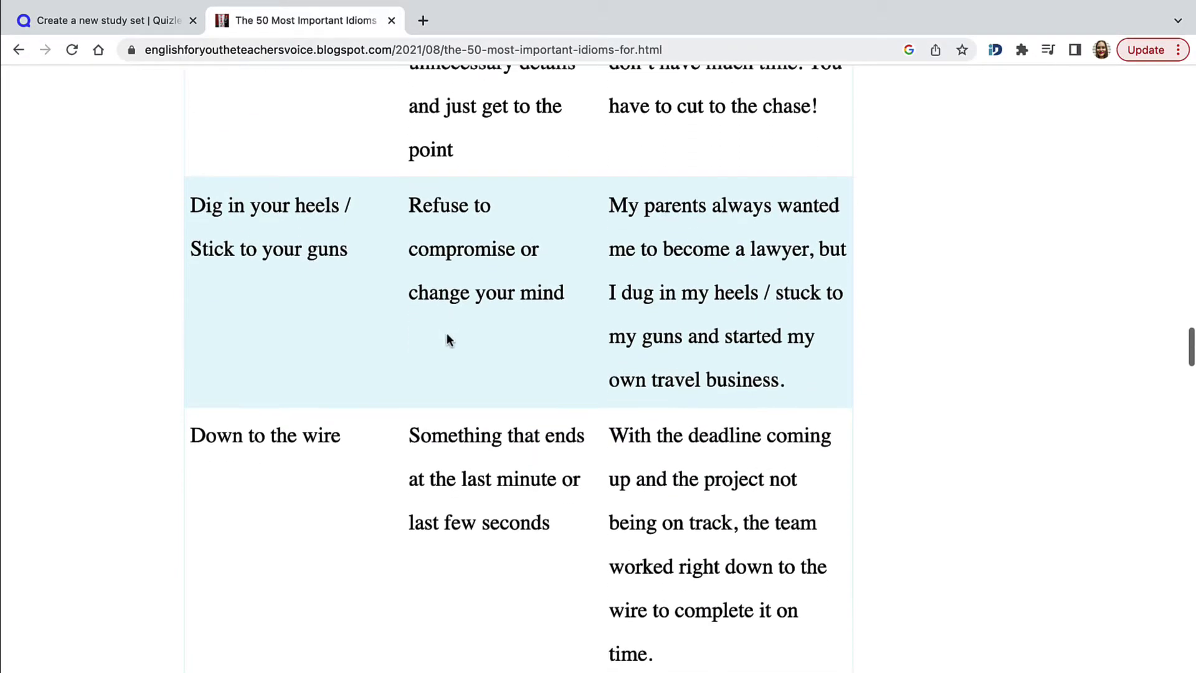
scroll(446, 339, "down", 3)
scroll(446, 353, "down", 2)
scroll(443, 384, "down", 4)
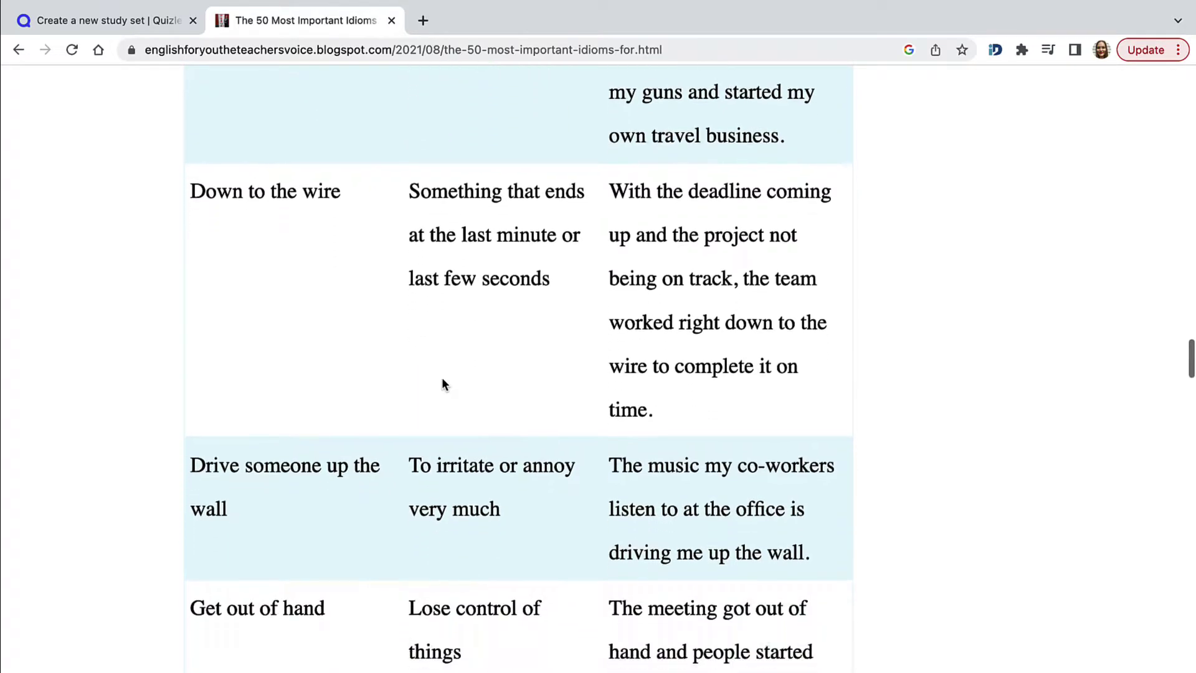
scroll(443, 392, "down", 1)
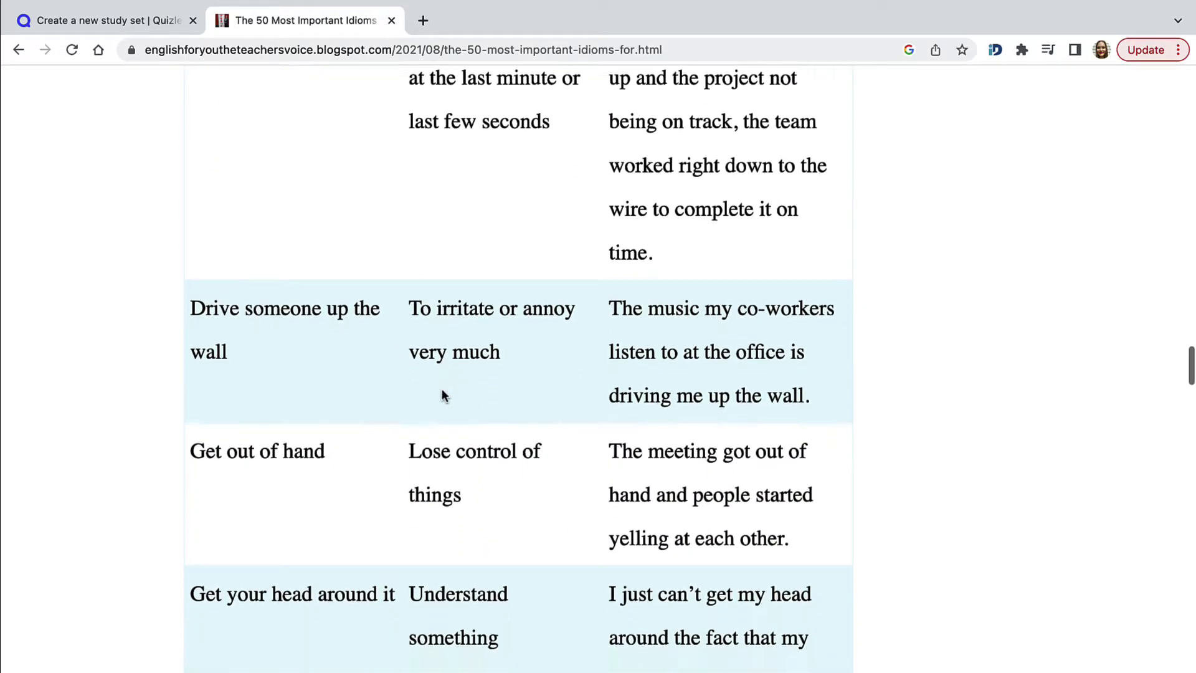
- Paste 'drive someone up the wall' as card 6's term, lowercasing the first letter
left_click_drag(231, 314, 190, 274)
key("super+c")
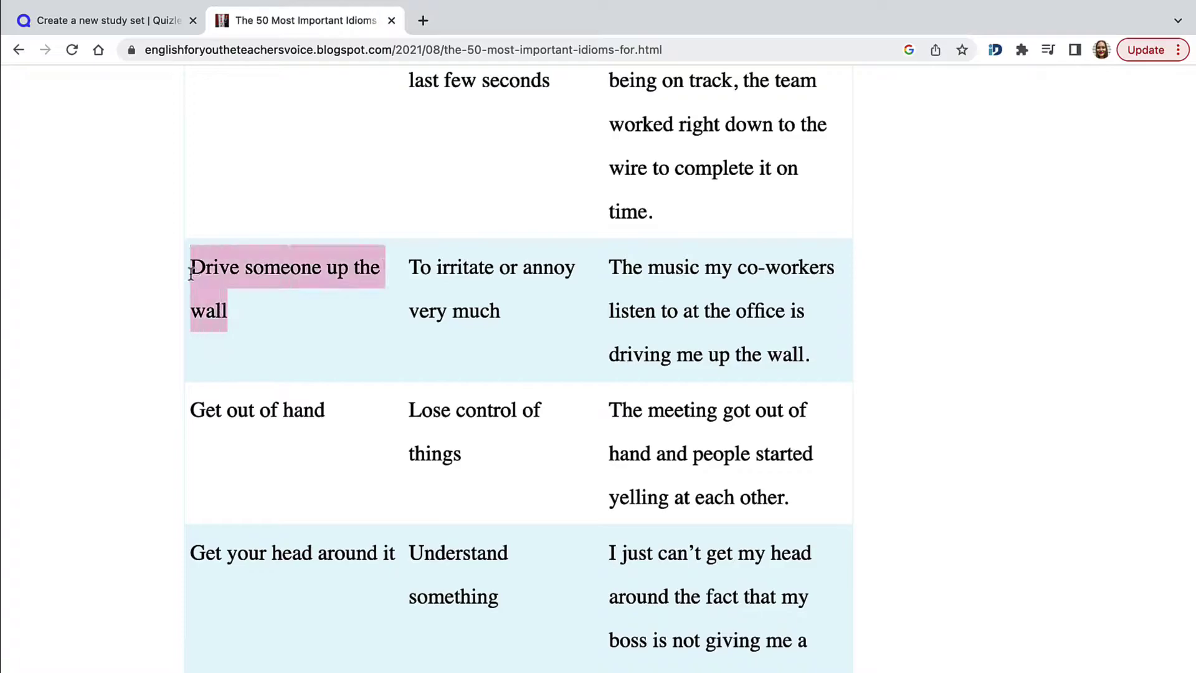
left_click(104, 11)
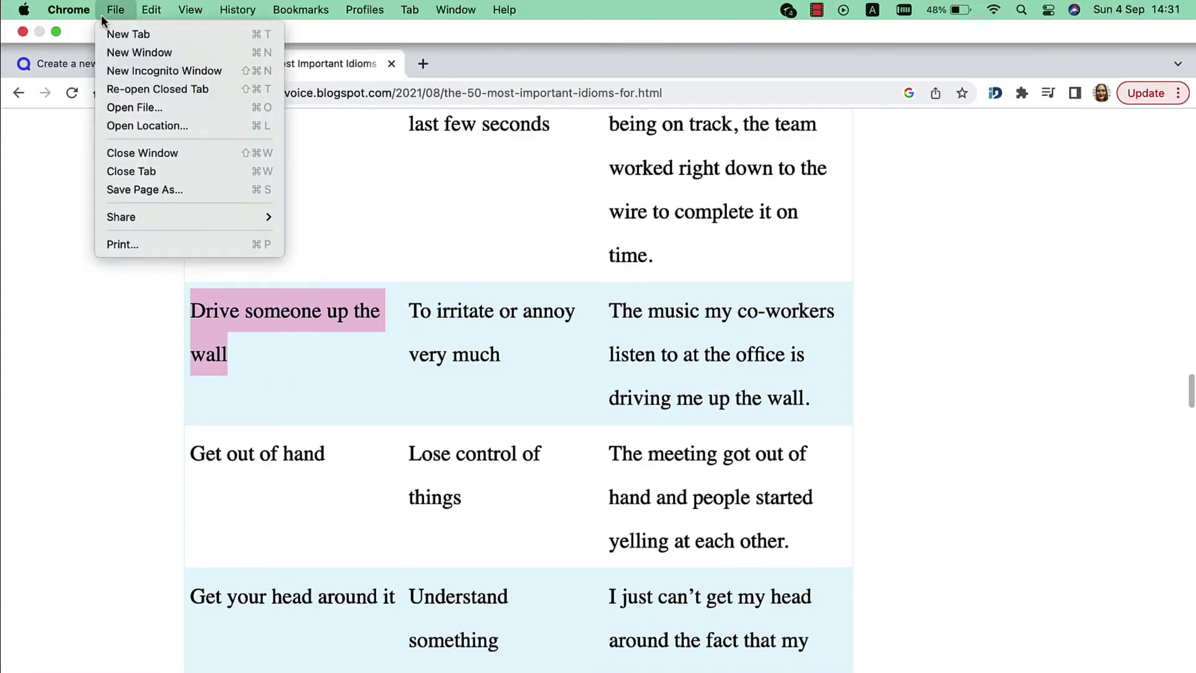
left_click(61, 61)
left_click(61, 61)
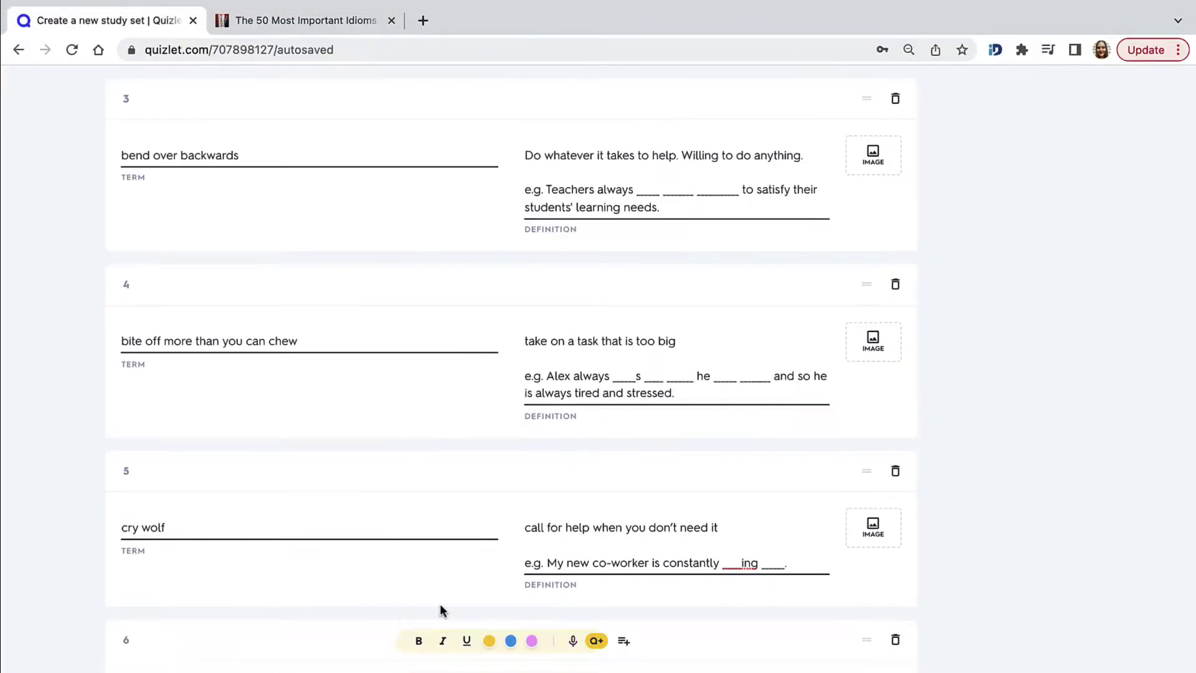
scroll(338, 590, "down", 3)
key("super+v")
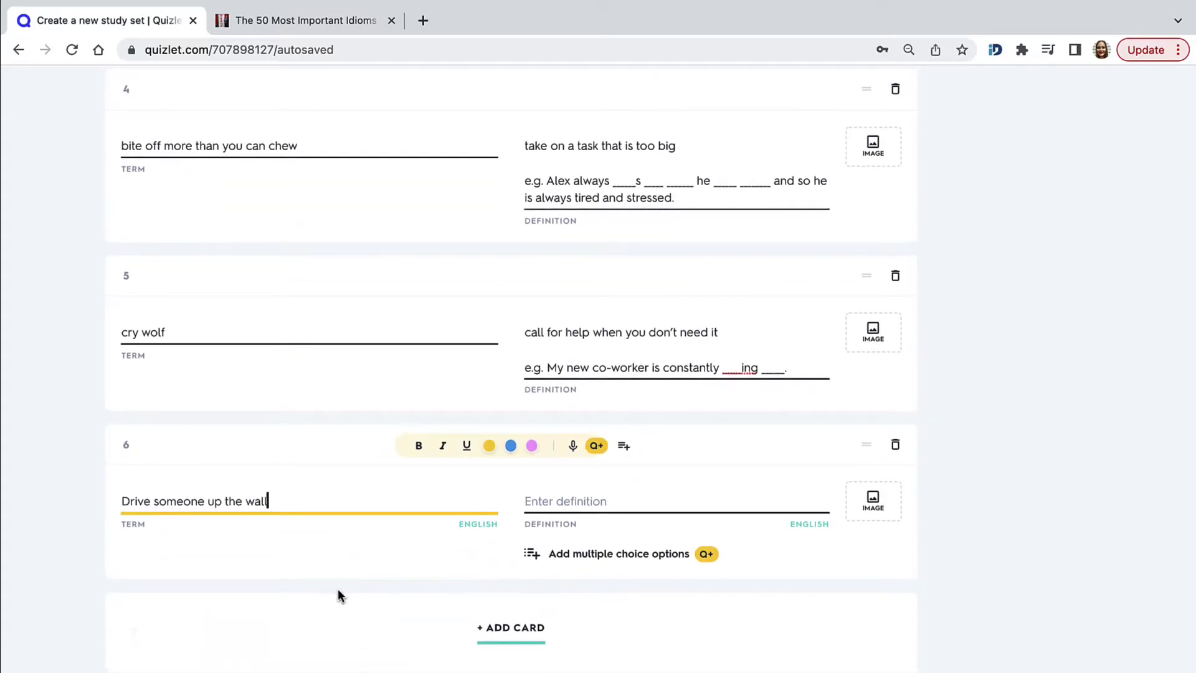
left_click(130, 501)
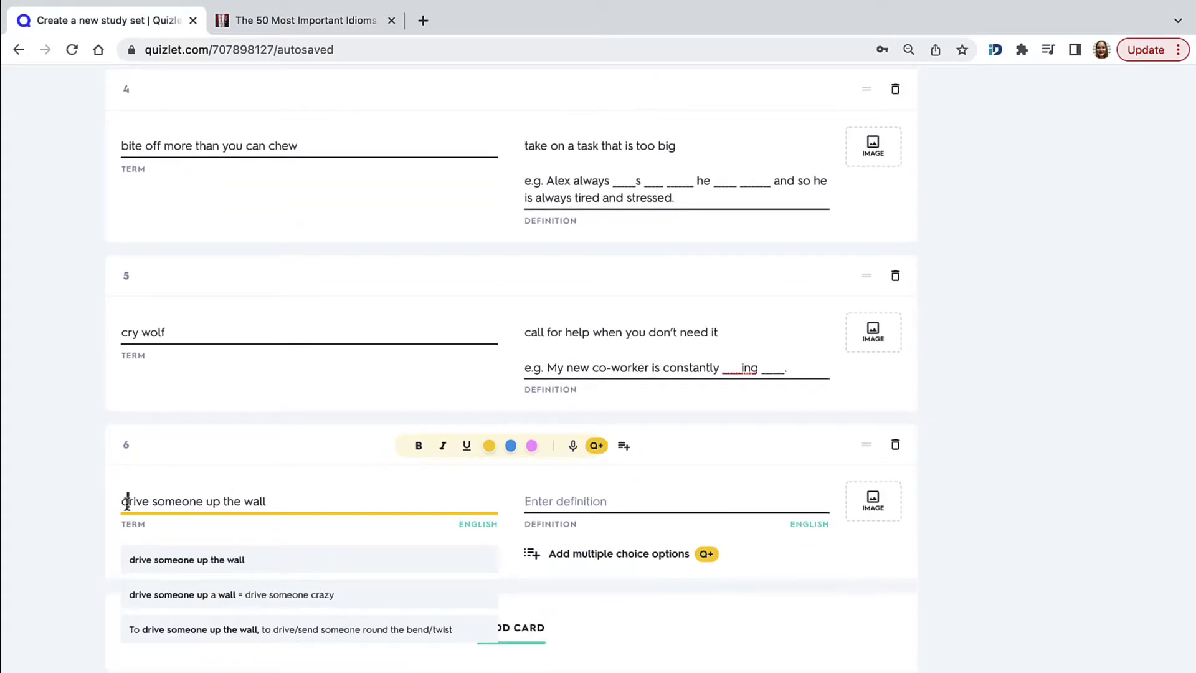
key("BackSpace")
type("d")
- Paste 'to irritate or annoy very much' as card 6's definition, lowercased, with a new line after
left_click(254, 21)
left_click(716, 372)
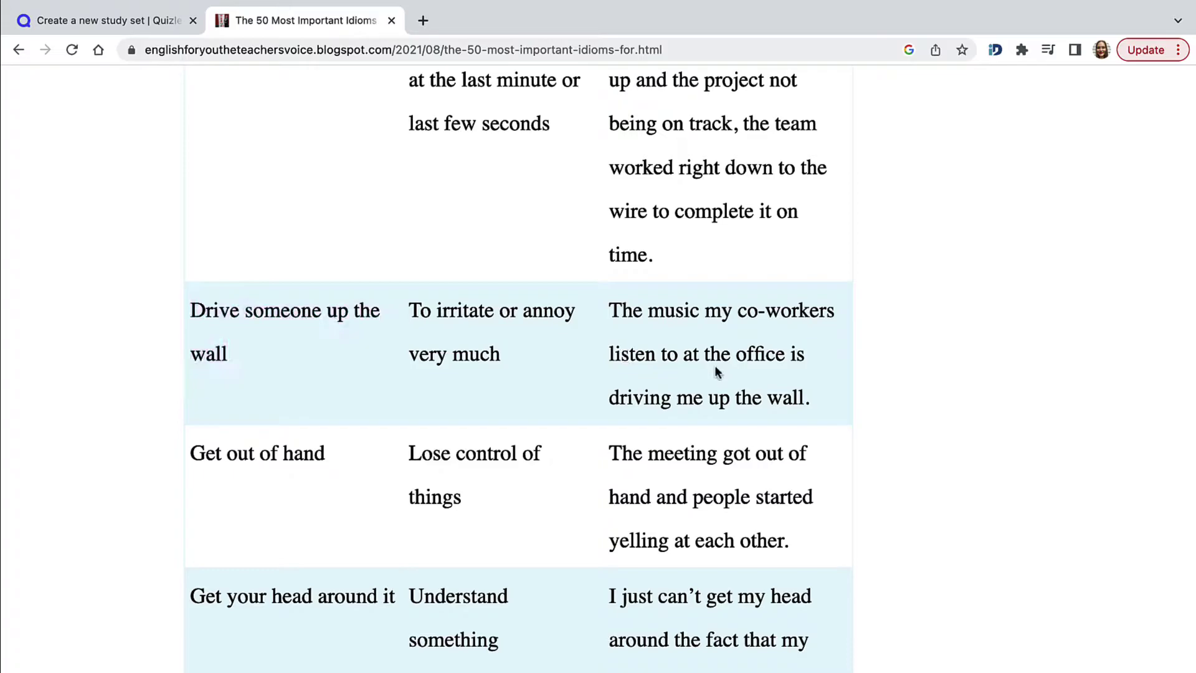
left_click_drag(500, 357, 408, 315)
key("super+c")
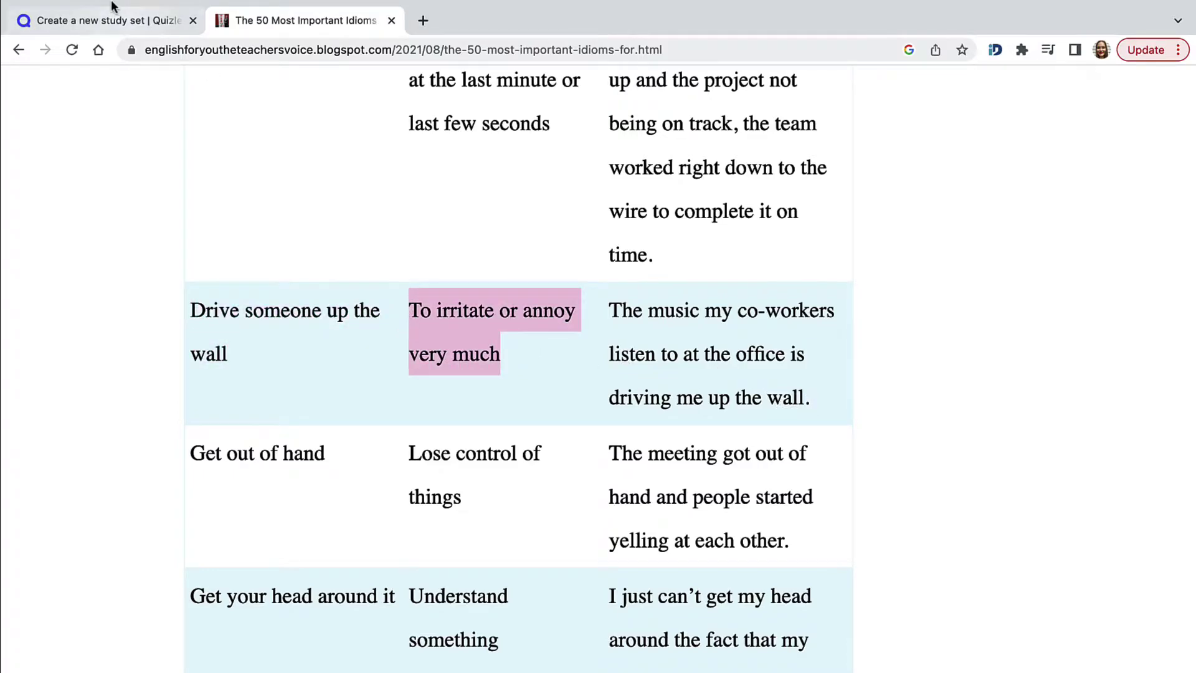
left_click(84, 65)
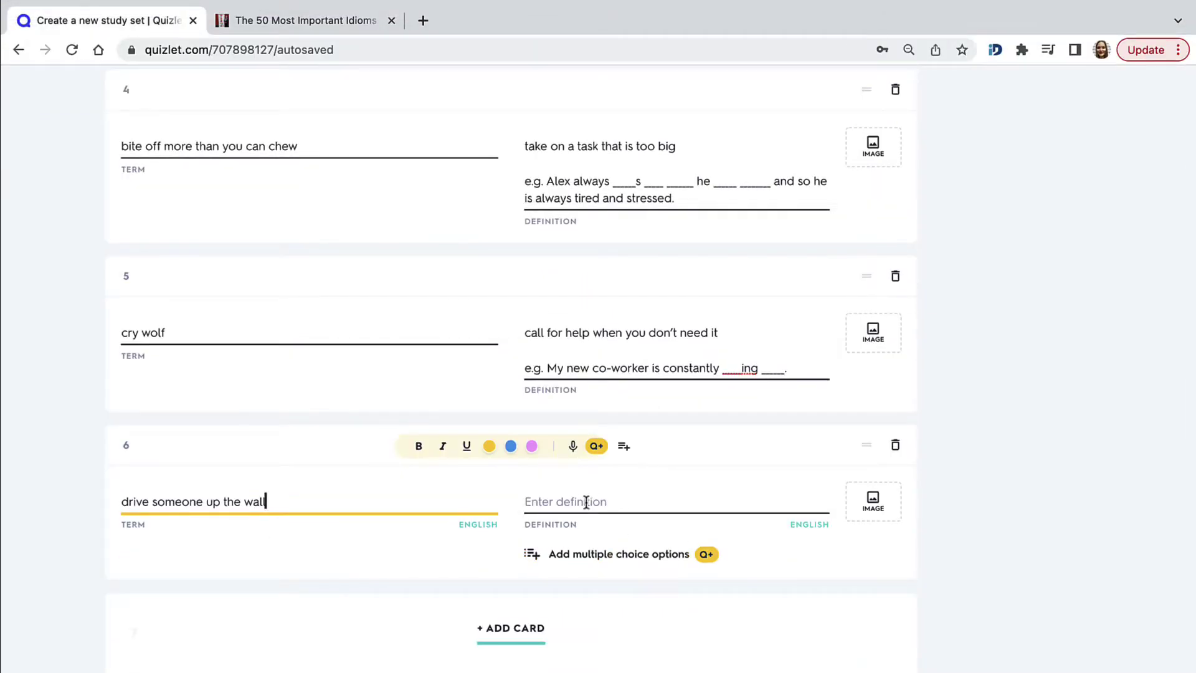
left_click(586, 502)
key("super+v")
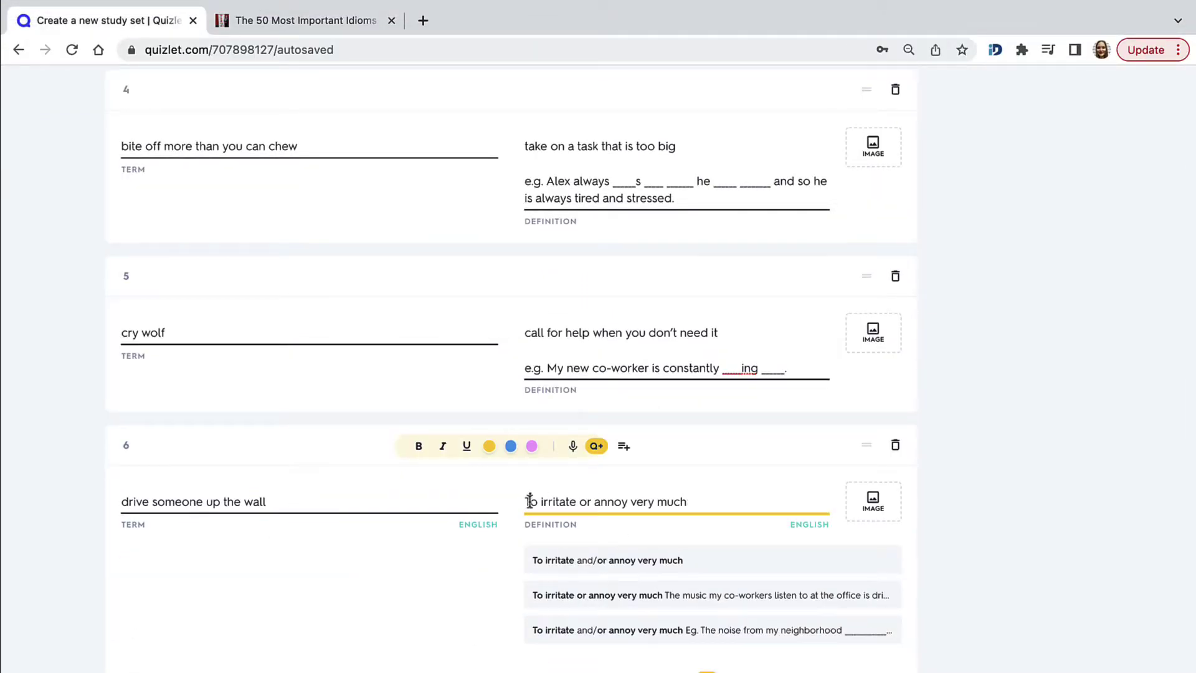
left_click(531, 501)
key("BackSpace")
type("t")
key("Return")
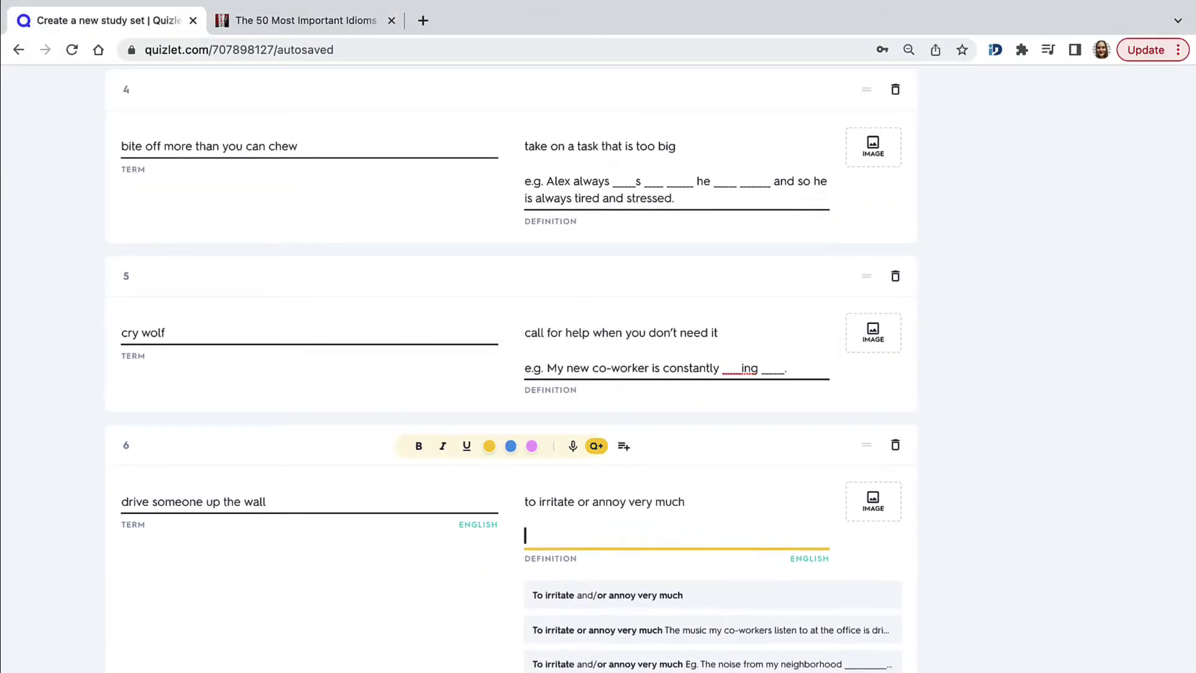
- Add the blog's office-music example sentence below card 6's definition
left_click(341, 28)
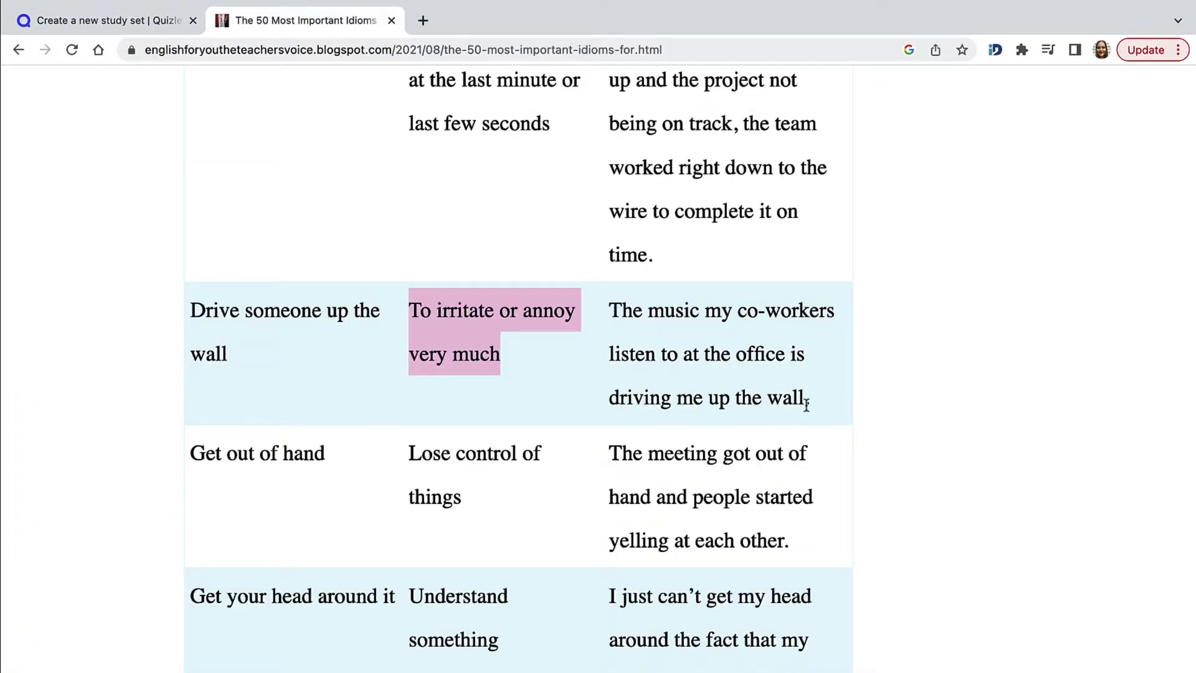
left_click_drag(807, 404, 611, 316)
key("ctrl+c")
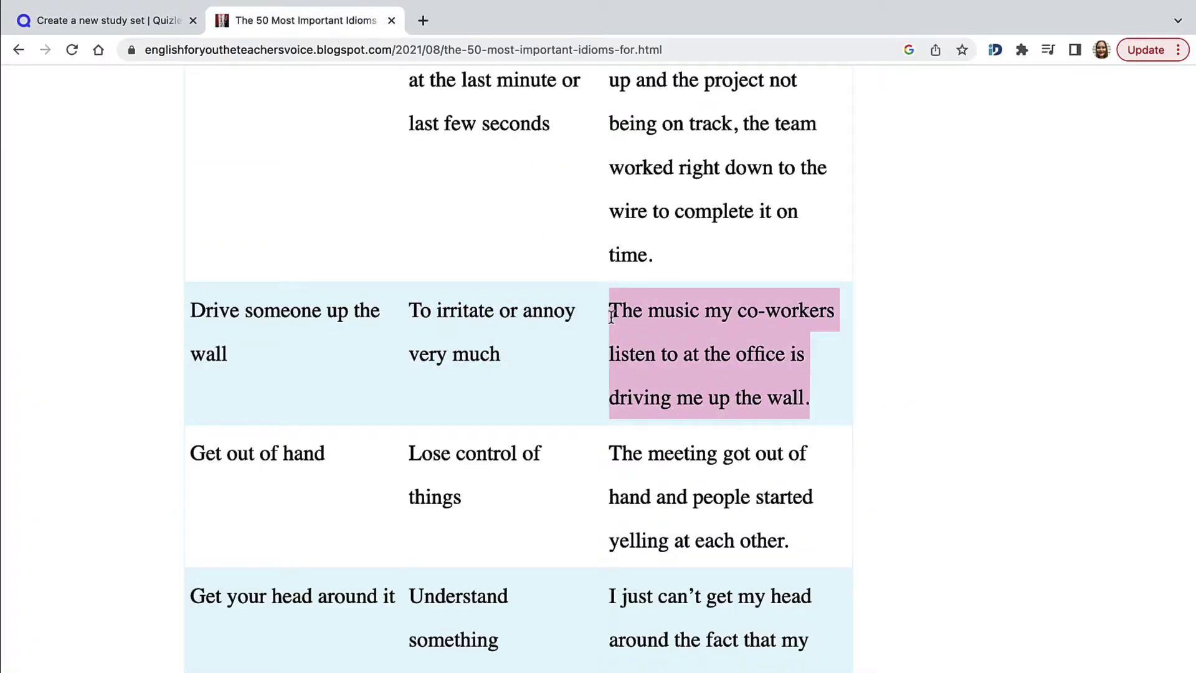
left_click(122, 28)
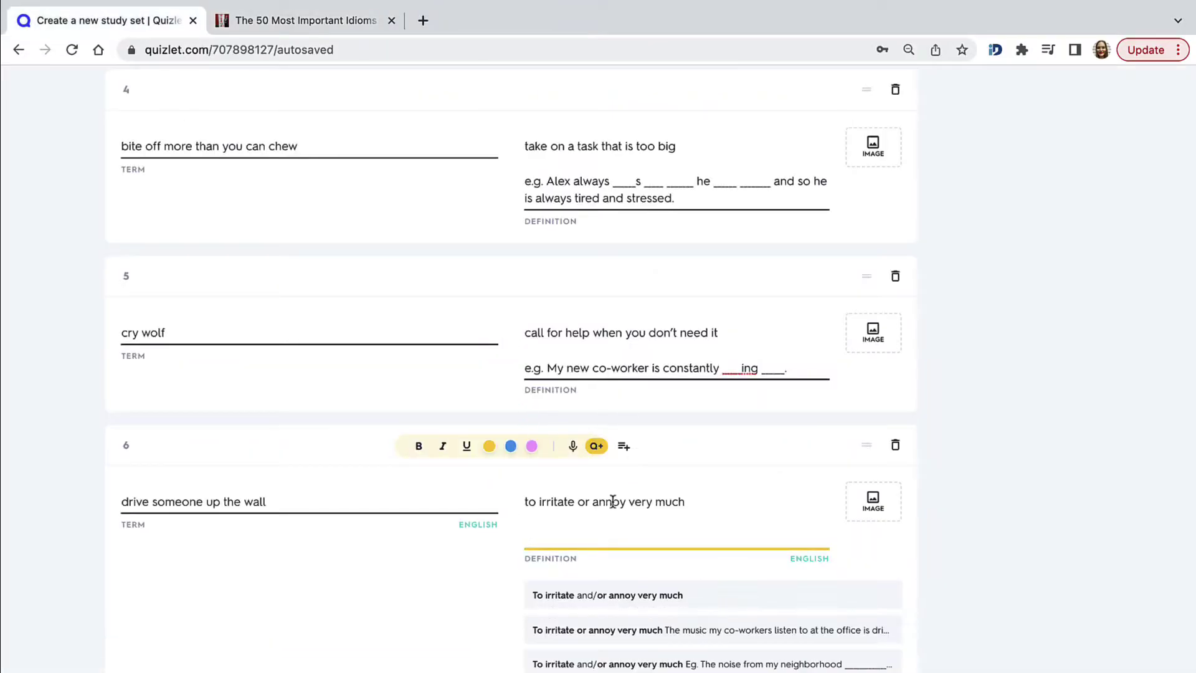
key("ctrl+v")
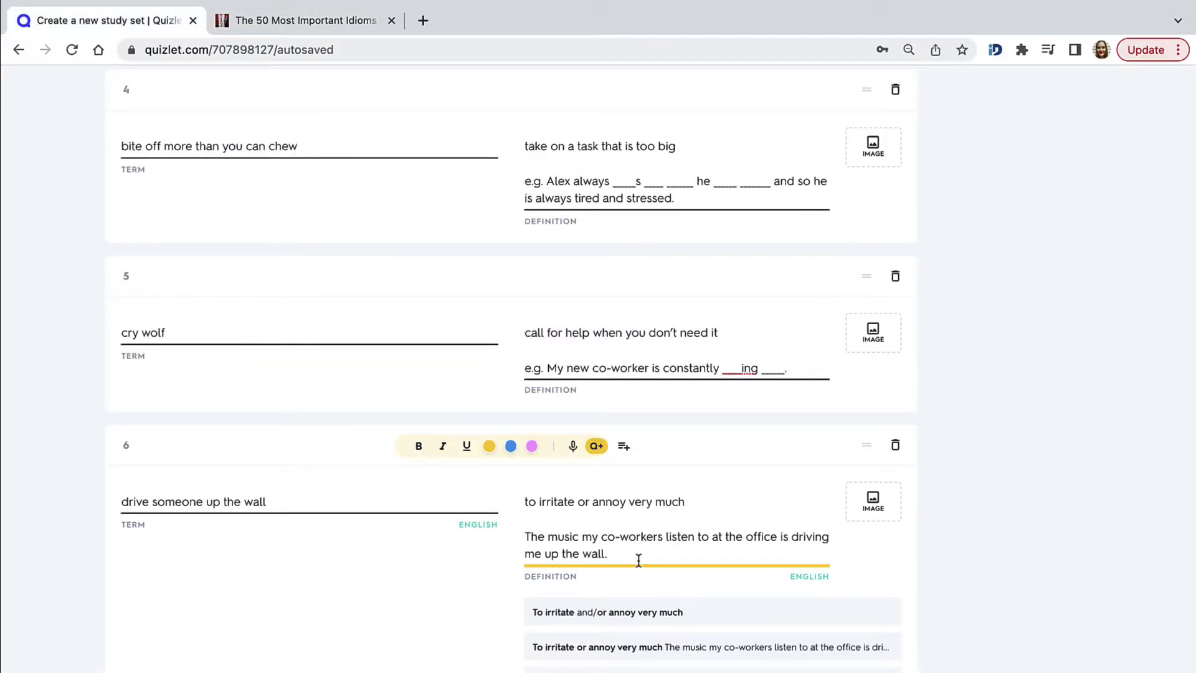
key("Return")
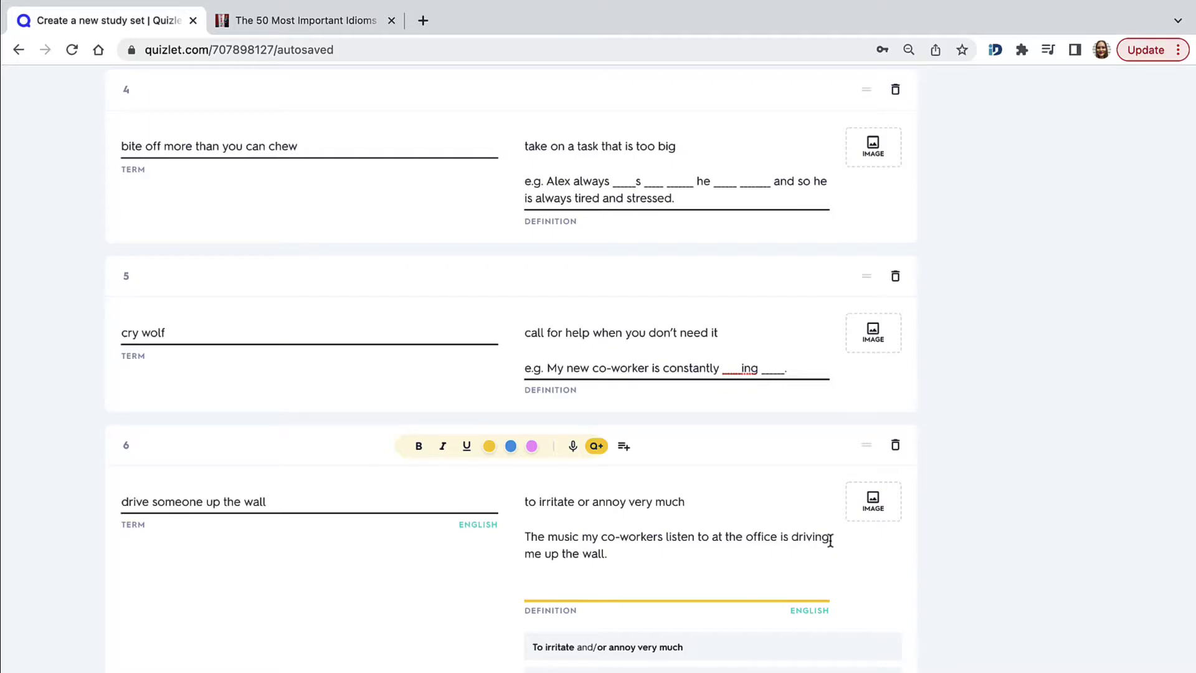
- Rewrite card 6's example as 'e.g. Lazy people always drive…' and blank out 'drive'
left_click_drag(828, 540, 549, 528)
type("e.g. La")
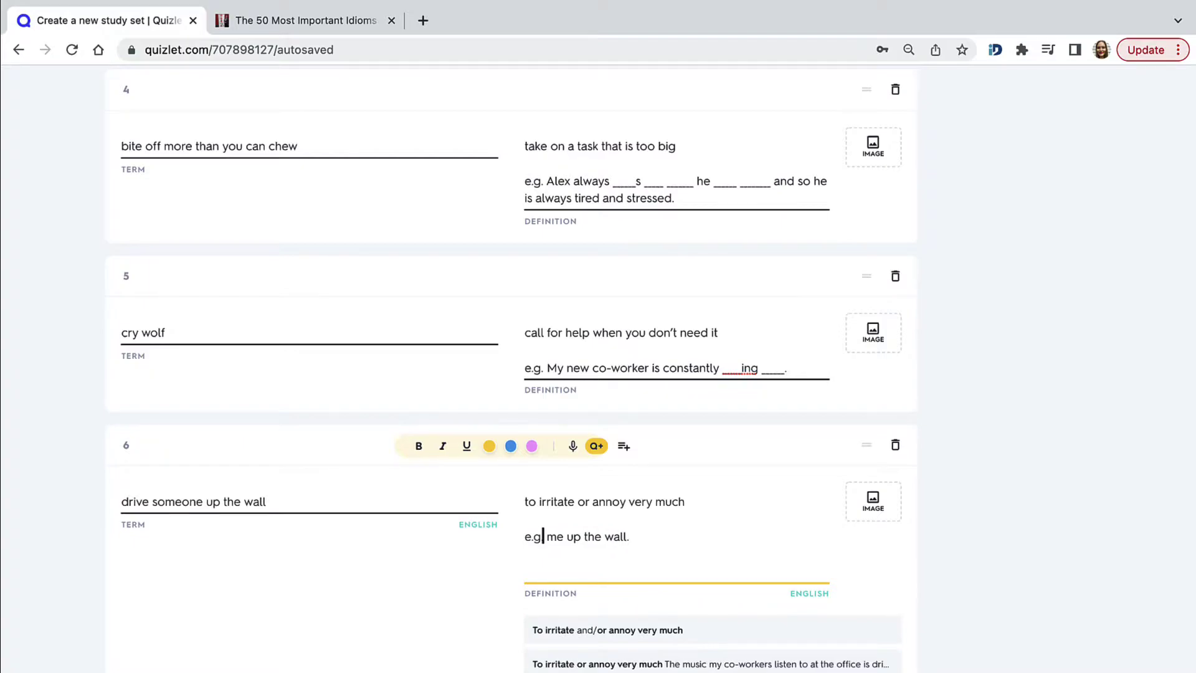
type("zy people")
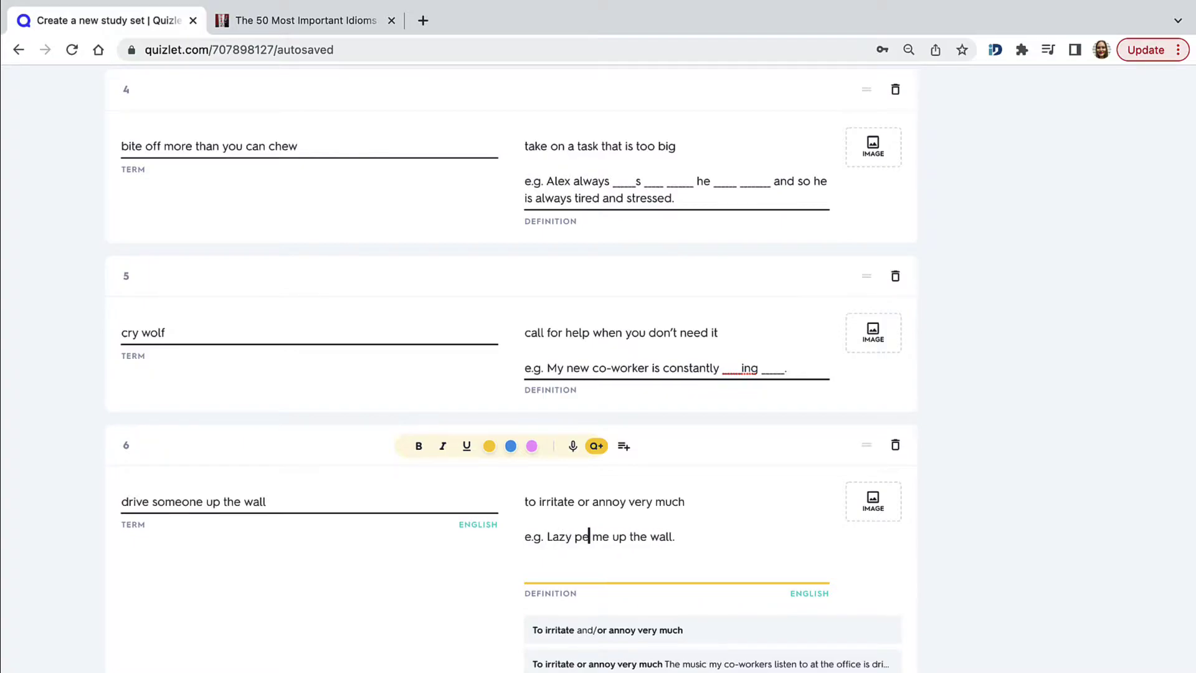
type(" always dr")
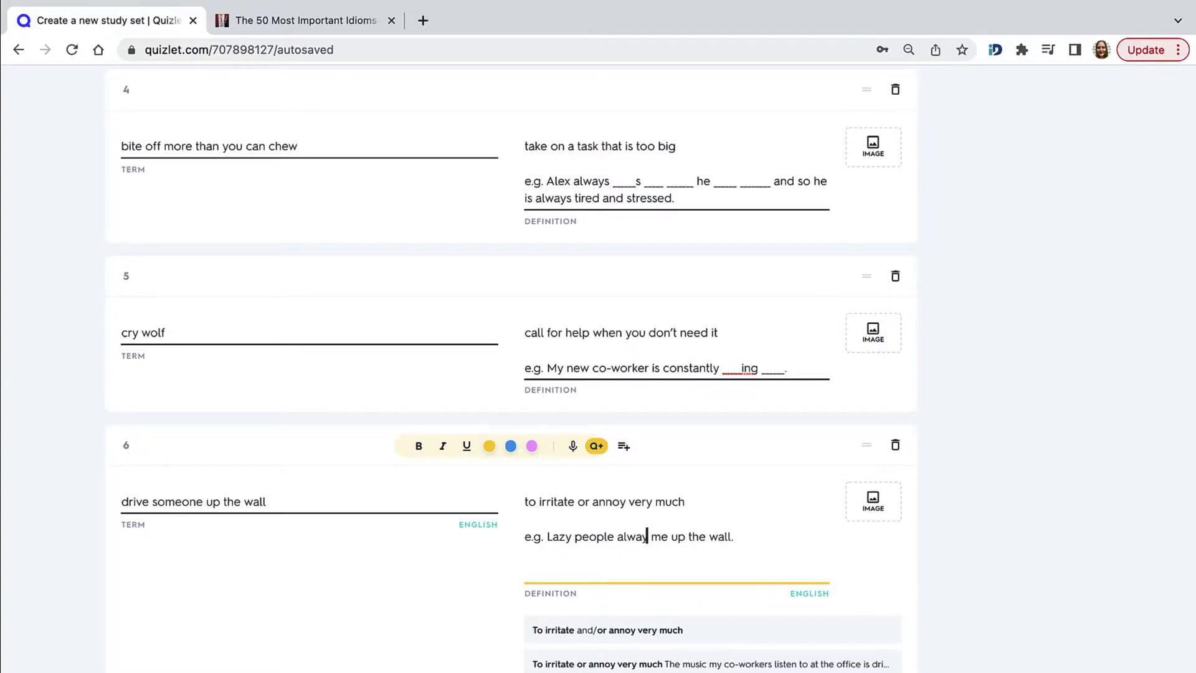
type("ive")
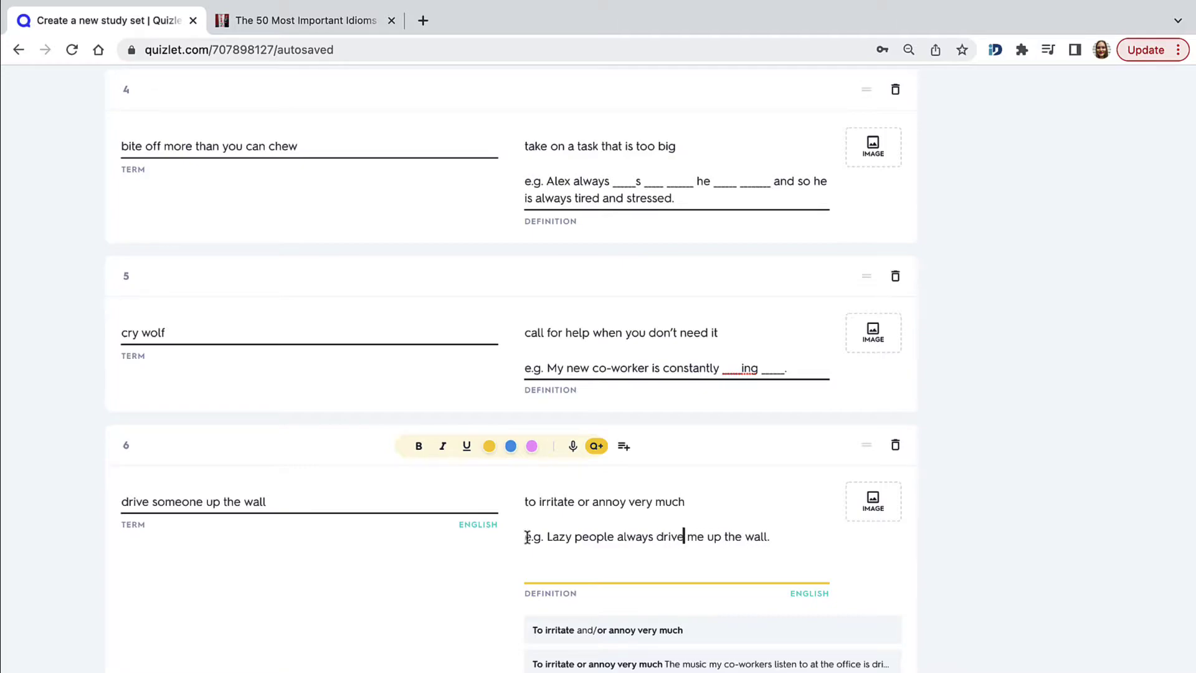
key("BackSpace")
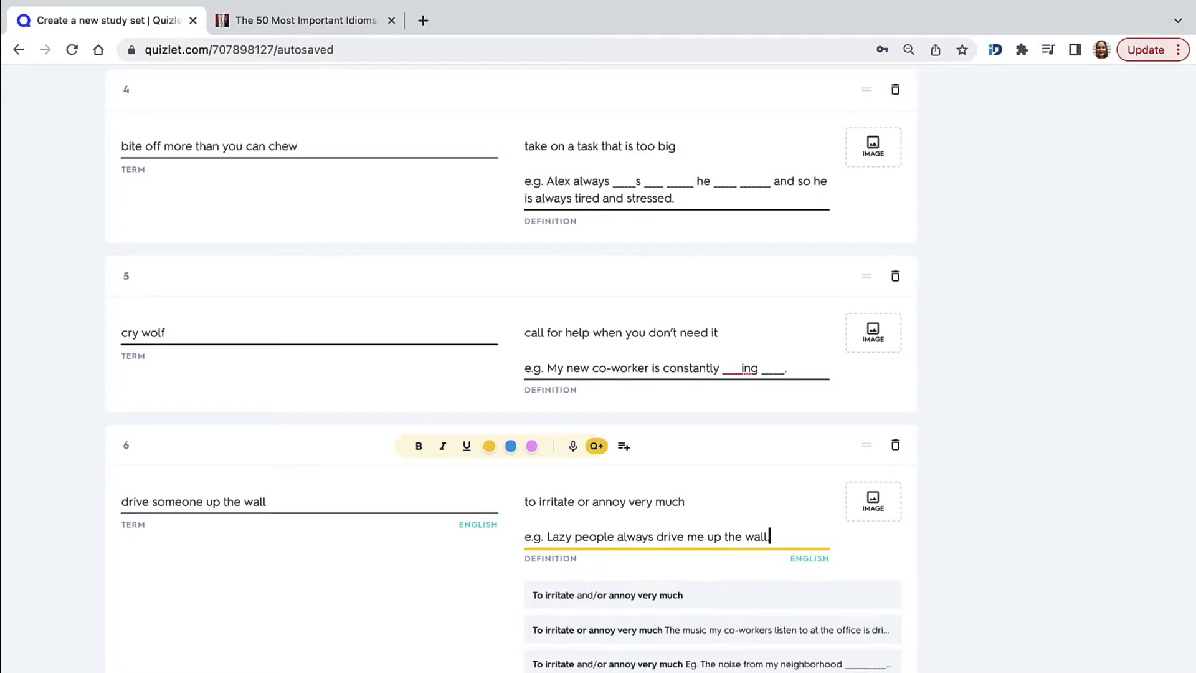
left_click_drag(656, 536, 679, 536)
type("_____")
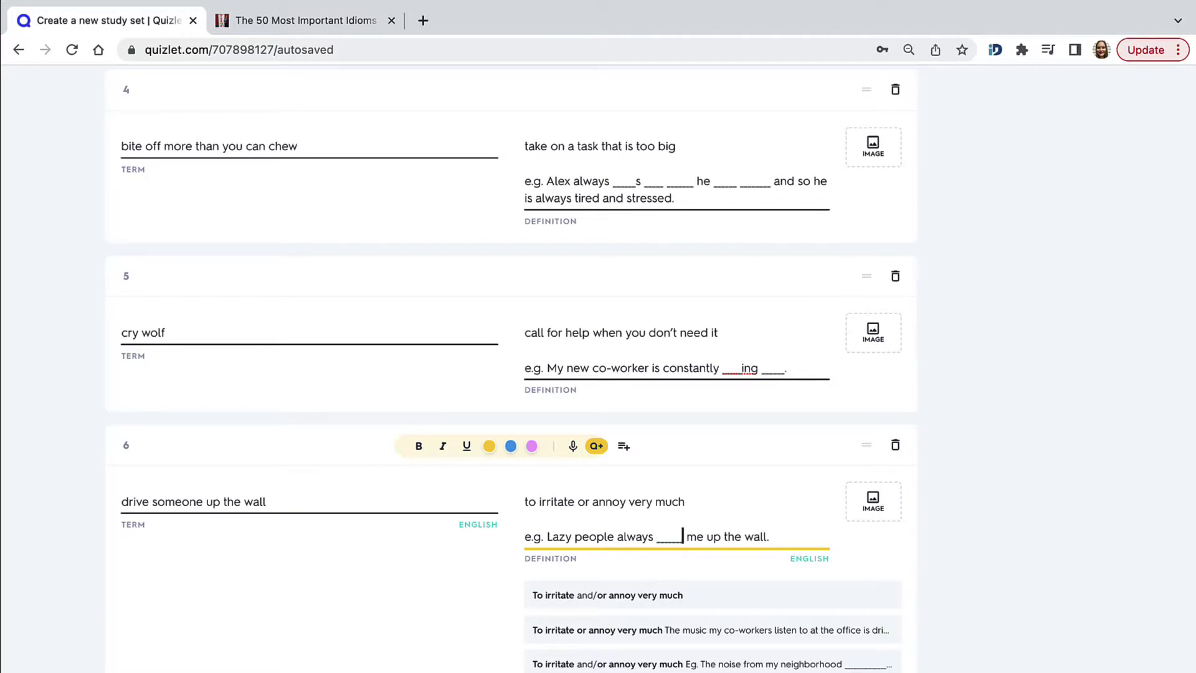
left_click_drag(708, 538, 755, 538)
- Scroll the blog's idioms table to 'Hear on the grapevine' and select the idiom
left_click(319, 28)
scroll(444, 298, "down", 3)
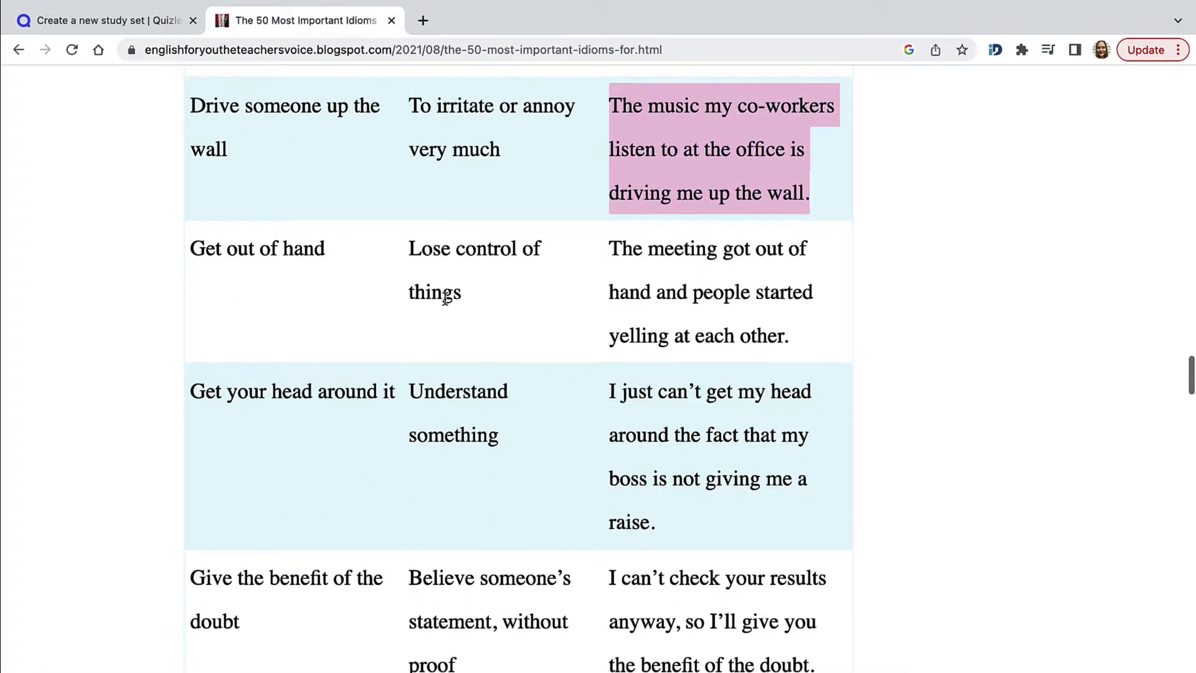
scroll(445, 303, "down", 3)
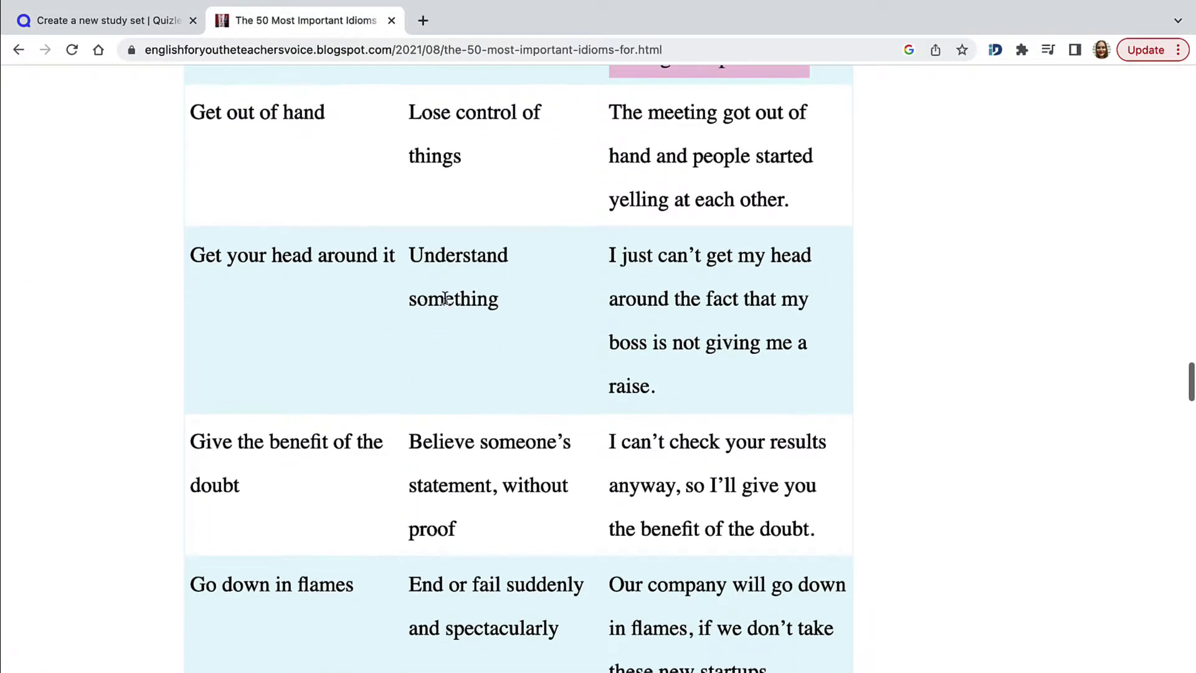
scroll(445, 303, "down", 5)
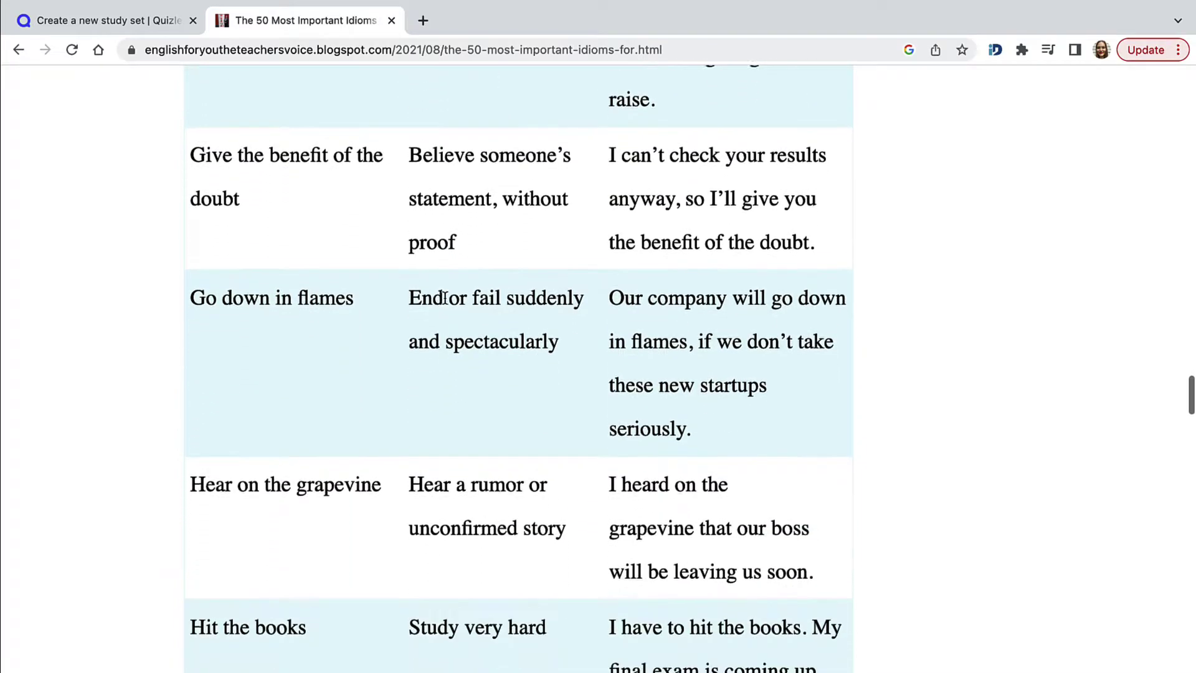
scroll(446, 304, "down", 3)
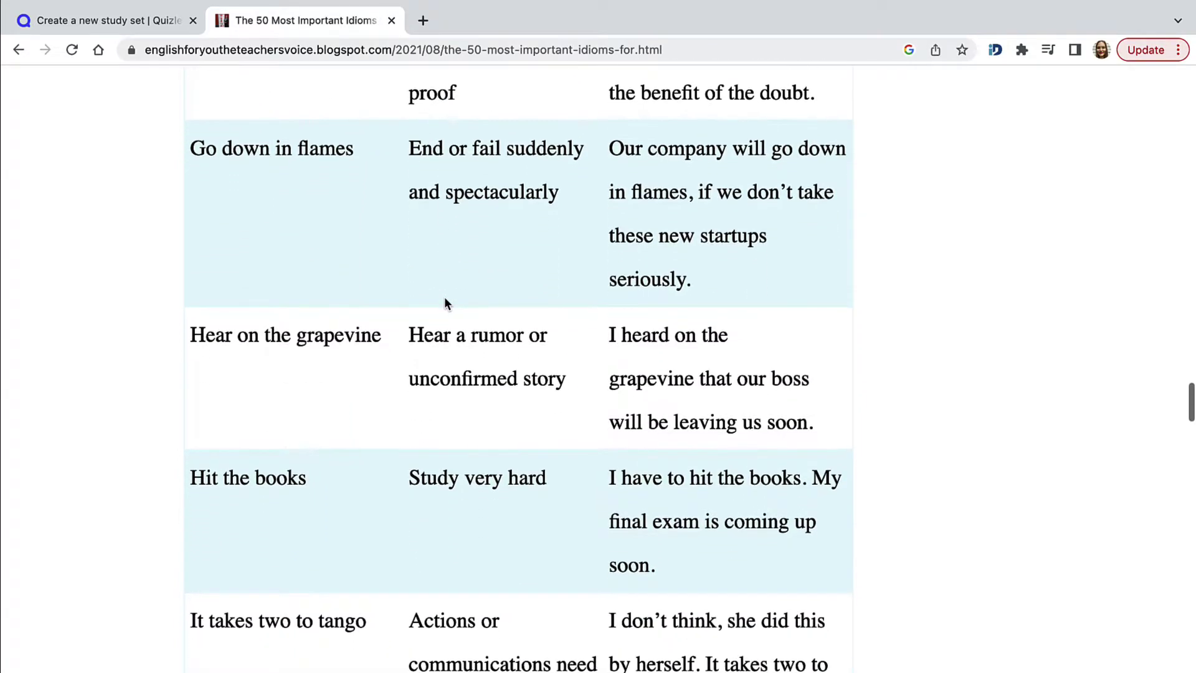
scroll(446, 304, "down", 2)
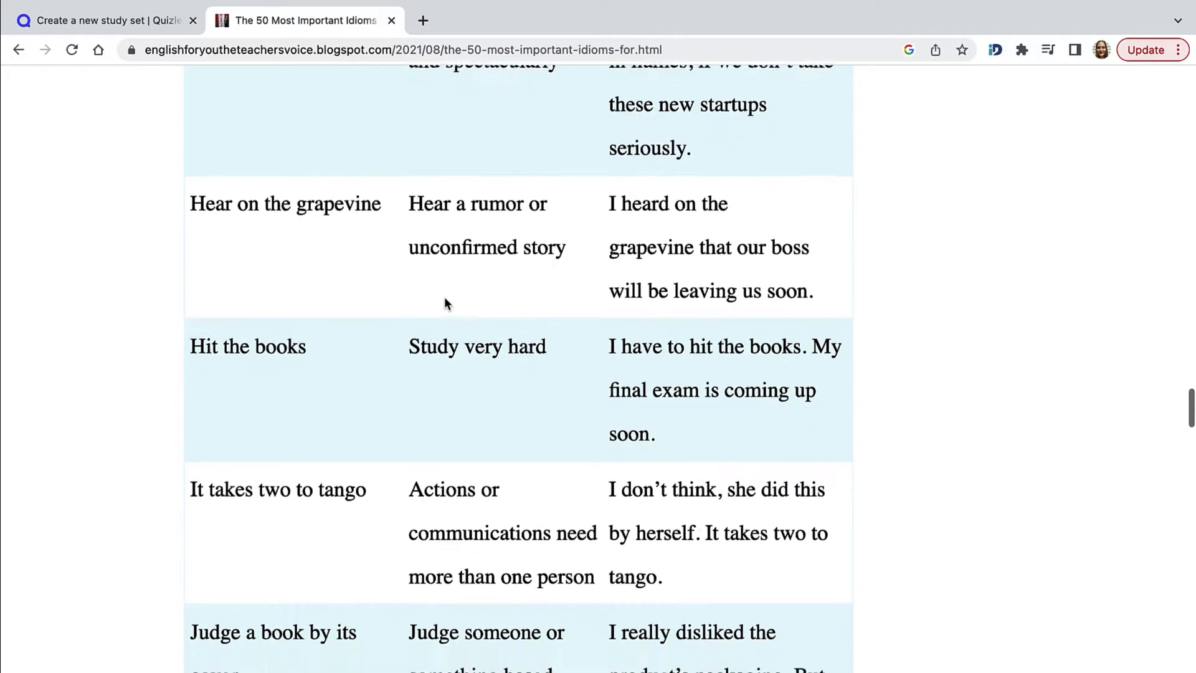
scroll(445, 300, "down", 1)
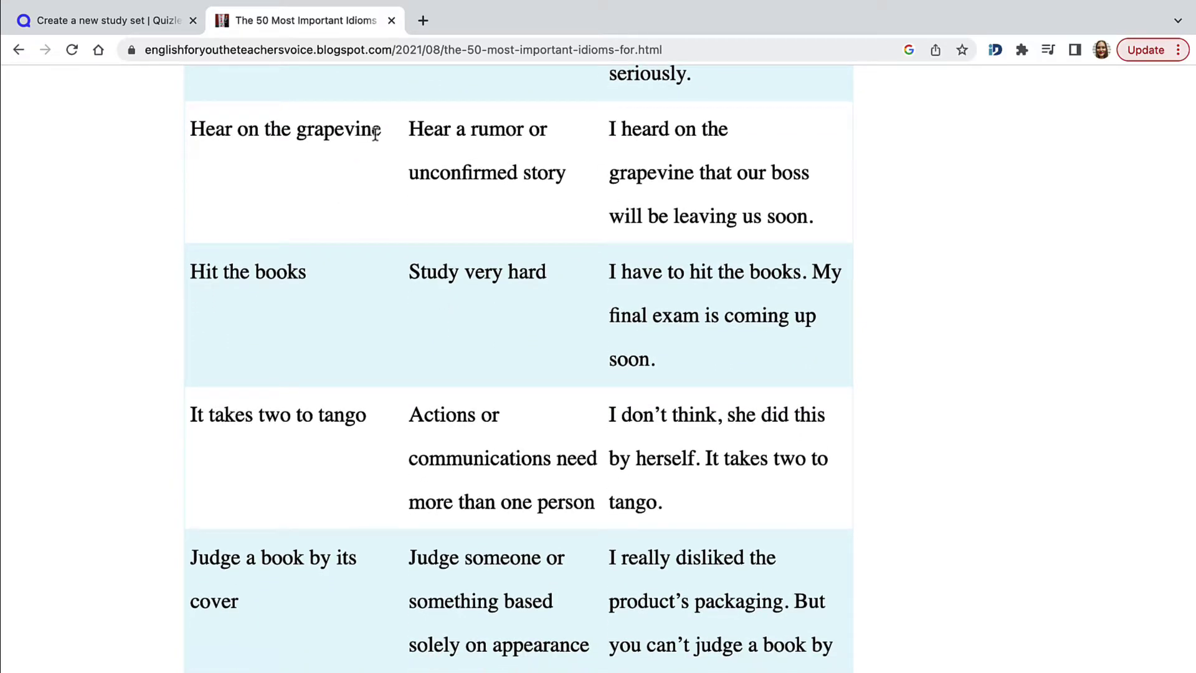
left_click_drag(378, 132, 194, 140)
key("ctrl+c")
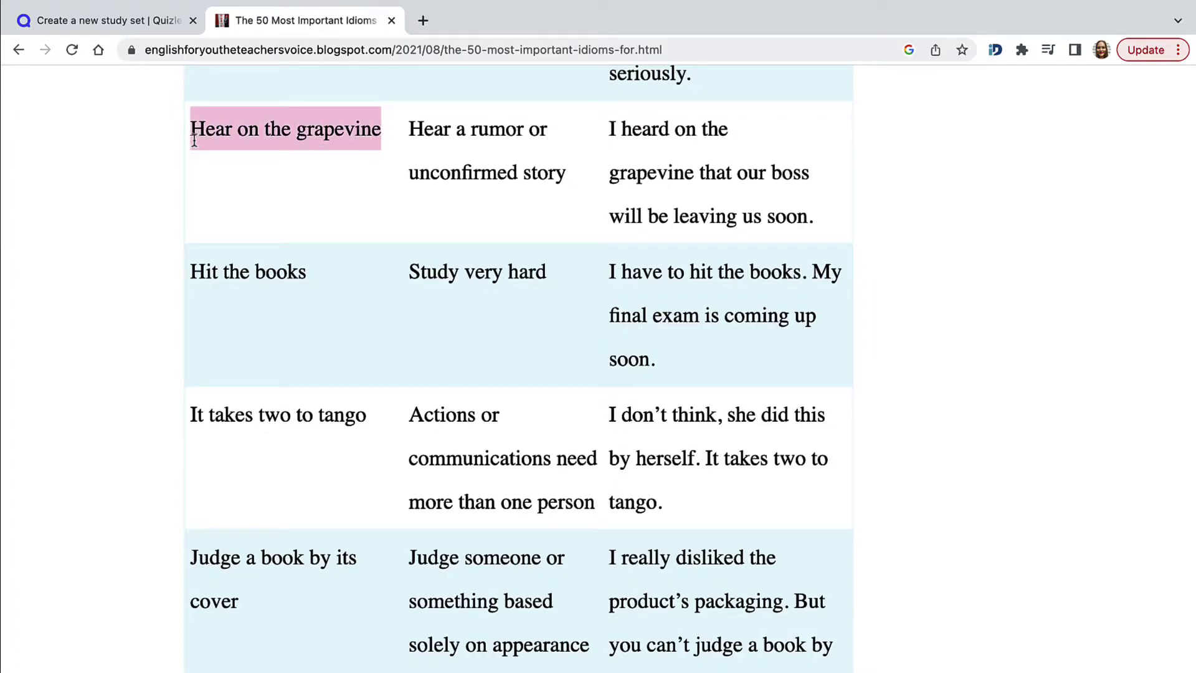
- Add card 7 and paste 'hear on the grapevine' as its term, lowercased
left_click(106, 20)
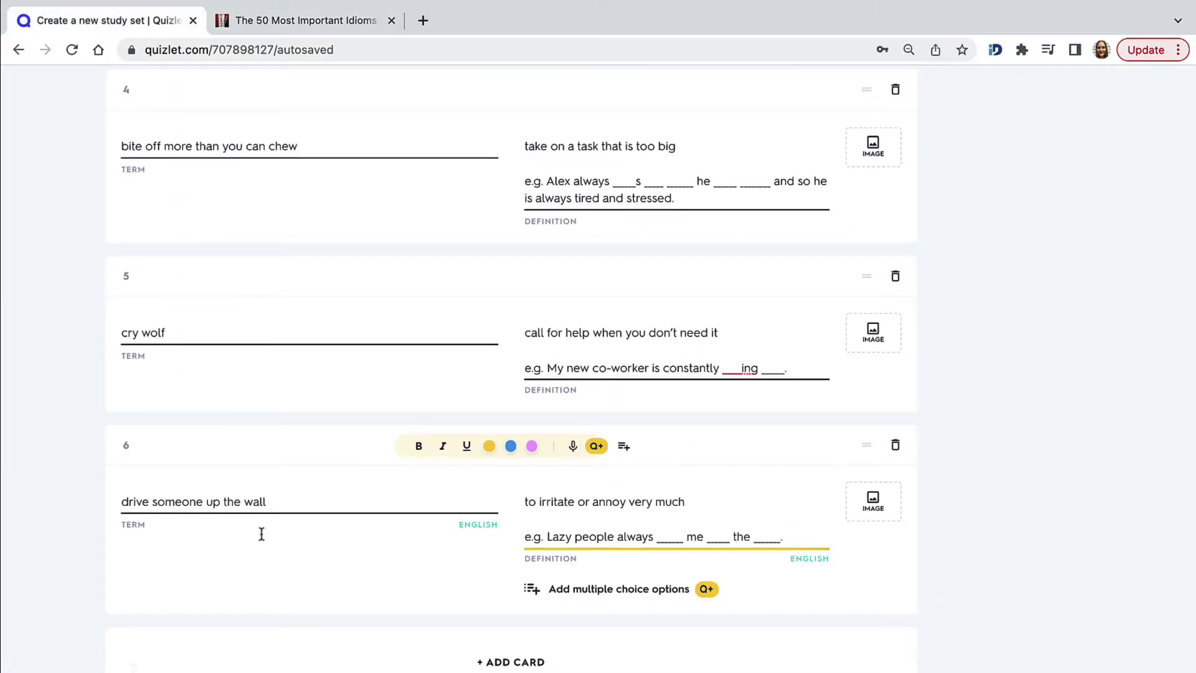
scroll(262, 534, "down", 1)
left_click(496, 635)
key("ctrl+v")
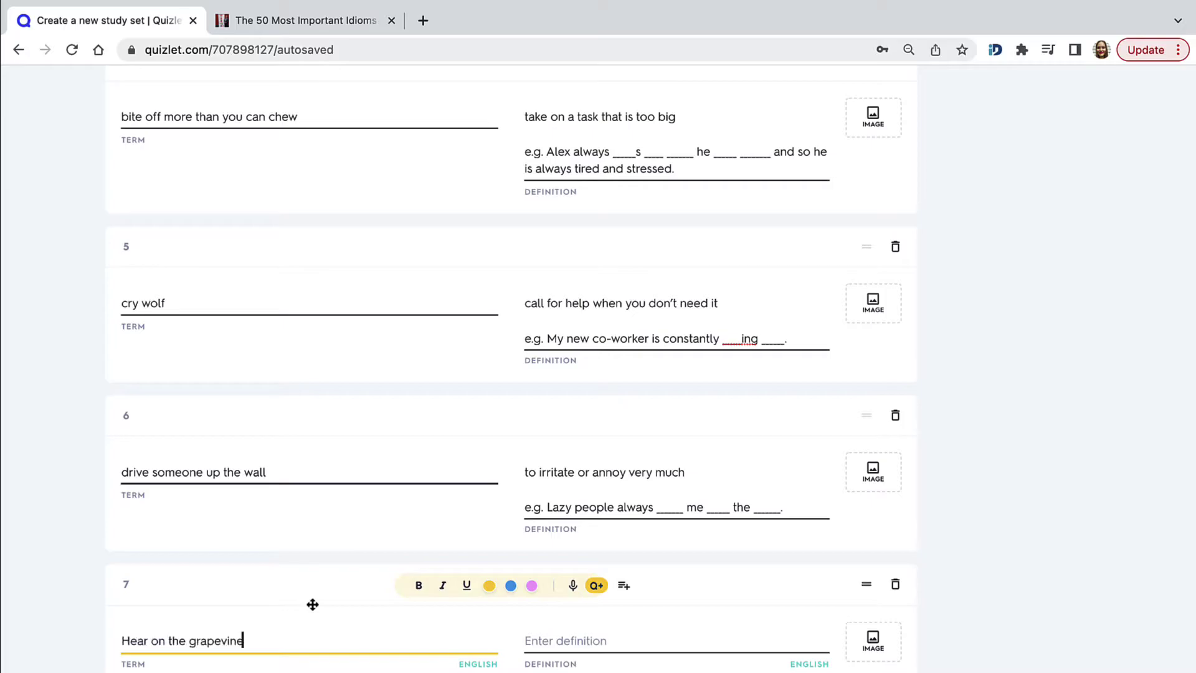
left_click(130, 640)
key("BackSpace")
type("h")
scroll(245, 572, "down", 2)
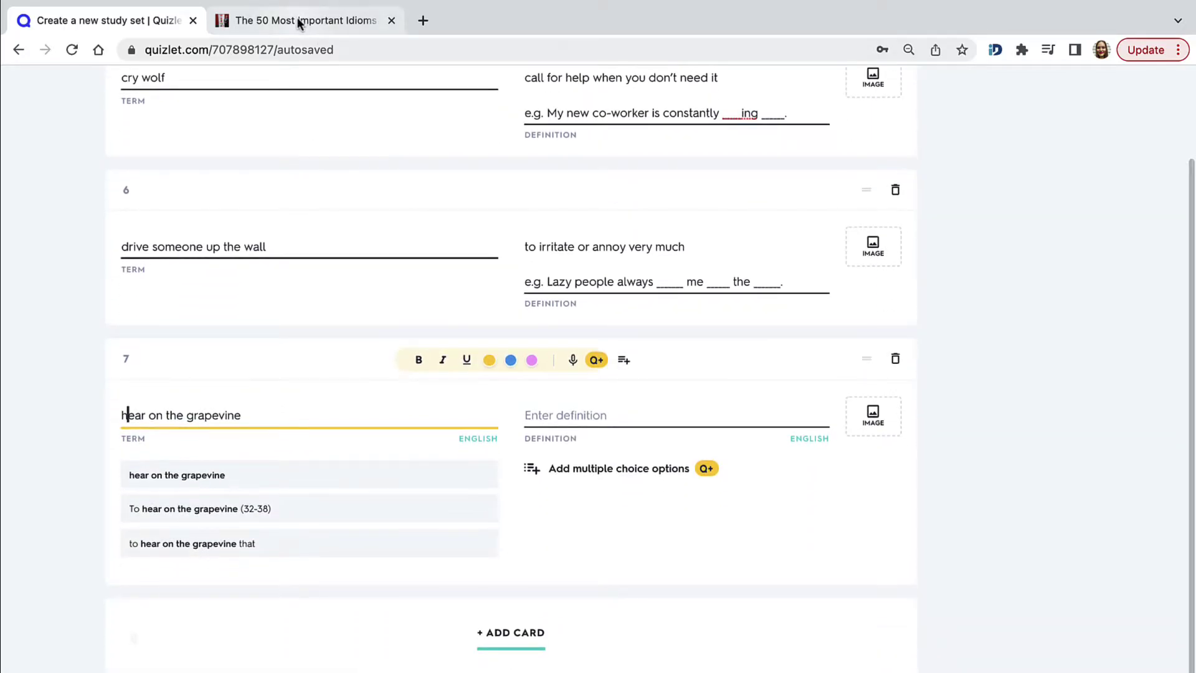
- Set card 7's definition to 'hear a rumour or unconfirmed story' and start an 'e.g.' line
left_click(297, 21)
left_click_drag(576, 173, 414, 134)
key("ctrl+c")
left_click(155, 21)
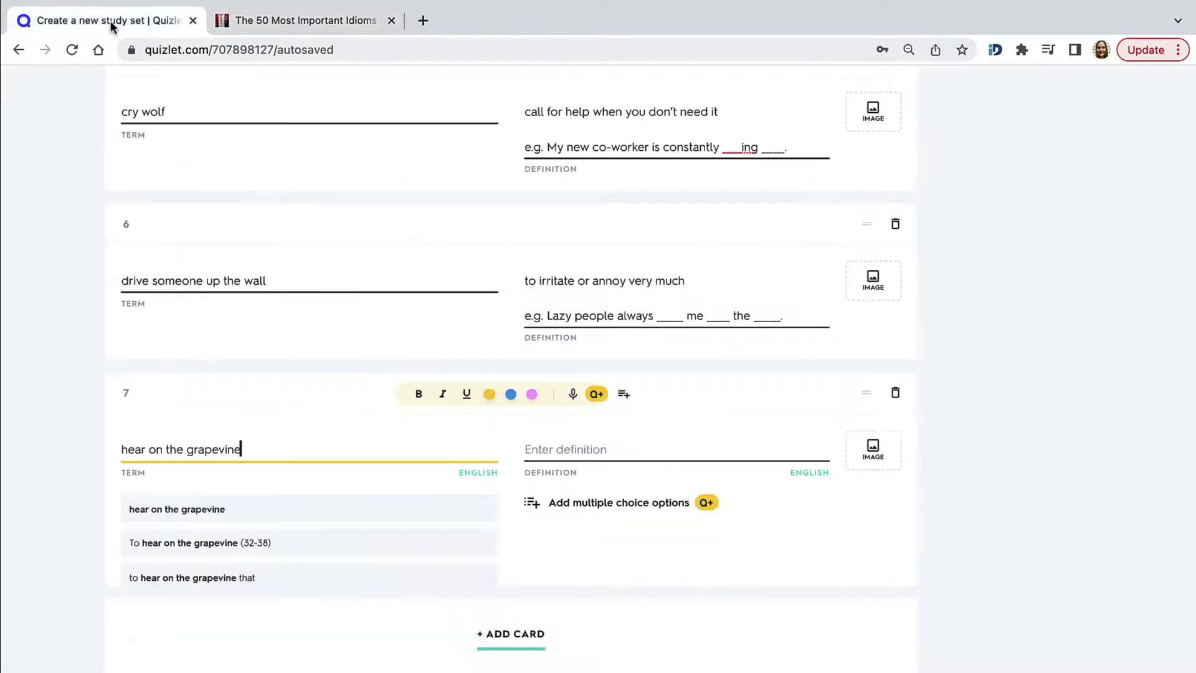
key("ctrl+v")
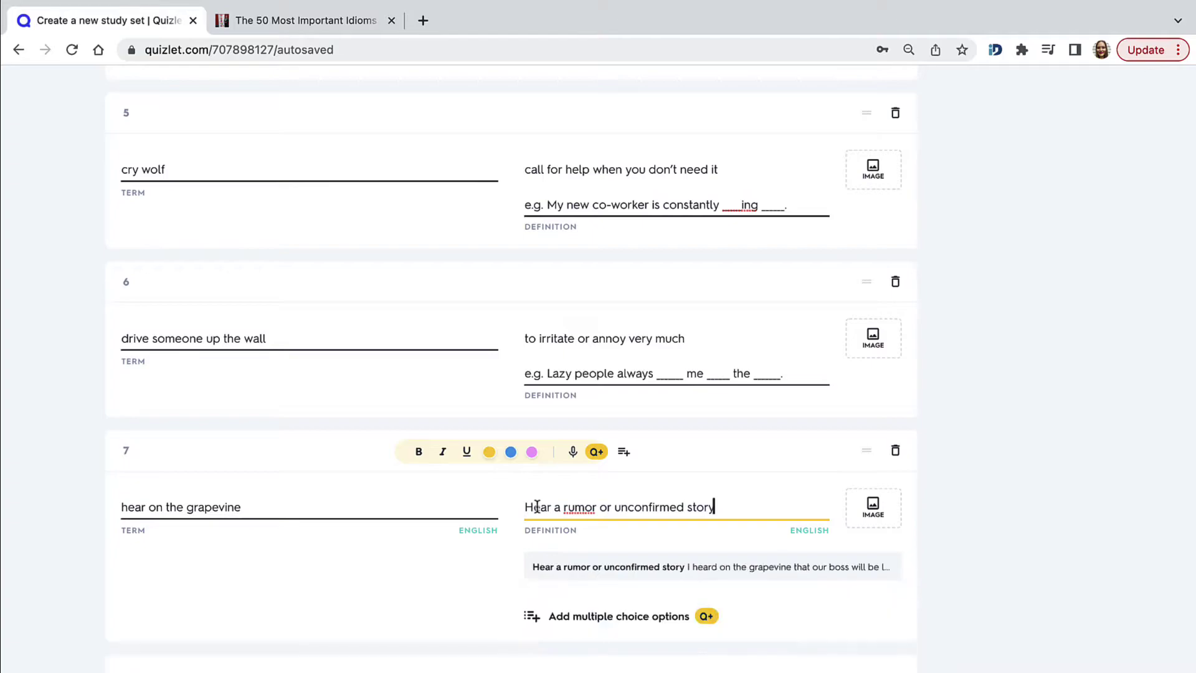
left_click(533, 506)
key("BackSpace")
type("h")
left_click(590, 507)
type("u")
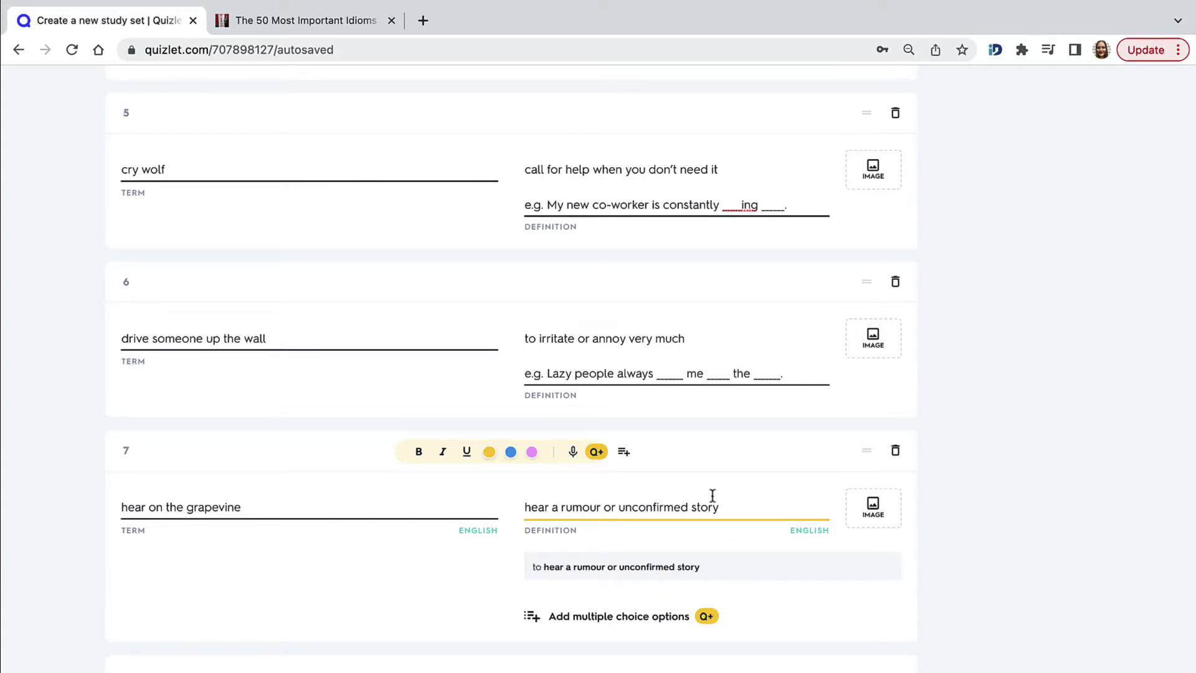
key("Return")
type("e.g.")
- Paste the boss example and replace 'heard on the grapevine' with '_____ __ the _______'
left_click(311, 20)
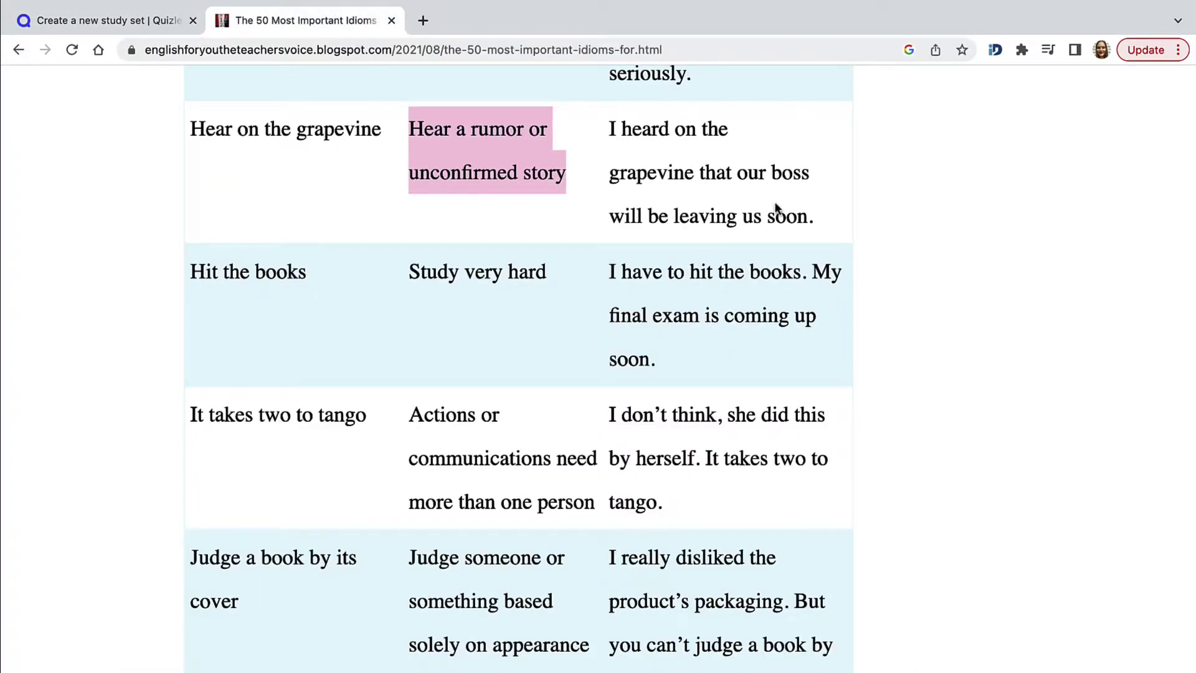
left_click_drag(814, 218, 610, 140)
key("ctrl+c")
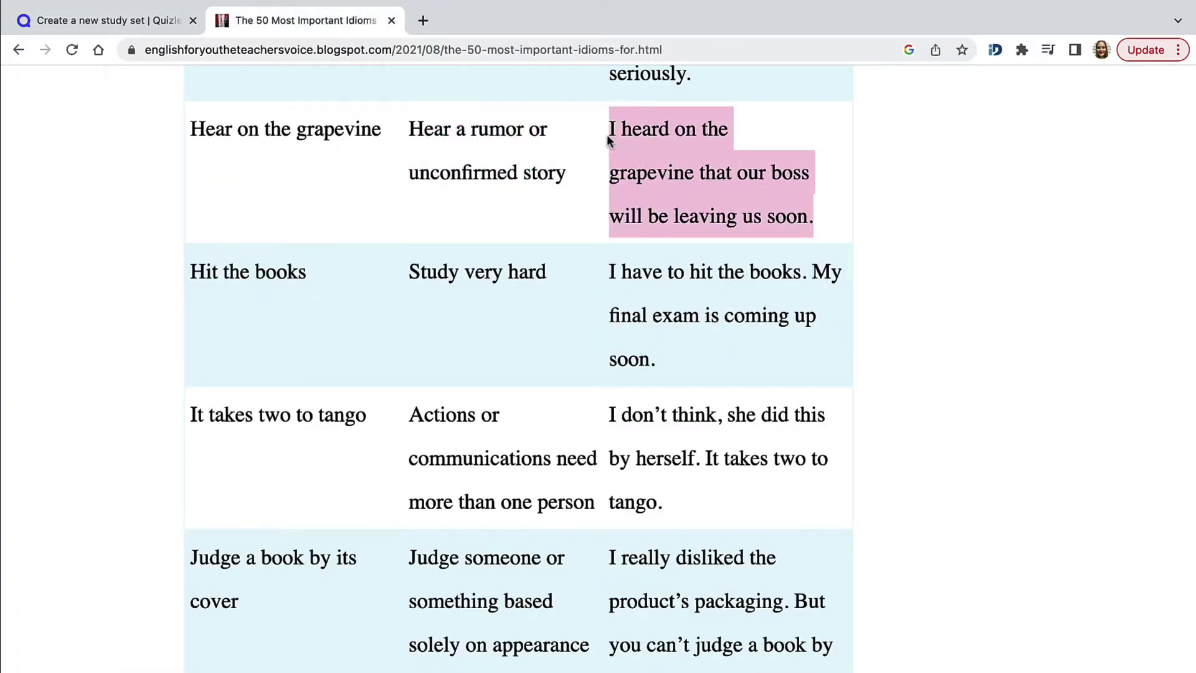
left_click(112, 21)
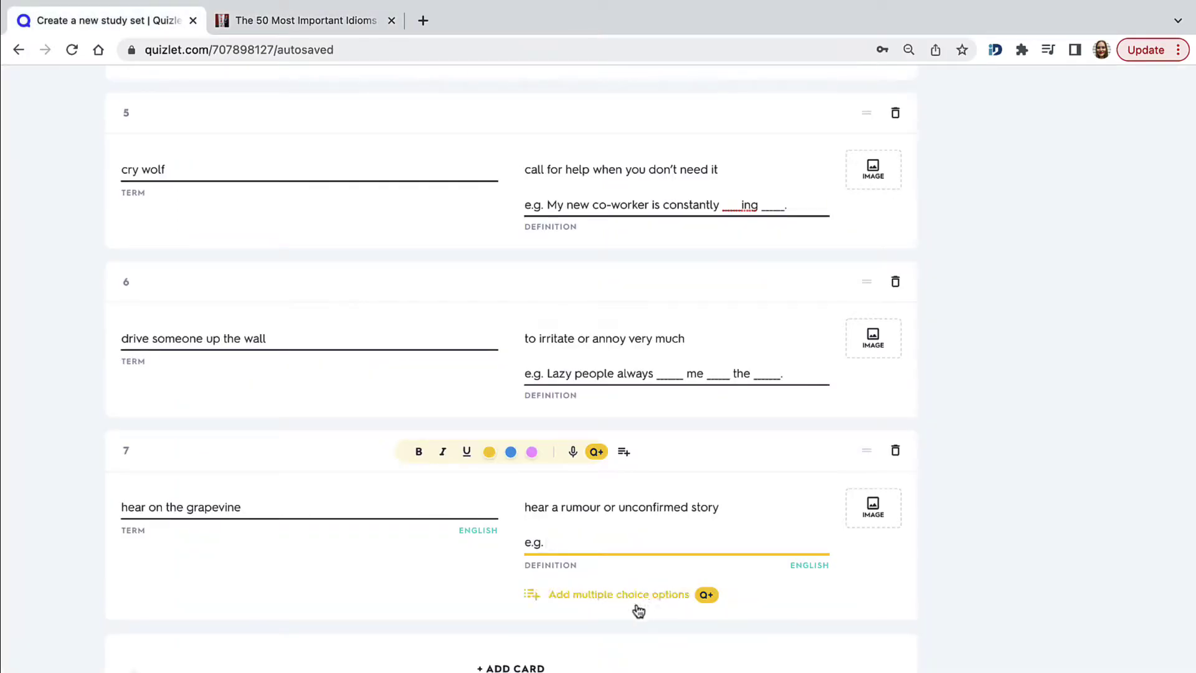
key("ctrl+v")
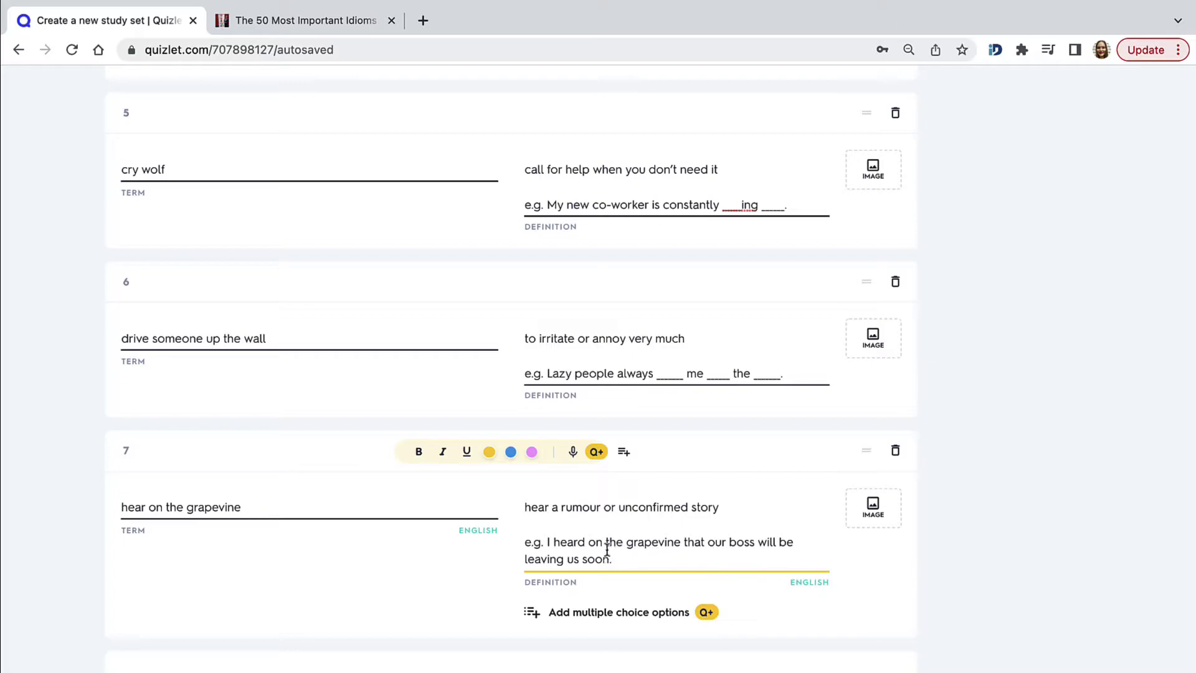
left_click_drag(553, 541, 680, 547)
type("_____")
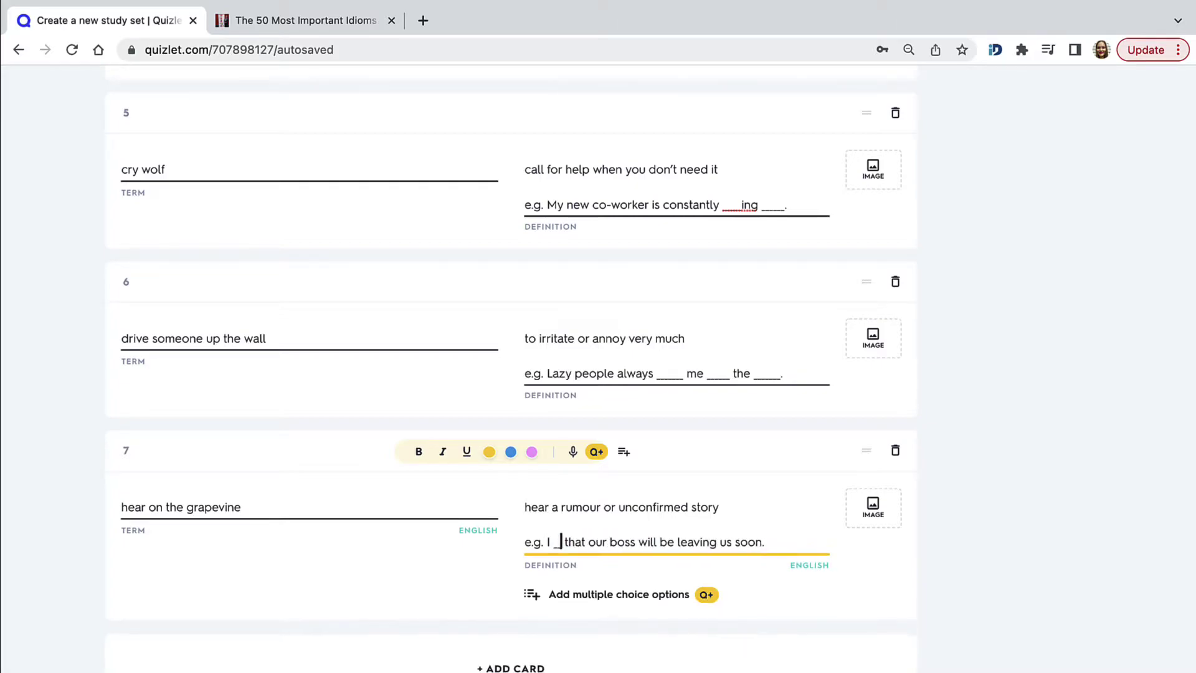
type(" __ the _______")
scroll(574, 576, "down", 1)
- Add card 8 with the lowercase term 'hit the books' copied from the idioms blog
left_click(526, 651)
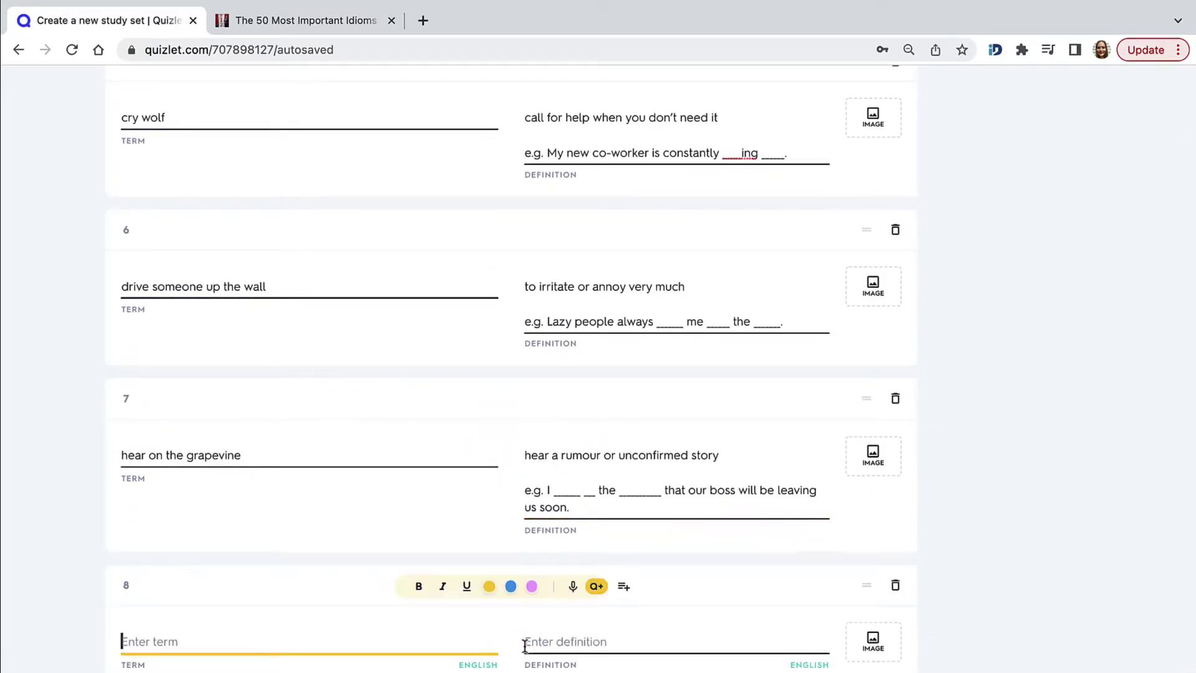
left_click(295, 22)
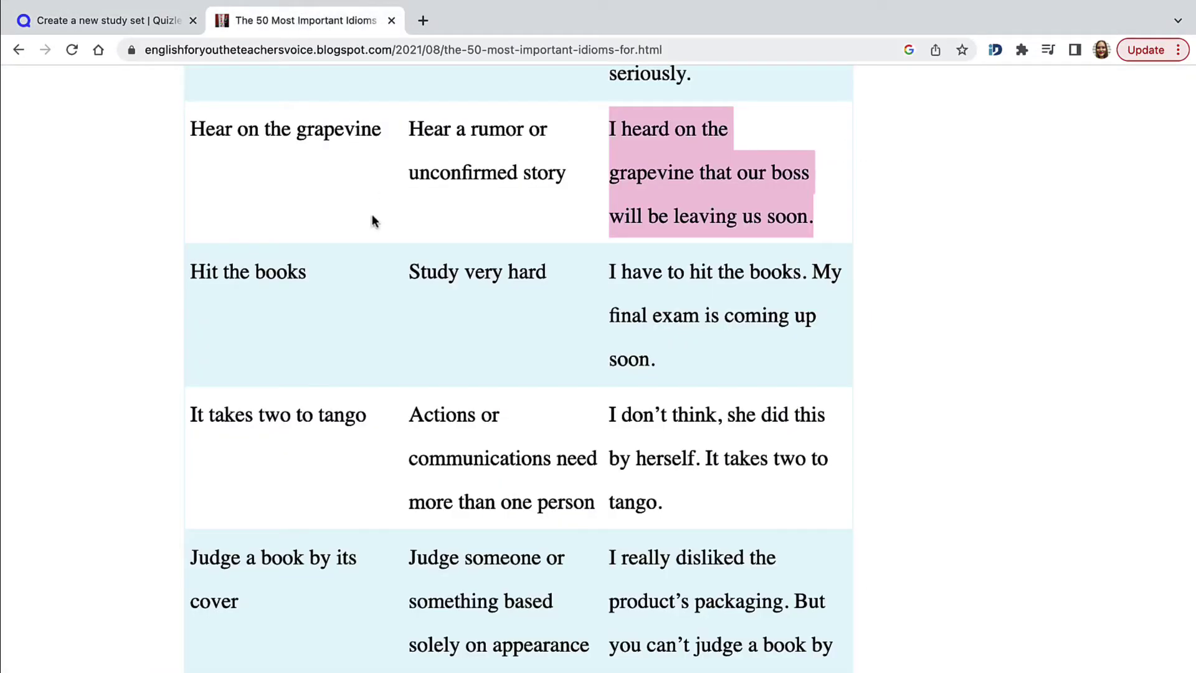
left_click(368, 286)
left_click_drag(312, 275, 191, 271)
key("super+c")
left_click(93, 35)
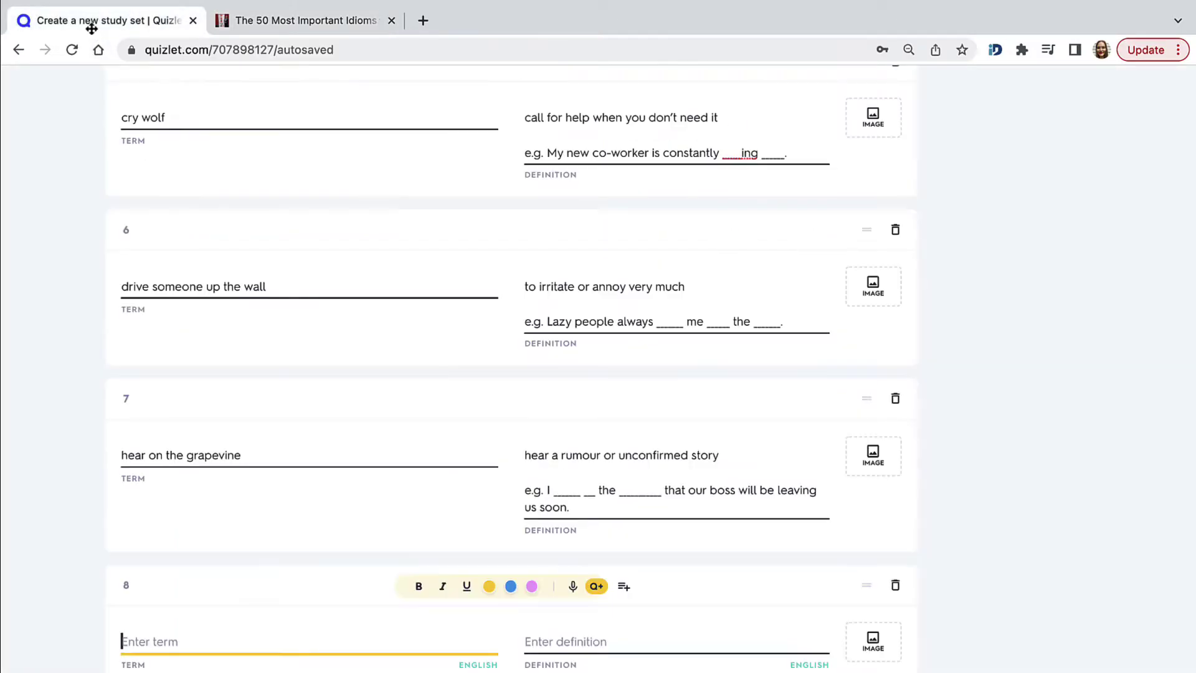
key("super+v")
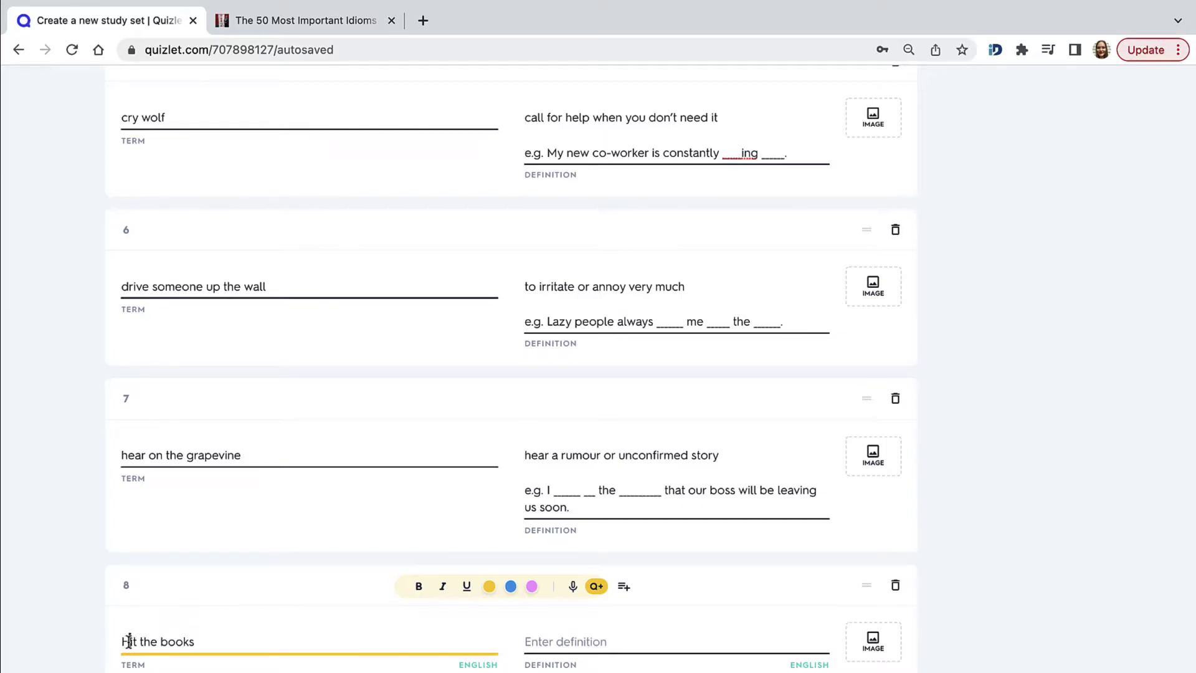
left_click(129, 641)
key("BackSpace")
type("h")
- Give card 8 the definition 'study very hard', copied from the blog
left_click(252, 20)
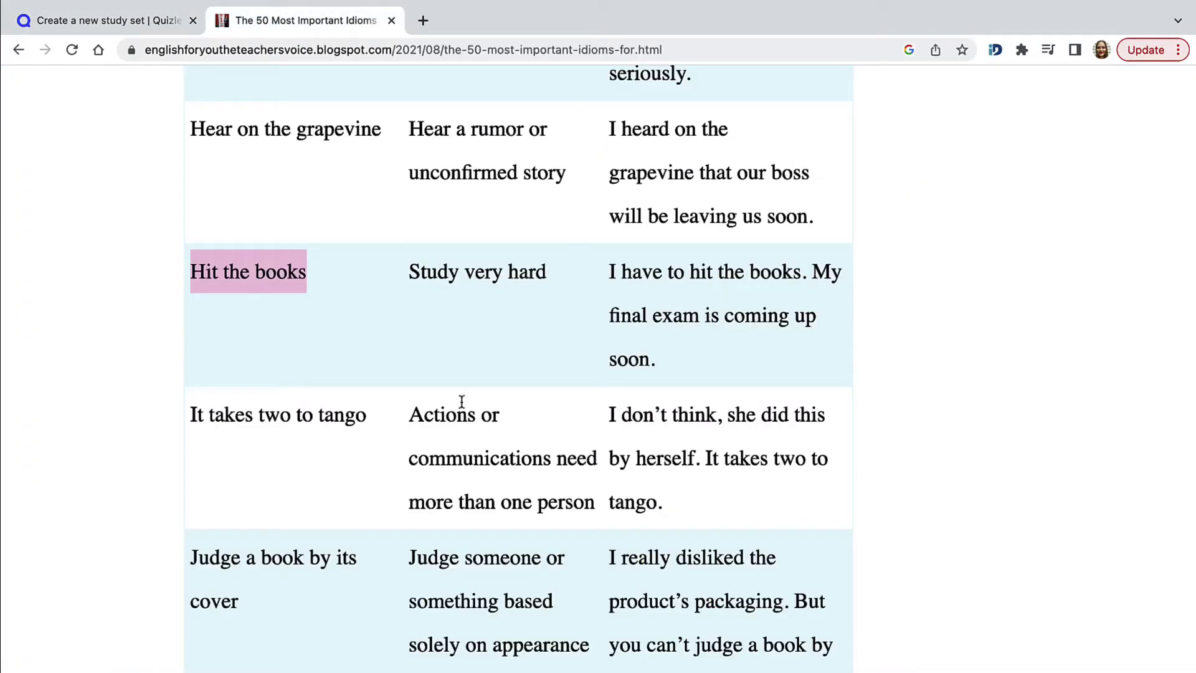
left_click_drag(551, 275, 413, 273)
key("ctrl+c")
left_click(128, 28)
scroll(475, 280, "down", 3)
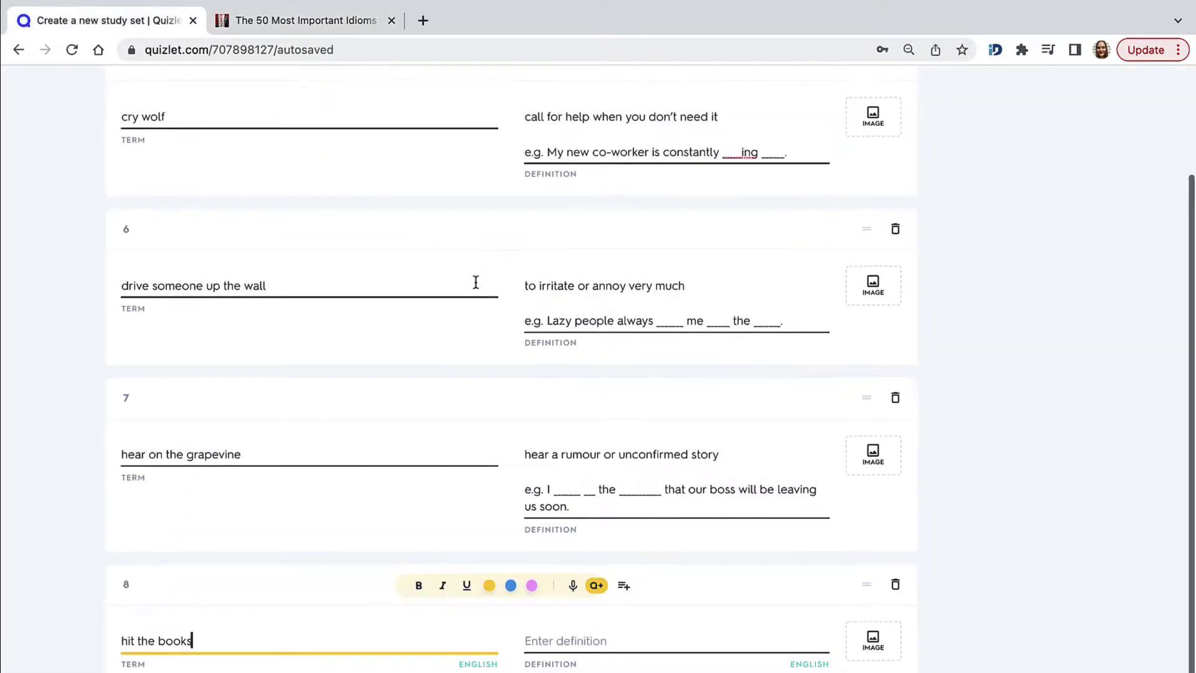
left_click(583, 505)
key("ctrl+v")
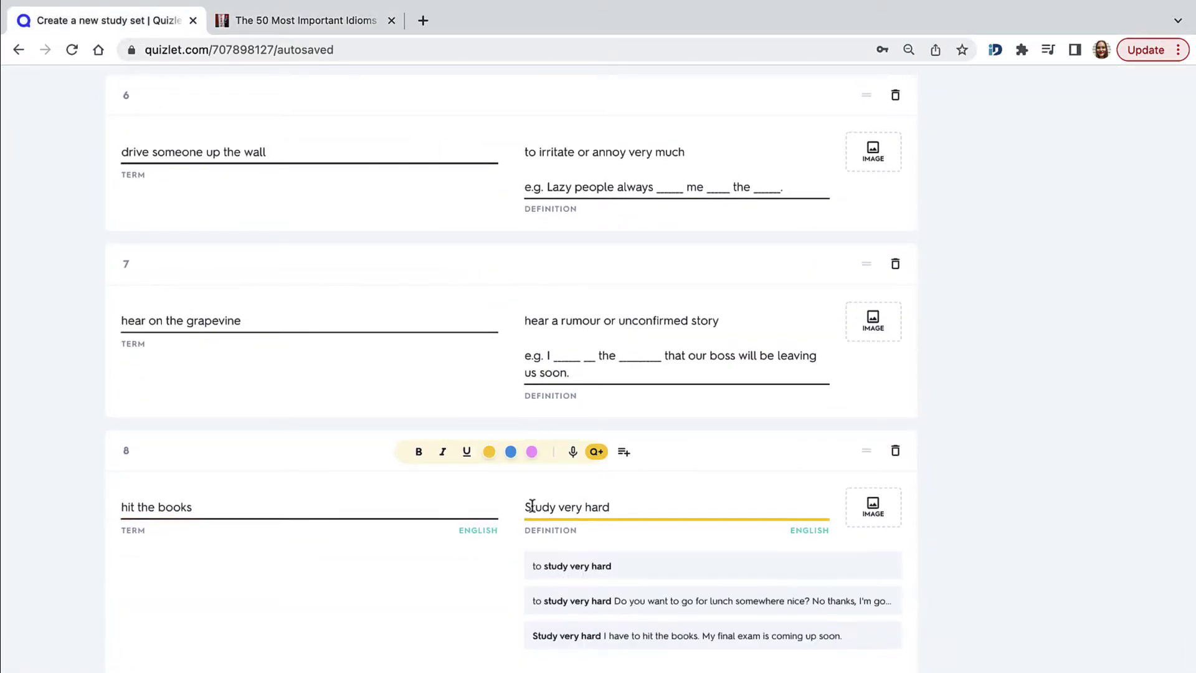
left_click(530, 506)
key("BackSpace")
type("s")
- Add an 'e.g.' line to card 8 with the blog's final-exam example sentence
left_click(646, 506)
key("Return")
key("Return")
type("e.g.")
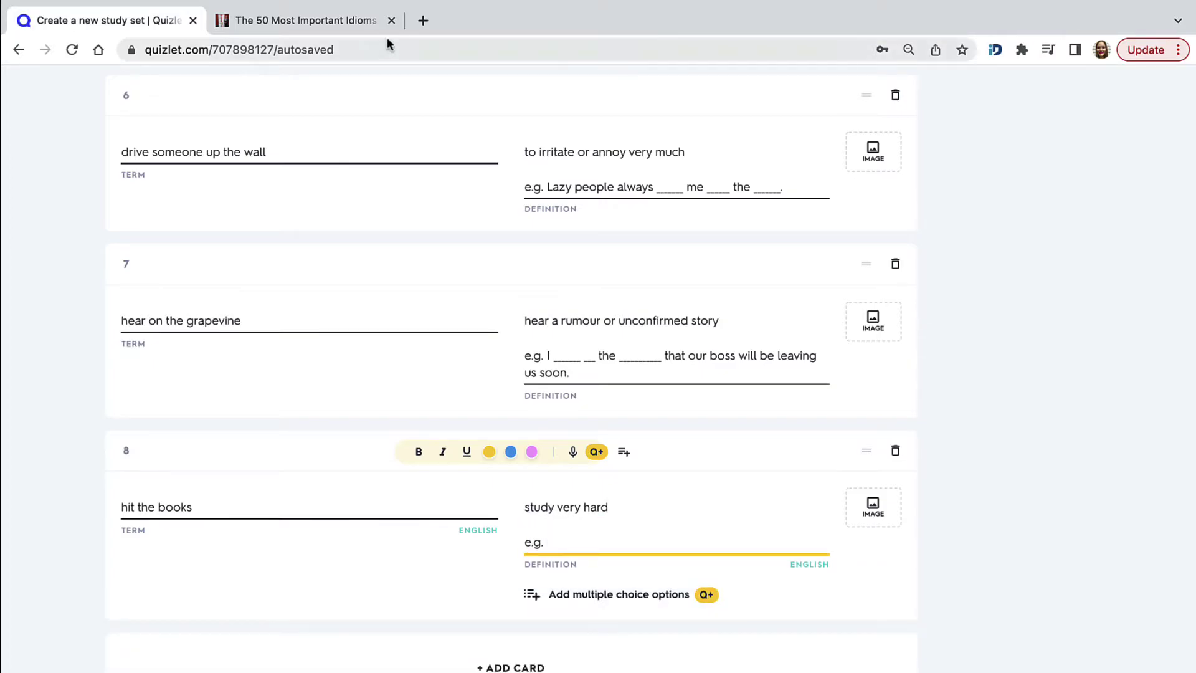
left_click(336, 24)
left_click_drag(667, 356, 605, 282)
key("super+c")
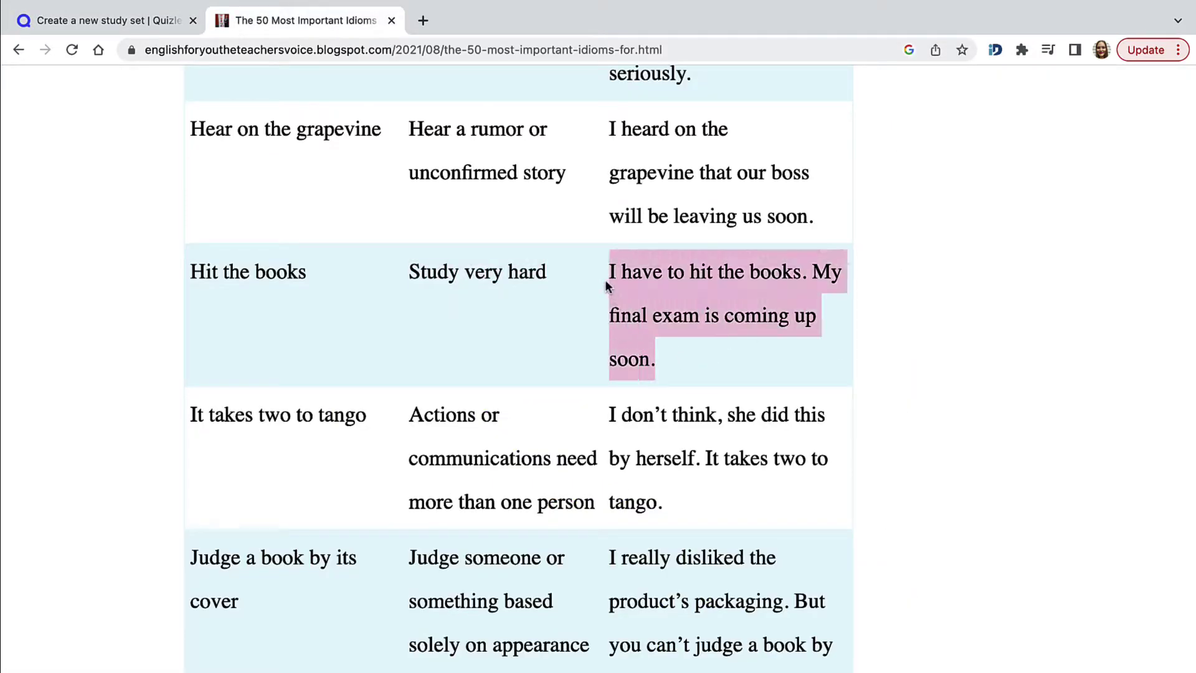
left_click(96, 25)
key("super+v")
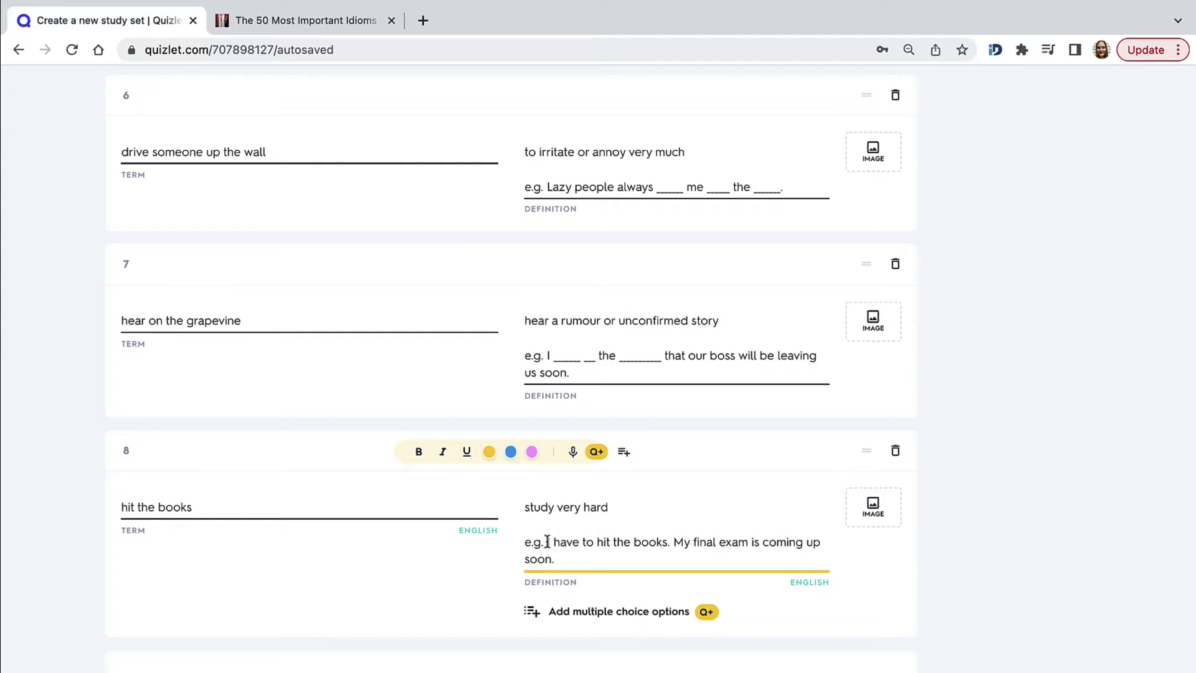
- Reword card 8's example about students' final test, gapping the idiom as '___ ____ _____'
mouse_move(547, 542)
left_mouse_down()
mouse_move(589, 542)
mouse_move(546, 541)
left_mouse_up()
type("My studens")
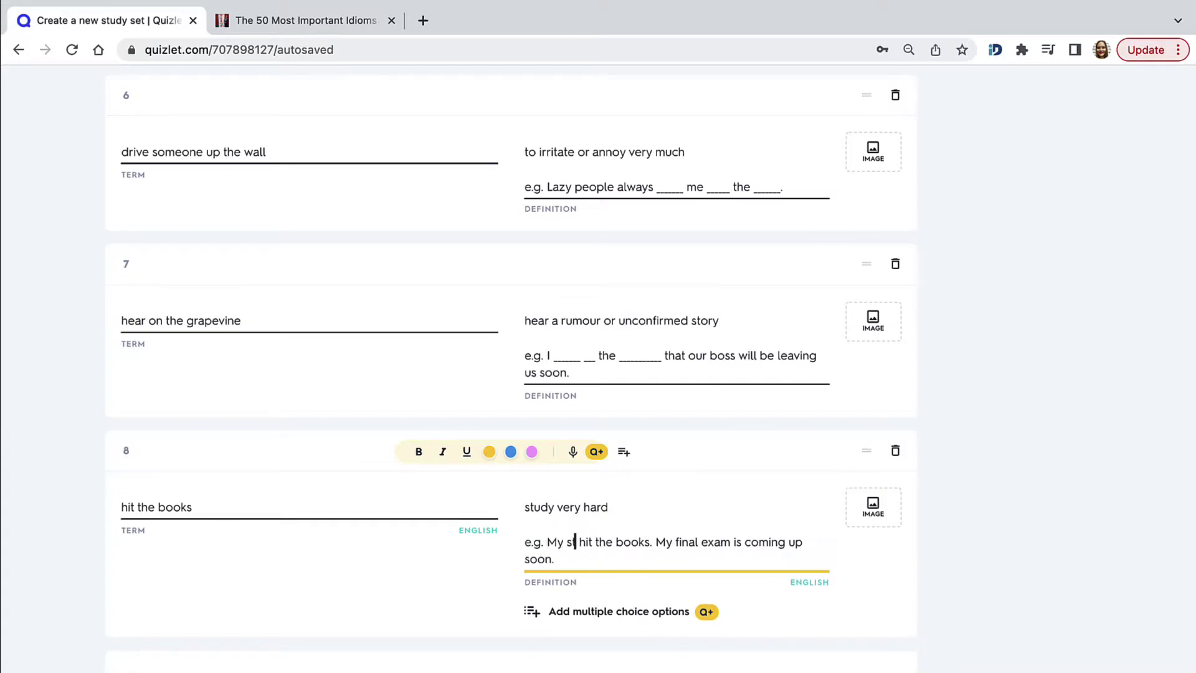
key("BackSpace")
type("ts really")
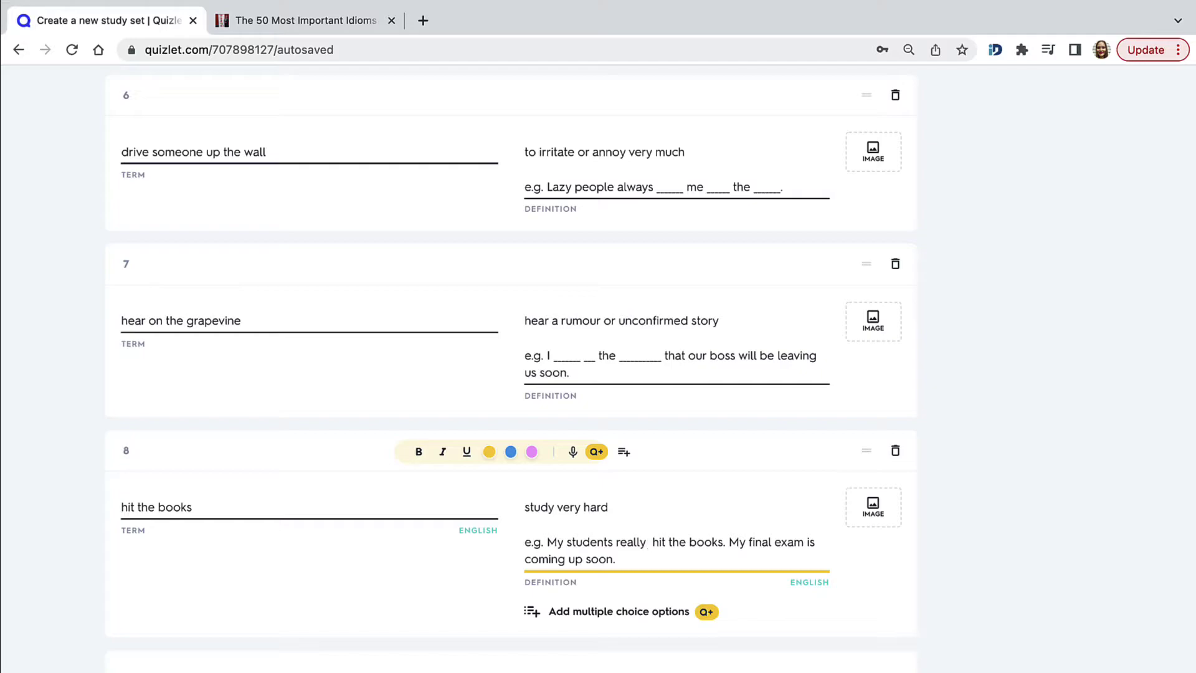
type(" need to")
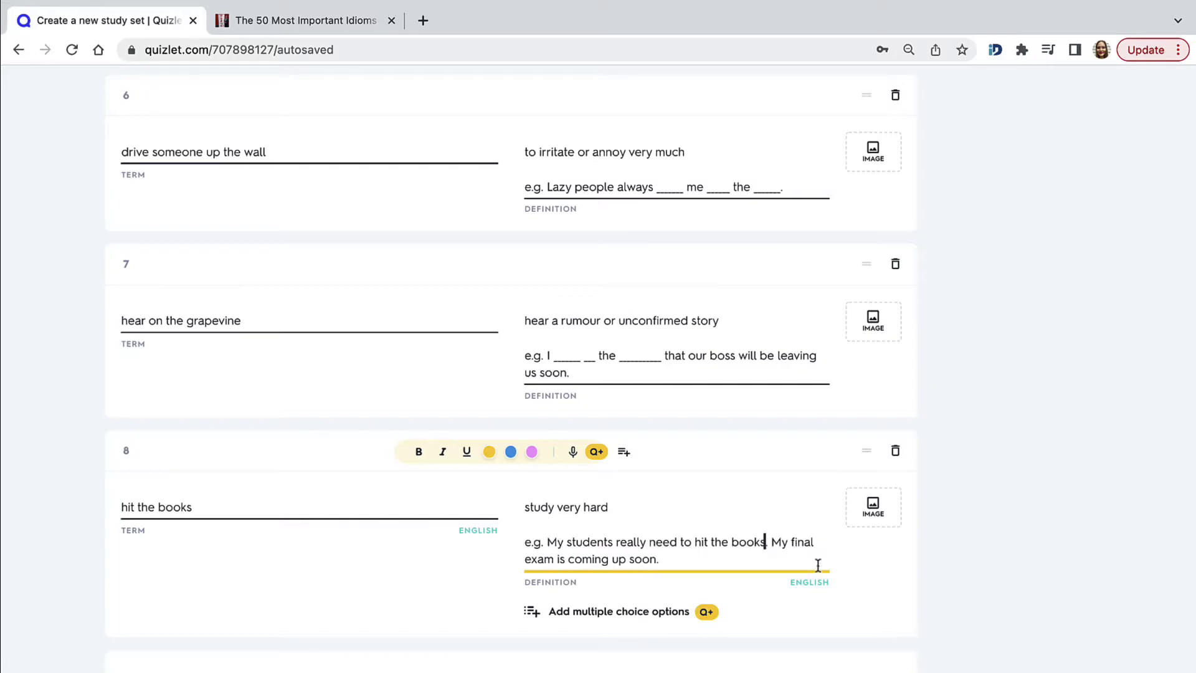
type(" hit the books this week")
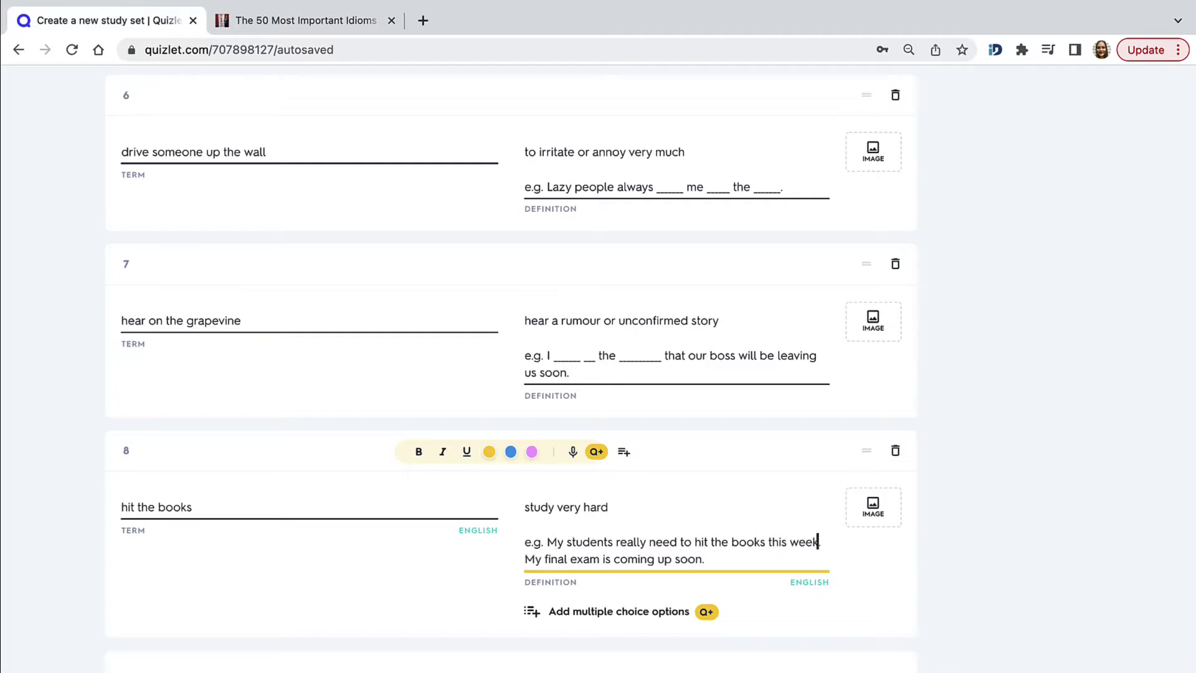
left_click_drag(526, 559, 612, 561)
type("Their fina")
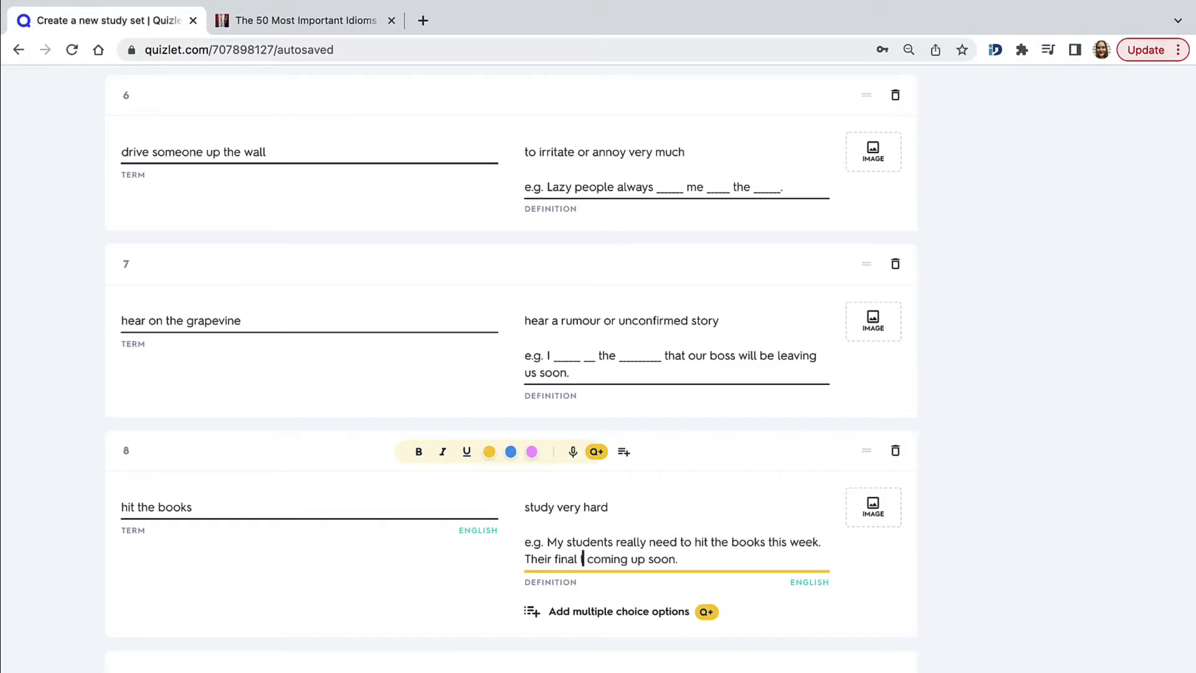
type("test is")
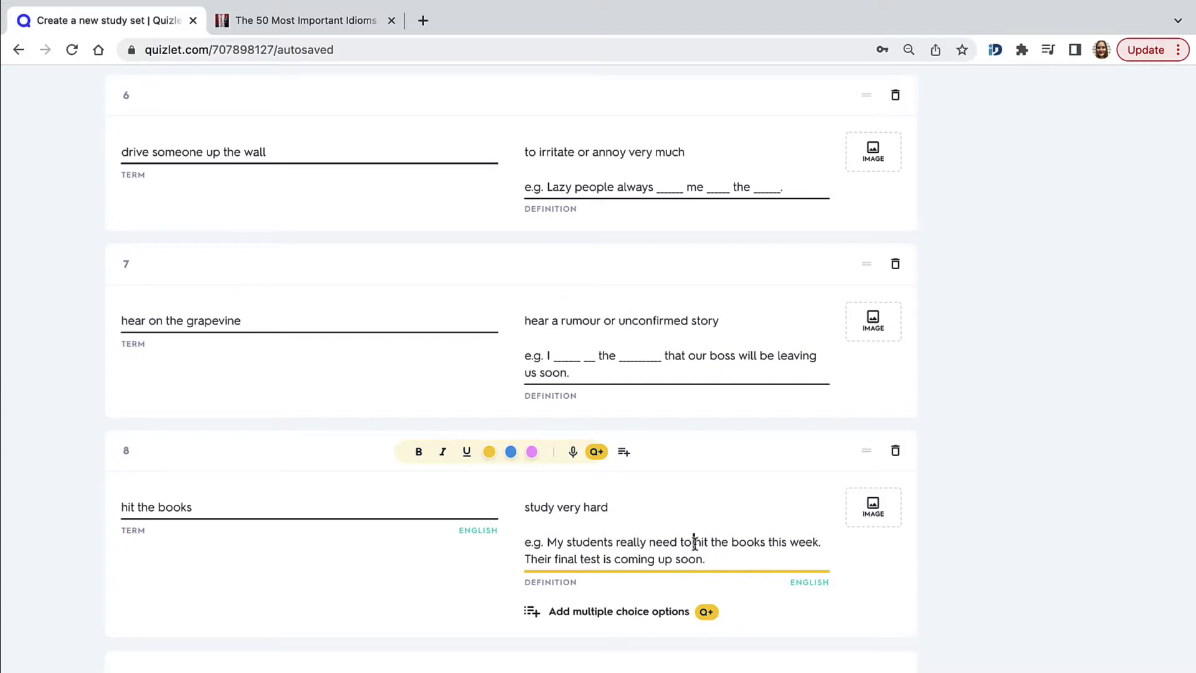
key("BackSpace")
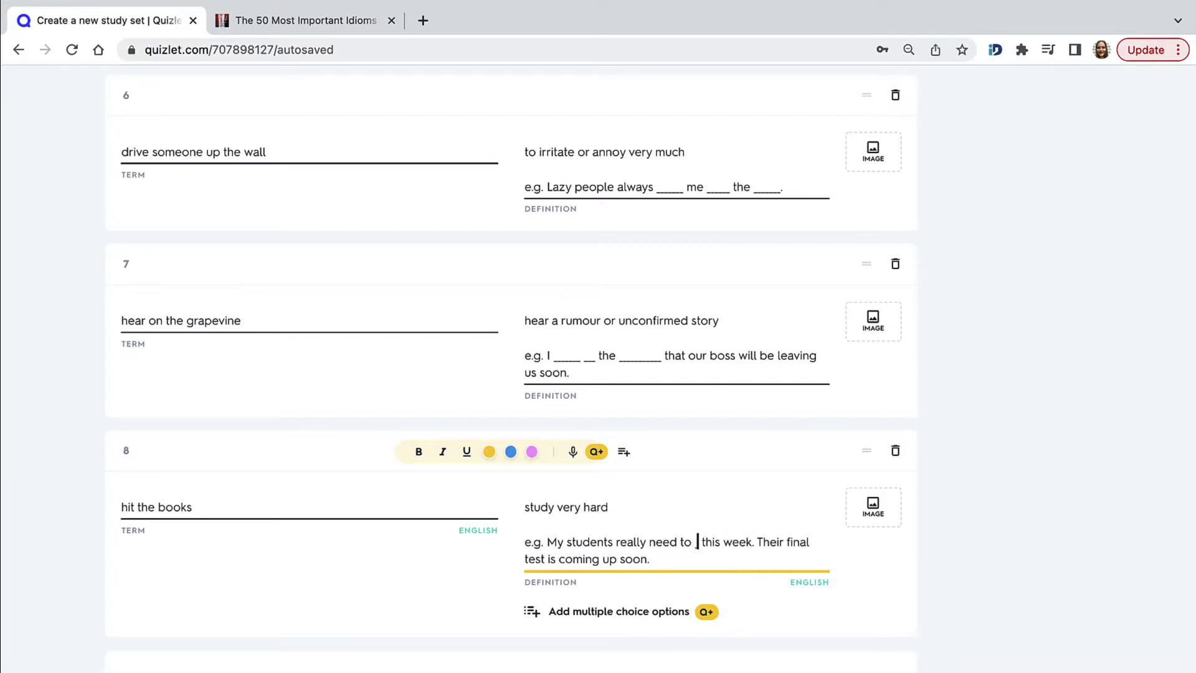
type("___ ____ _____")
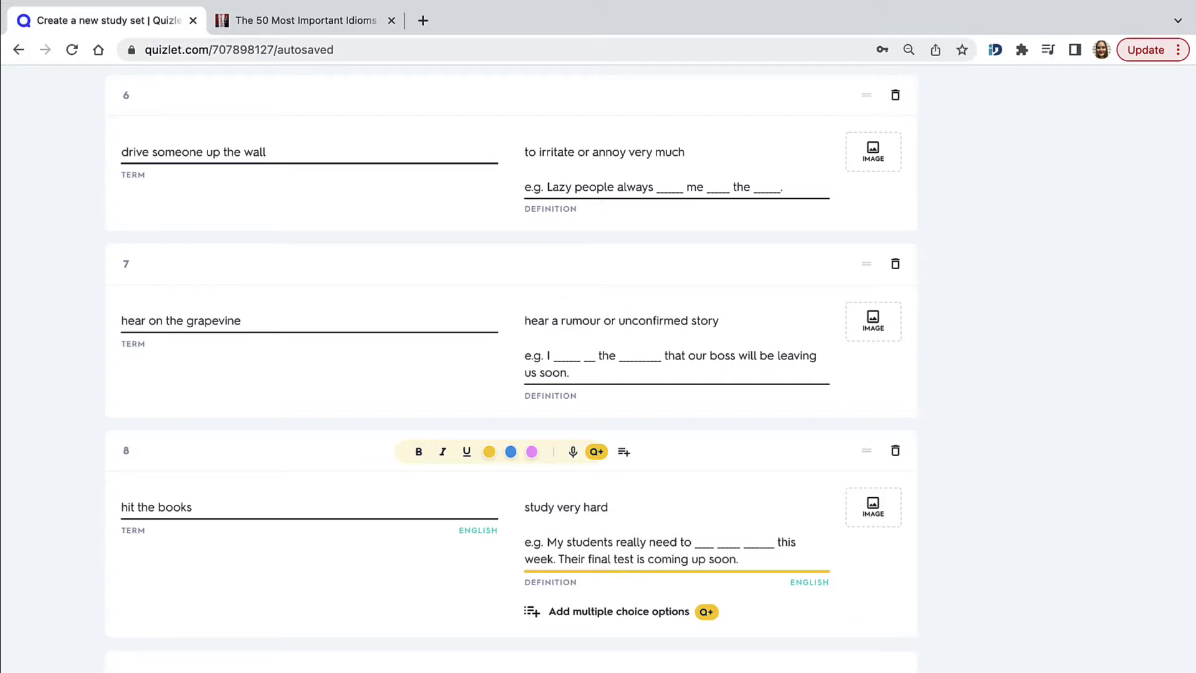
- Add a tenth card and fill card 9's term with 'leave no stone unturned' from the blog
key("Tab")
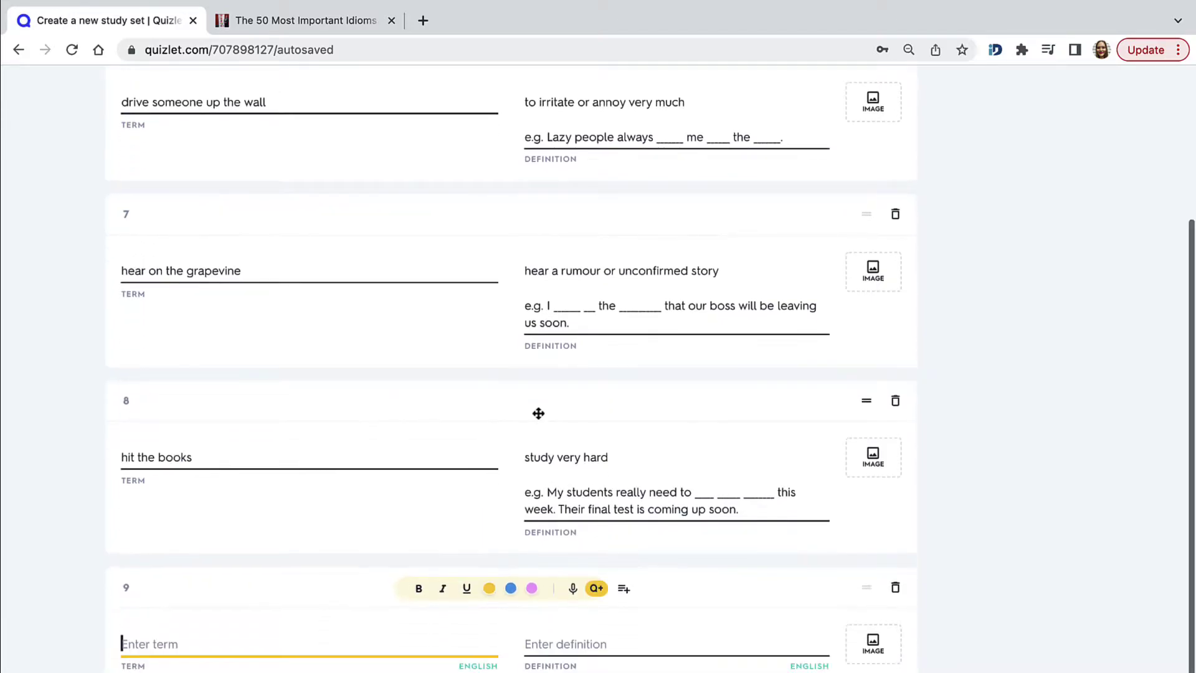
scroll(537, 374, "down", 4)
left_click(489, 648)
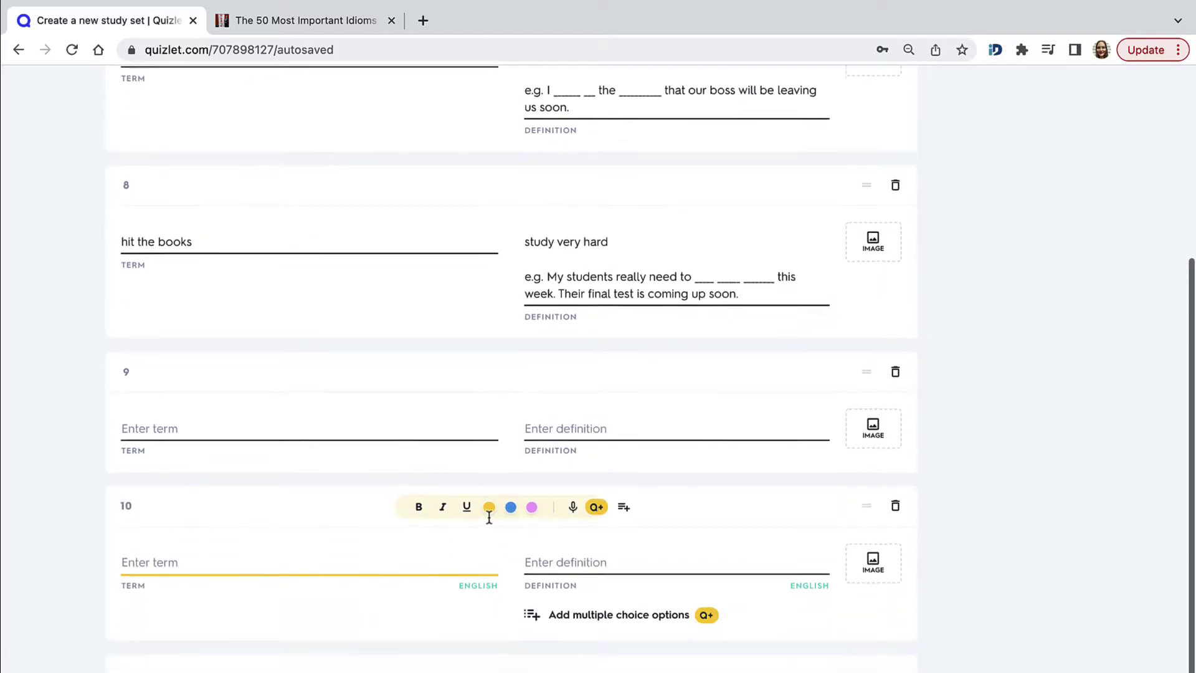
left_click(299, 20)
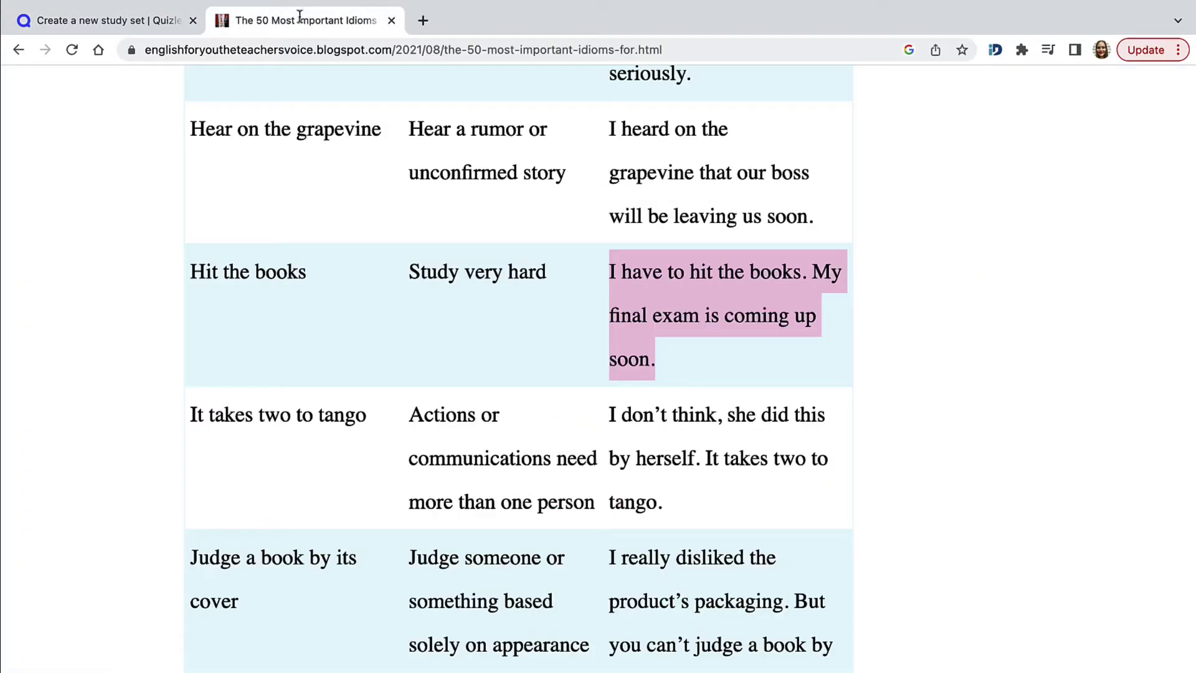
left_click(353, 403)
scroll(353, 408, "down", 5)
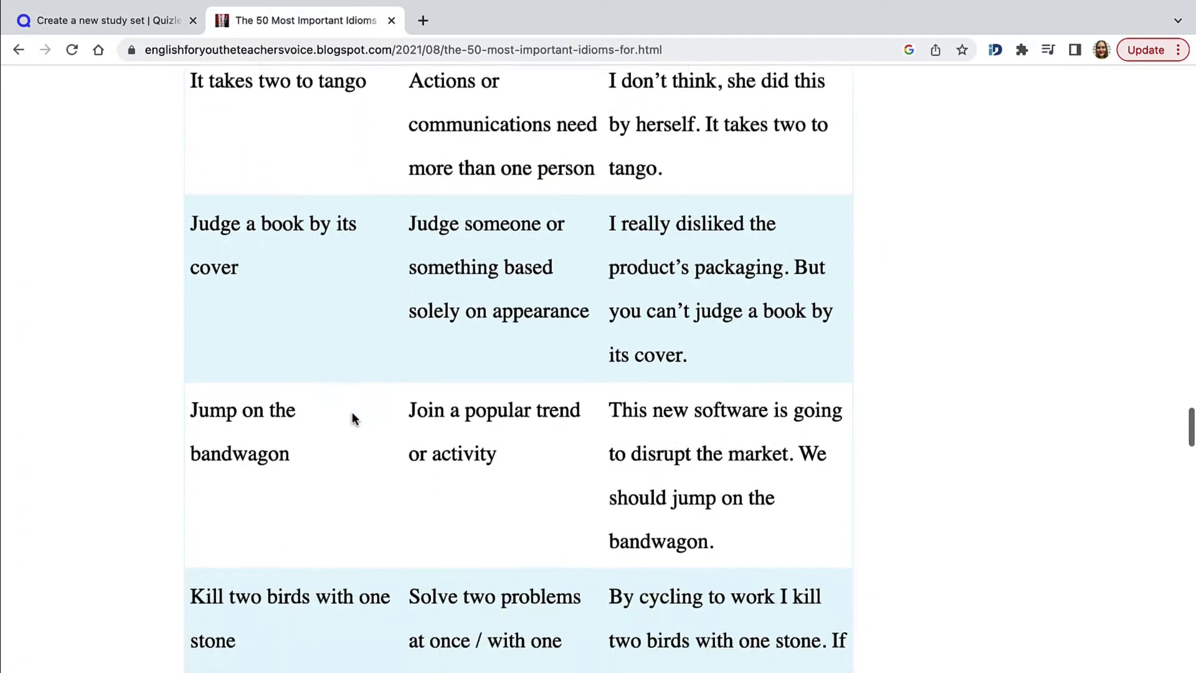
scroll(353, 423, "down", 2)
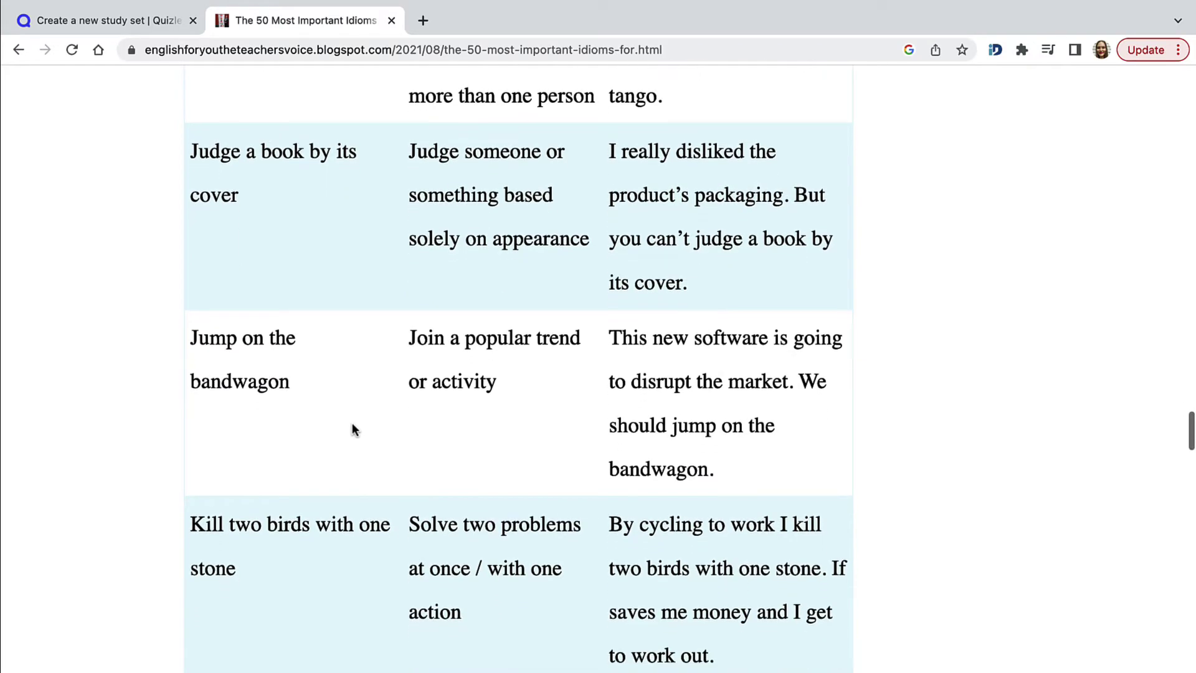
scroll(353, 436, "down", 4)
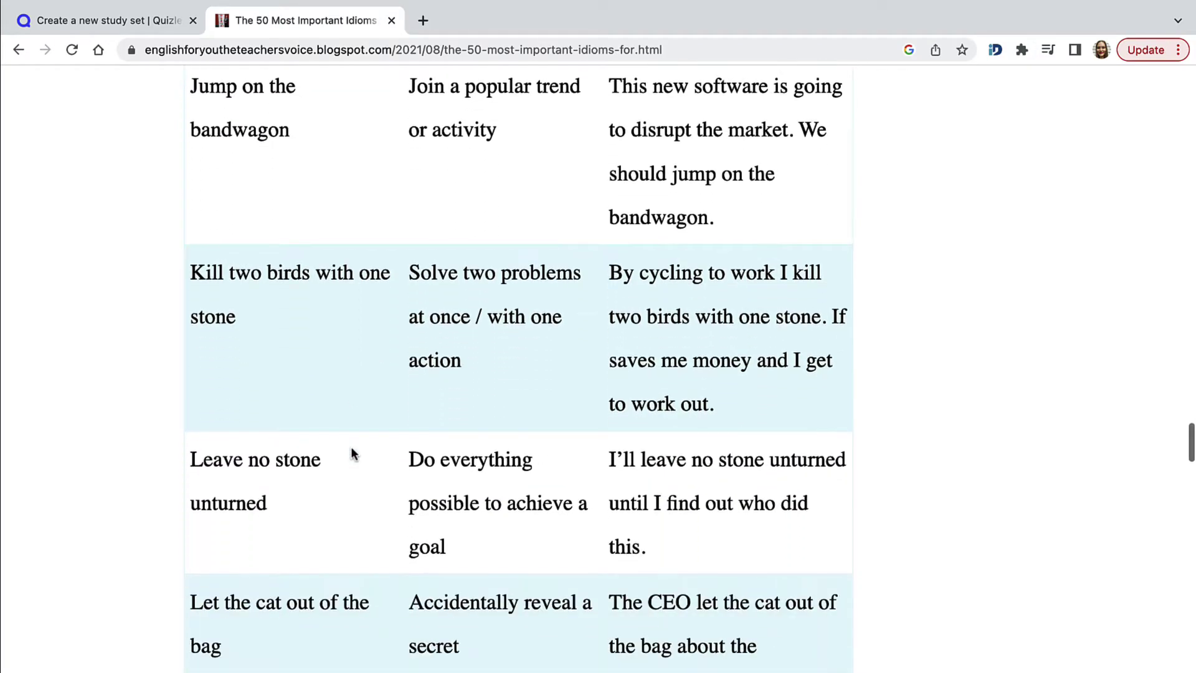
scroll(353, 455, "down", 3)
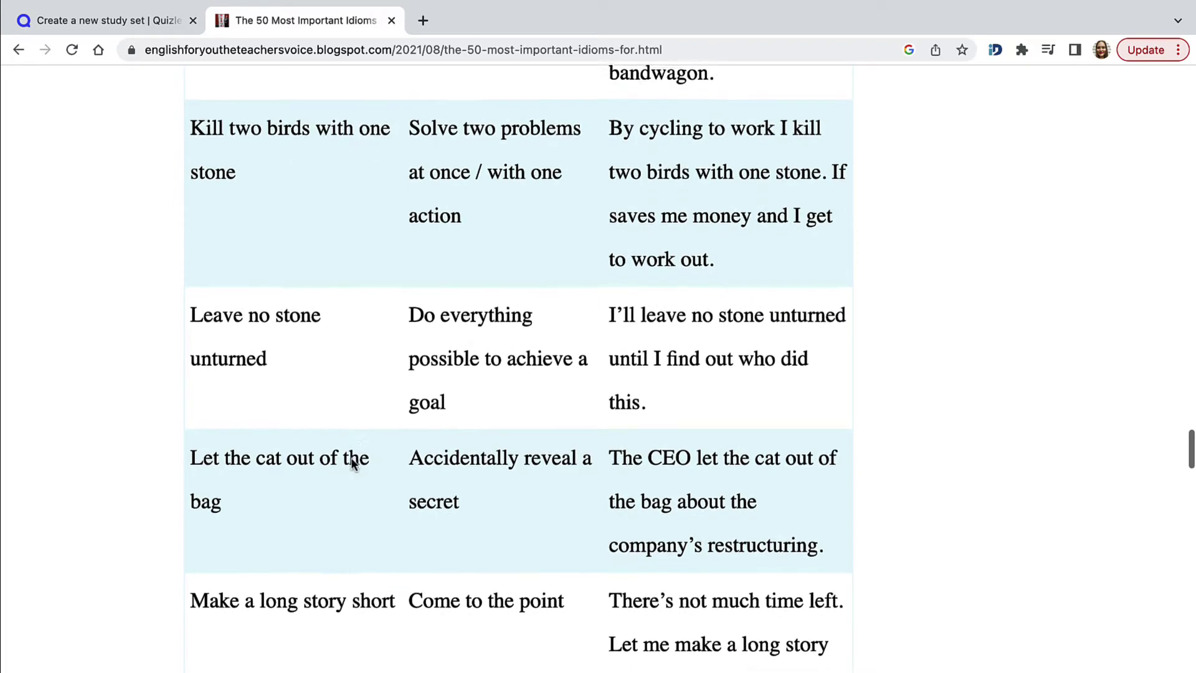
scroll(352, 462, "down", 3)
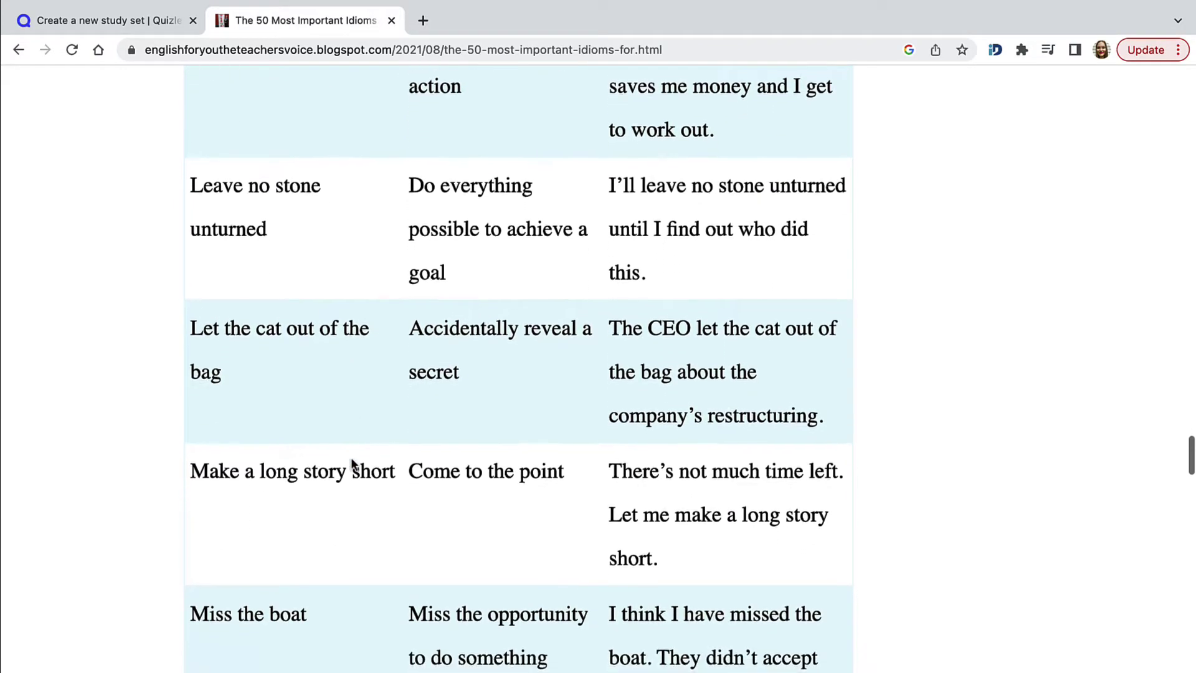
scroll(352, 464, "down", 1)
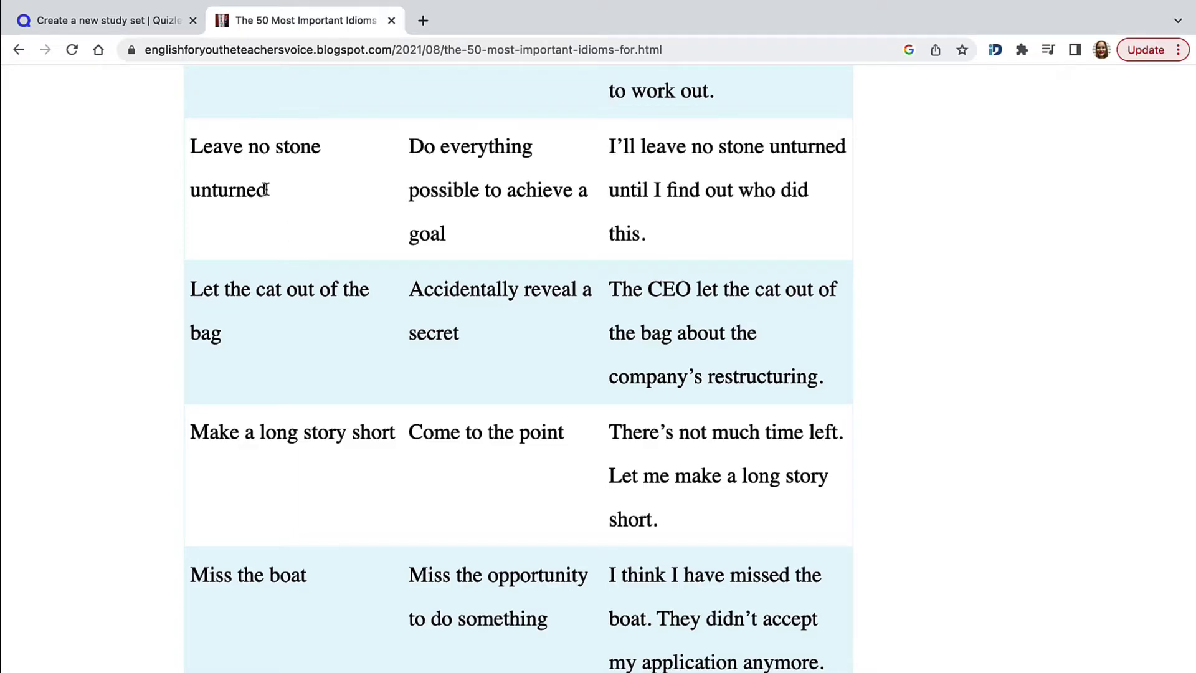
left_click_drag(266, 190, 196, 168)
key("super+c")
left_click(116, 22)
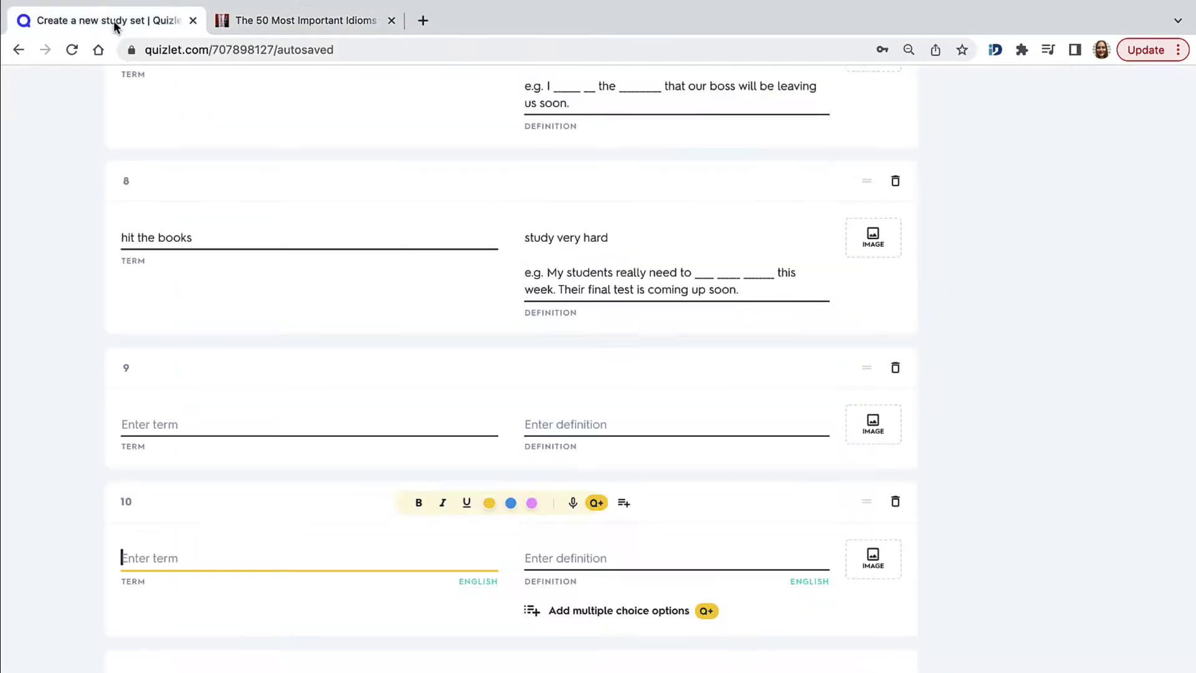
left_click(173, 424)
key("super+v")
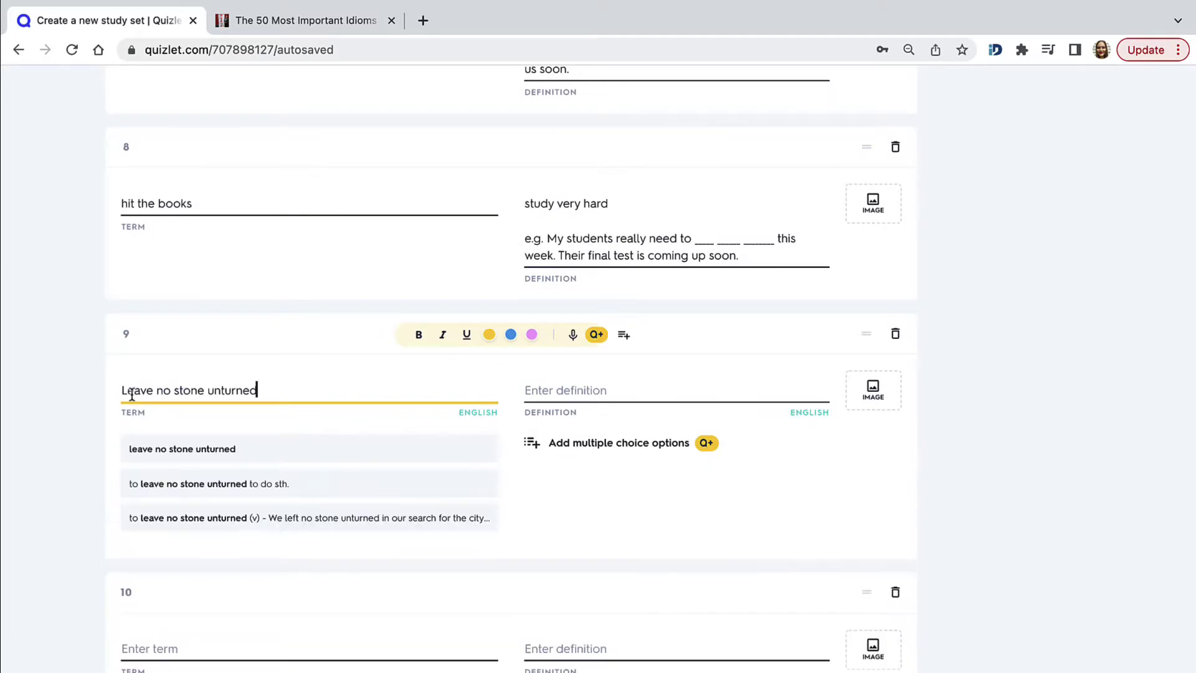
- Paste 'do everything possible to achieve a goal' as card 9's lowercase definition, then start a new line
left_click(322, 25)
left_click_drag(461, 233, 409, 155)
key("super+c")
left_click(118, 24)
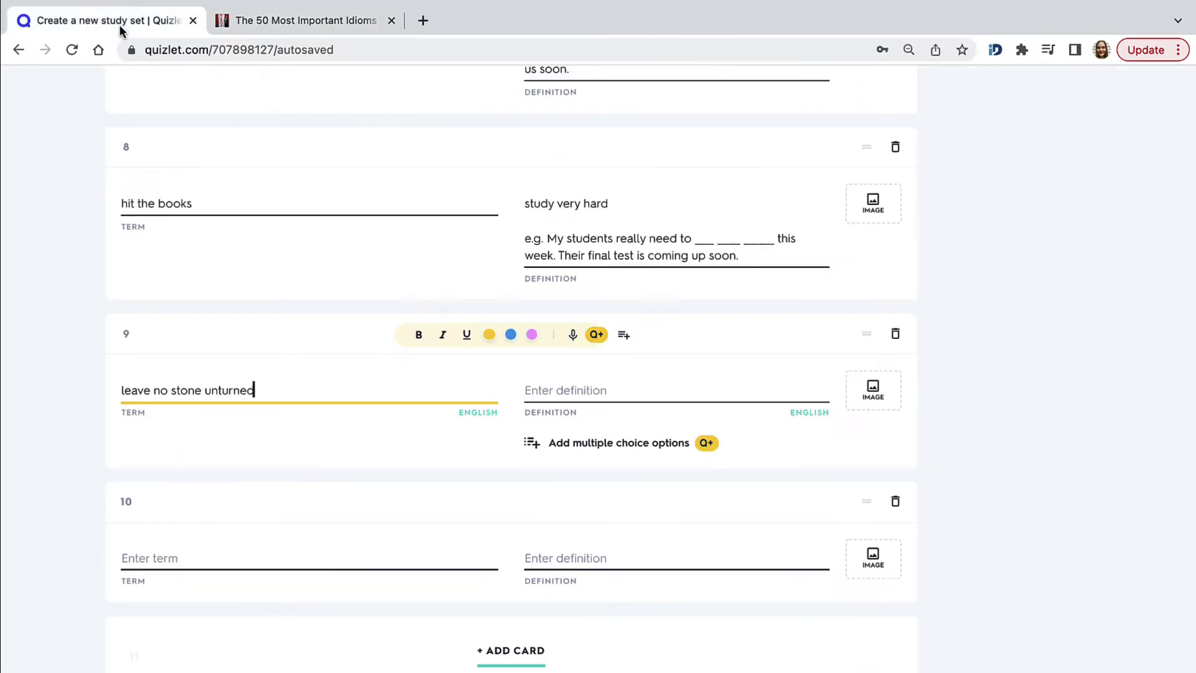
left_click(563, 383)
key("super+v")
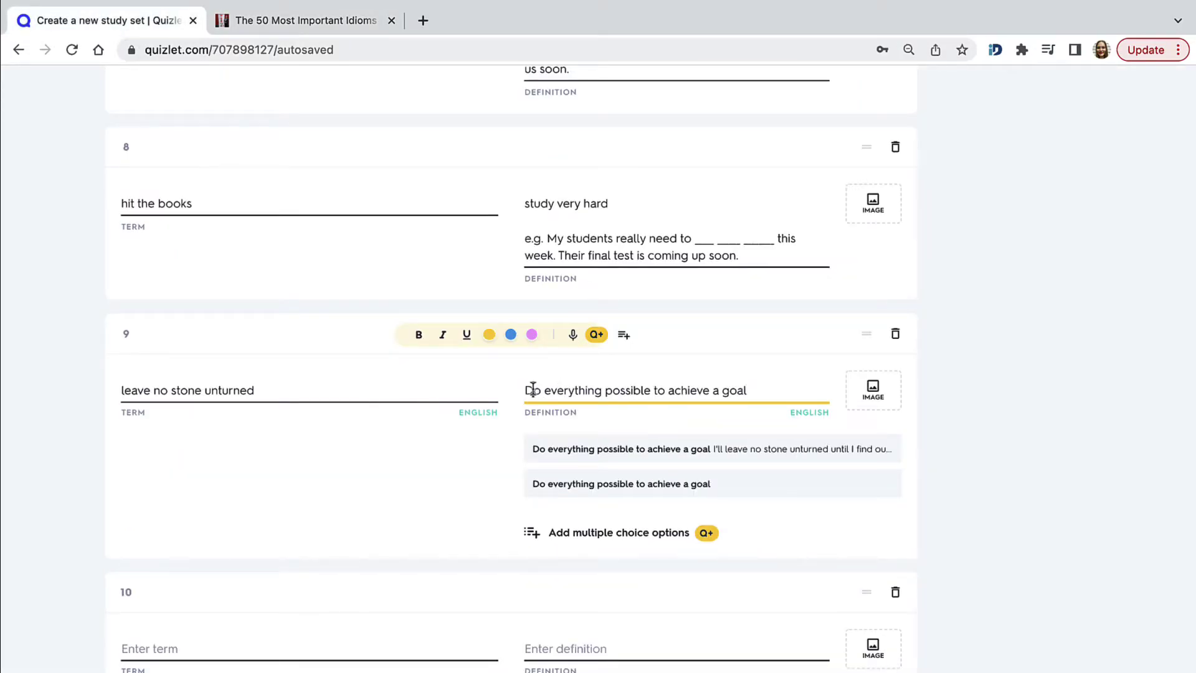
key("BackSpace")
type("d")
key("Return")
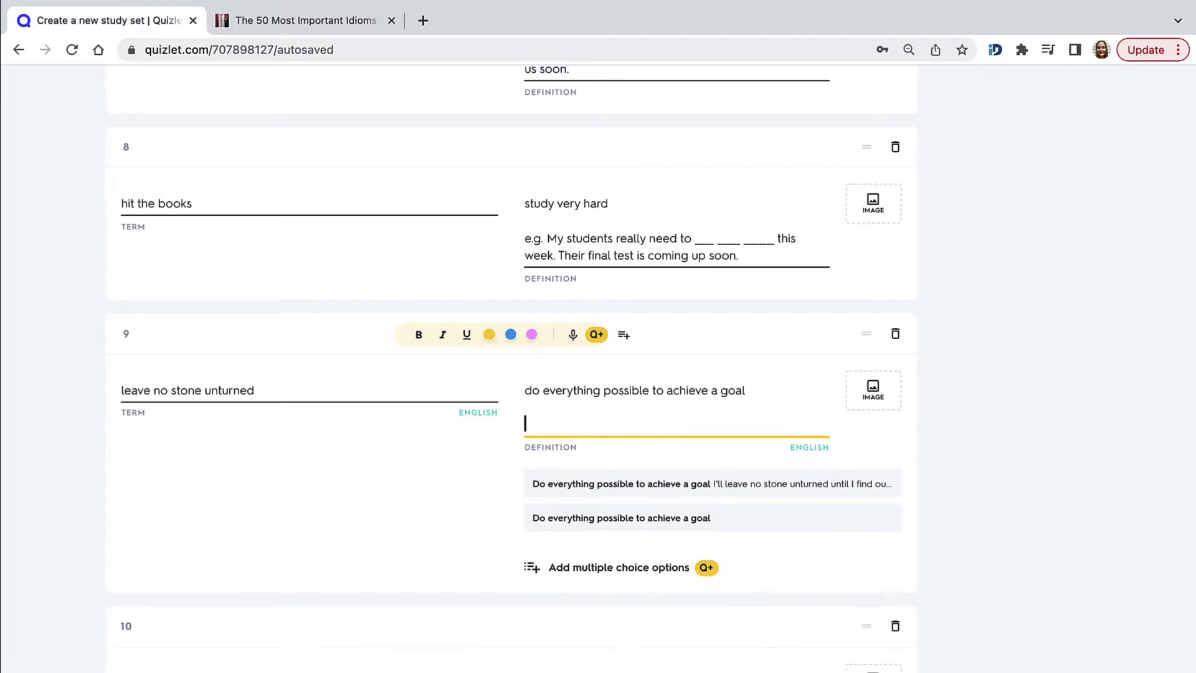
- Add the blog's example after 'e.g.' on card 9, replacing the idiom words with underscores
type("e.g.")
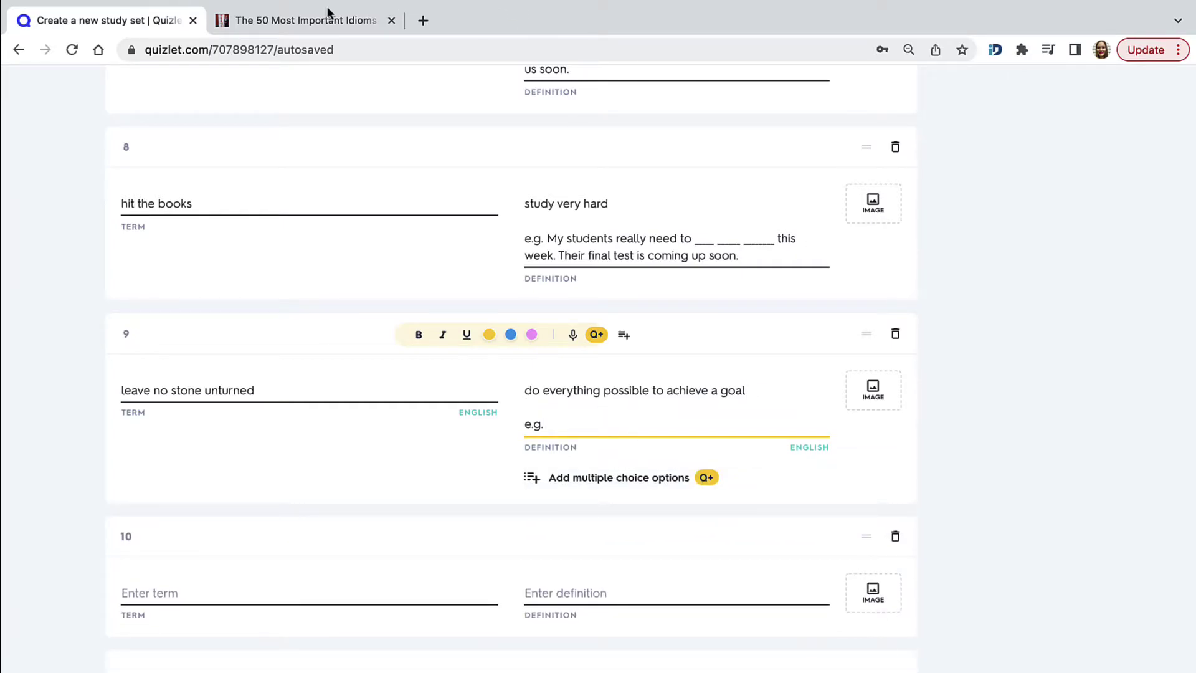
left_click(325, 12)
left_click(681, 203)
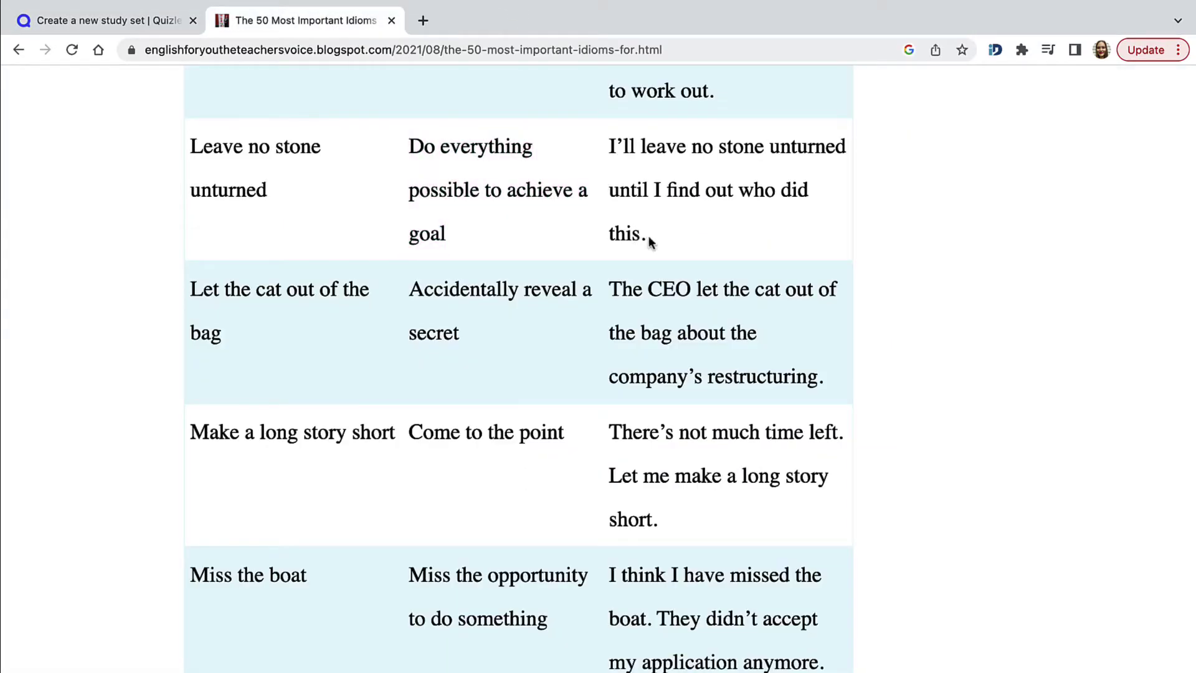
left_click_drag(650, 242, 605, 157)
key("super+c")
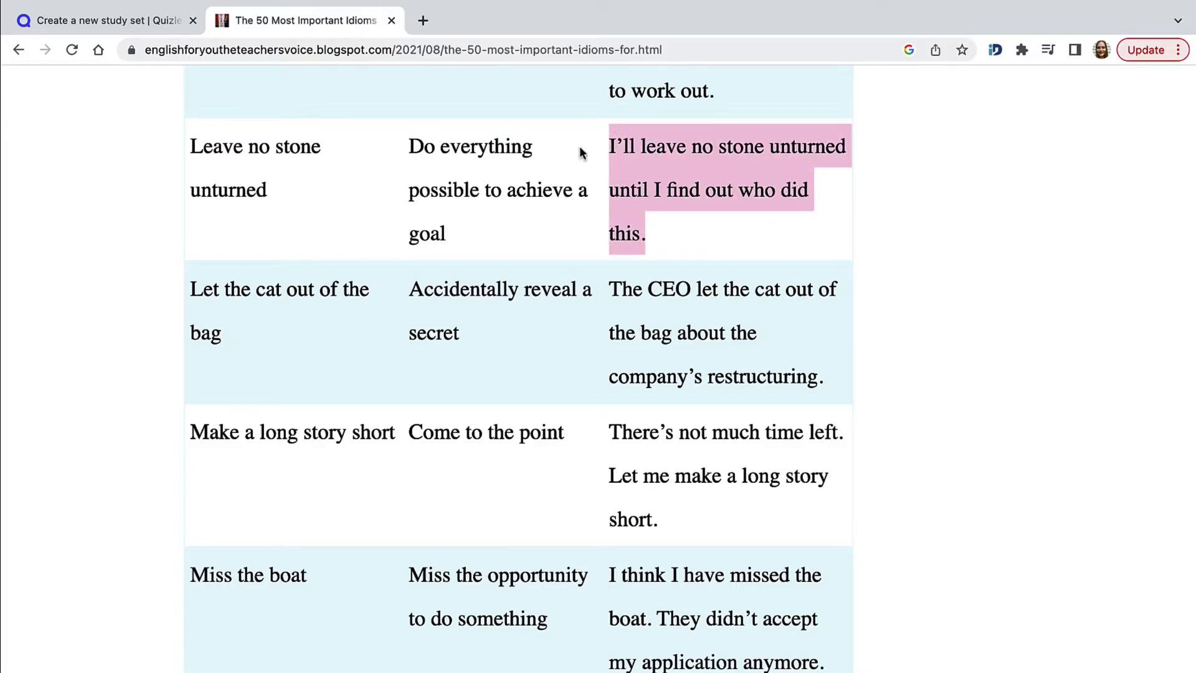
left_click(35, 20)
key("super+v")
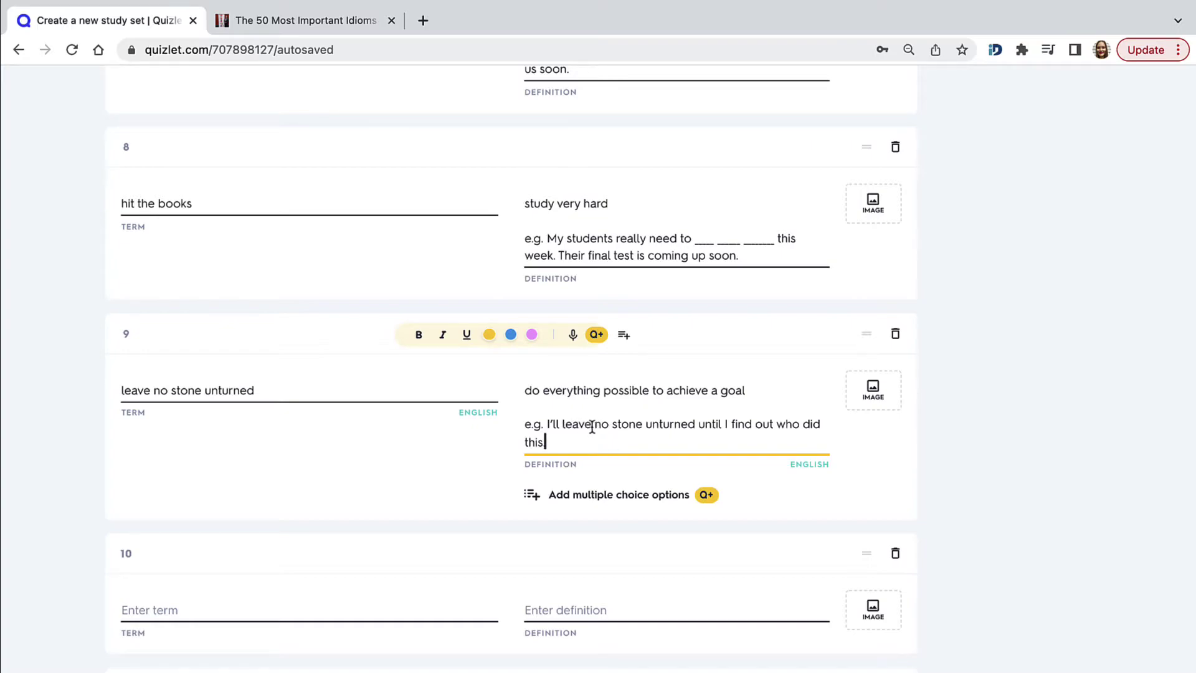
left_click_drag(562, 424, 688, 430)
type("_____")
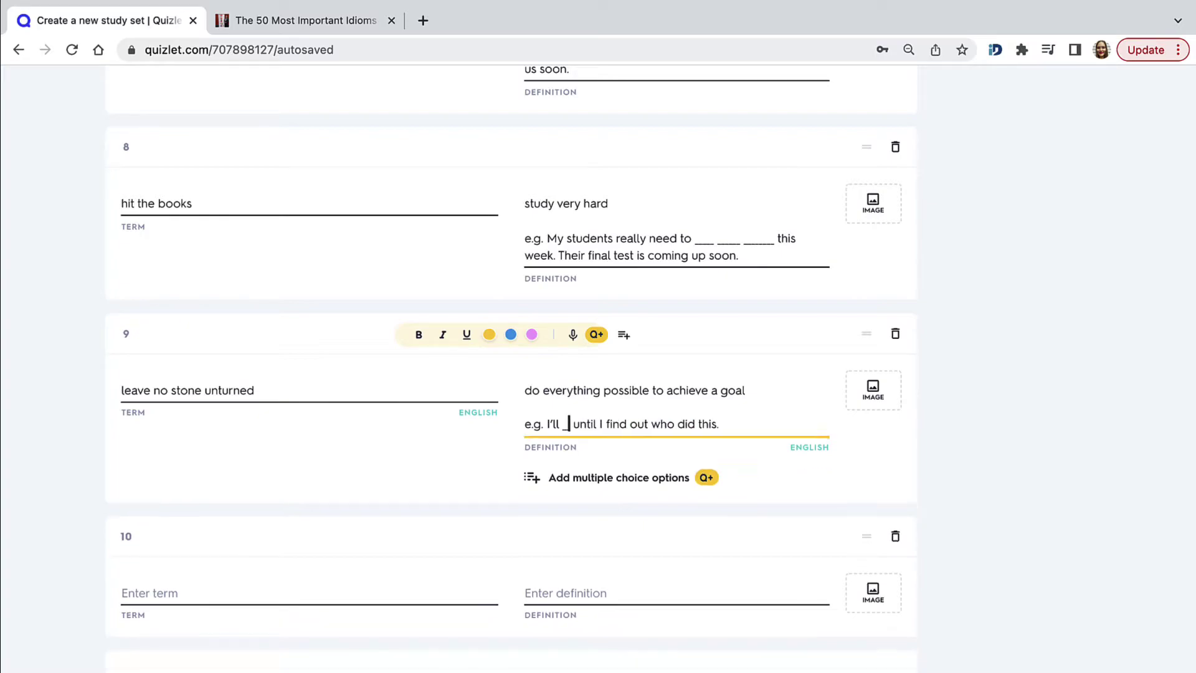
type(" no _____ ________")
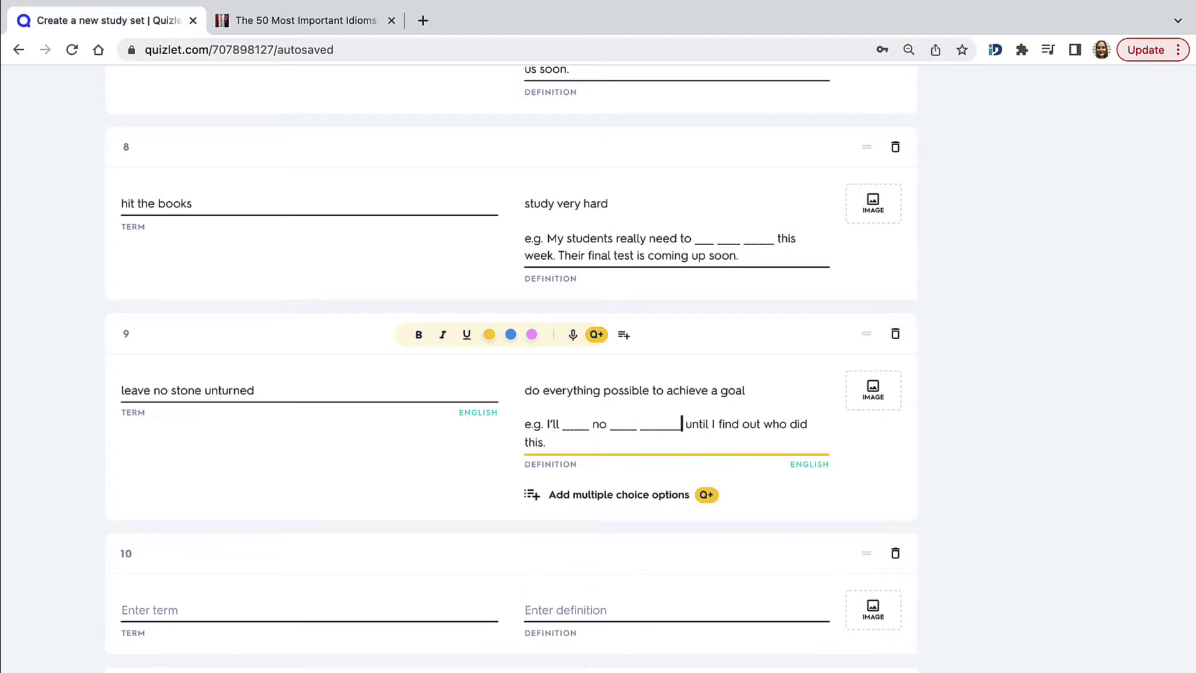
- Fill card 10's term with 'miss the boat' copied from the idioms blog
left_click(300, 612)
scroll(299, 529, "down", 2)
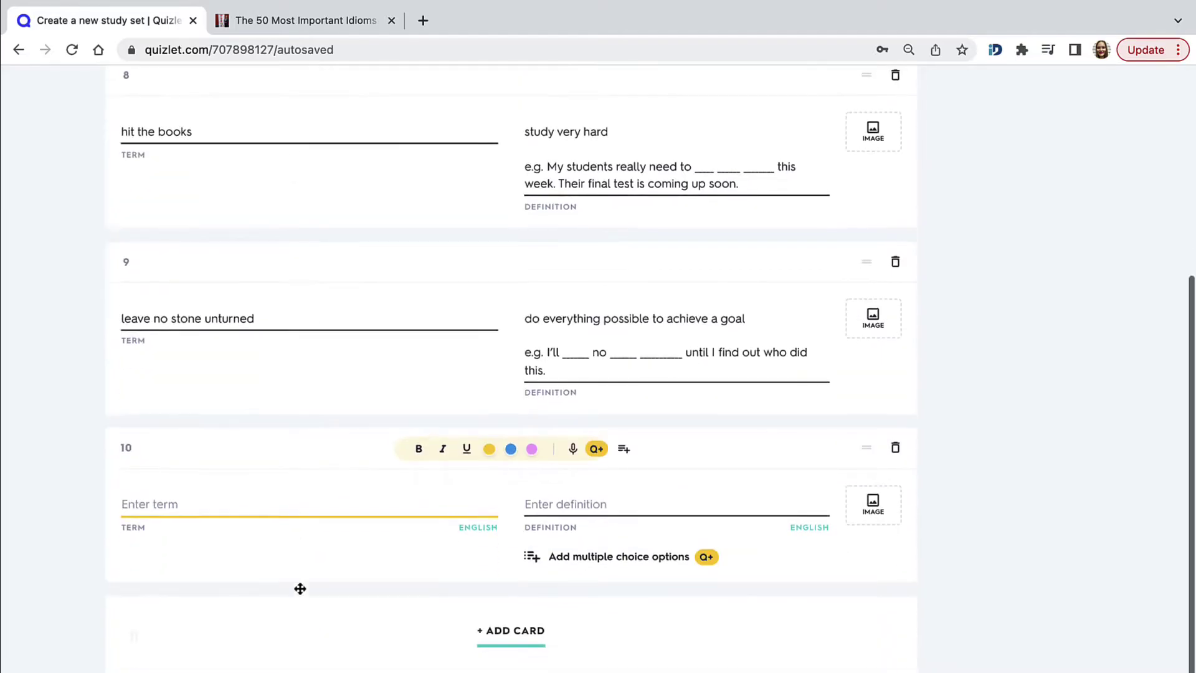
left_click(342, 25)
left_click(335, 302)
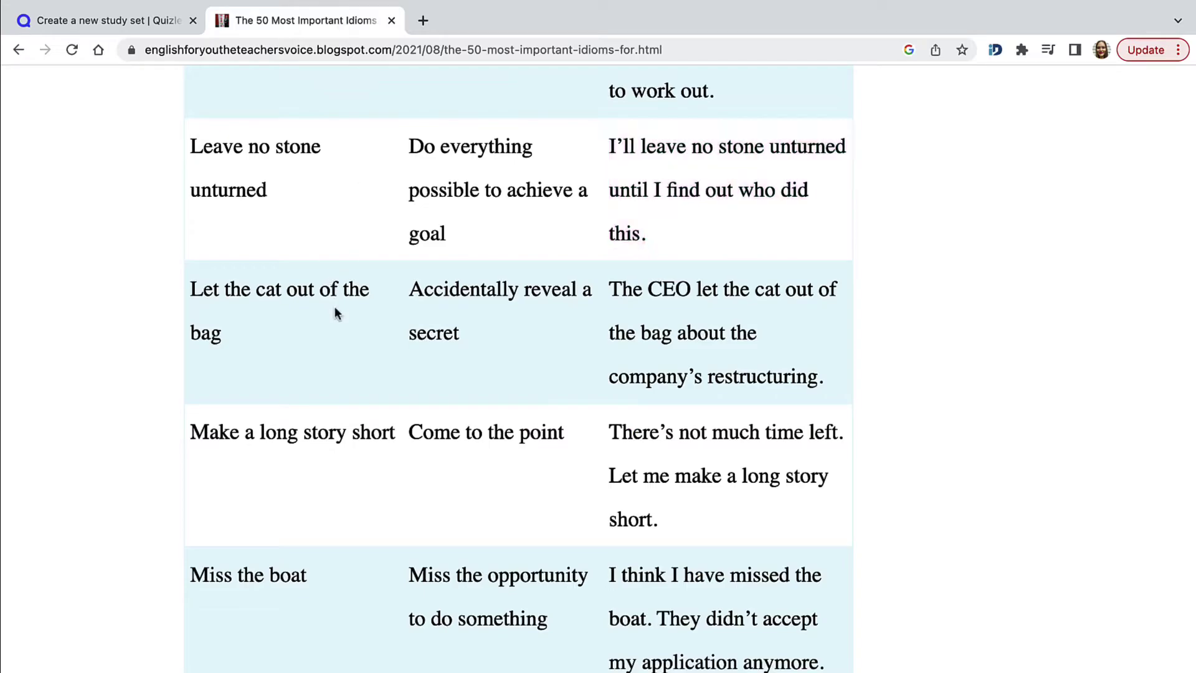
scroll(334, 323, "down", 3)
scroll(335, 344, "down", 2)
scroll(334, 349, "down", 1)
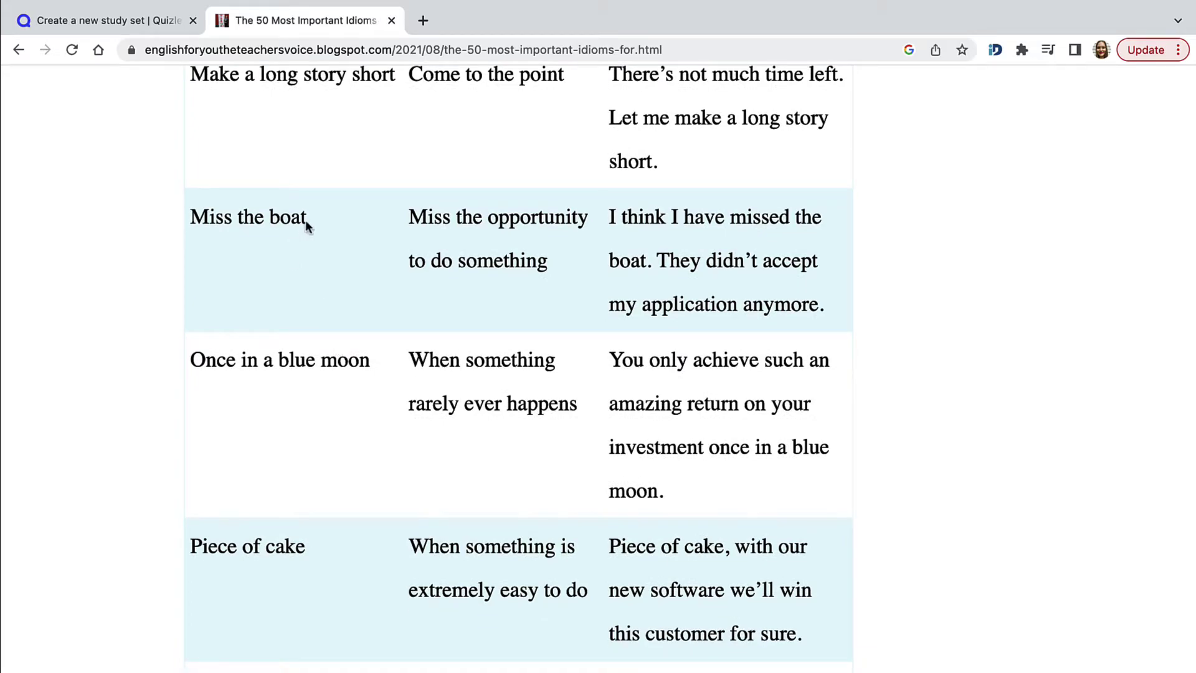
left_click_drag(306, 219, 194, 219)
key("super+c")
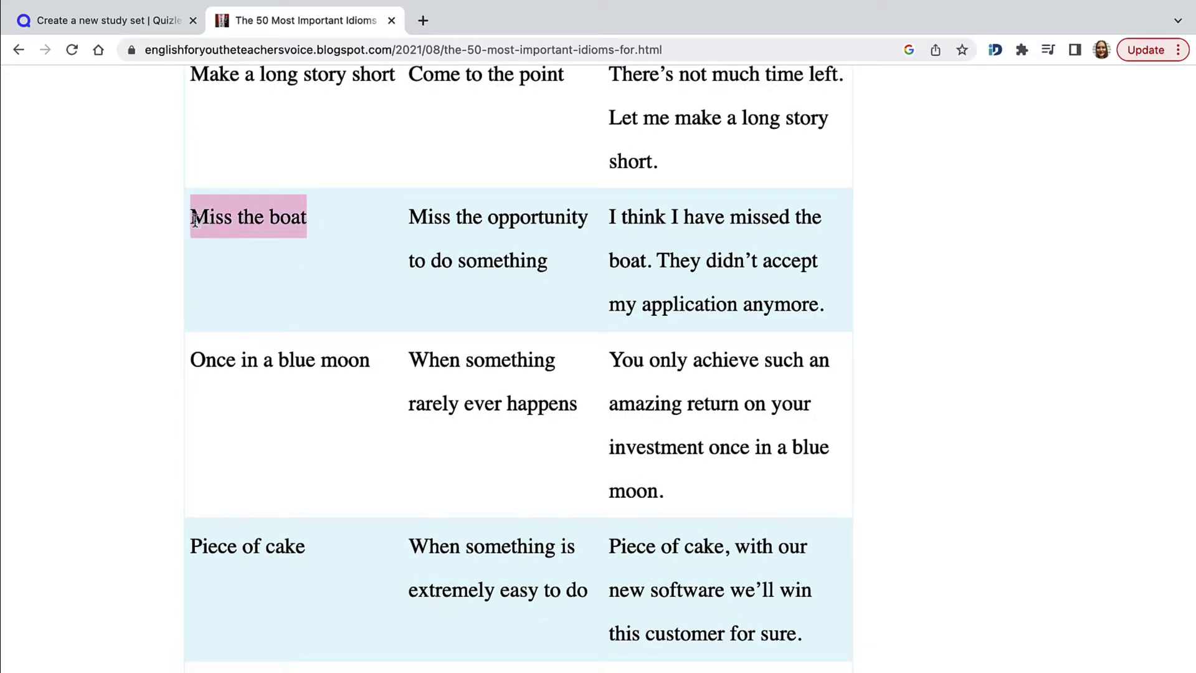
left_click(104, 22)
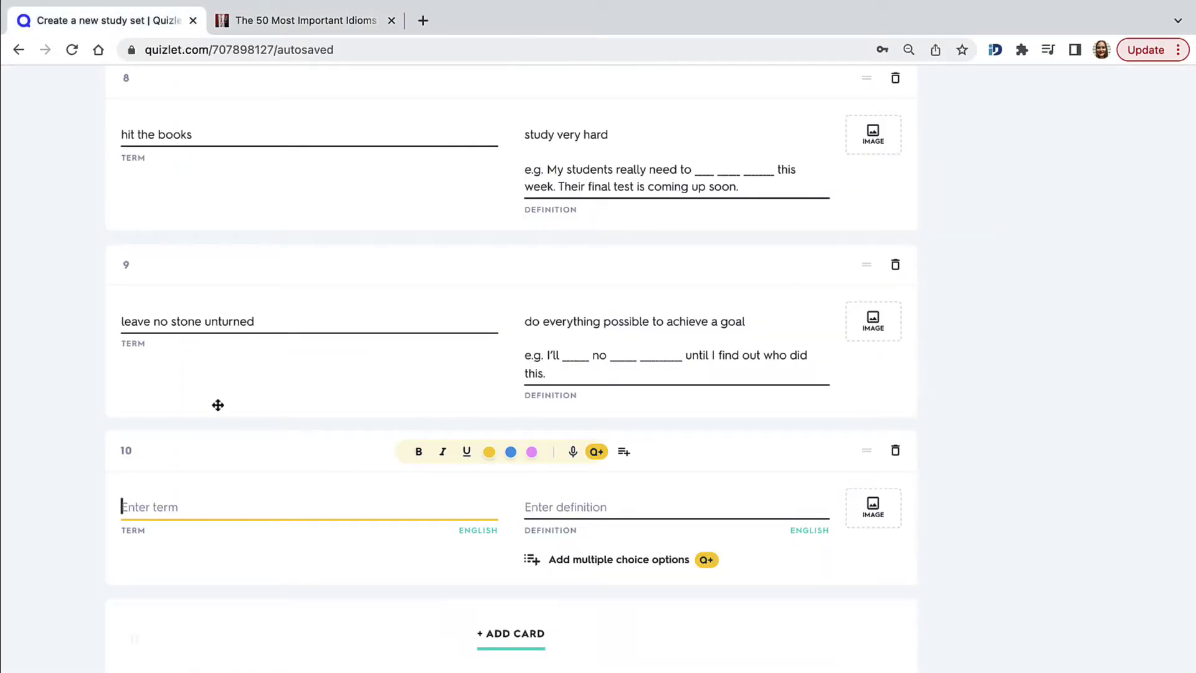
key("super+v")
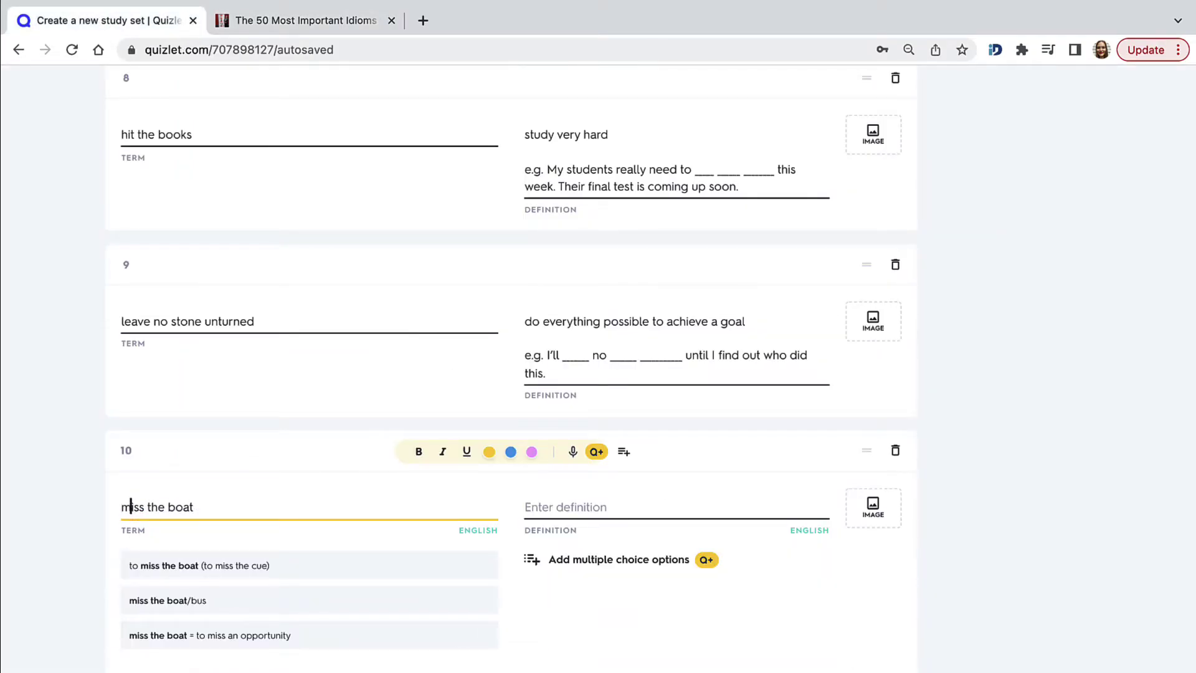
- Give card 10 the lowercase definition 'miss the opportunity to do something'
left_click(291, 20)
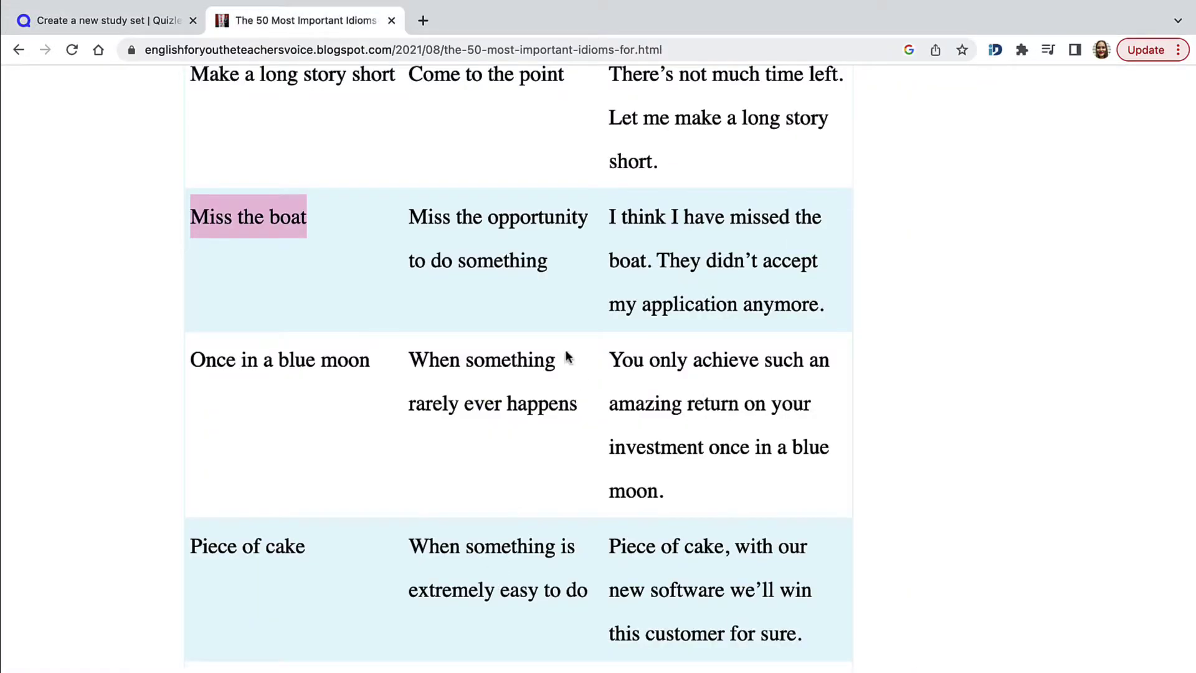
left_click_drag(546, 251, 408, 224)
key("super+c")
left_click(134, 28)
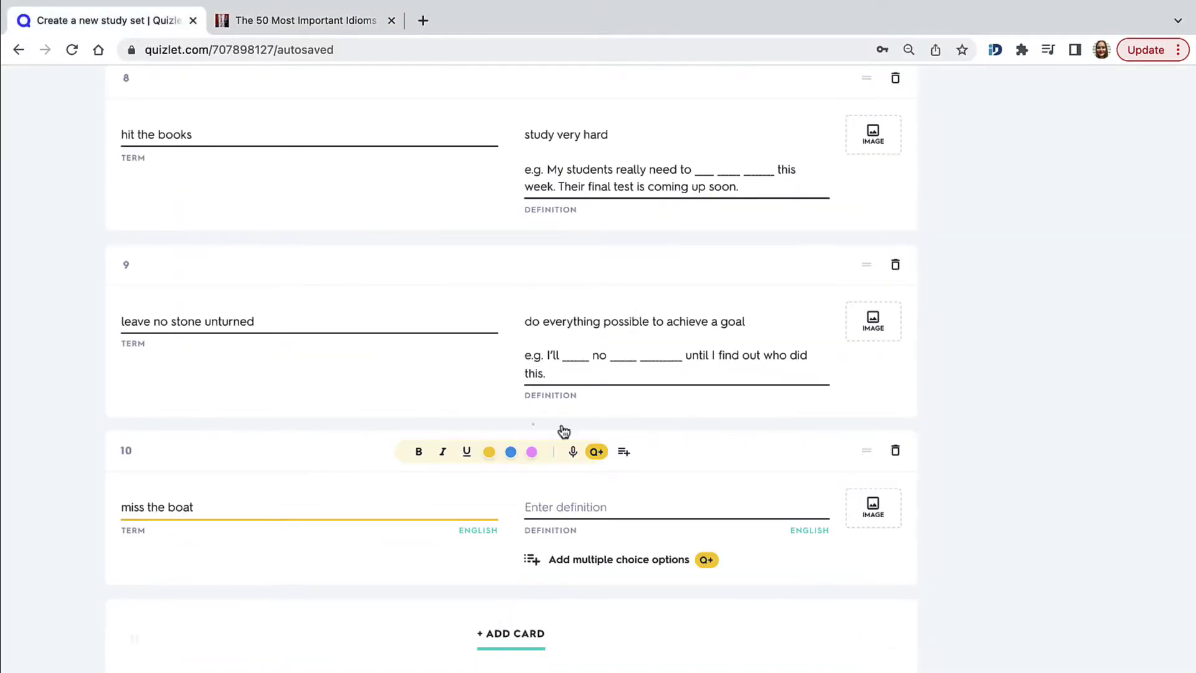
left_click(571, 507)
key("super+v")
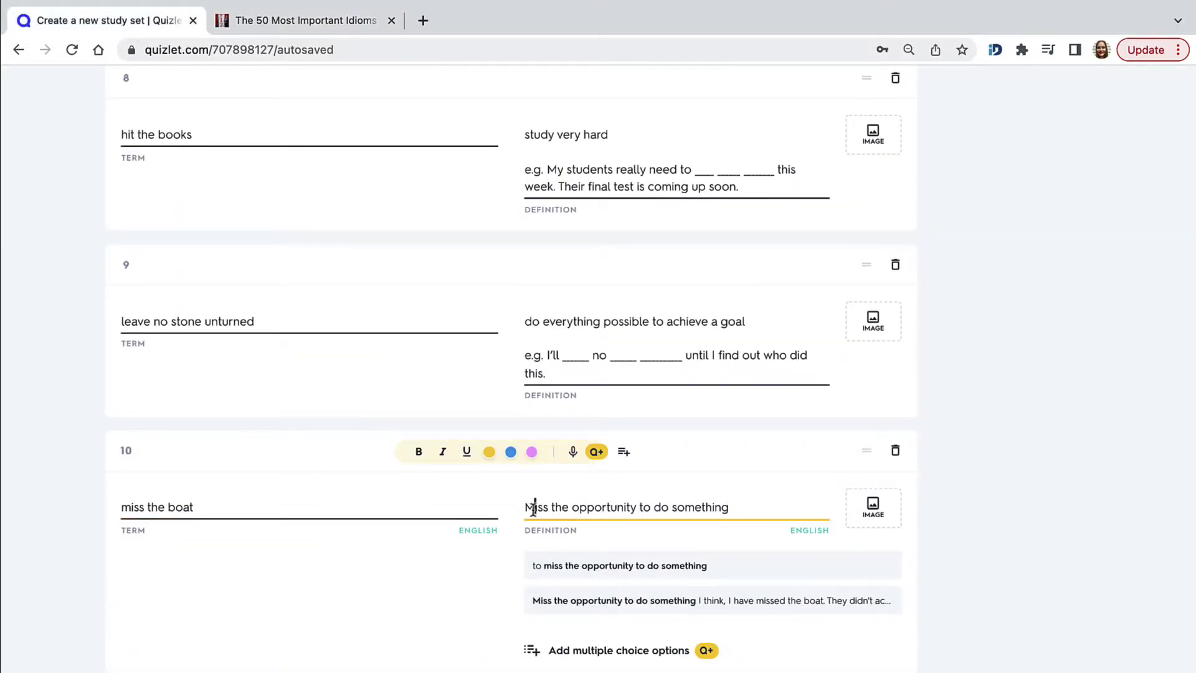
key("BackSpace")
type("m")
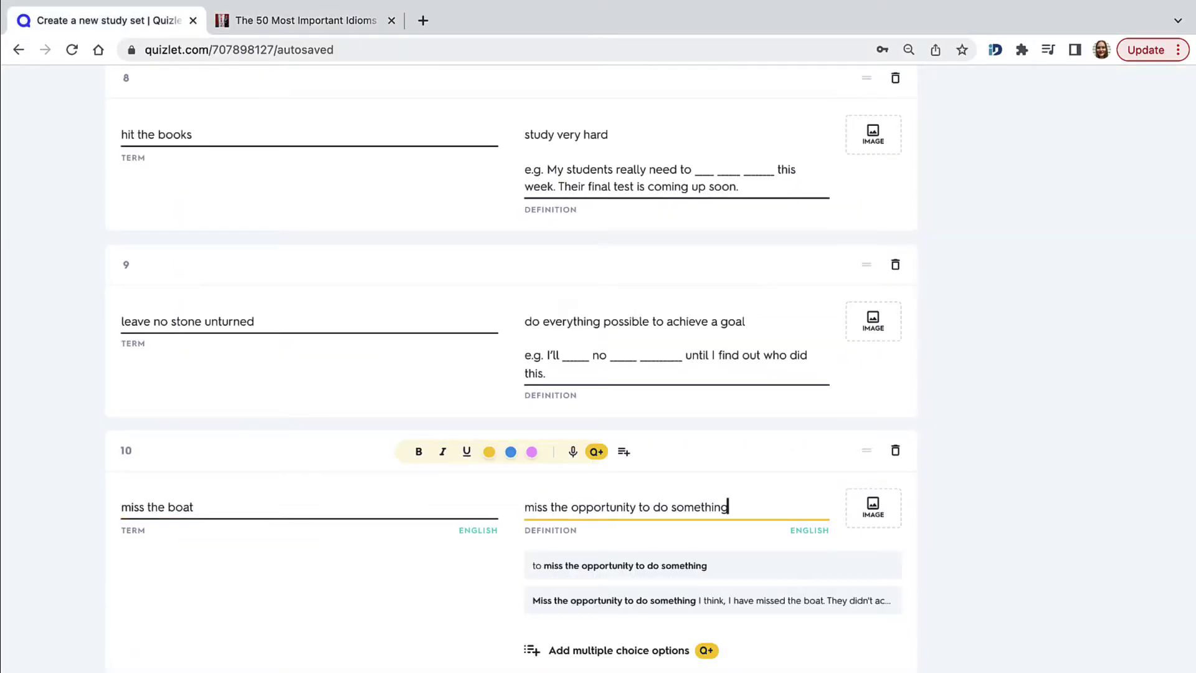
- Add an 'e.g.' line with the blog's missed-application example sentence to card 10
key("Return")
type("e.g.")
left_click(332, 20)
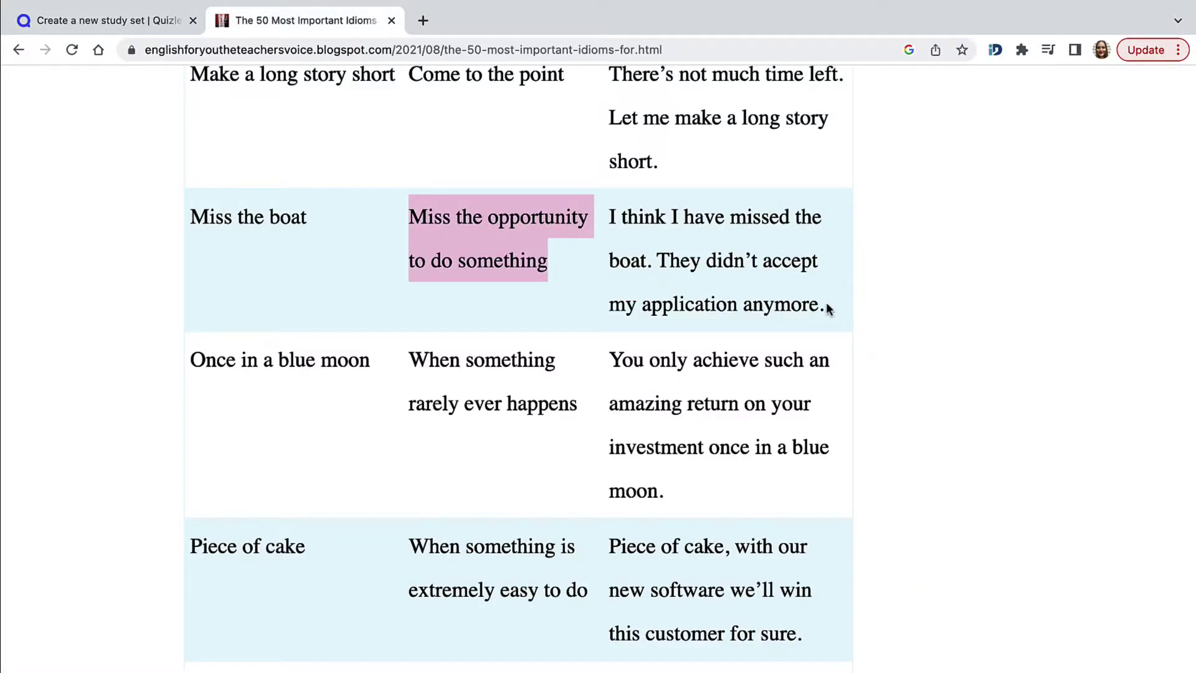
left_click_drag(826, 303, 610, 220)
key("super+c")
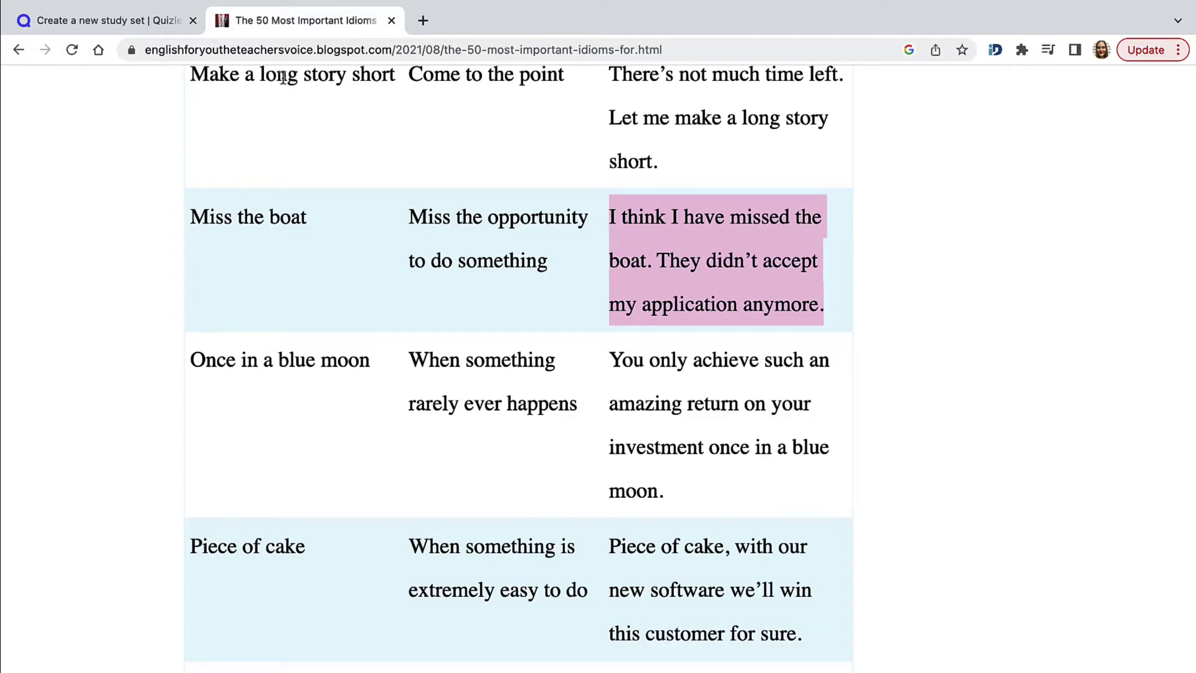
left_click(156, 21)
key("super+v")
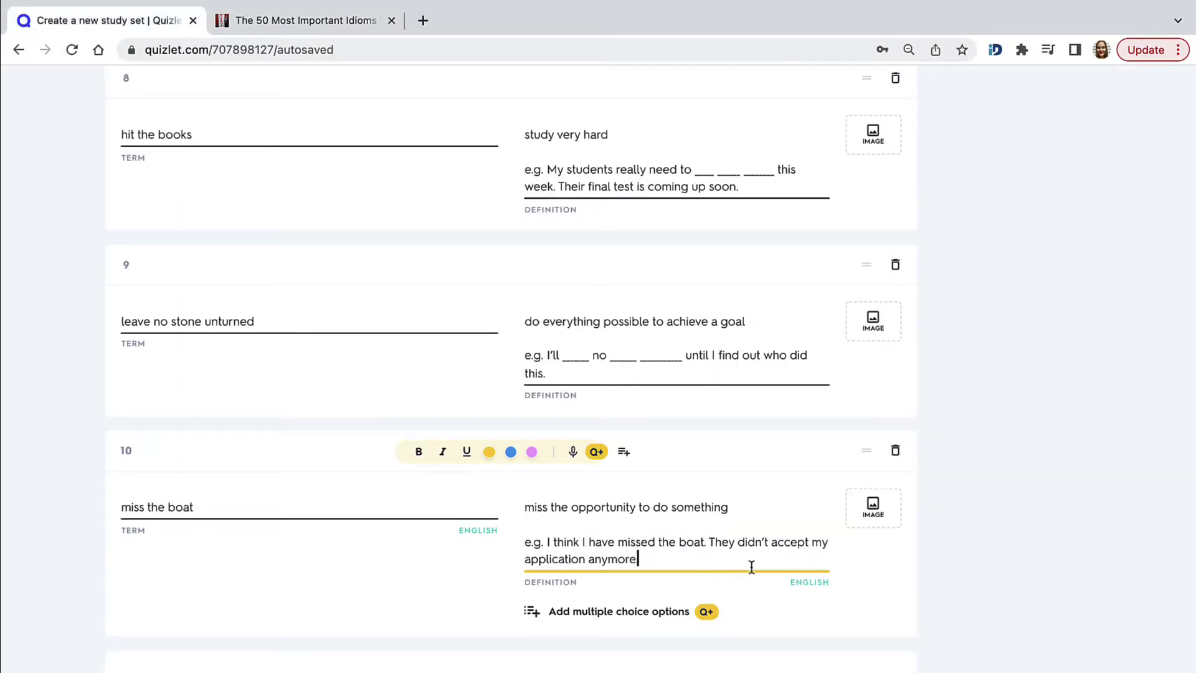
- Gap card 10's example as 'I think I have _____ed ___ _____' and reword 'They don't accept applications'
left_click_drag(702, 542, 620, 543)
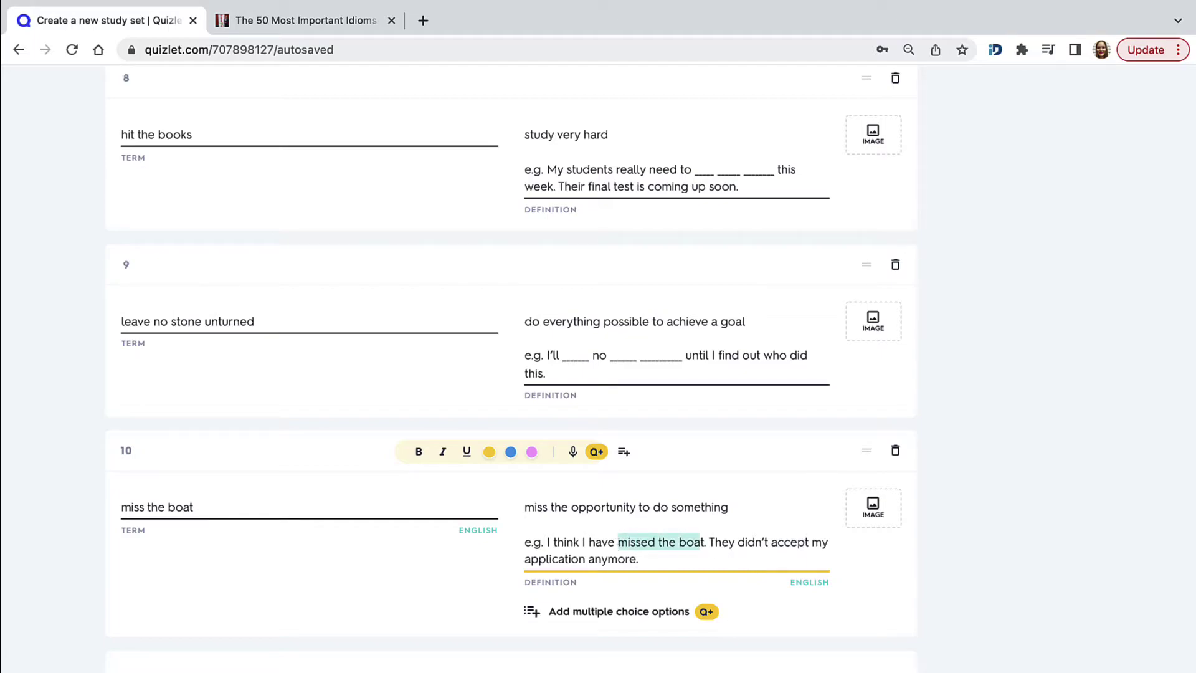
key("BackSpace")
type("_____ed")
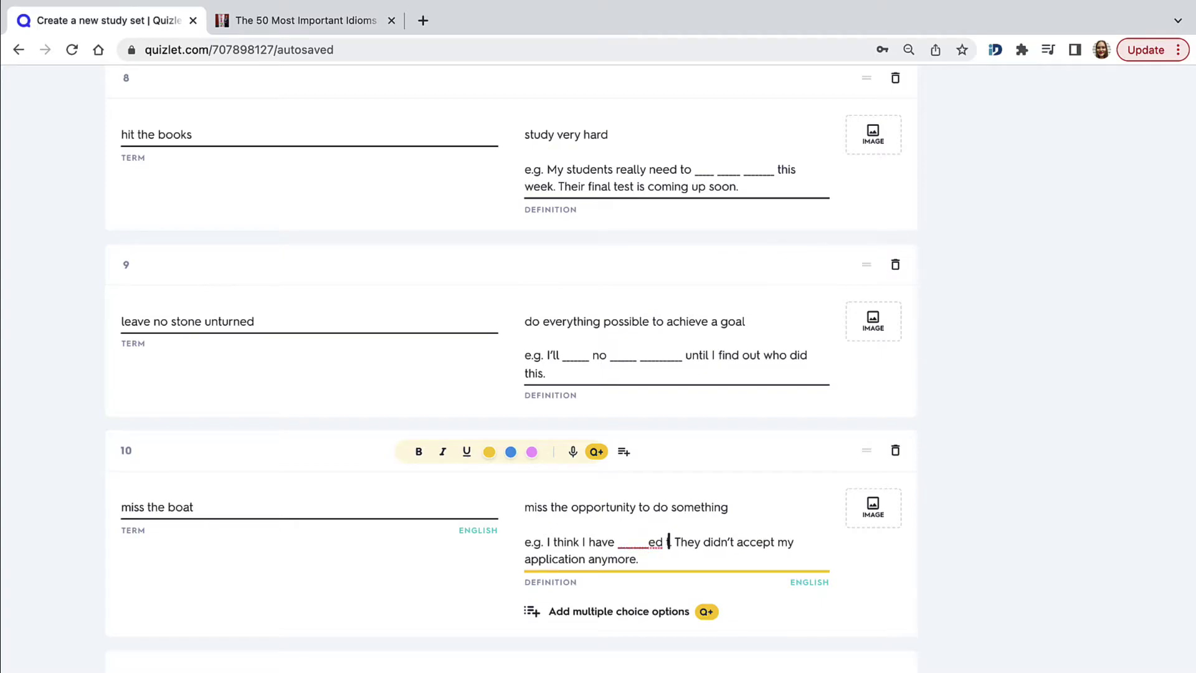
type(" ___ _")
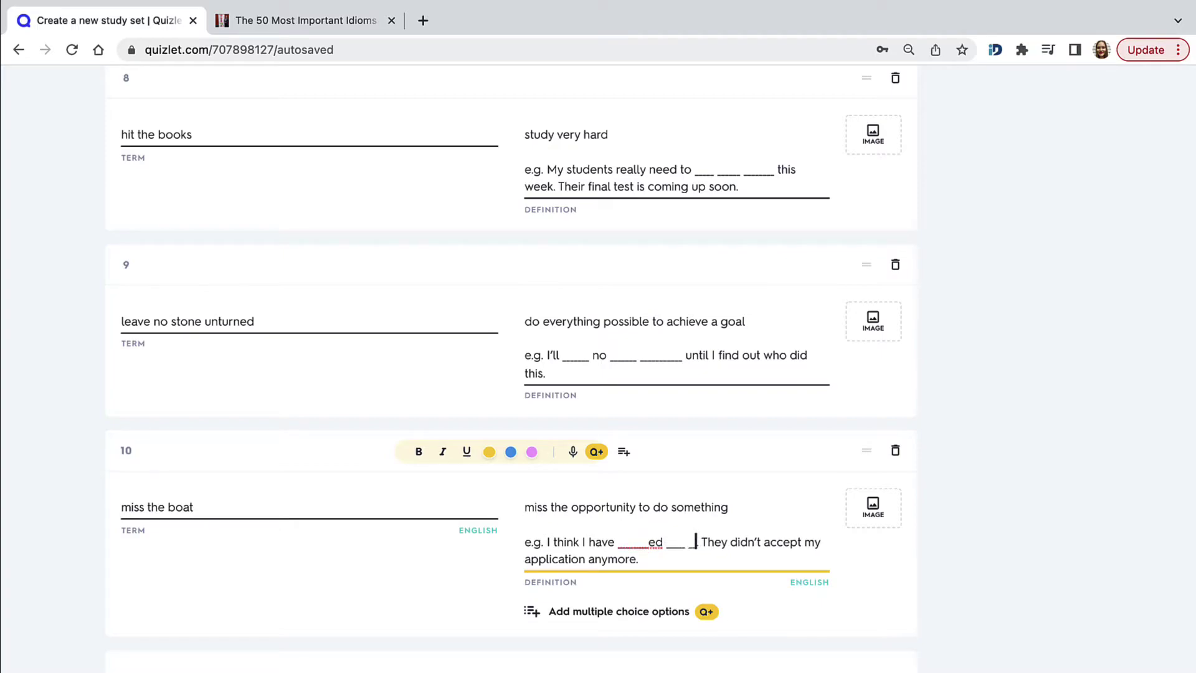
type("____.")
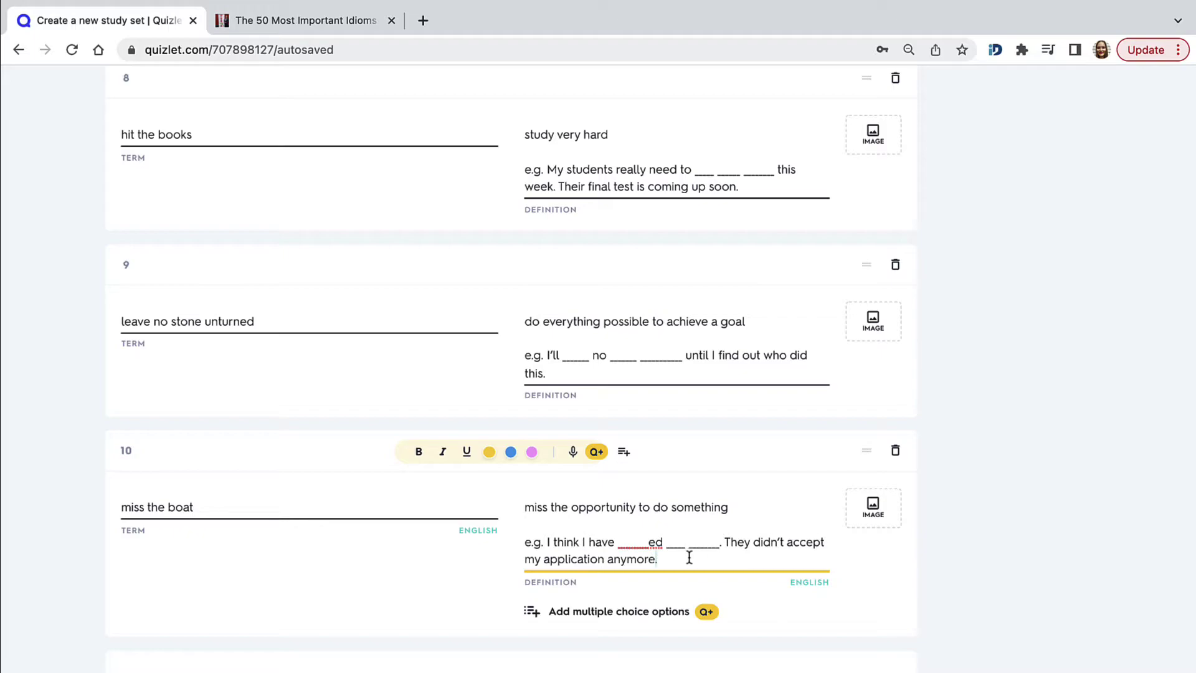
left_click_drag(679, 556, 751, 540)
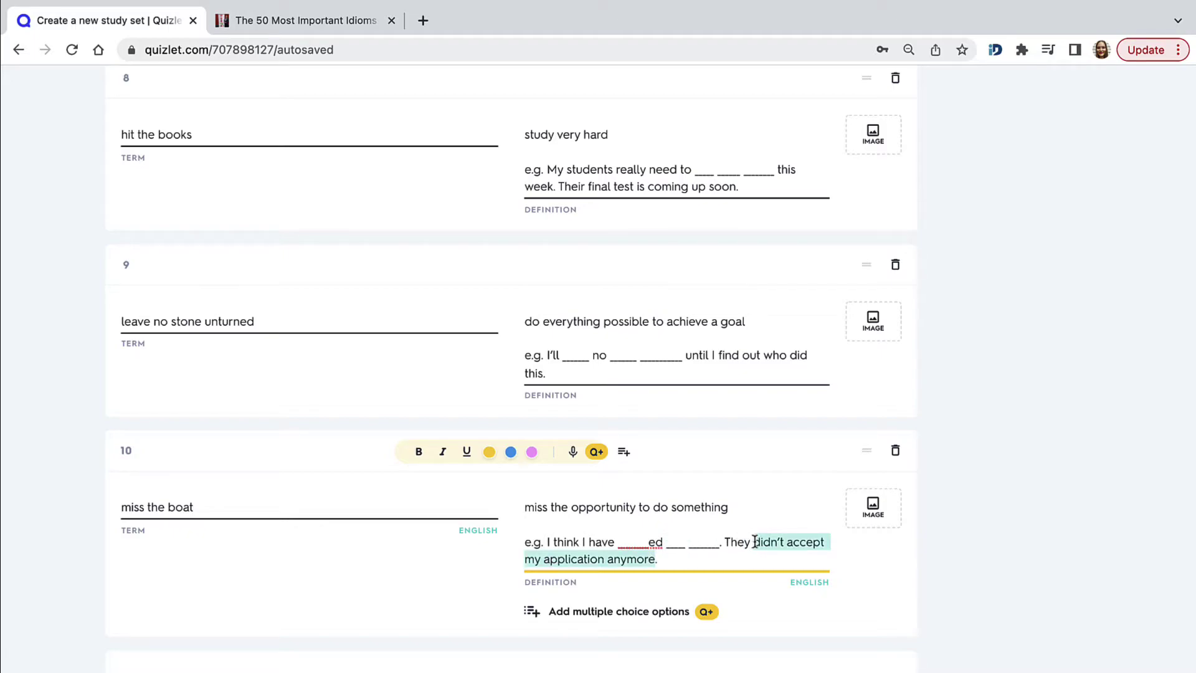
type("don't a")
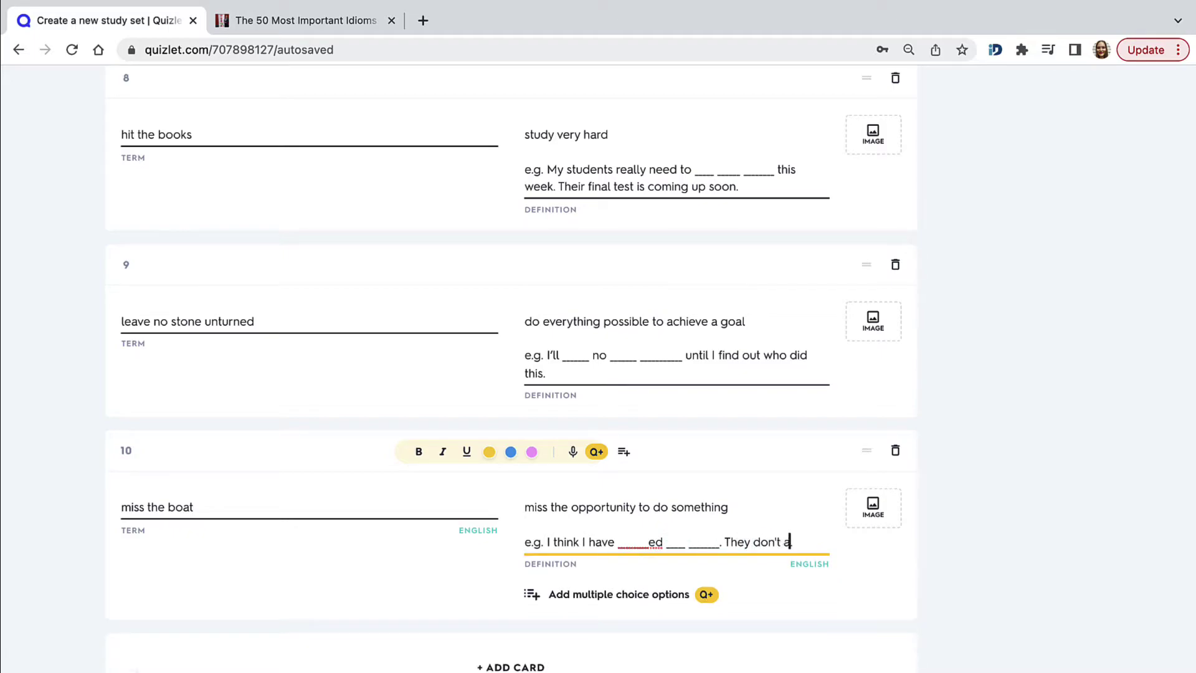
type("ccept applications for the course anymore.")
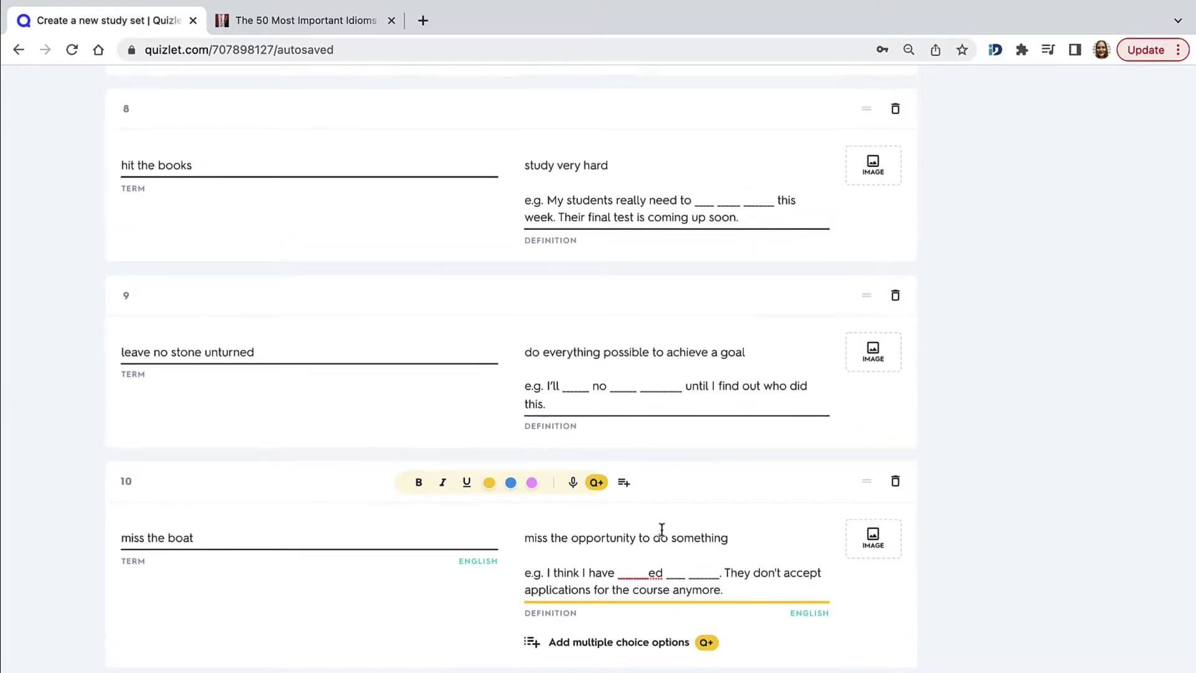
- Scroll back through the study set and close the idioms blog tab
scroll(662, 529, "up", 20)
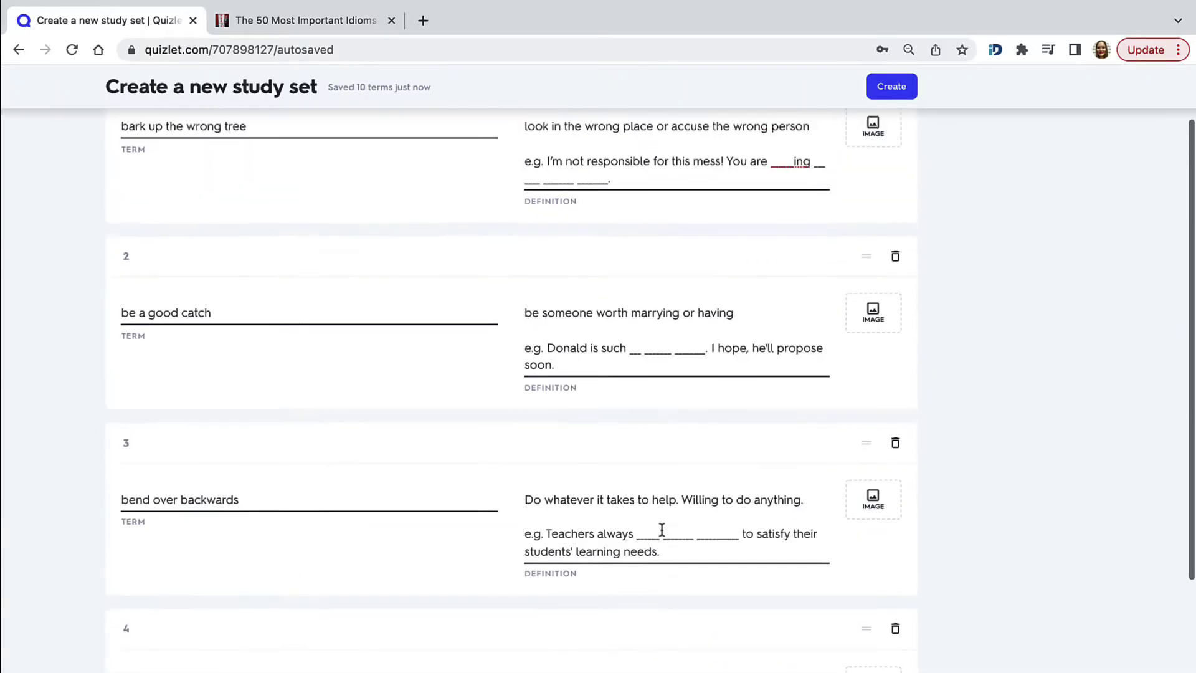
scroll(661, 529, "up", 6)
scroll(661, 529, "down", 3)
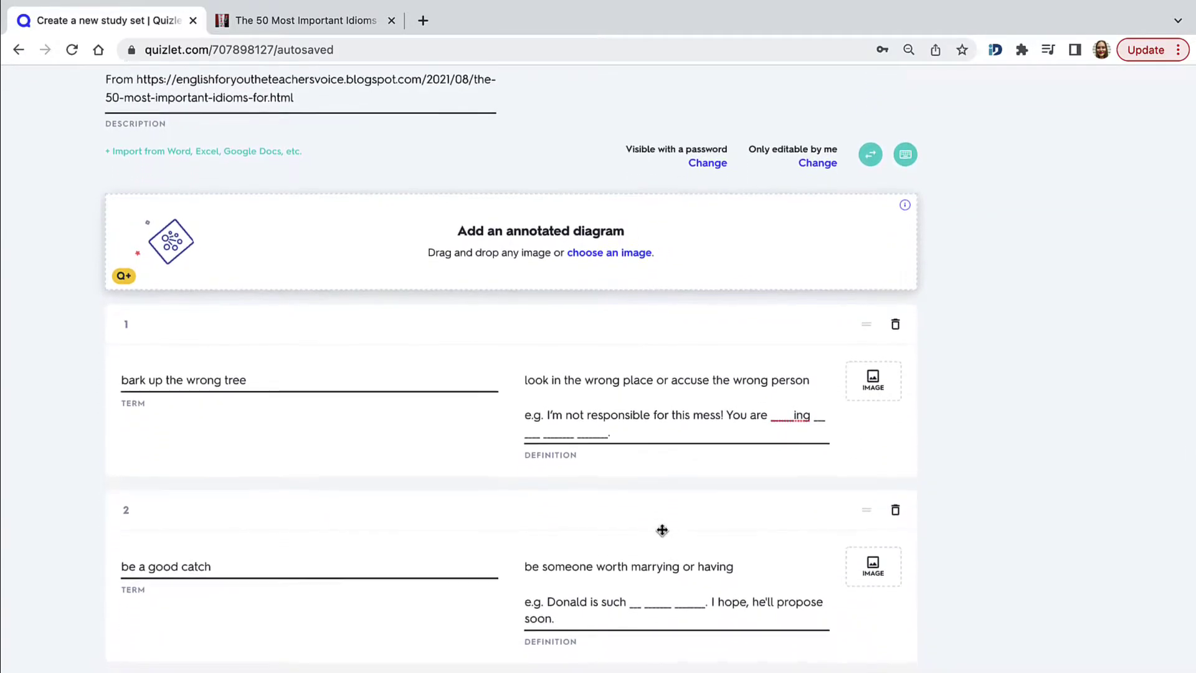
scroll(661, 529, "down", 3)
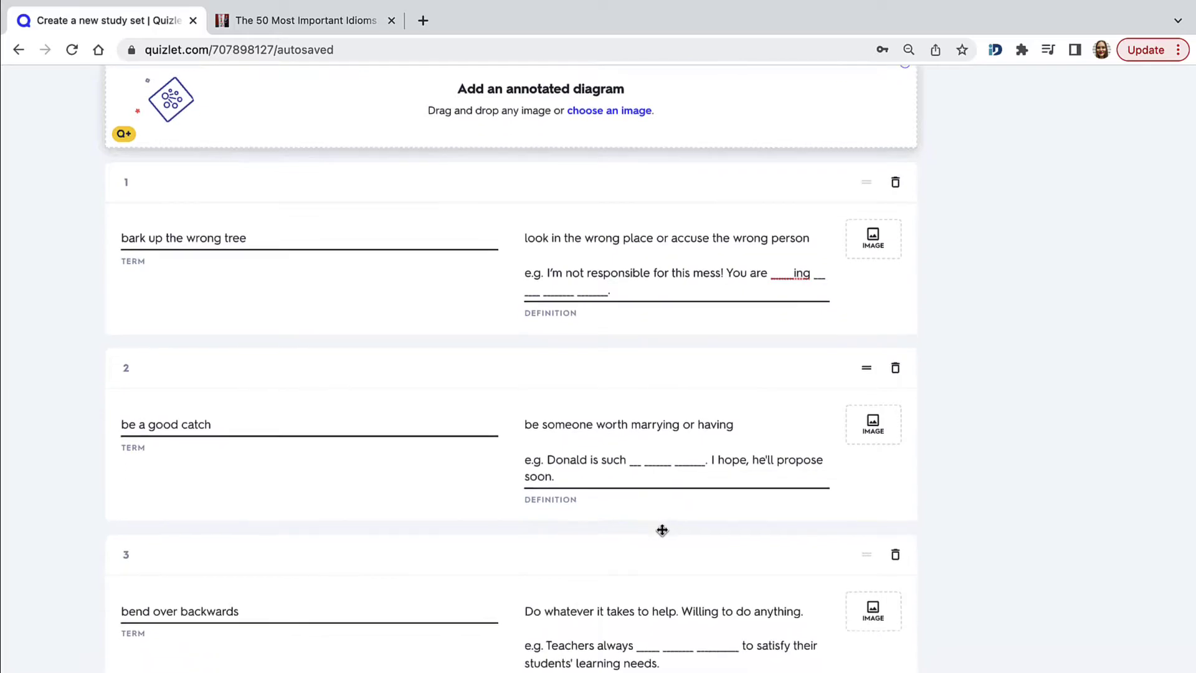
scroll(661, 529, "down", 2)
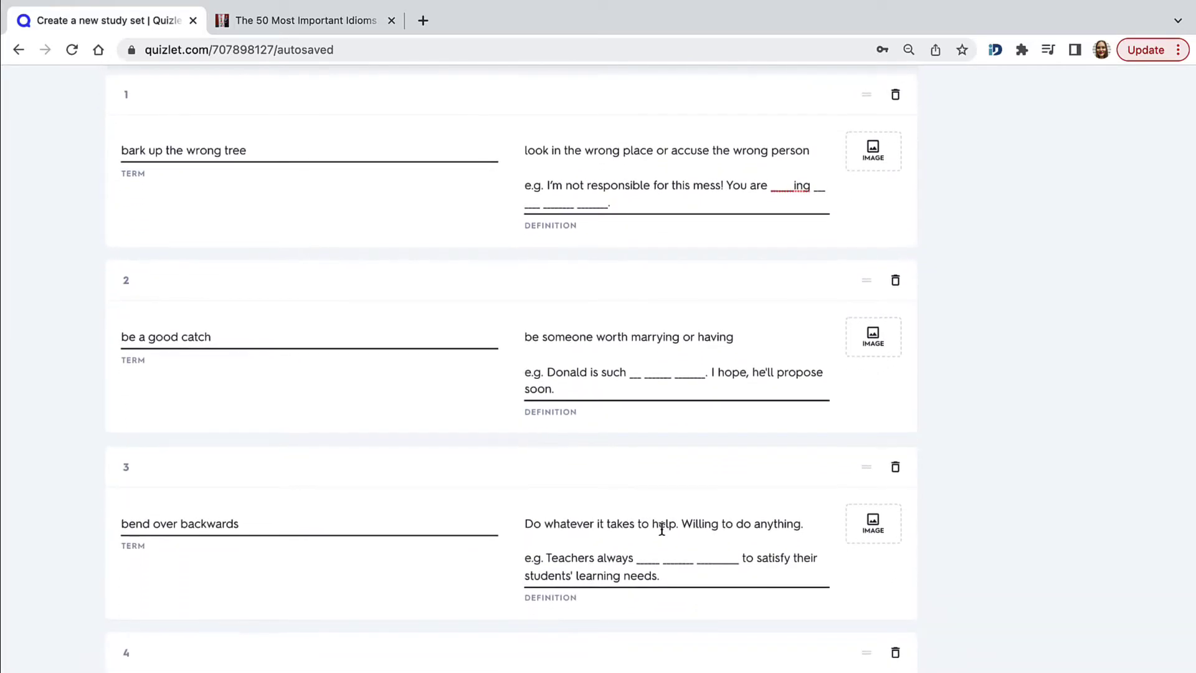
left_click(391, 20)
- Search Google Images for 'bark up the wrong tree'
left_click(224, 20)
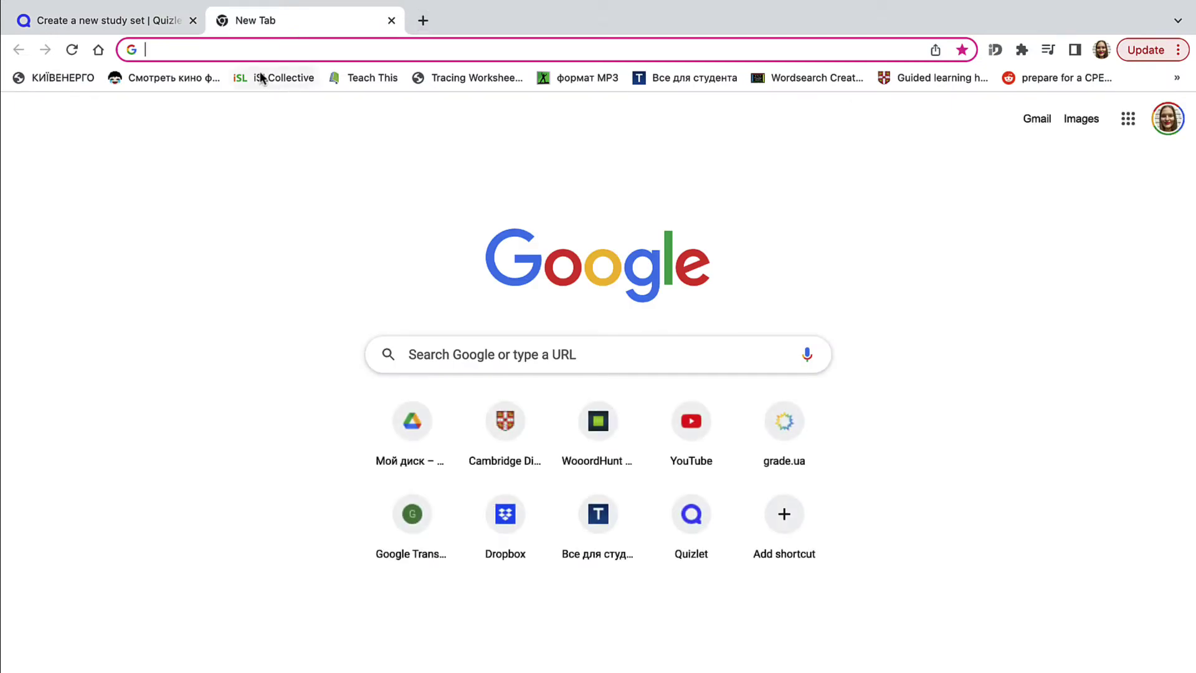
type("bark up the")
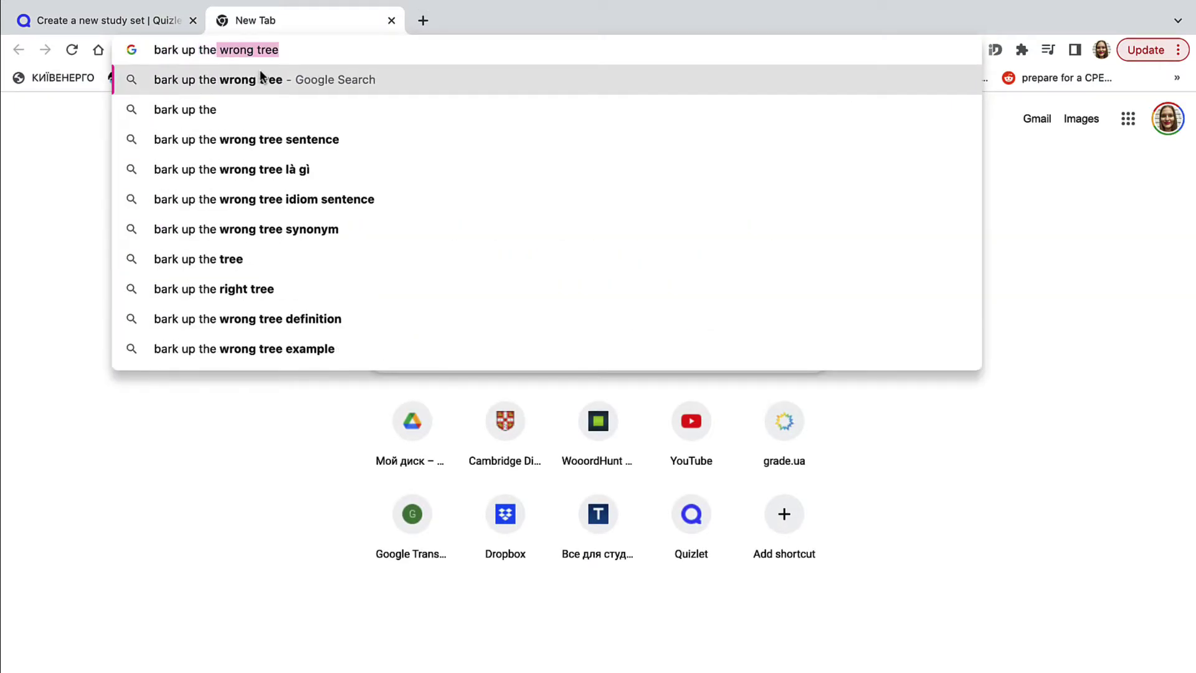
key("Right")
key("Return")
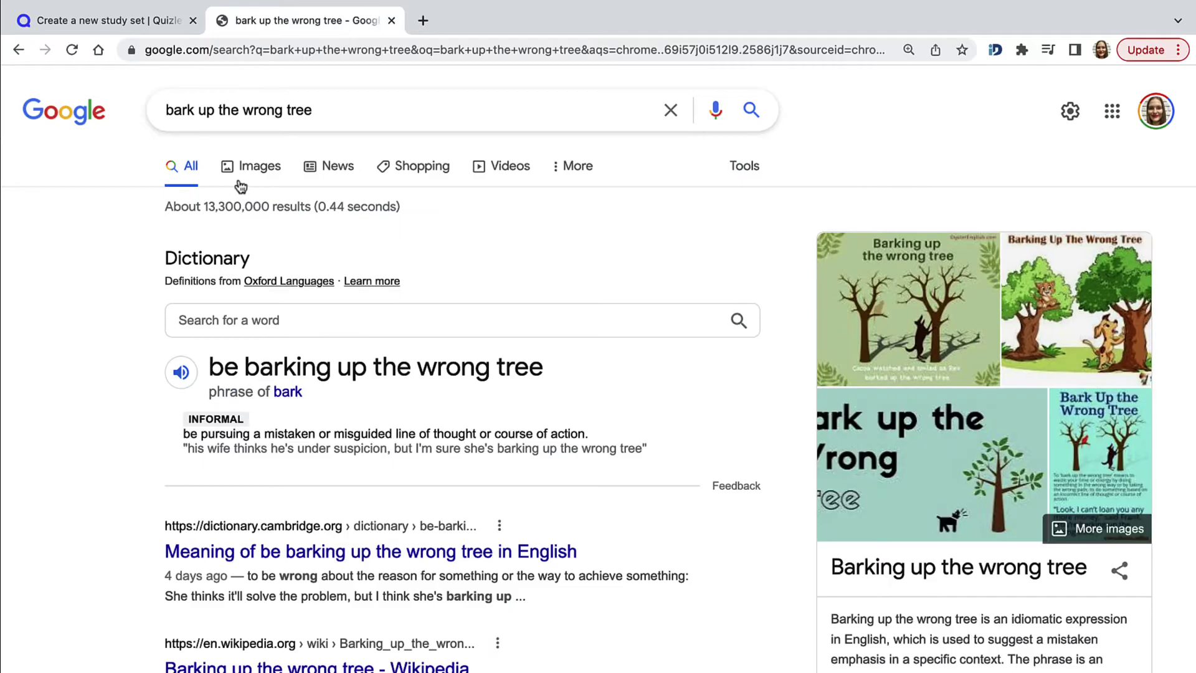
left_click(258, 170)
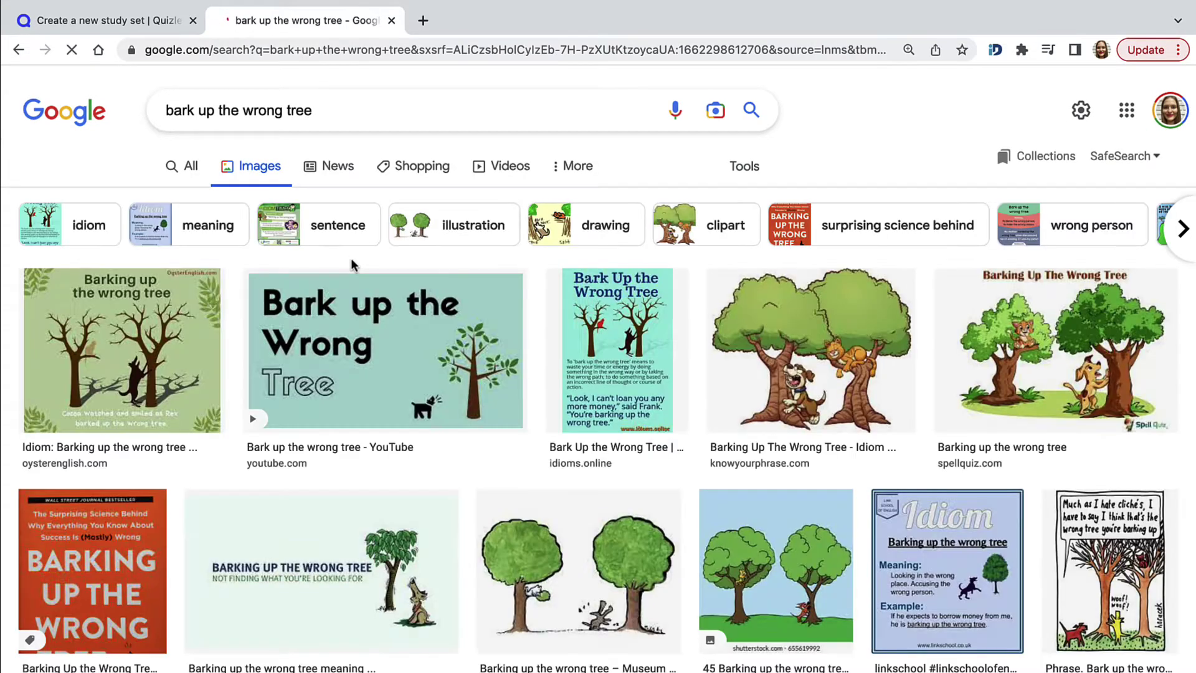
scroll(353, 274, "down", 1)
scroll(353, 274, "down", 3)
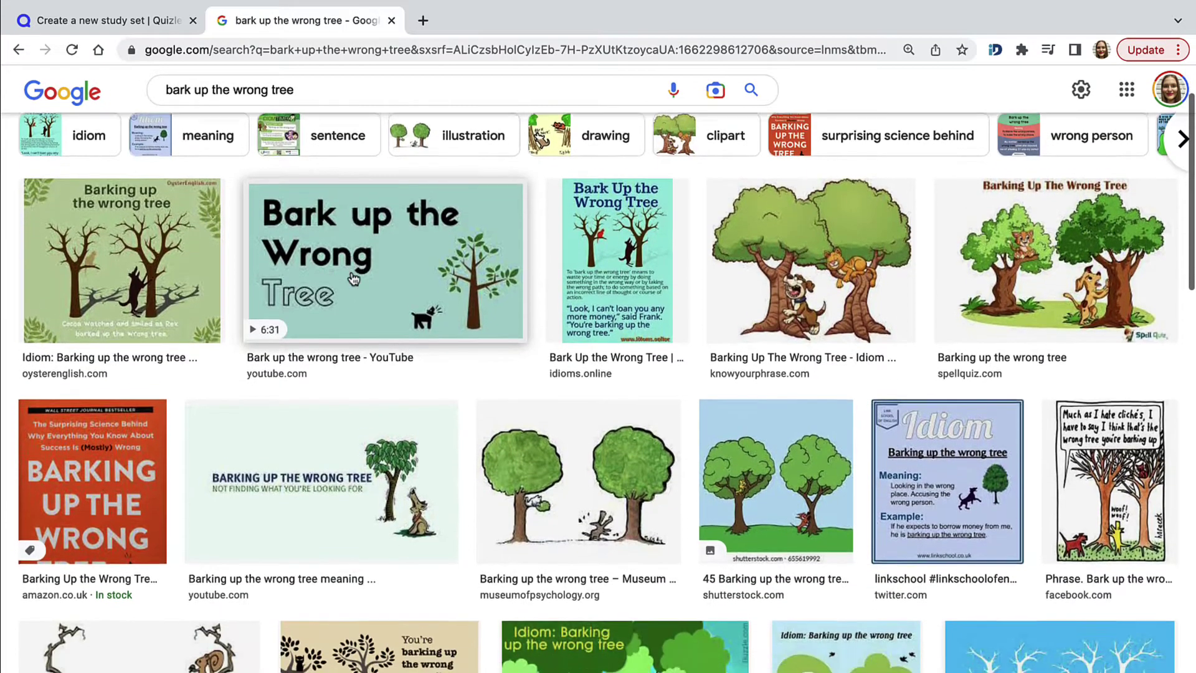
- Save the dog-and-cat tree cartoon and drop it onto card 1's image slot
left_click(813, 274)
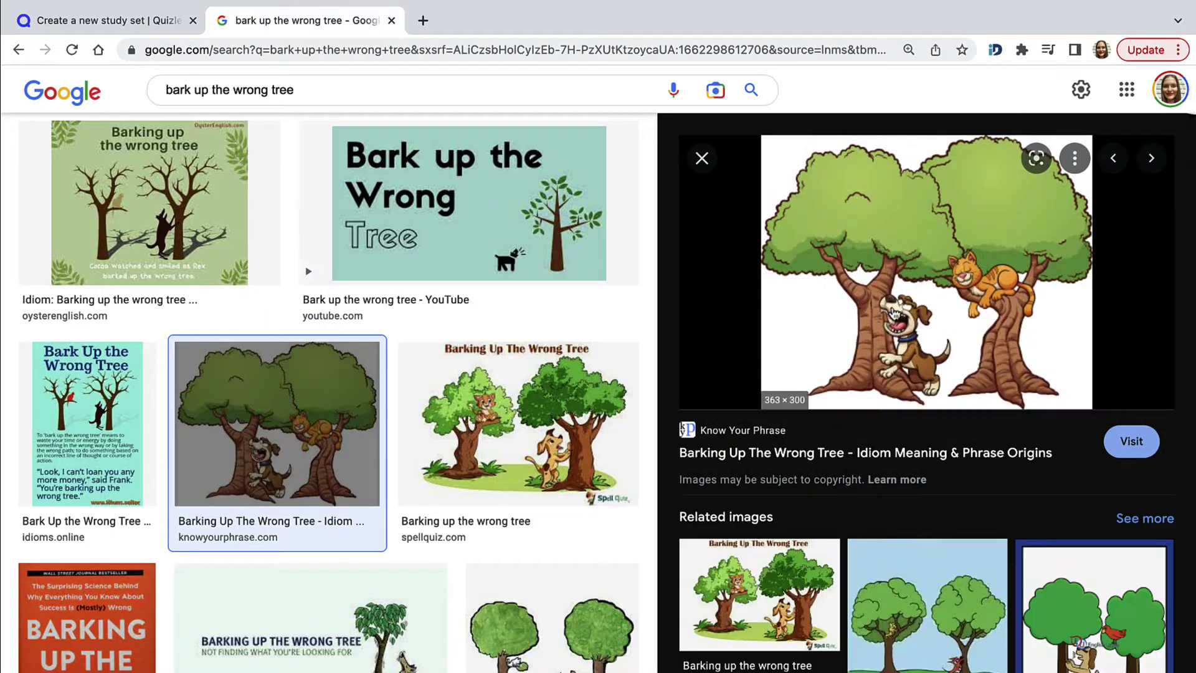
right_click(897, 302)
left_click(934, 463)
key("Return")
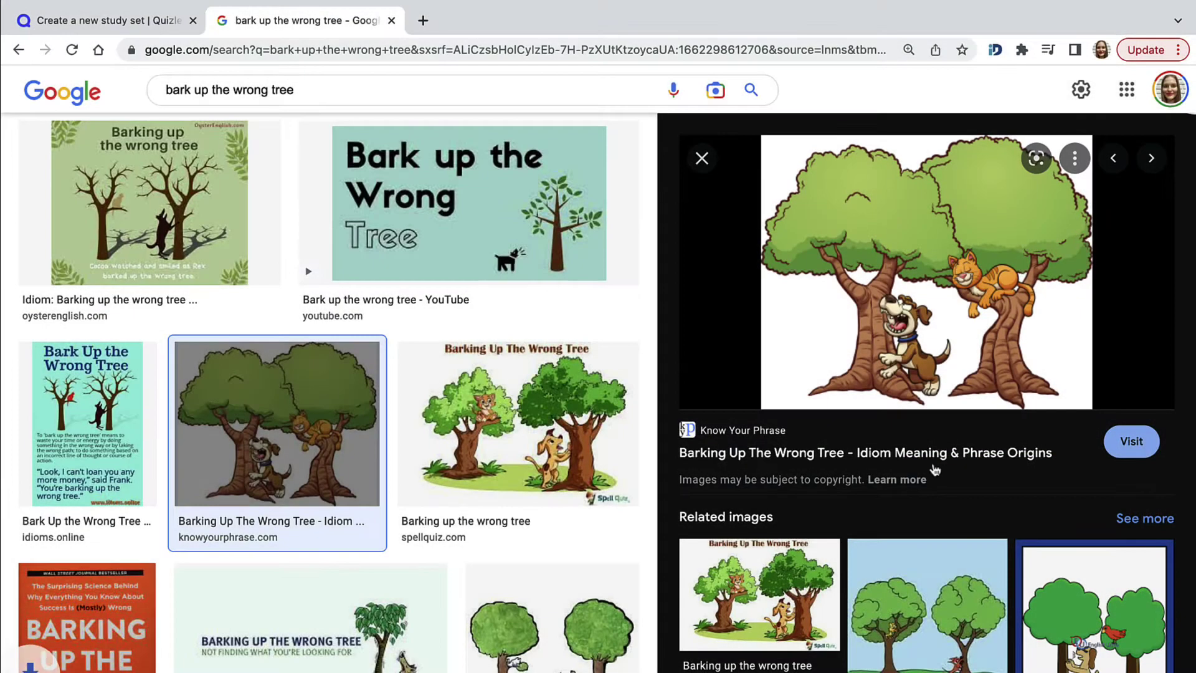
left_click(133, 20)
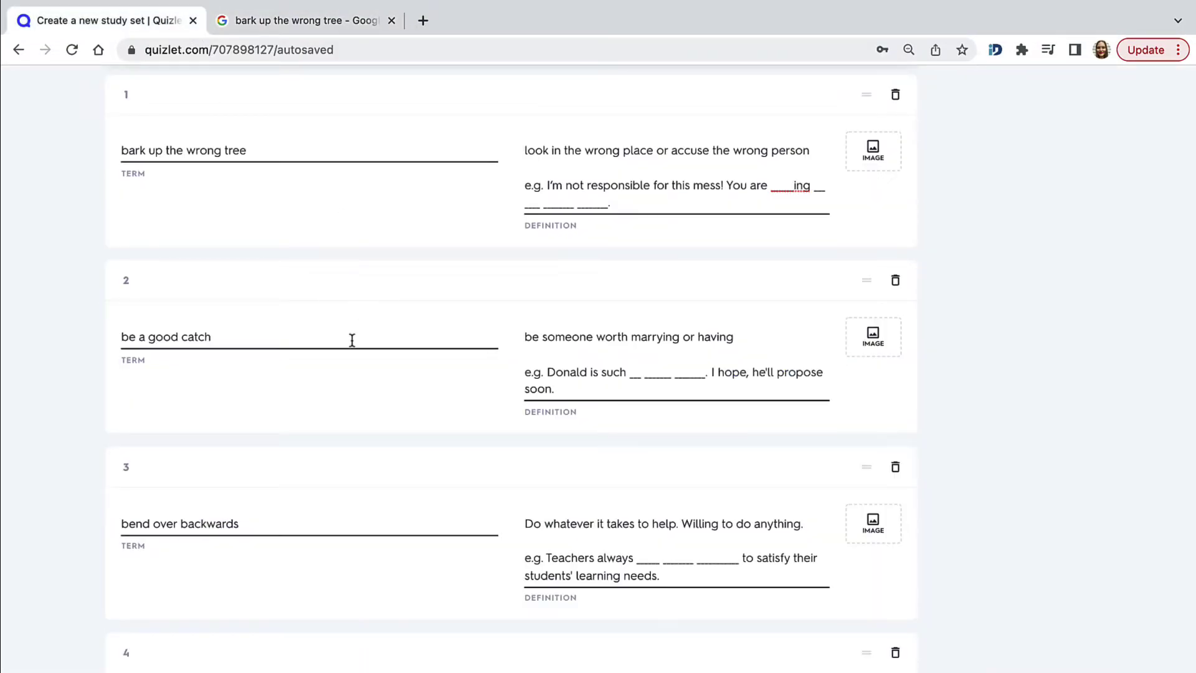
scroll(352, 340, "up", 2)
left_click_drag(735, 439, 707, 254)
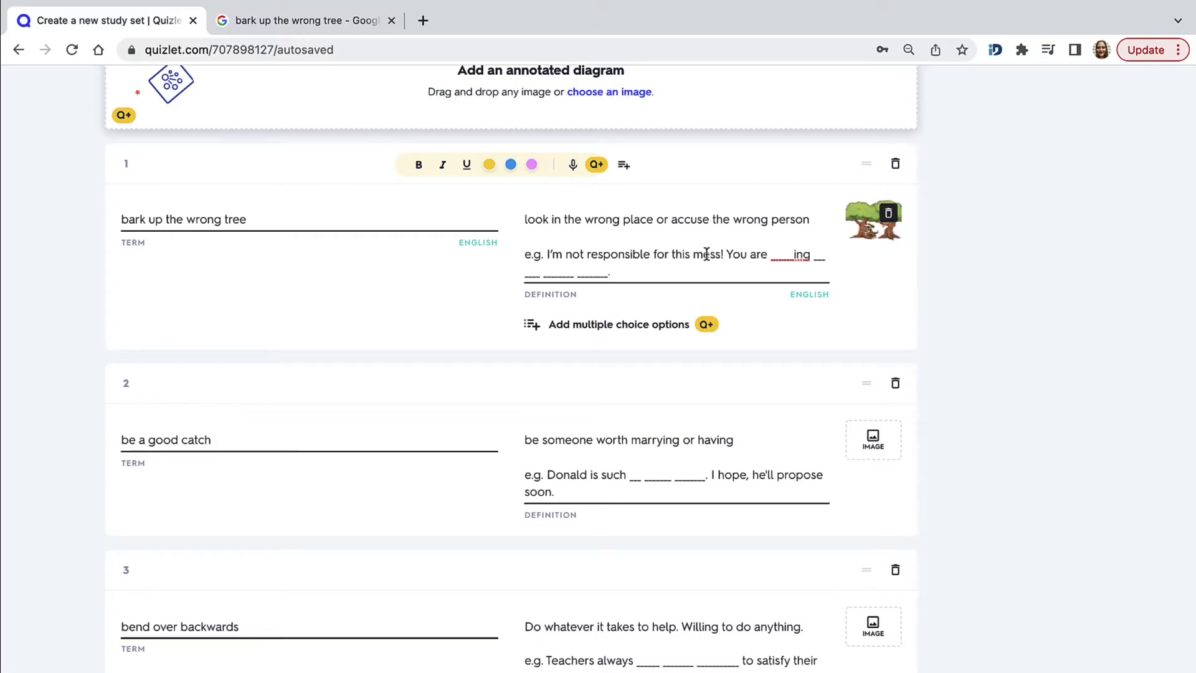
- Search Google Images for 'be a good catch' and browse the results
left_click(276, 20)
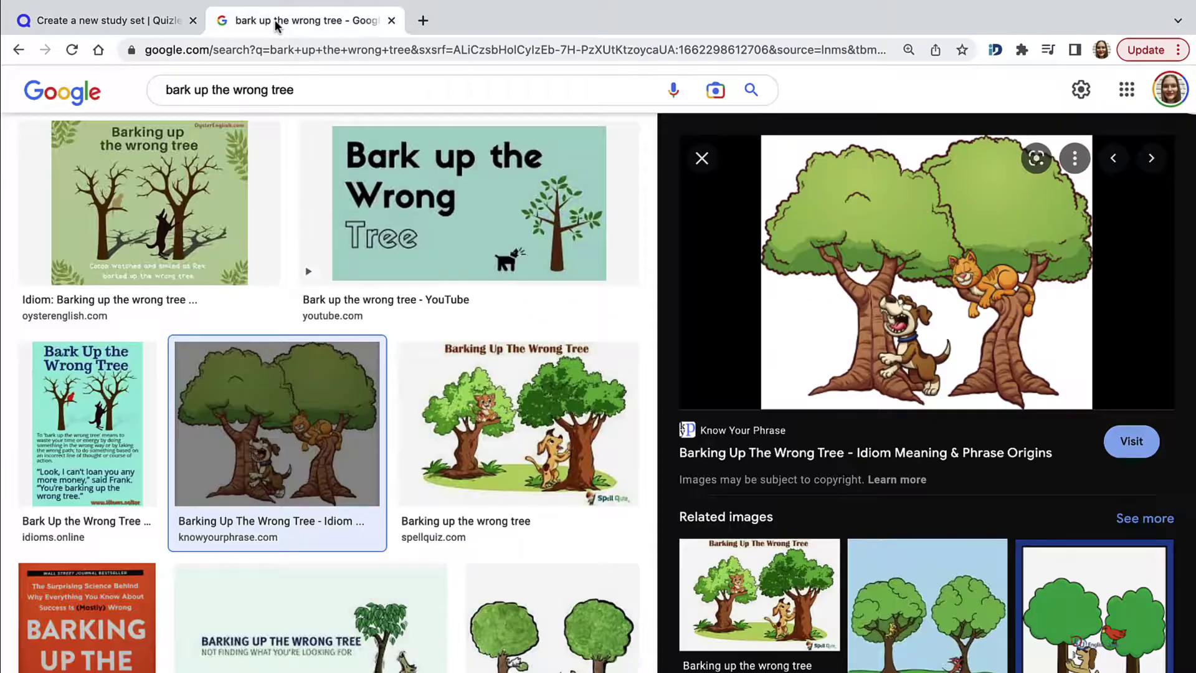
left_click_drag(303, 89, 158, 83)
type("be a good c")
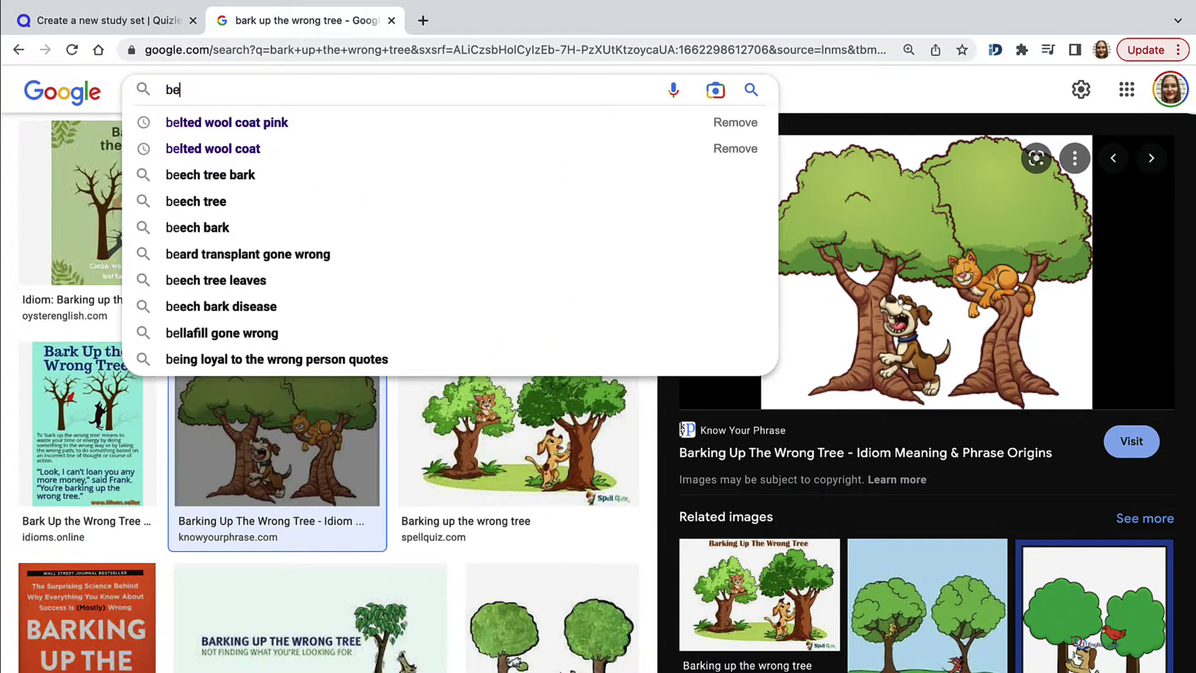
type("atch")
key("Return")
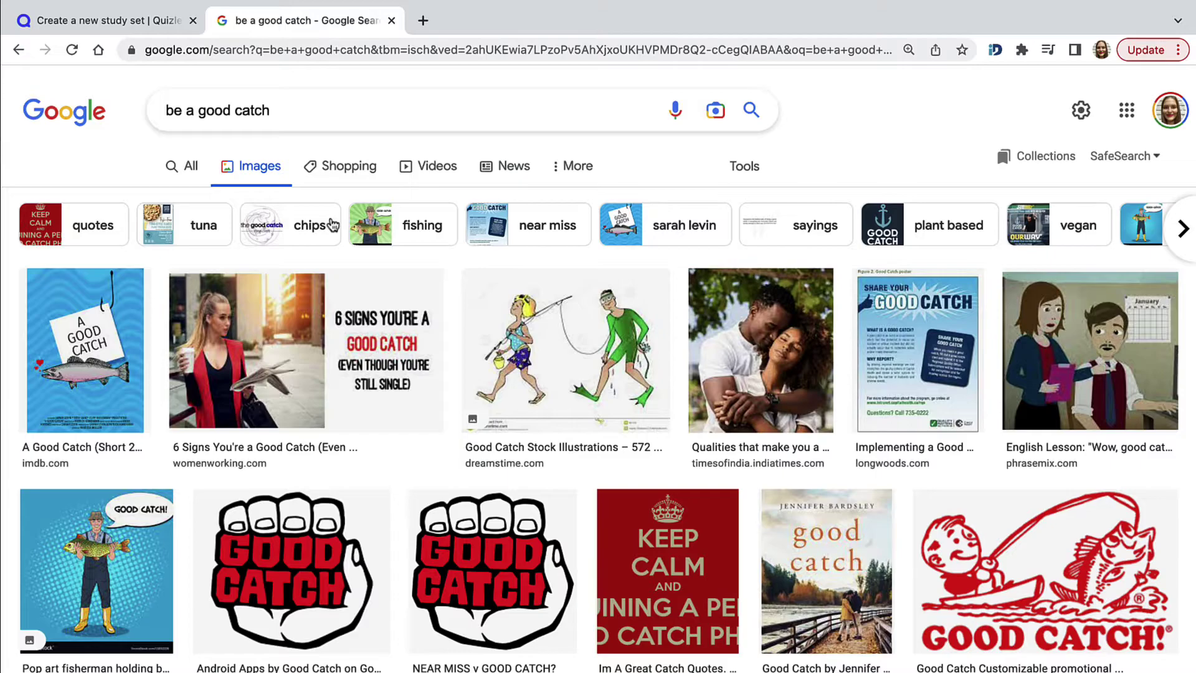
scroll(332, 225, "down", 4)
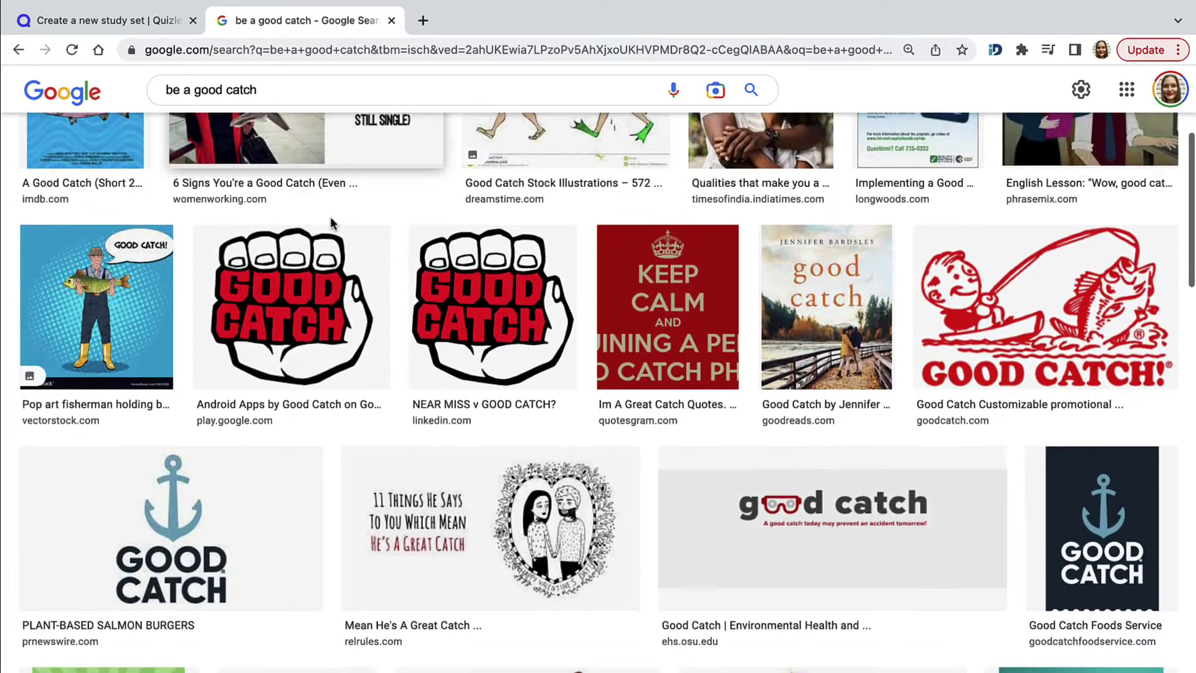
scroll(332, 225, "down", 4)
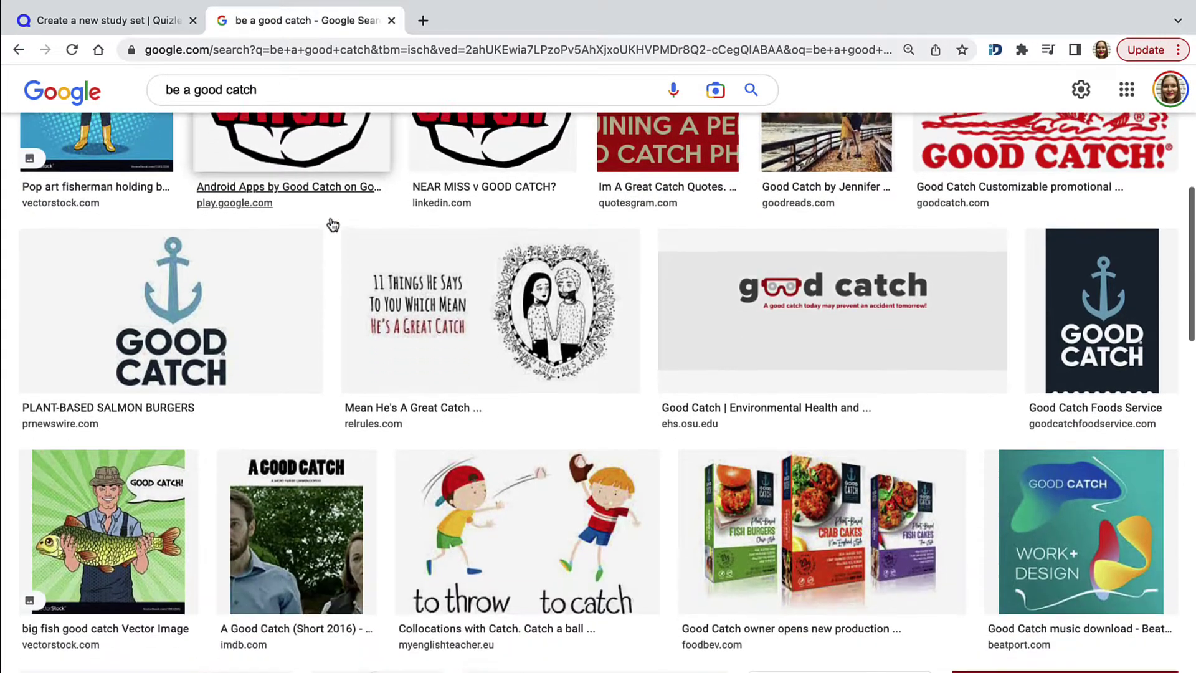
scroll(332, 225, "down", 4)
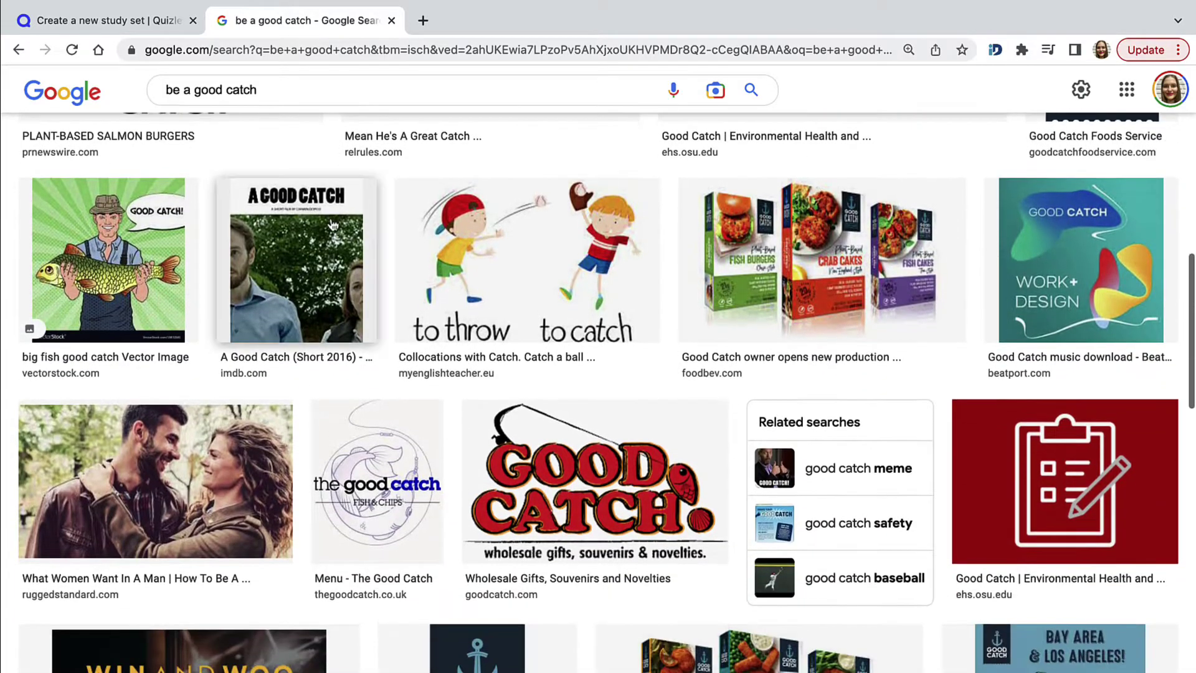
scroll(332, 225, "down", 12)
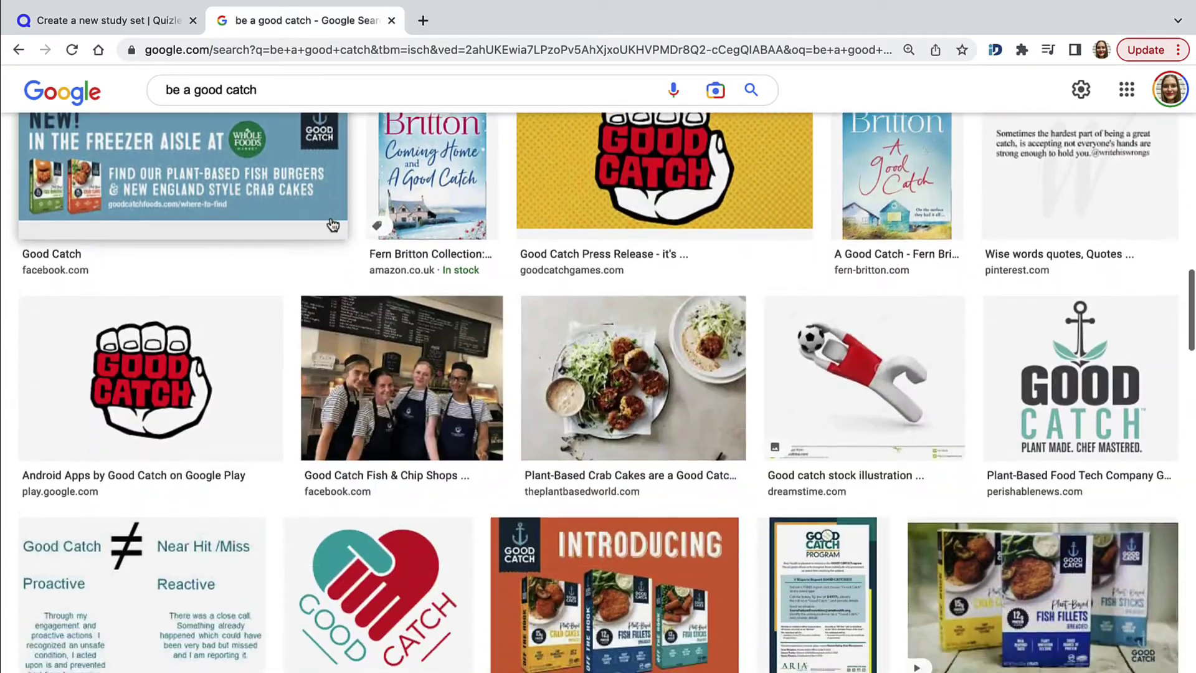
scroll(332, 225, "down", 6)
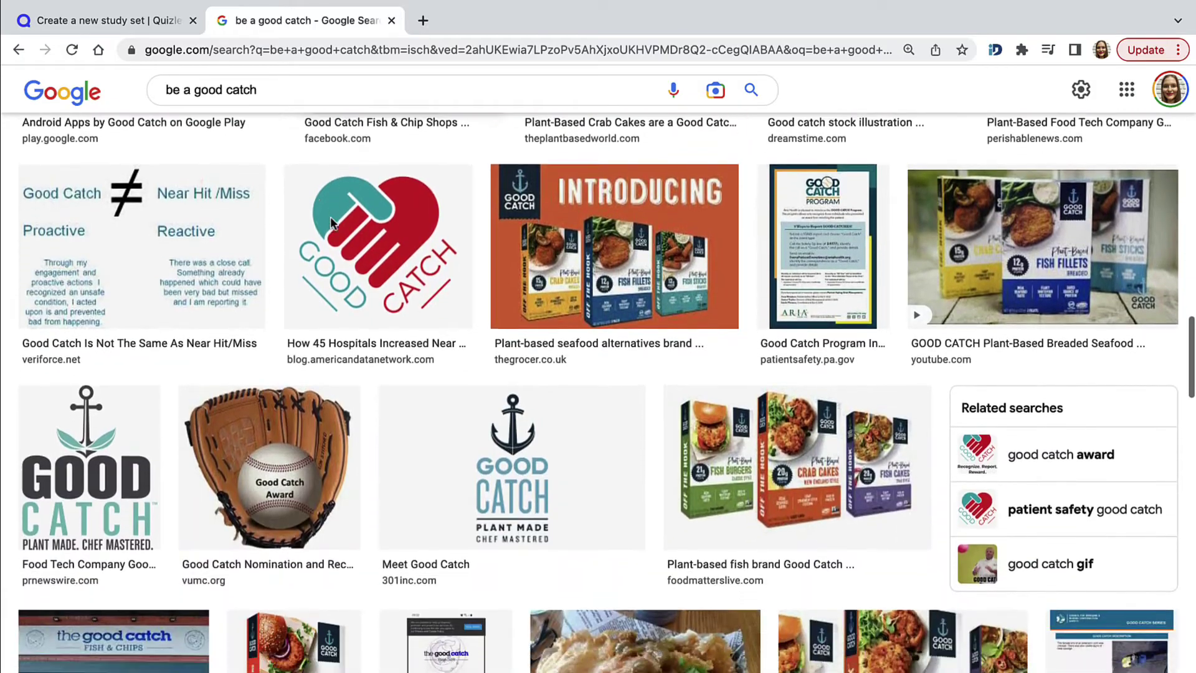
scroll(332, 225, "down", 11)
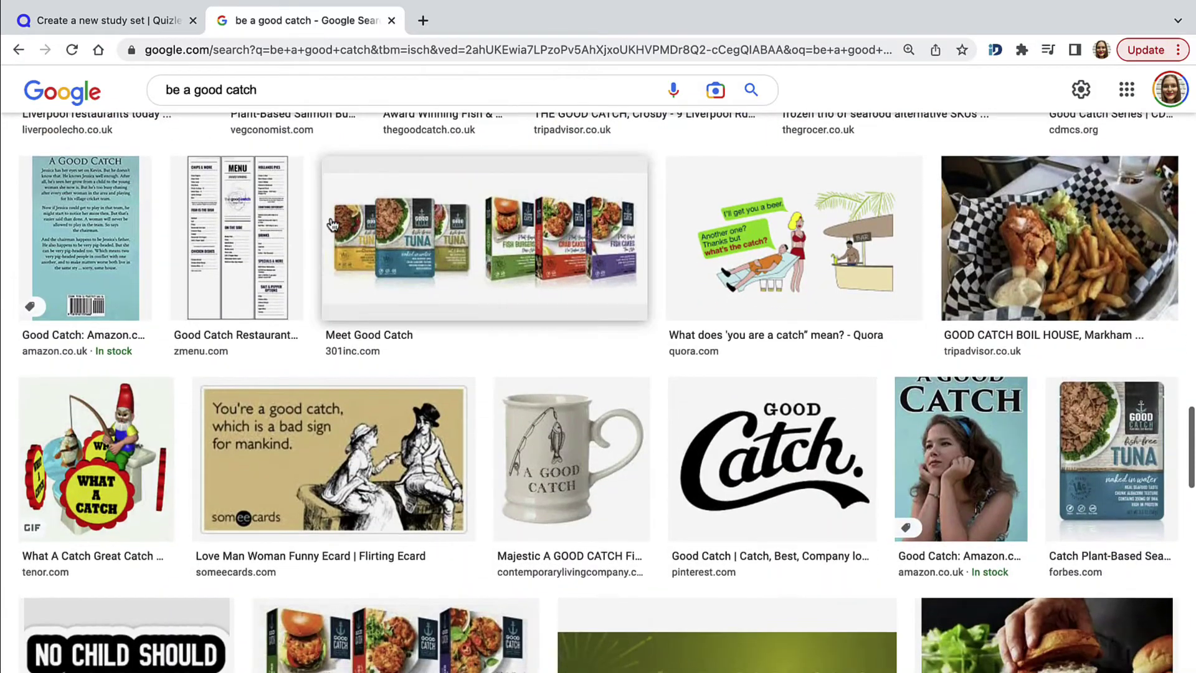
scroll(333, 225, "down", 2)
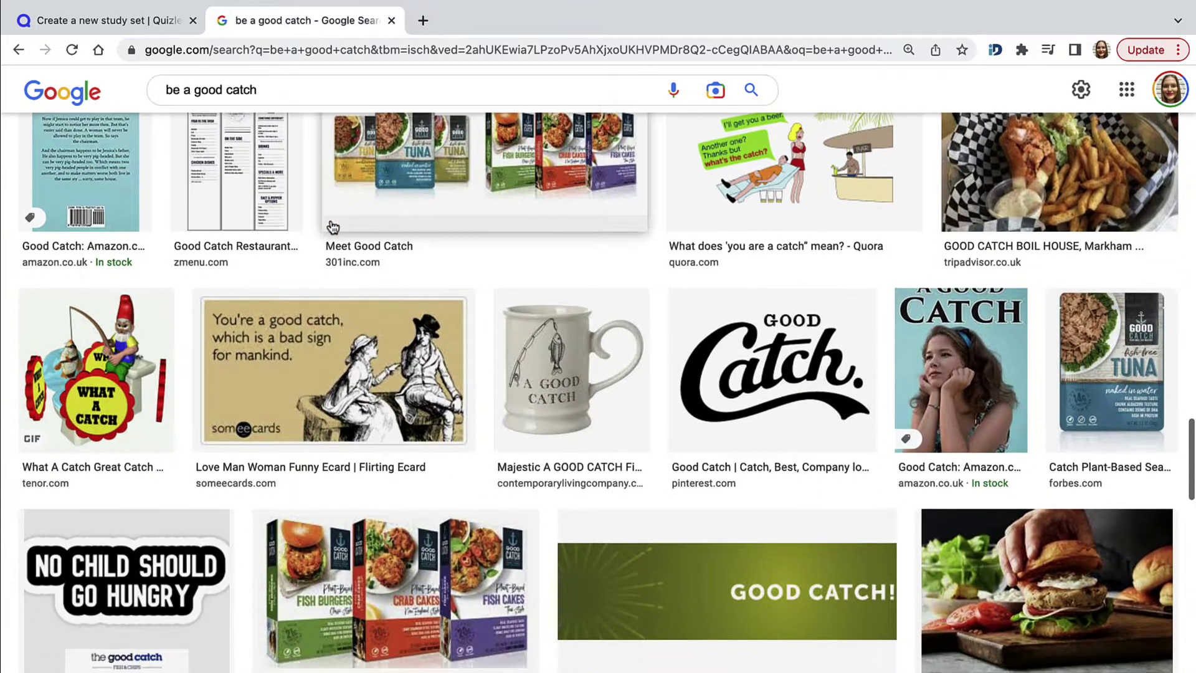
scroll(330, 249, "down", 12)
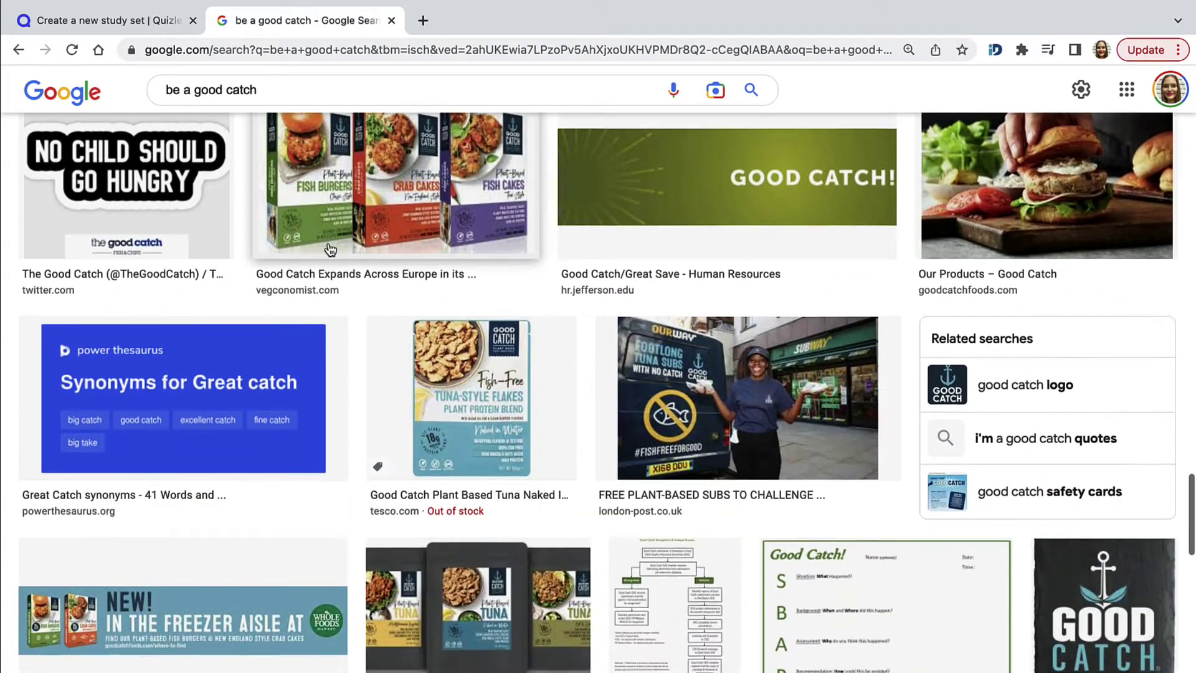
scroll(330, 250, "up", 14)
scroll(330, 249, "up", 10)
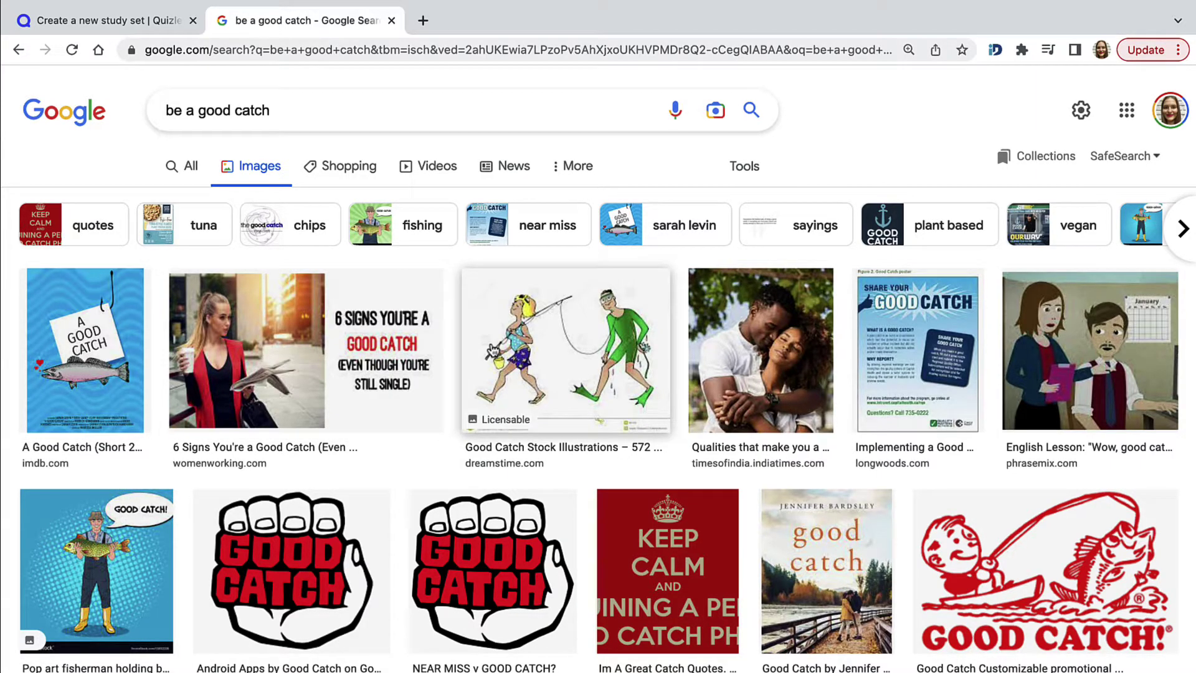
scroll(492, 348, "down", 1)
scroll(492, 349, "up", 1)
- Screenshot the red Good Catch fishing cartoon and drop it onto card 2's image slot
left_click(945, 553)
right_click(911, 251)
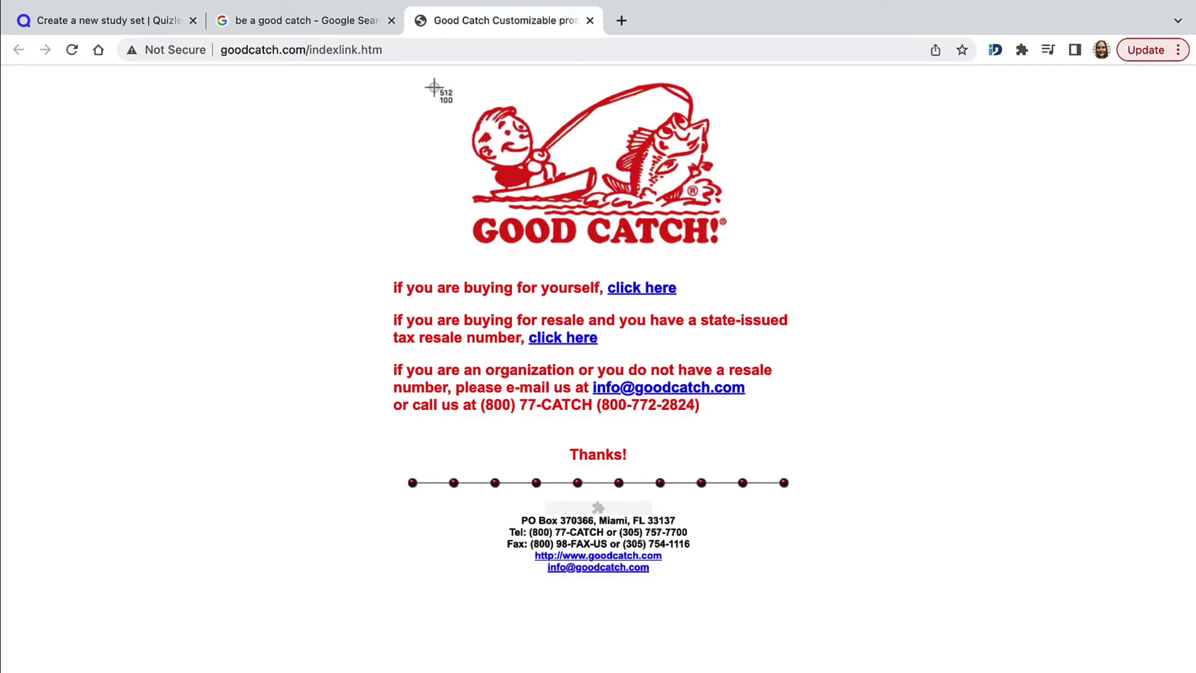
left_click_drag(413, 72, 751, 217)
left_click(100, 19)
left_click_drag(1119, 639, 799, 431)
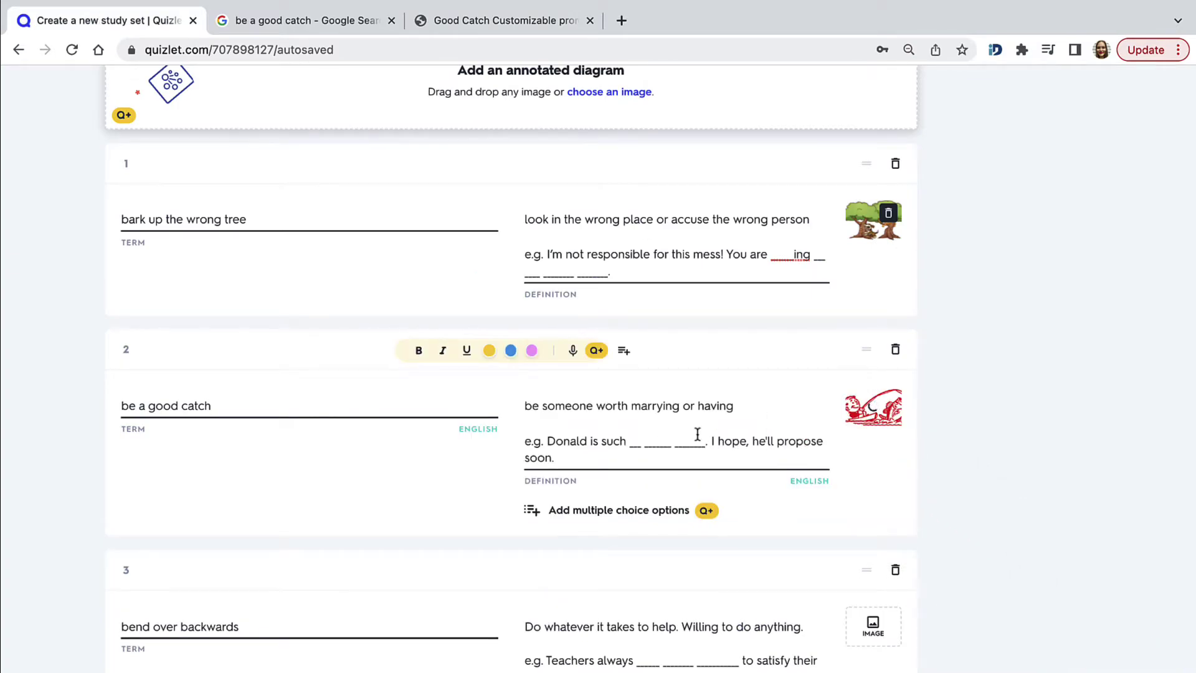
scroll(696, 432, "down", 4)
- Close the Good Catch tab and search Google Images for 'bend over backwards'
scroll(696, 433, "down", 2)
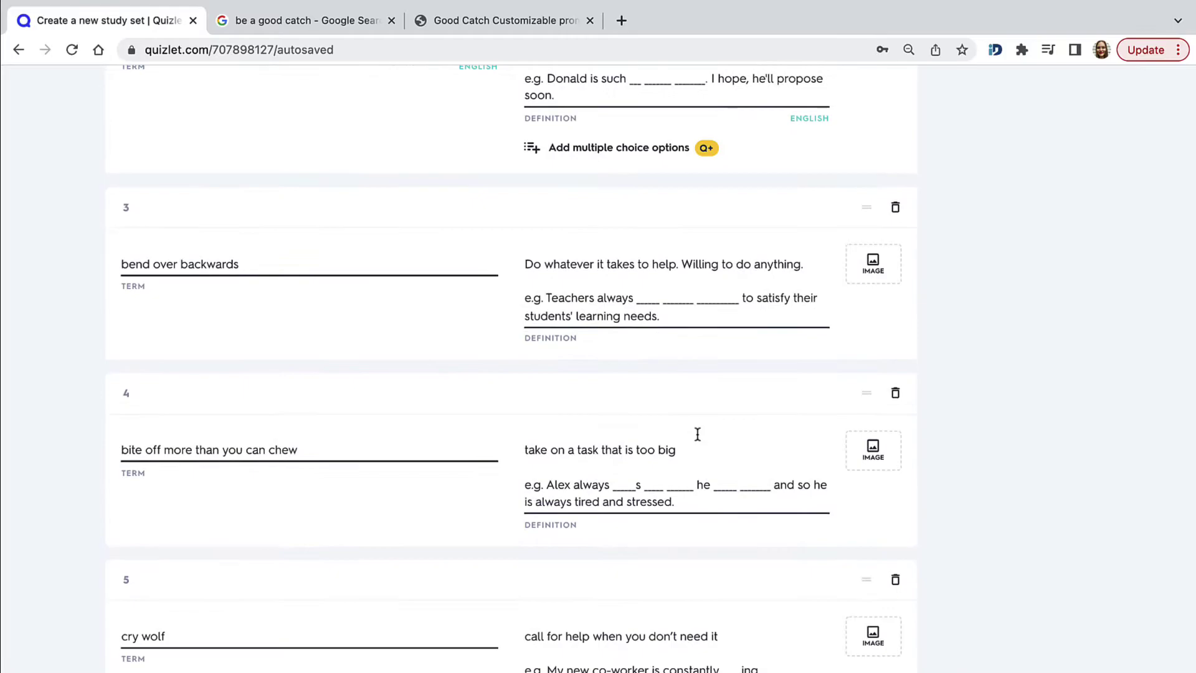
left_click(590, 20)
left_click(307, 21)
left_click_drag(267, 102, 134, 100)
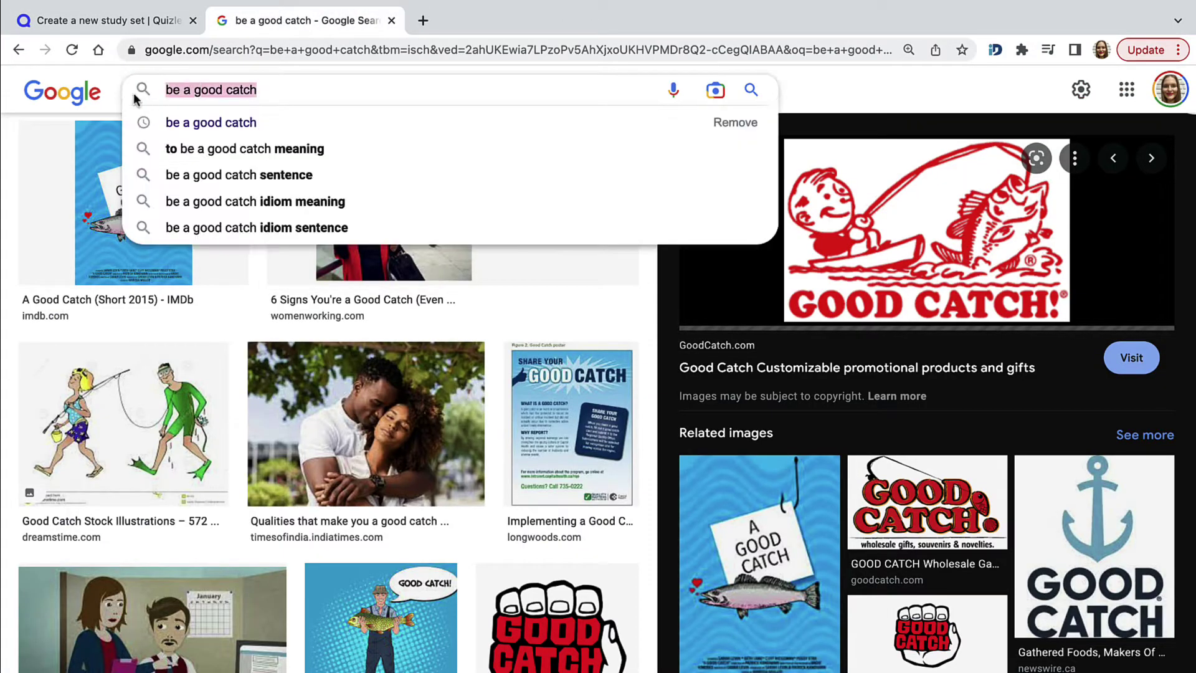
type("bend ov")
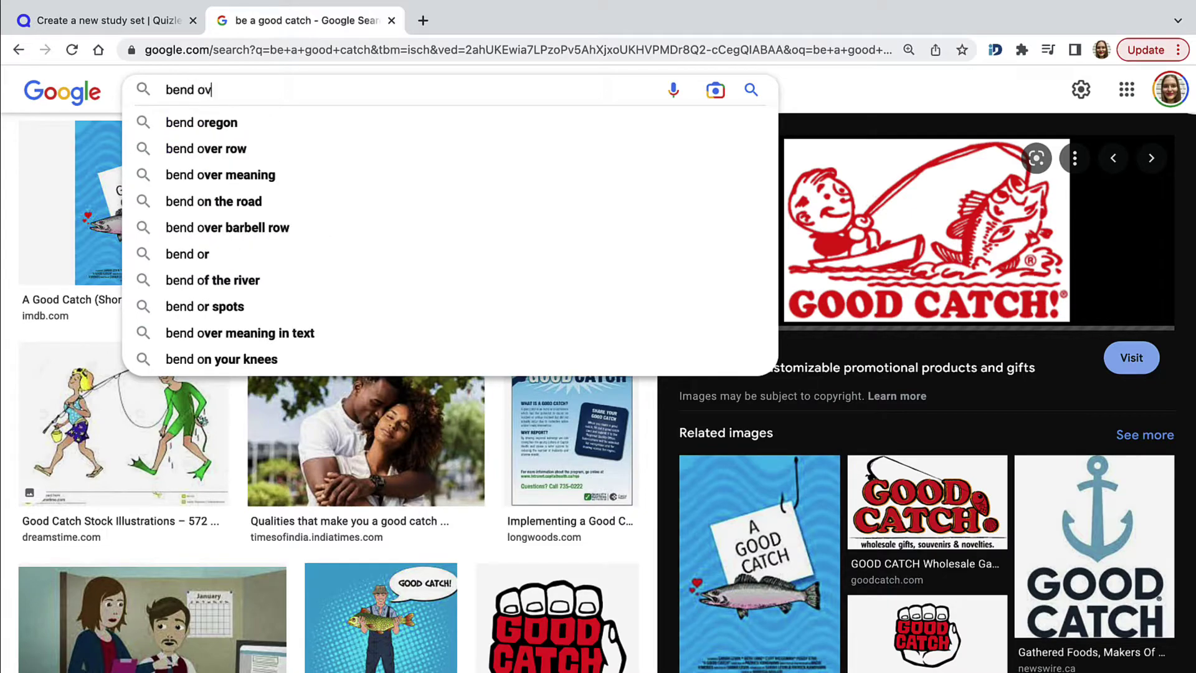
type("er bac")
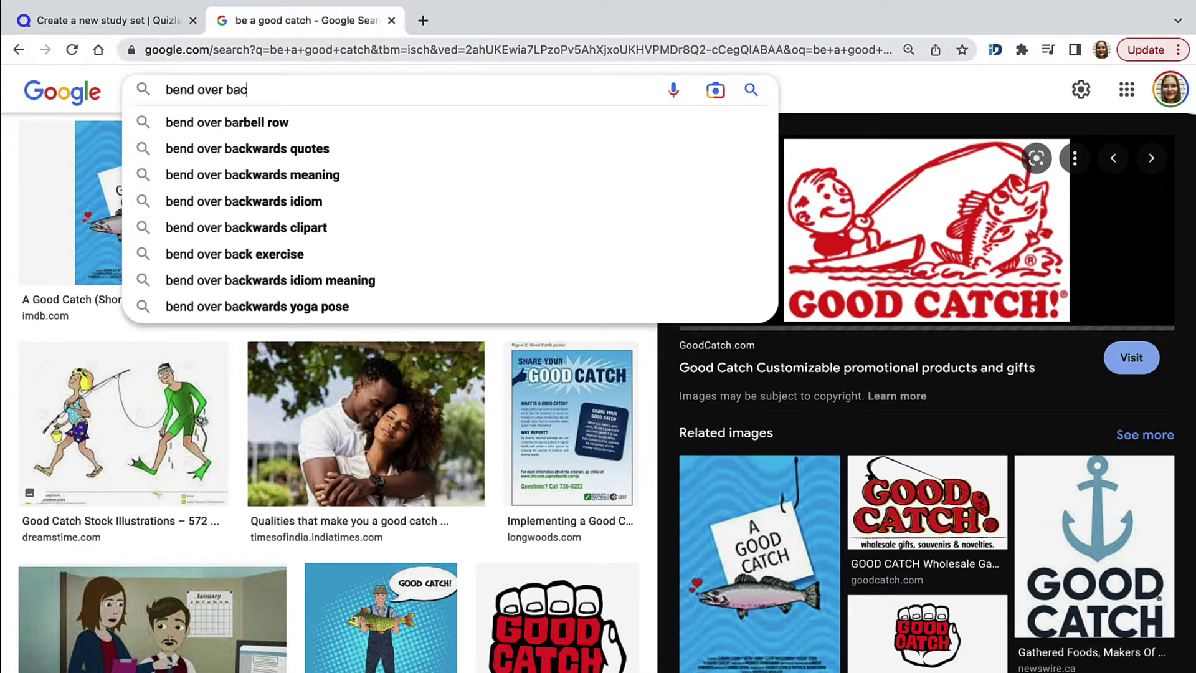
type("kwards")
key("Return")
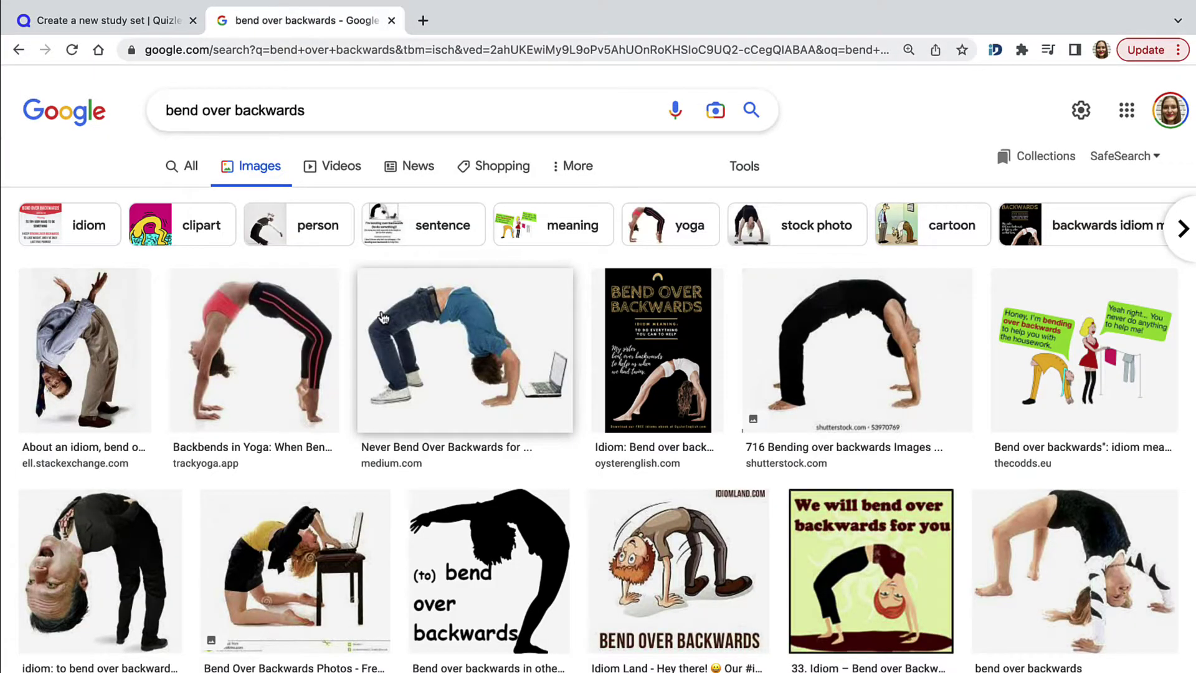
- Save the upside-down bending man image to the computer
scroll(383, 318, "down", 3)
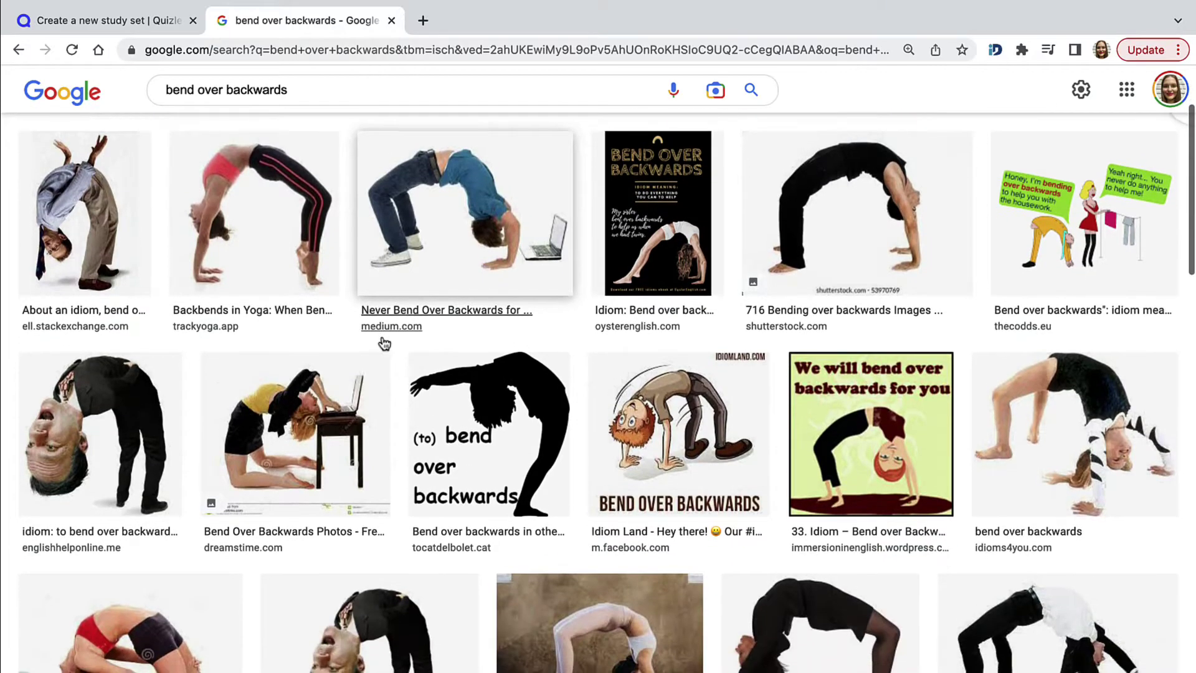
left_click(100, 424)
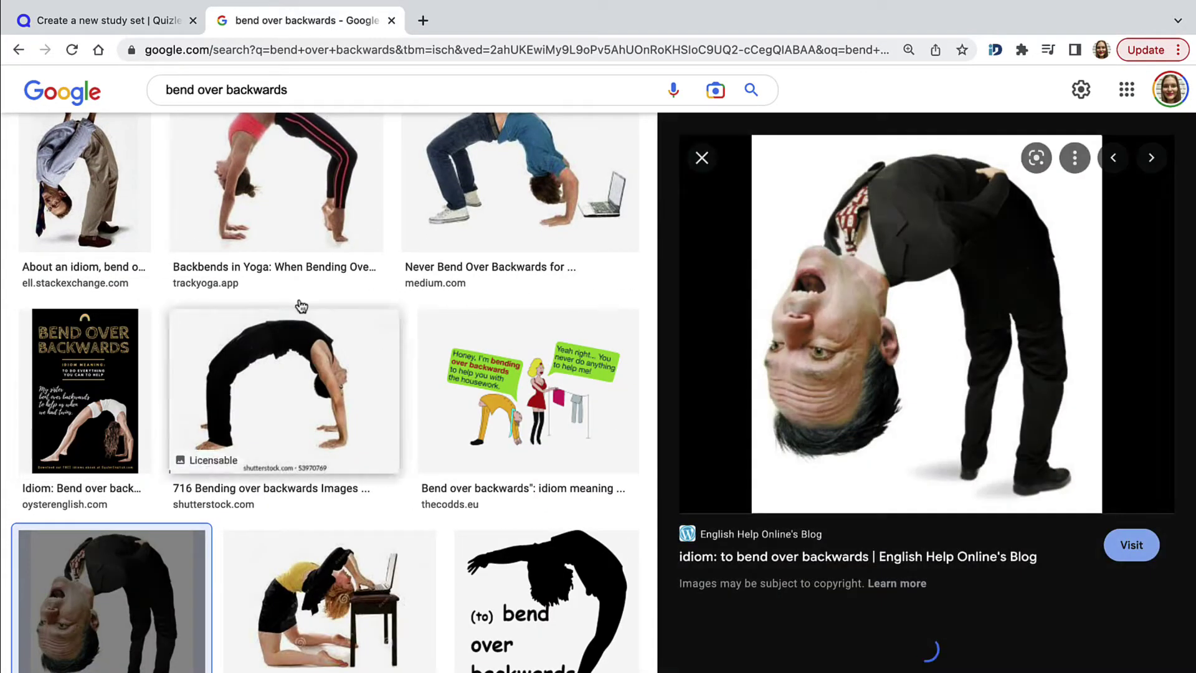
right_click(853, 353)
left_click(896, 510)
left_click(690, 418)
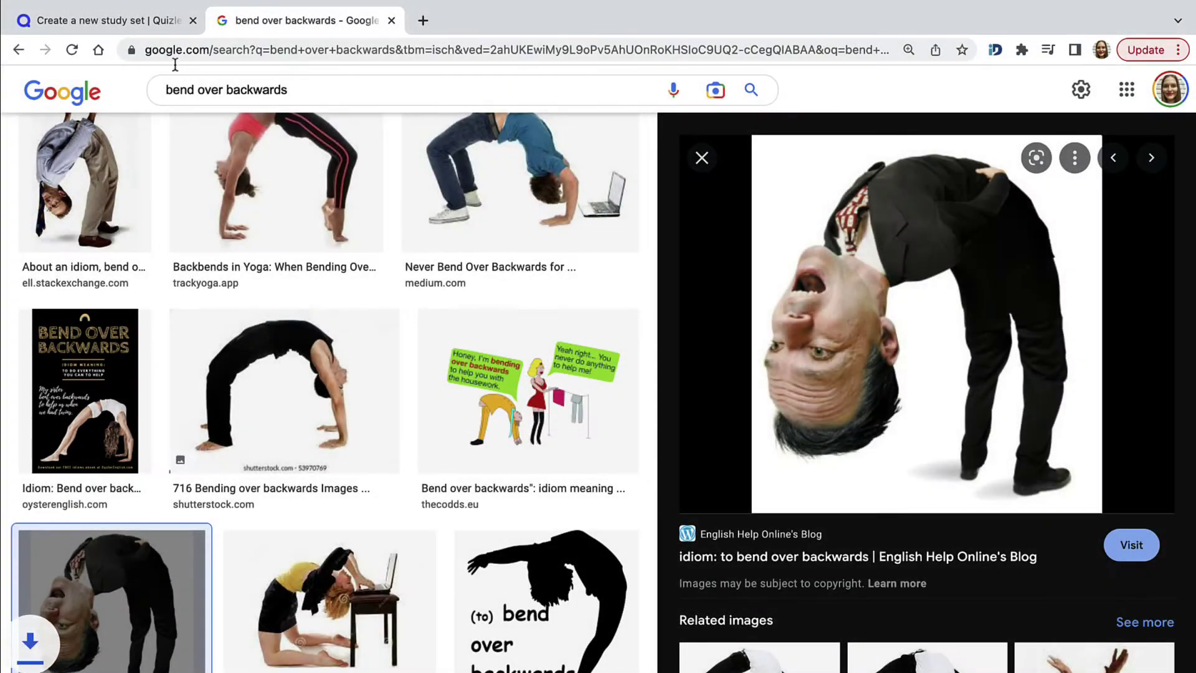
- Add the saved image to card 3 and select card 4's term for the next search
left_click(133, 22)
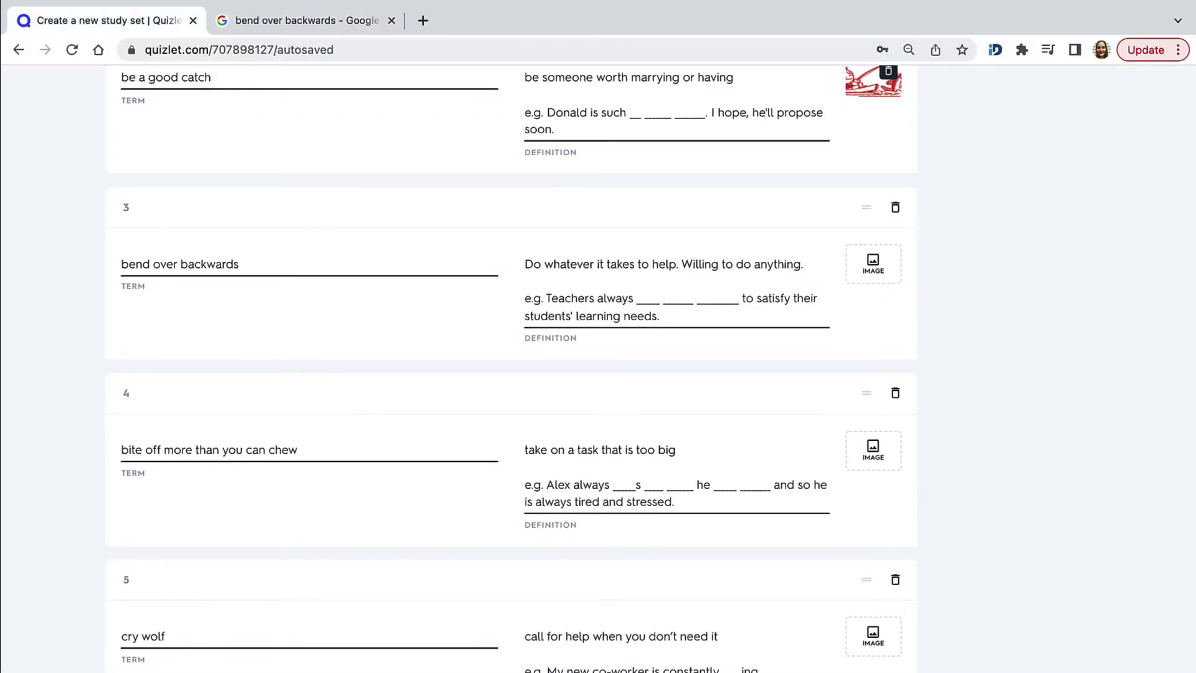
left_click_drag(688, 349, 750, 301)
scroll(750, 301, "down", 3)
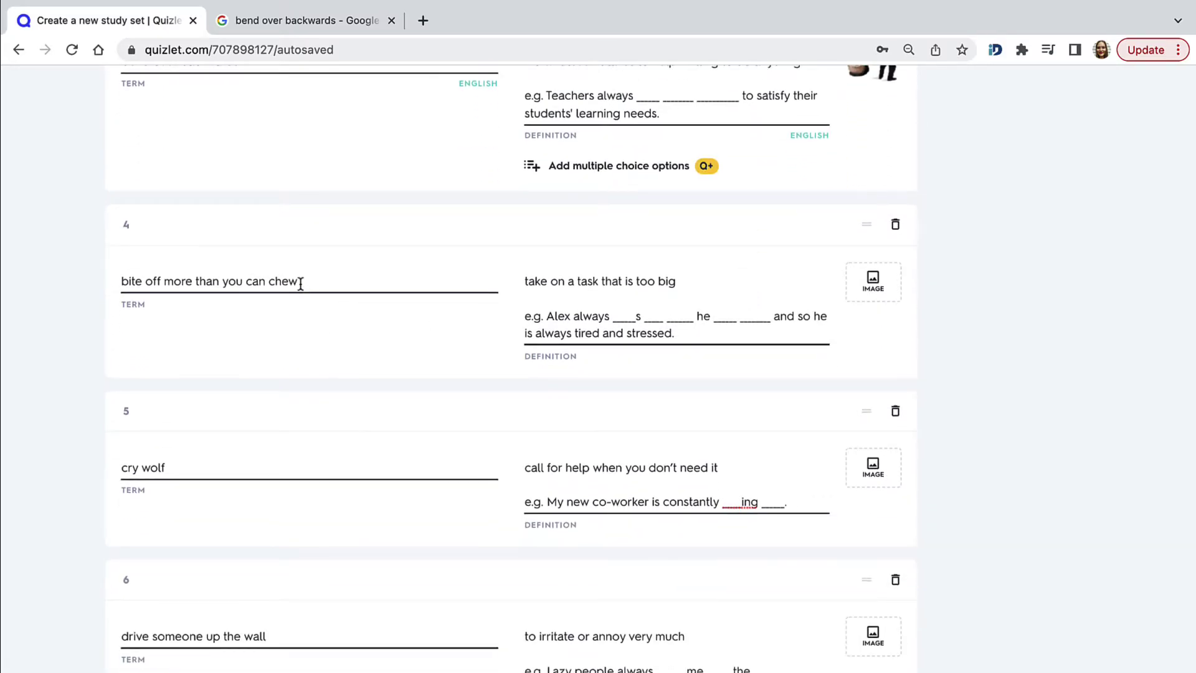
left_click_drag(300, 283, 142, 282)
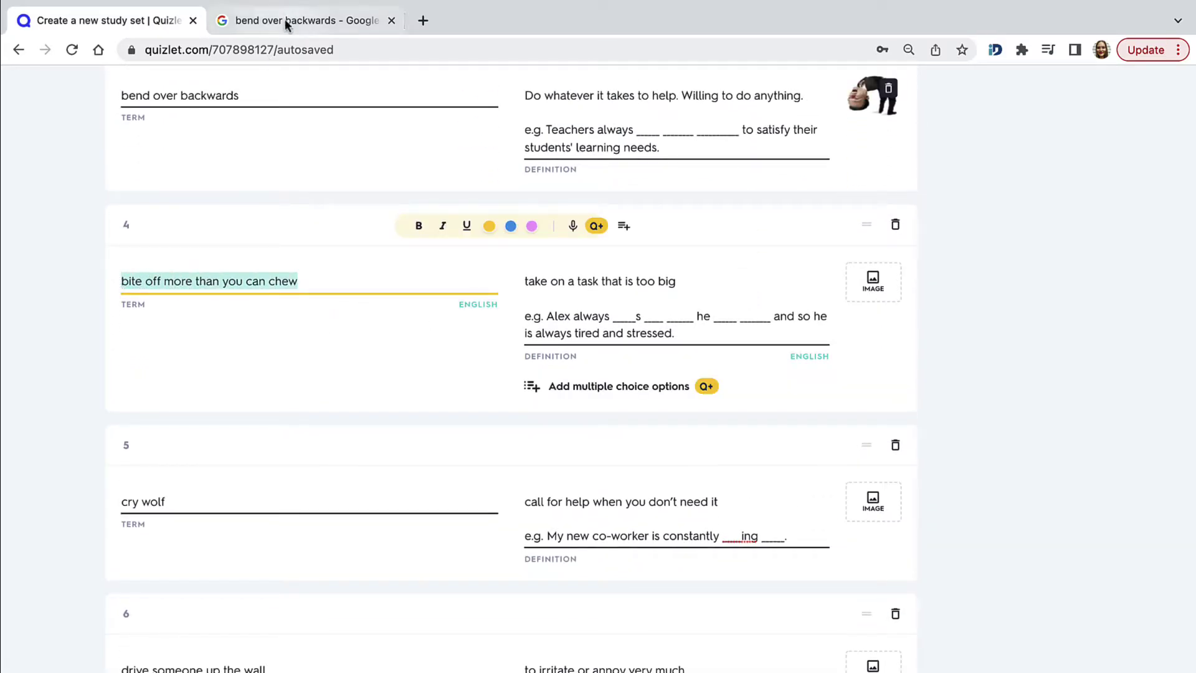
left_click(286, 19)
- Search Google Images for 'bite off more than you can chew' and save the baby-biting-watermelon photo
triple_click(160, 93)
type("bite off more than you can chew")
key("Return")
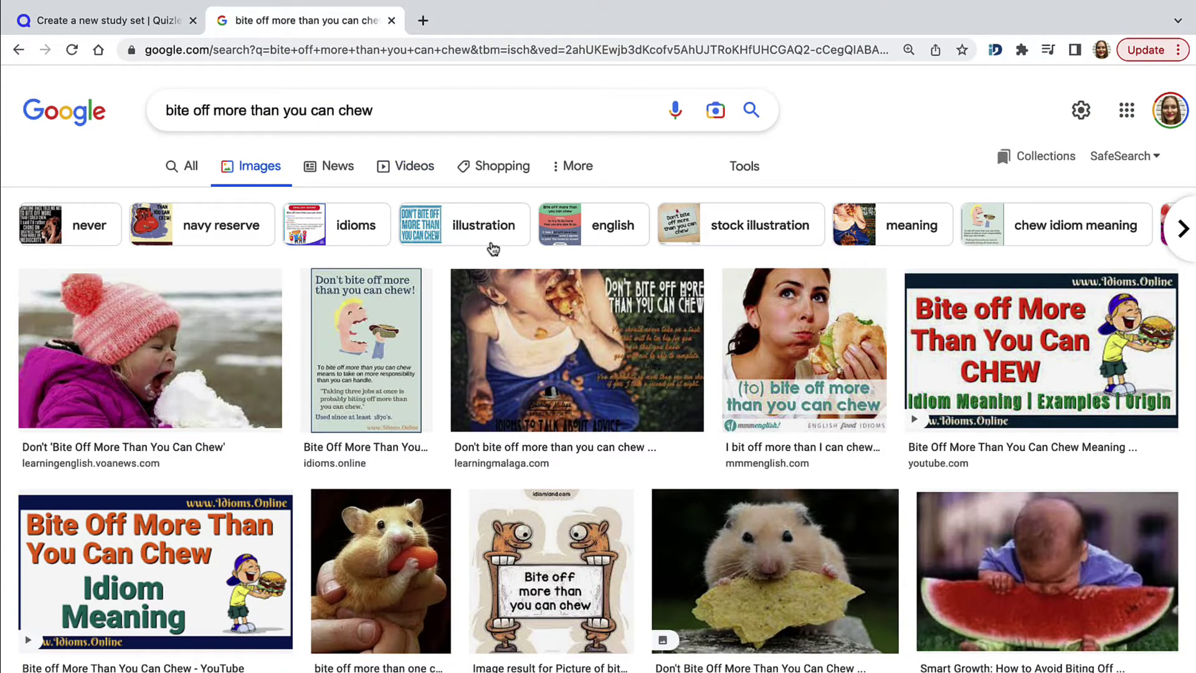
scroll(494, 250, "down", 5)
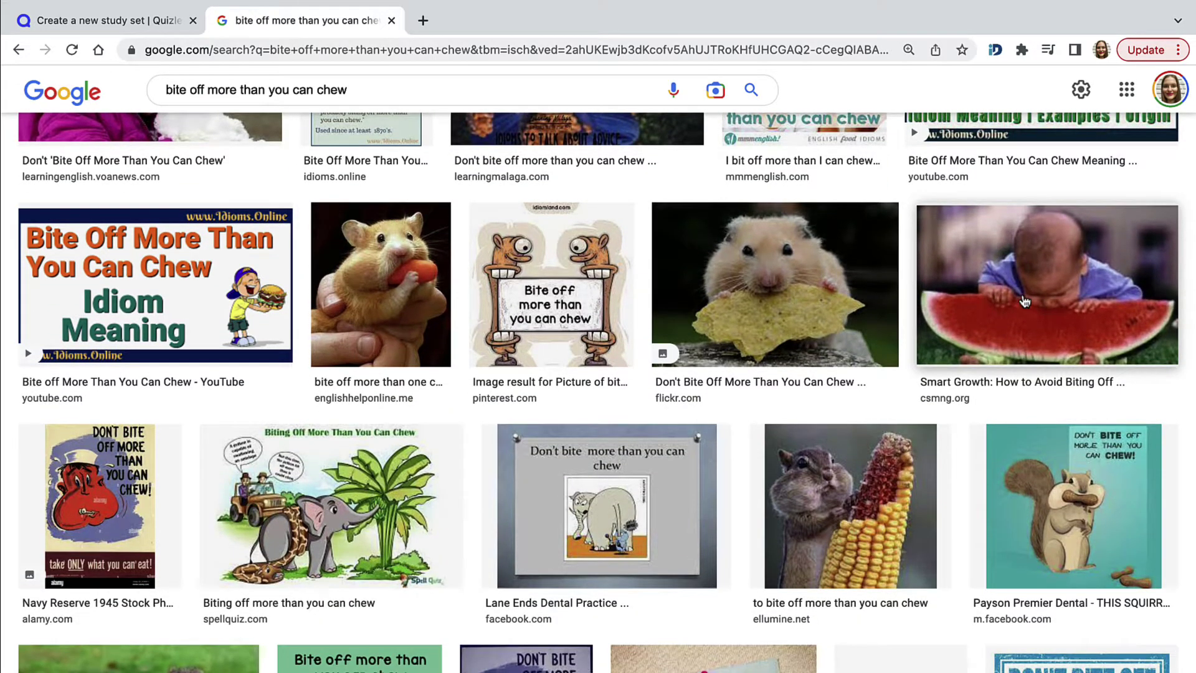
left_click(1025, 302)
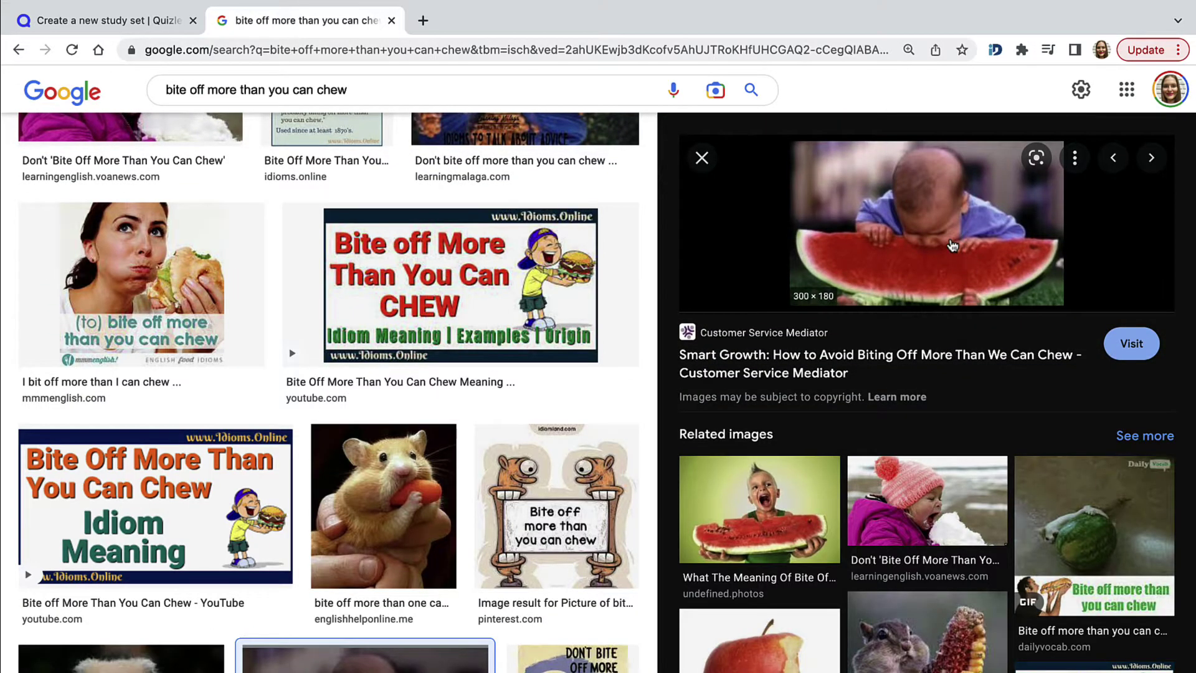
right_click(952, 245)
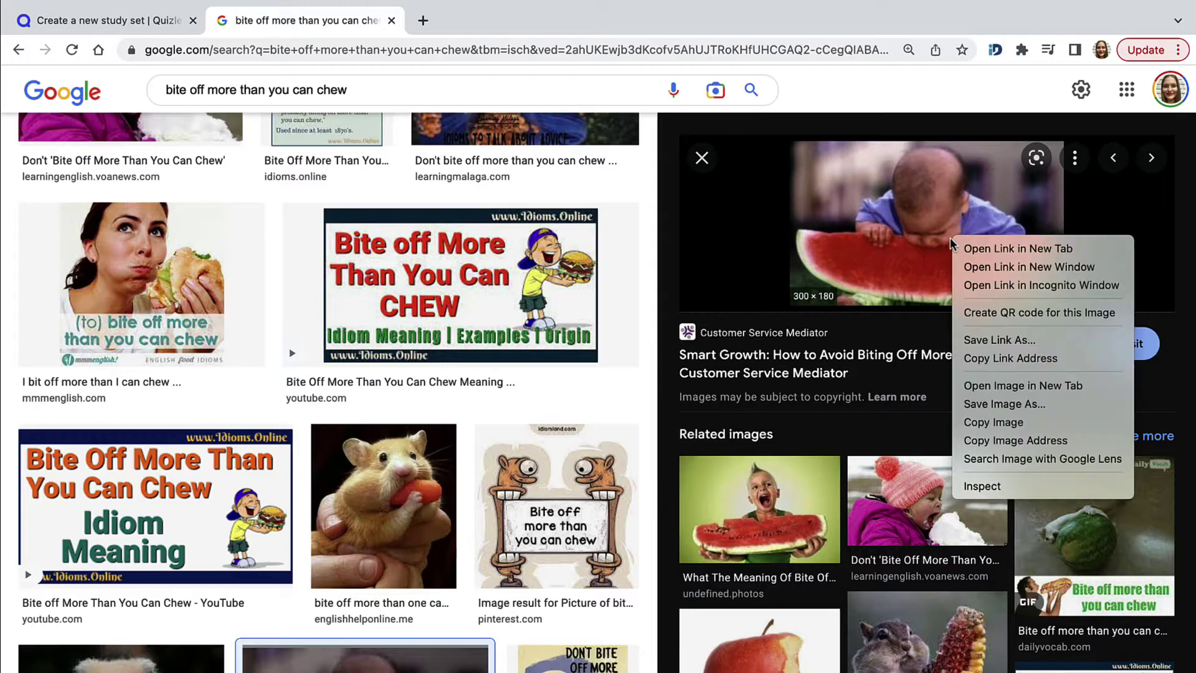
left_click(994, 404)
key("Return")
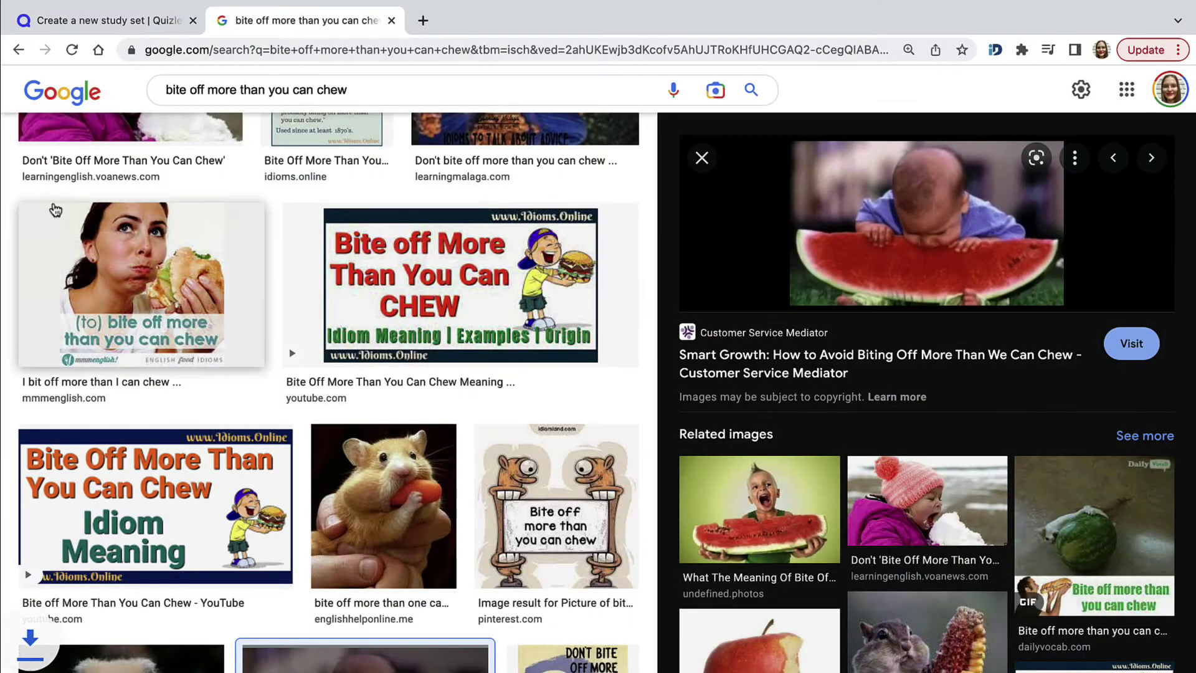
- Attach the watermelon photo to Quizlet card 4
left_click(88, 20)
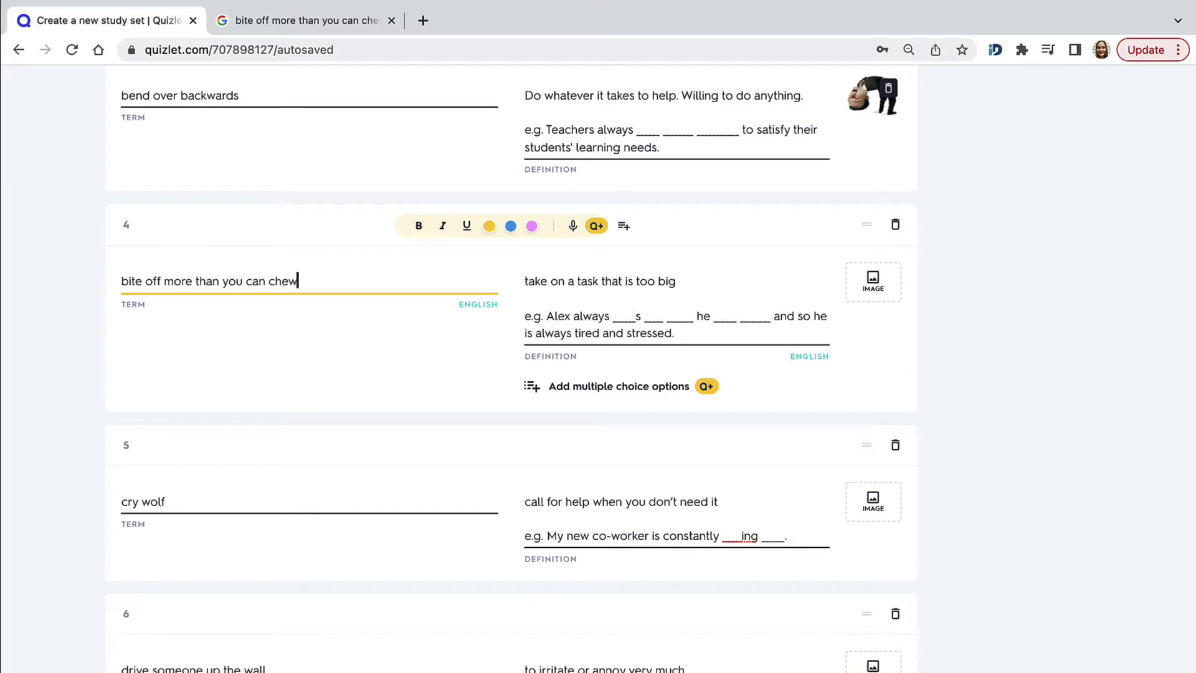
left_click_drag(758, 339, 777, 240)
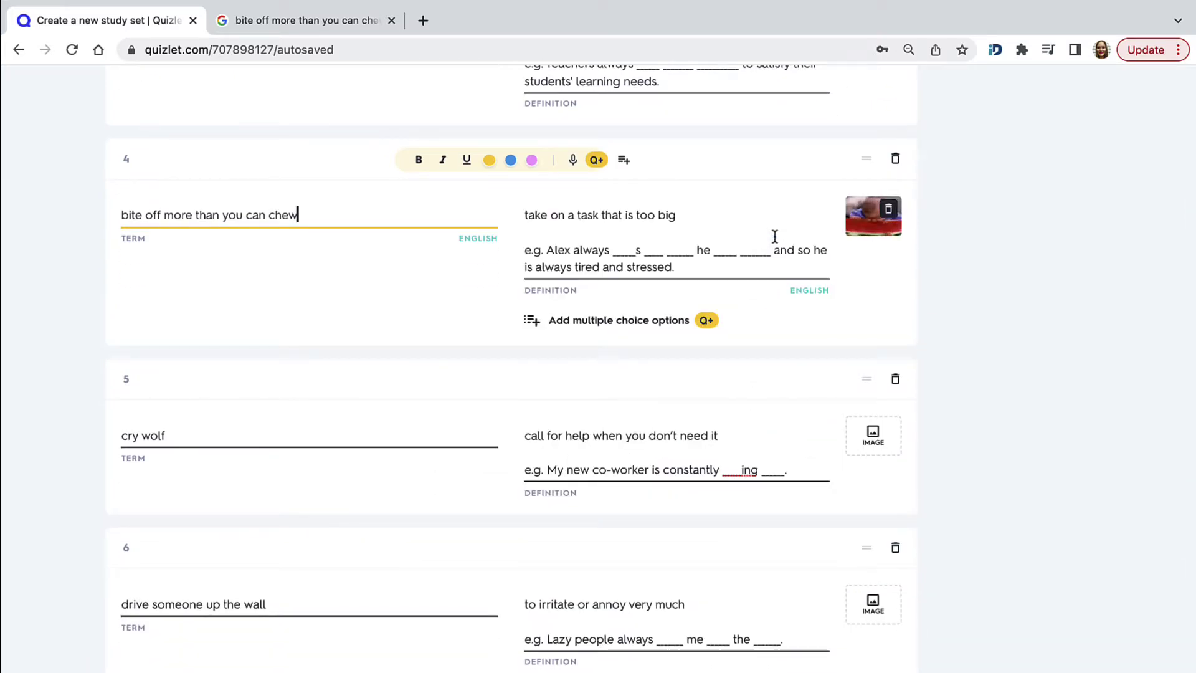
scroll(775, 236, "down", 3)
- Browse Quizlet's suggested images for the cry wolf card
left_click(880, 286)
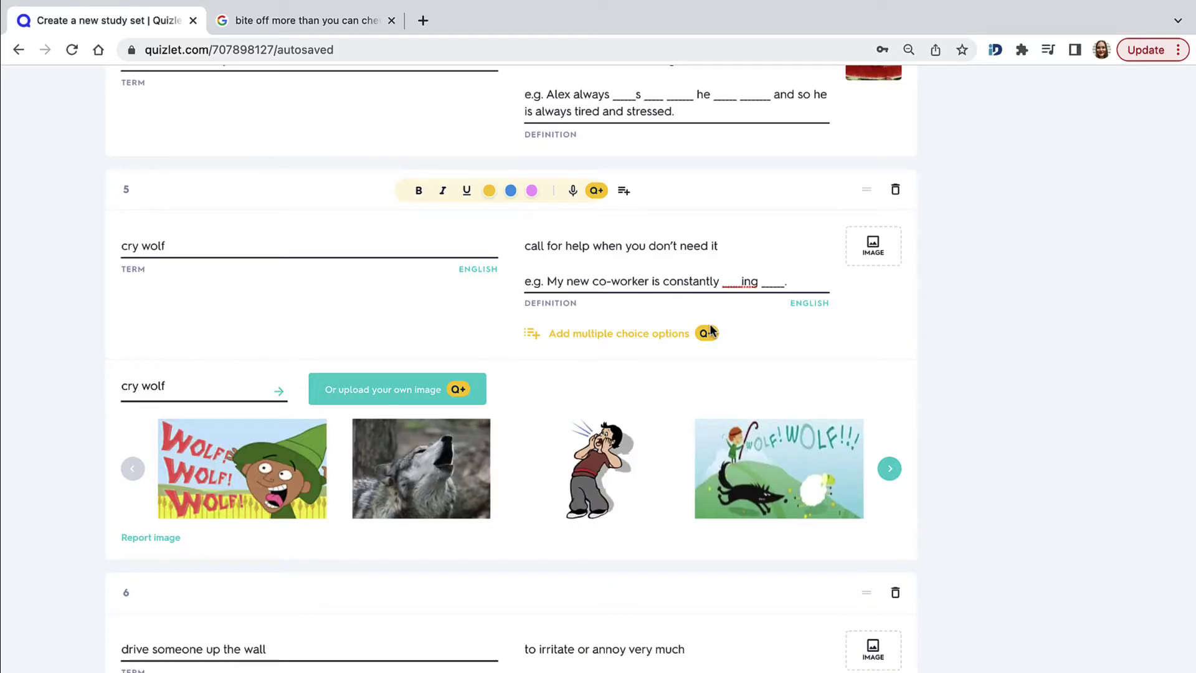
left_click(889, 470)
left_click(891, 472)
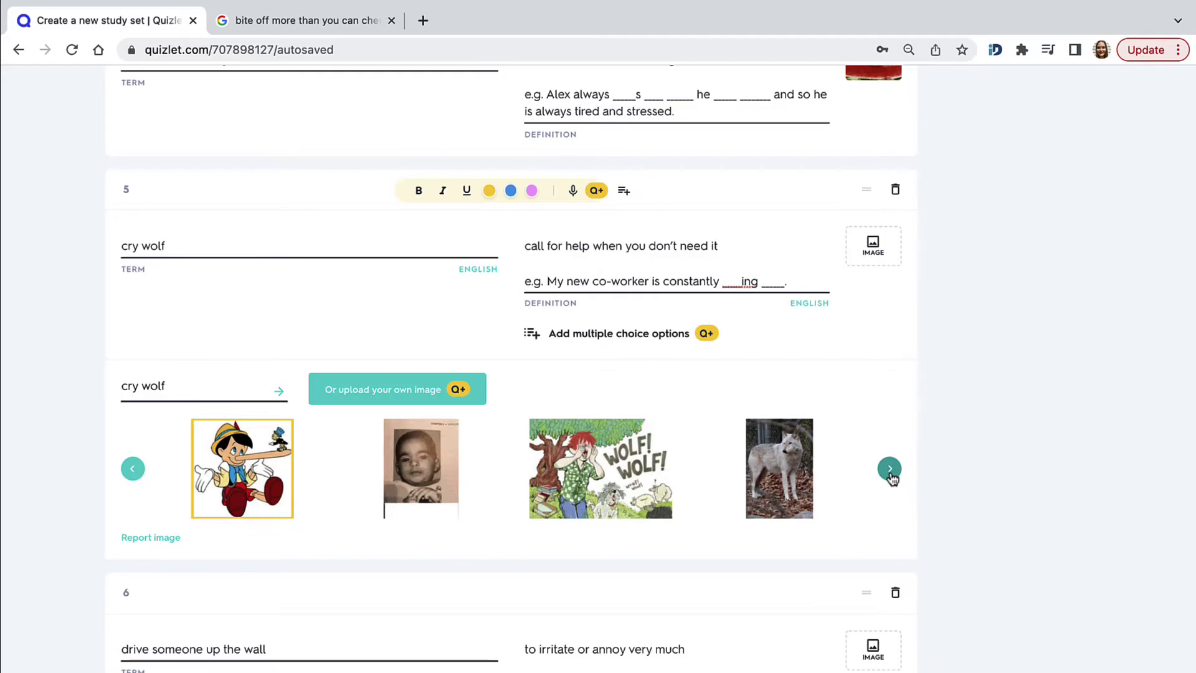
left_click(891, 471)
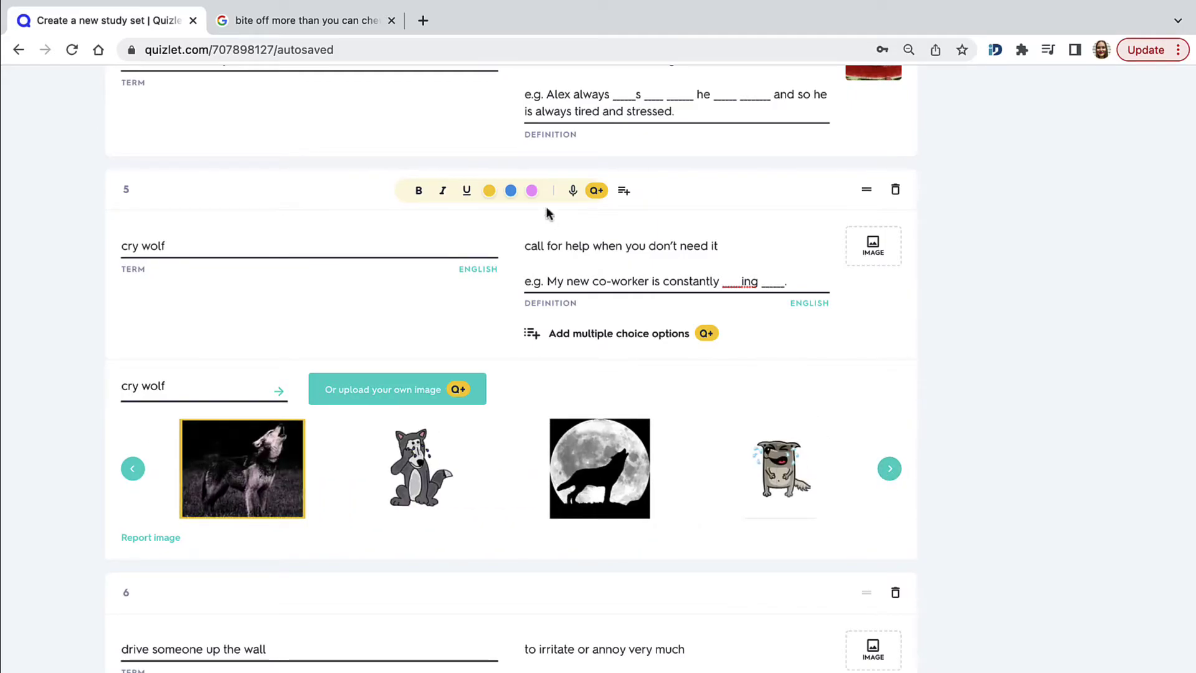
- Search Google Images for 'cry wolf', fixing the 'cry wold' typo
left_click(312, 21)
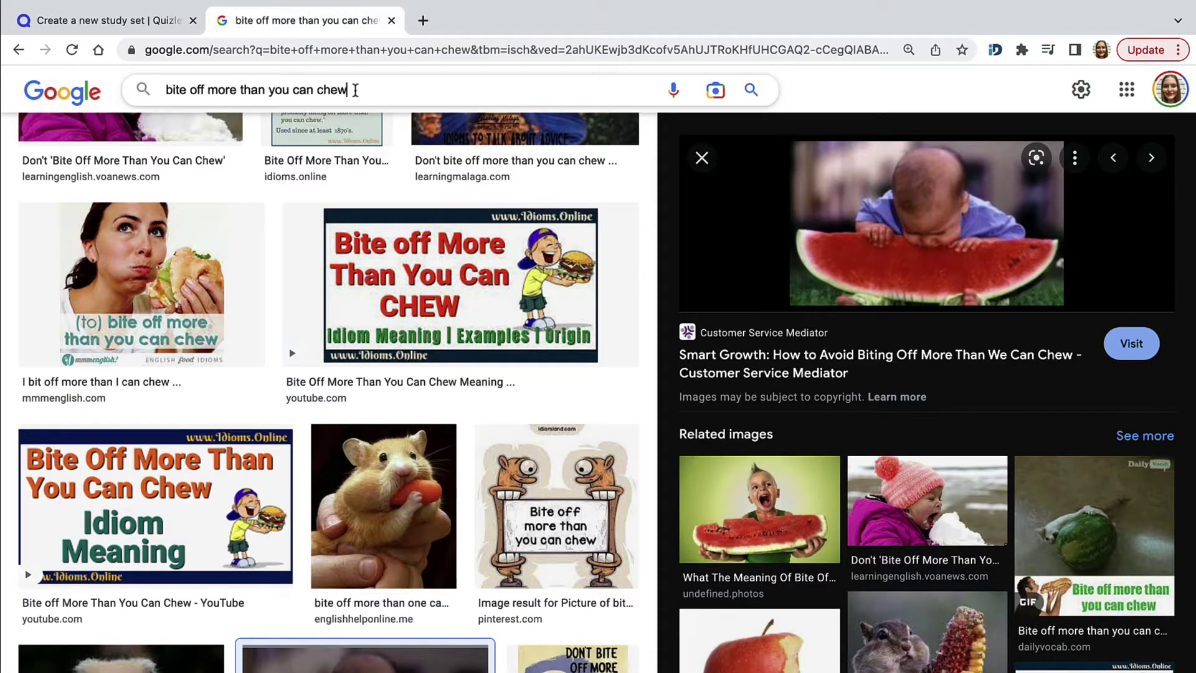
left_click(354, 90)
key("super+a")
type("cry wold")
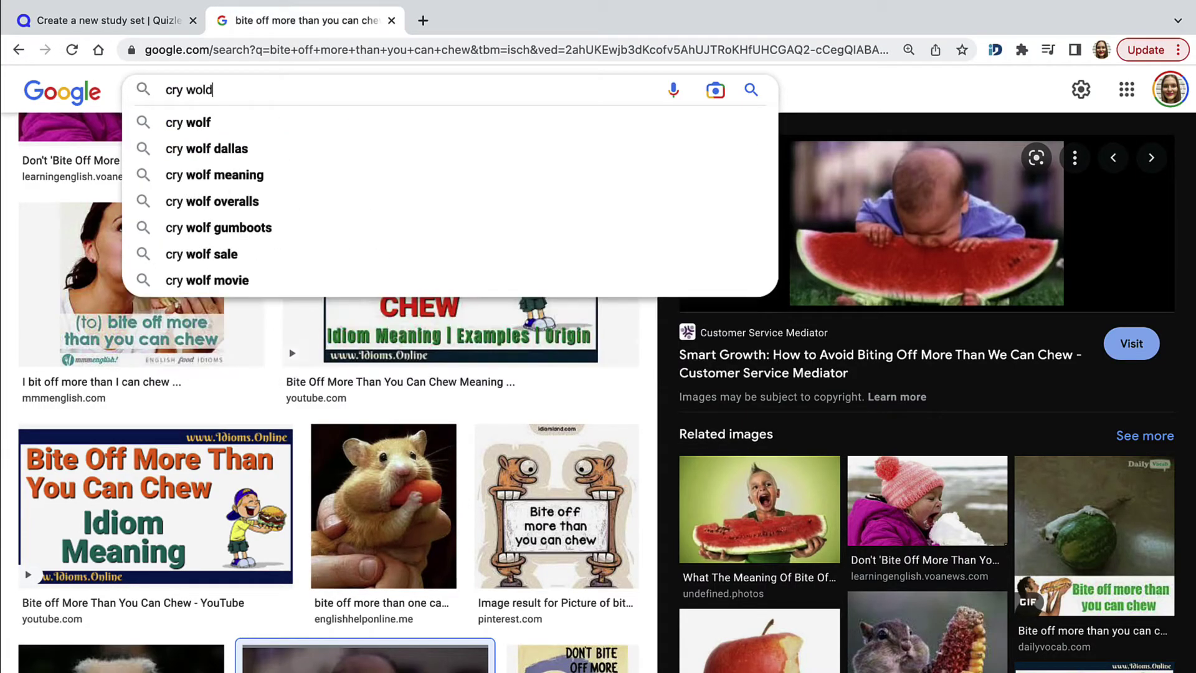
key("BackSpace")
type("f")
key("Return")
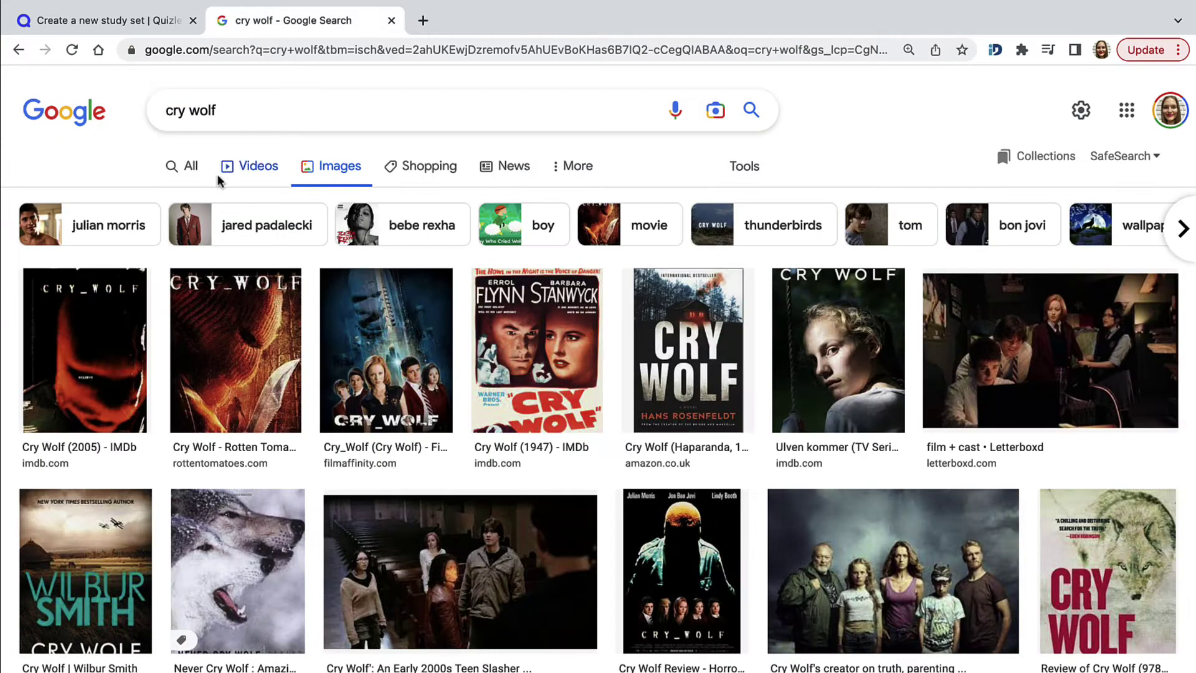
- Refine the search to 'cry wolf idiom' and browse the image results
left_click(355, 106)
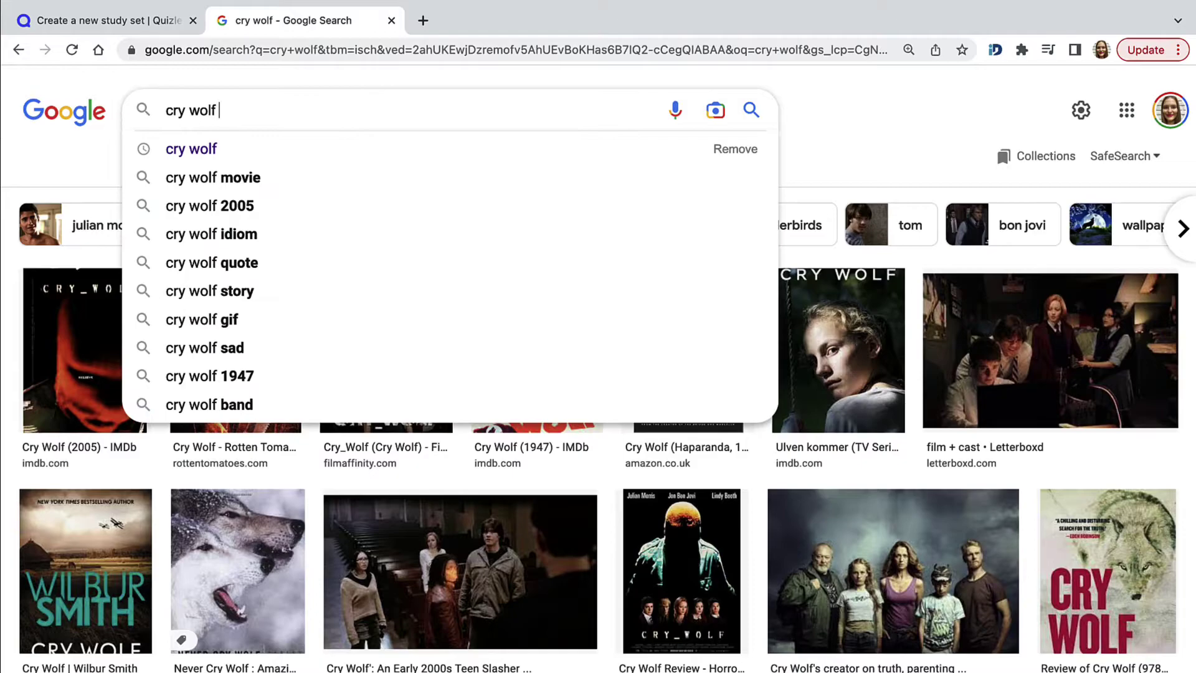
type("idiom")
key("Return")
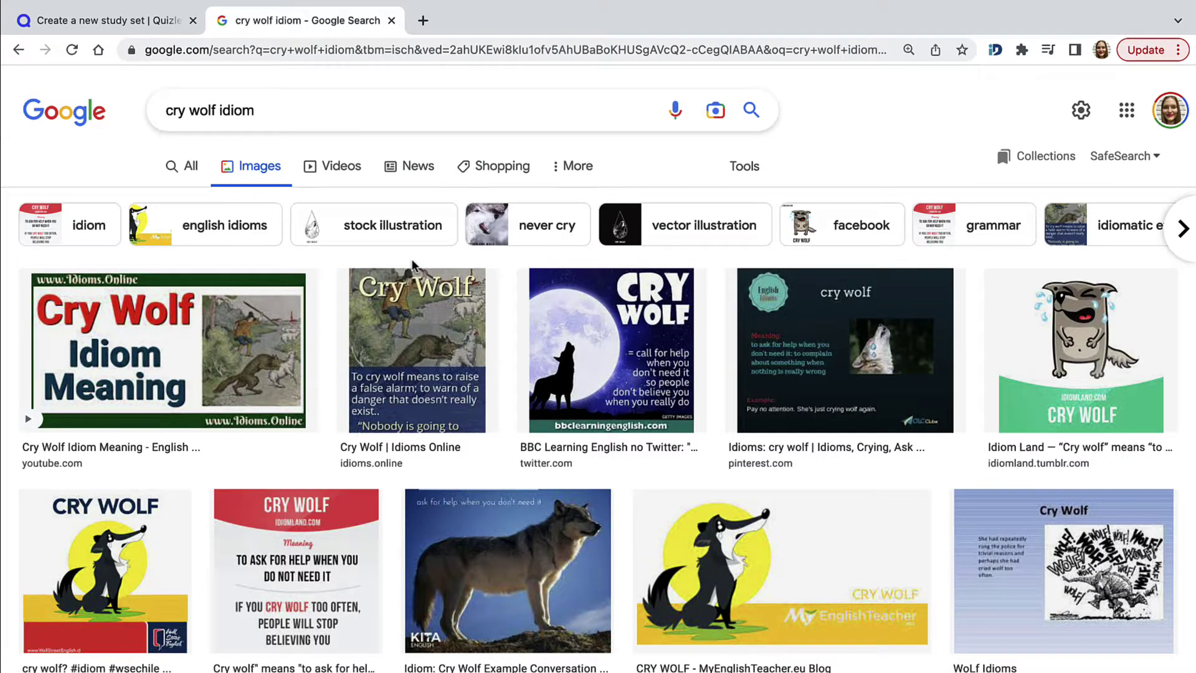
scroll(412, 259, "down", 7)
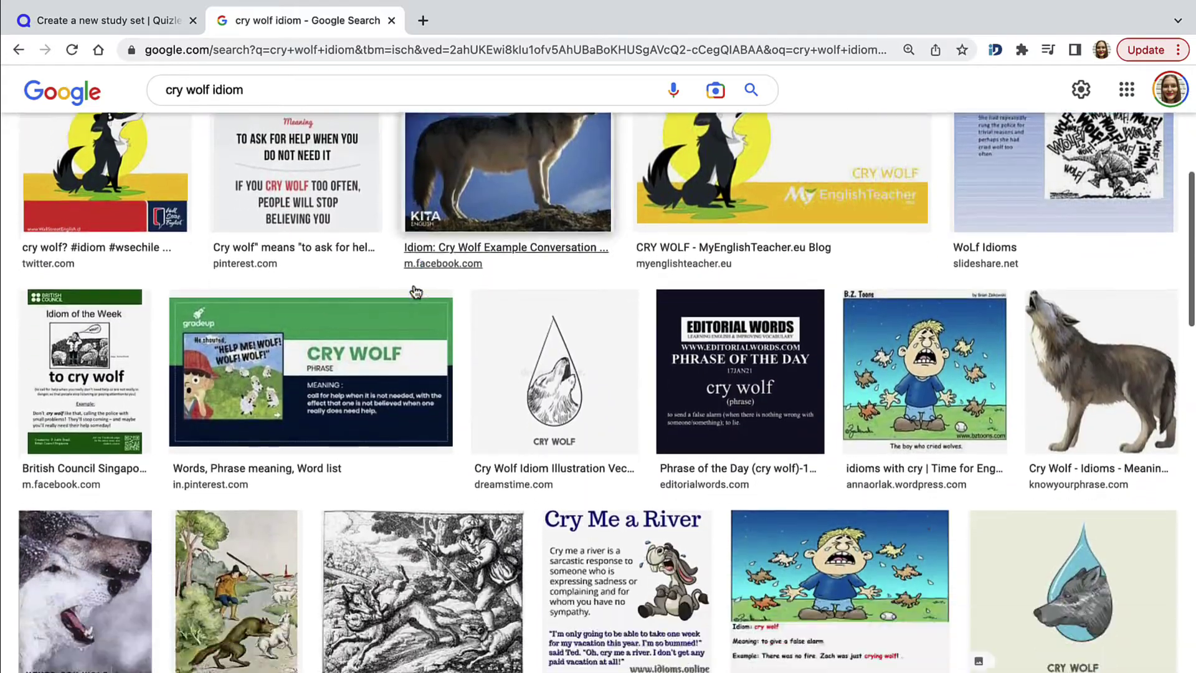
scroll(416, 291, "down", 6)
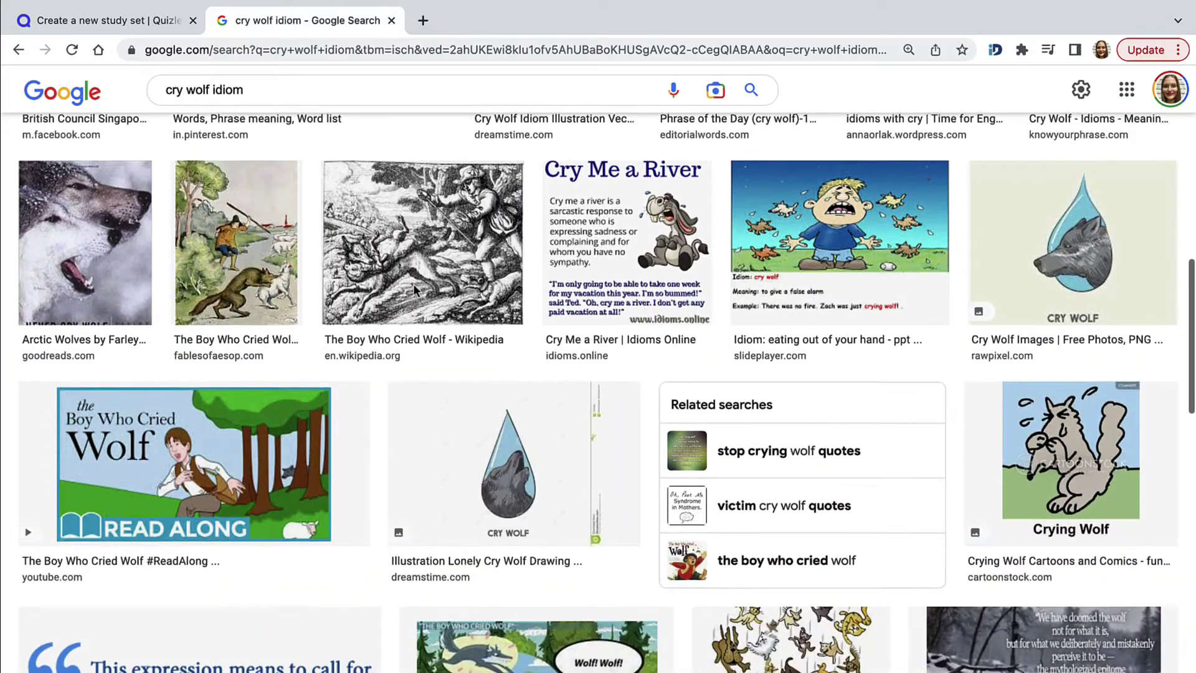
scroll(413, 283, "up", 12)
- Search Google Images for 'please help Tom and Jerry' and browse the results
left_click_drag(267, 110, 162, 113)
type("please help")
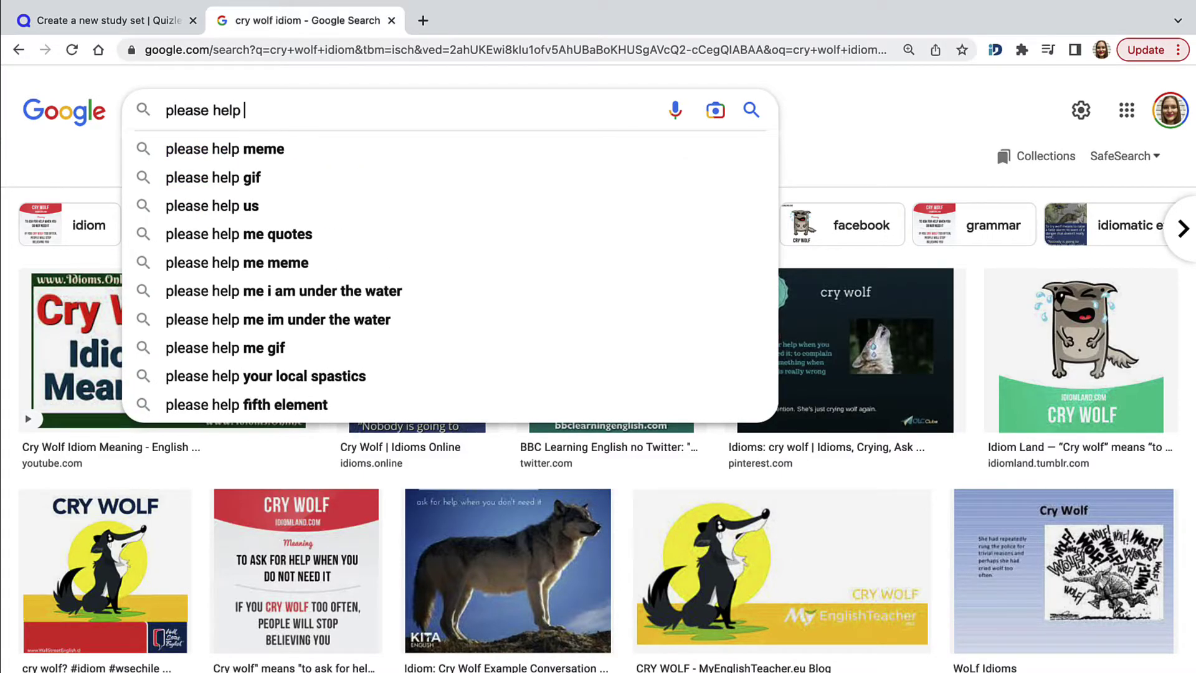
type(" Tom")
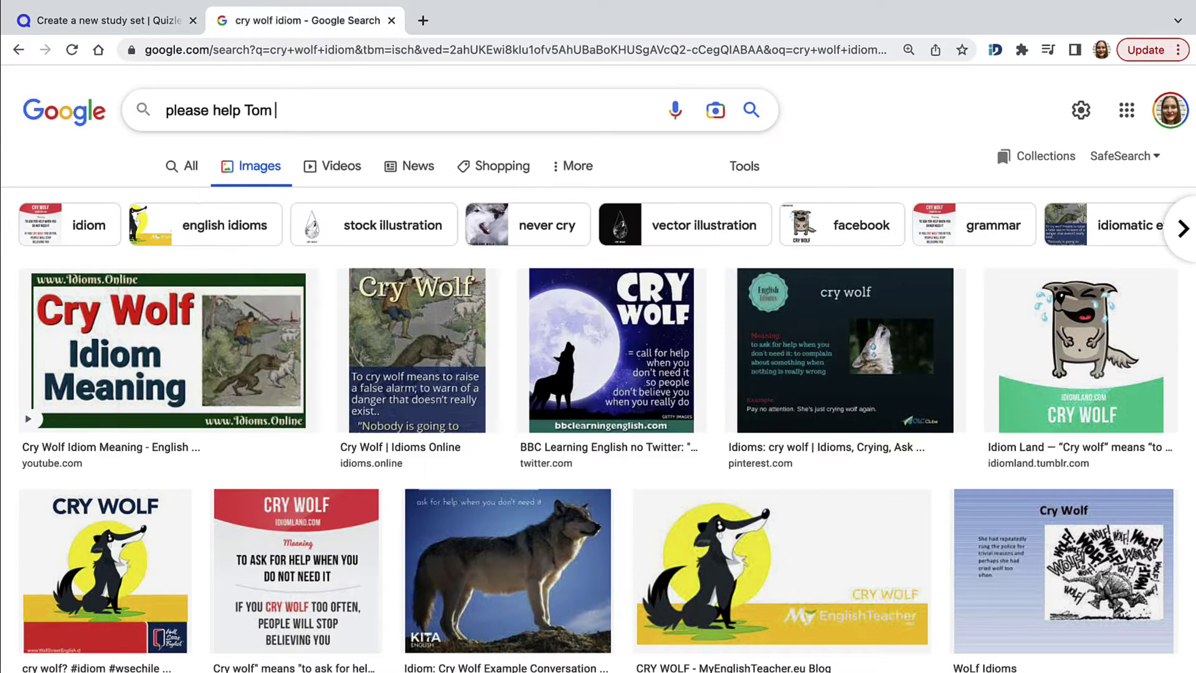
type(" and Jerry")
key("Return")
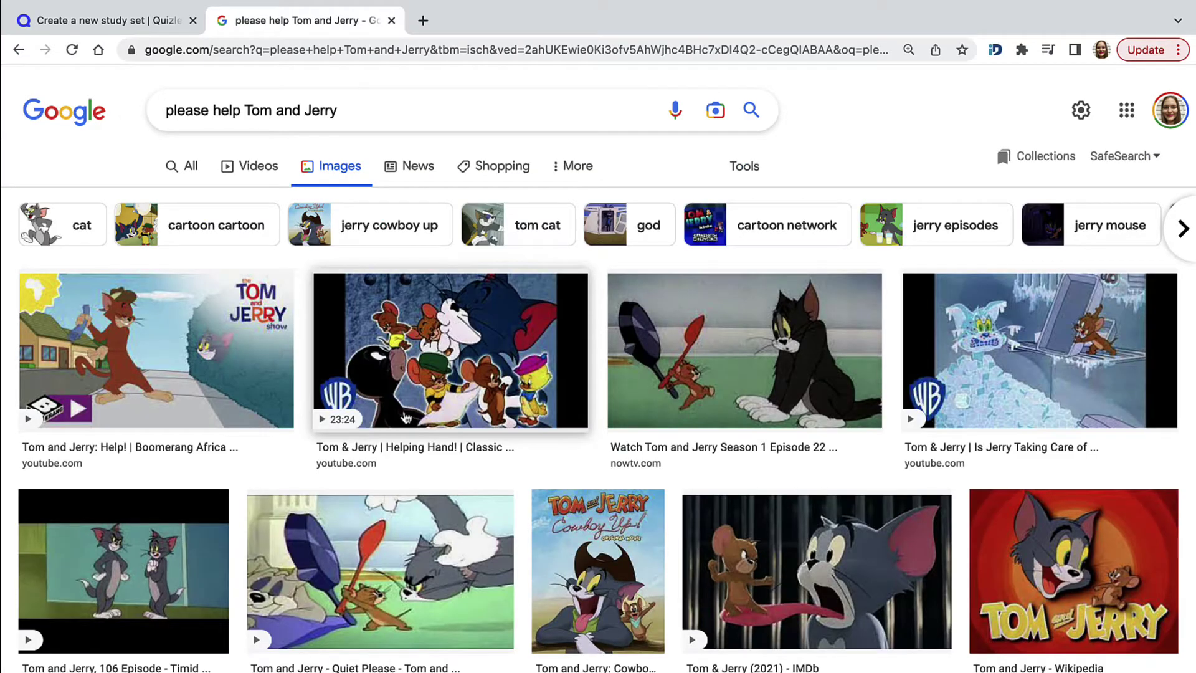
scroll(405, 418, "down", 4)
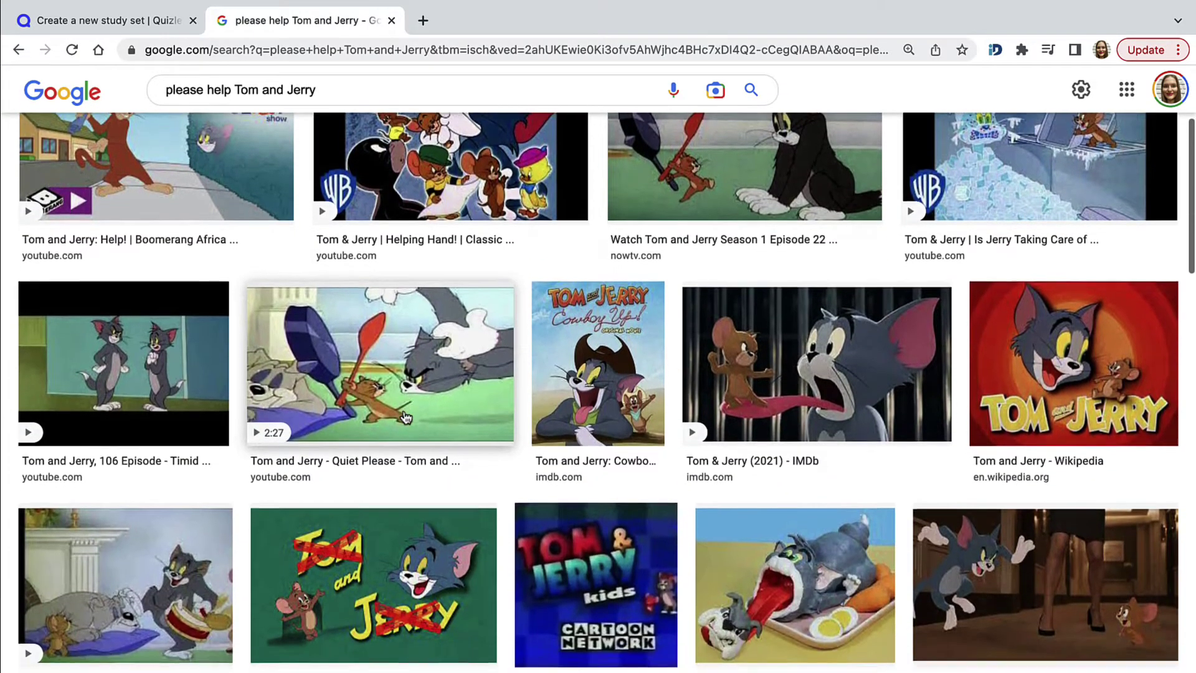
scroll(406, 417, "down", 5)
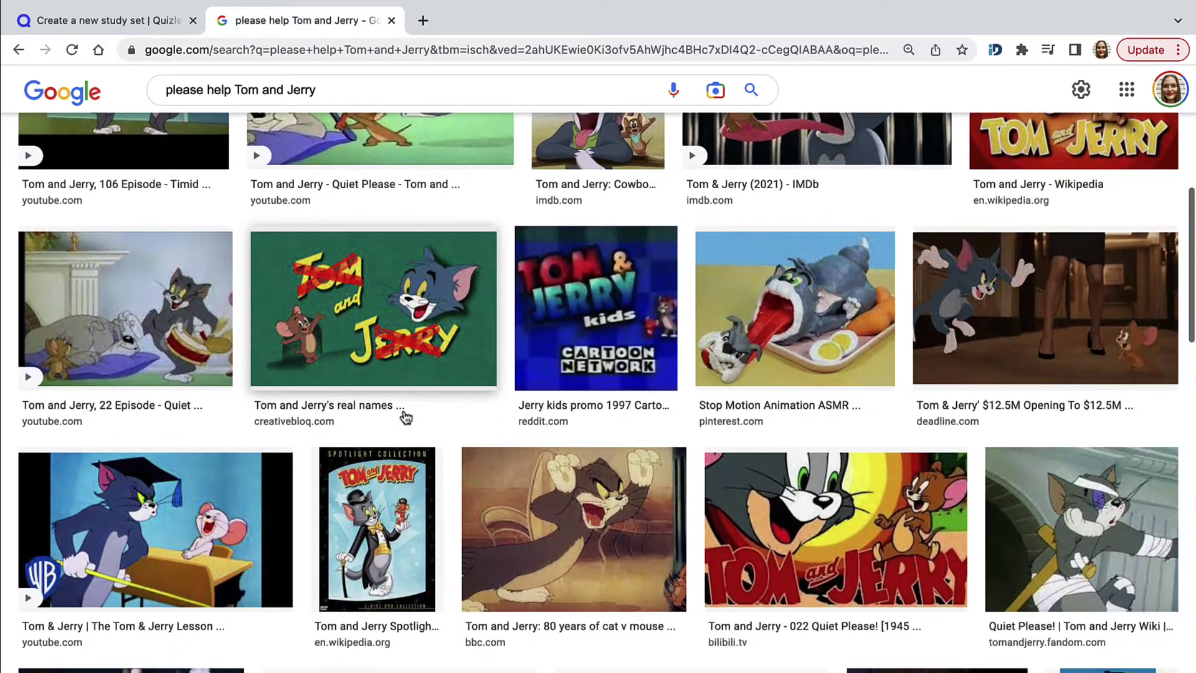
scroll(406, 418, "down", 10)
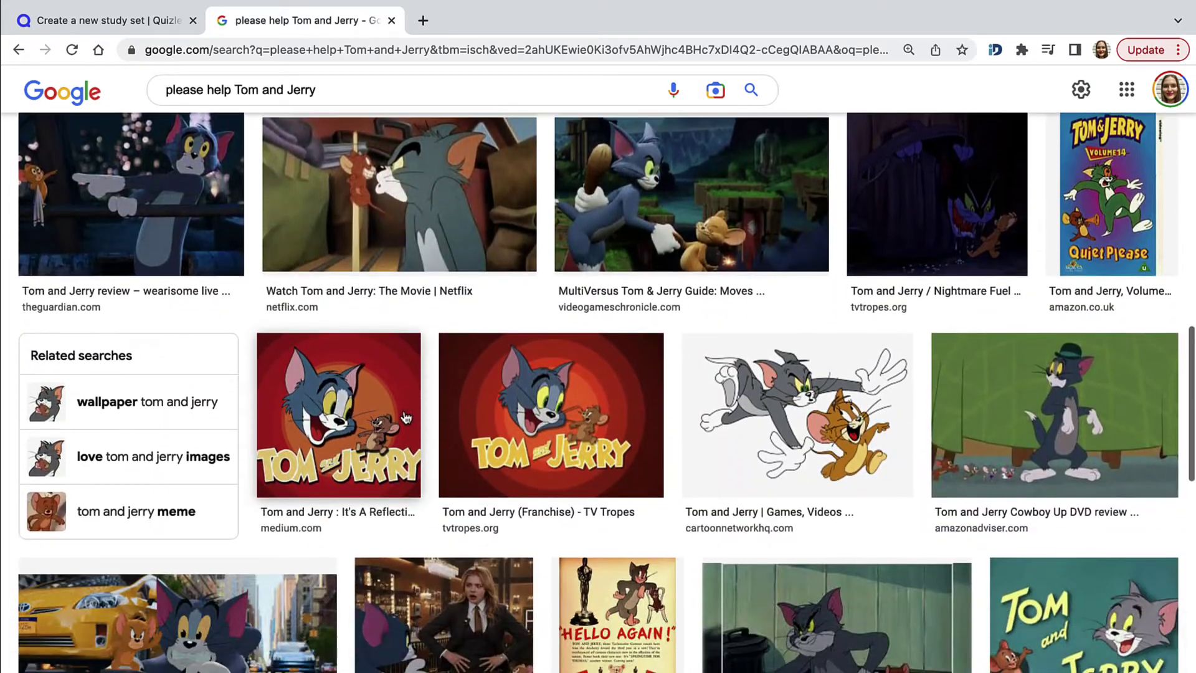
scroll(406, 418, "down", 10)
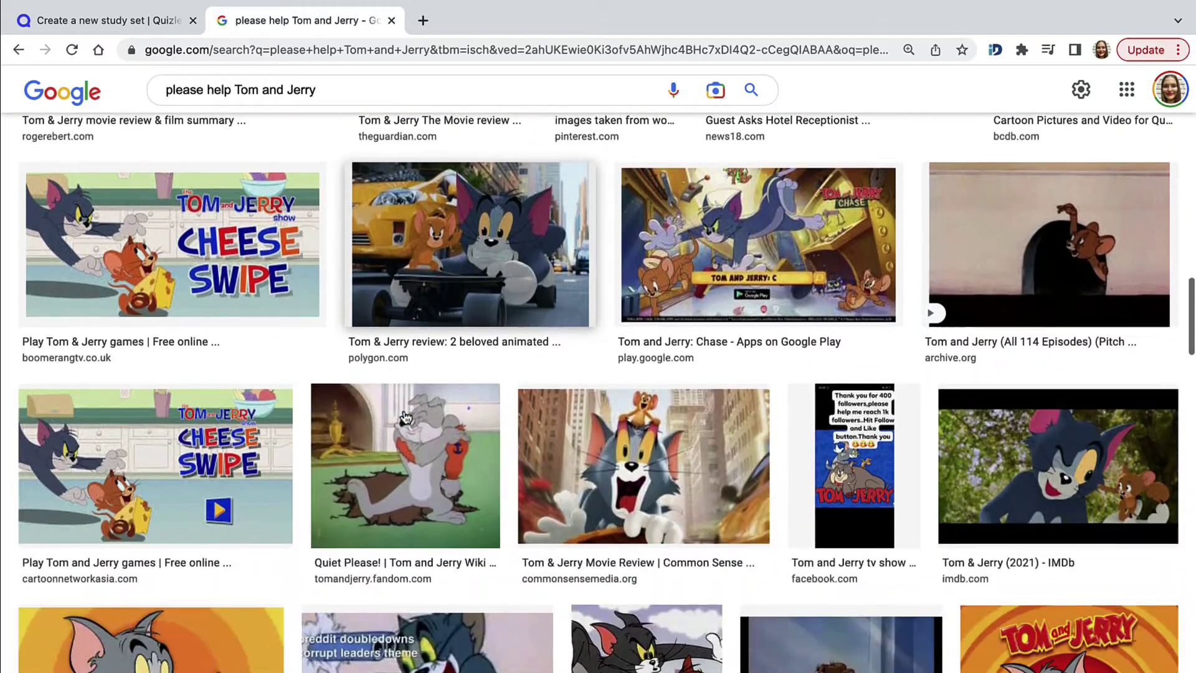
scroll(405, 418, "down", 2)
scroll(406, 417, "up", 20)
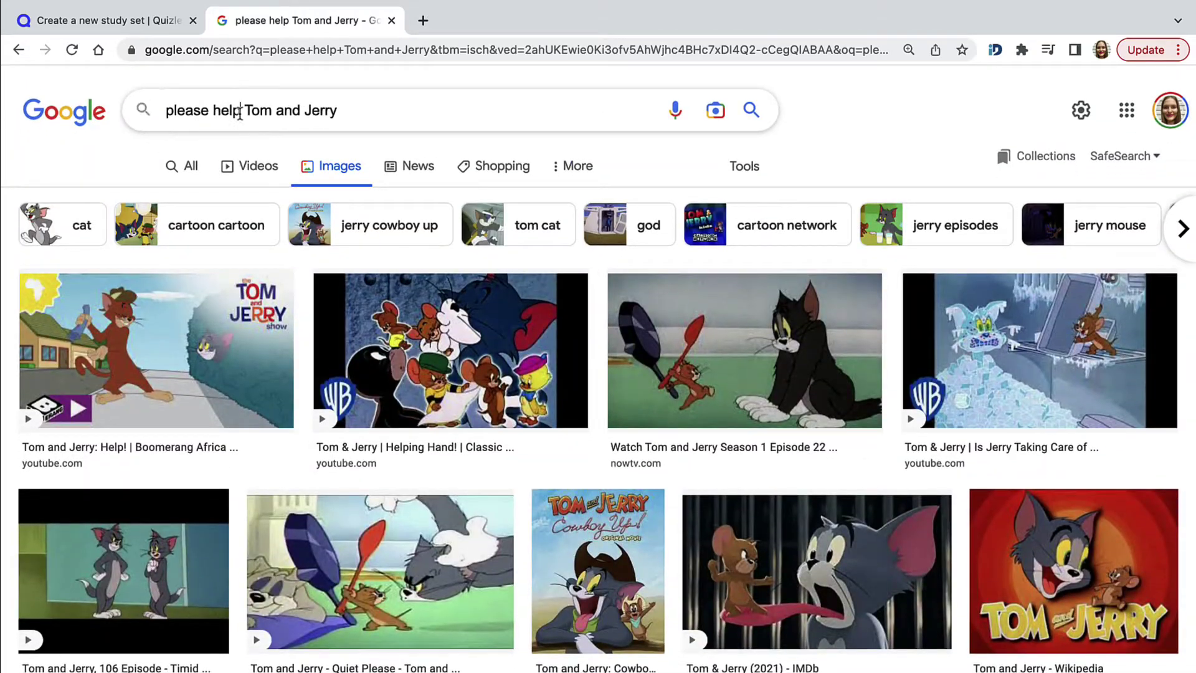
- Search 'begging Tom and Jerry', save the begging template image, and return to Quizlet
left_click_drag(240, 112, 175, 112)
type("beggi")
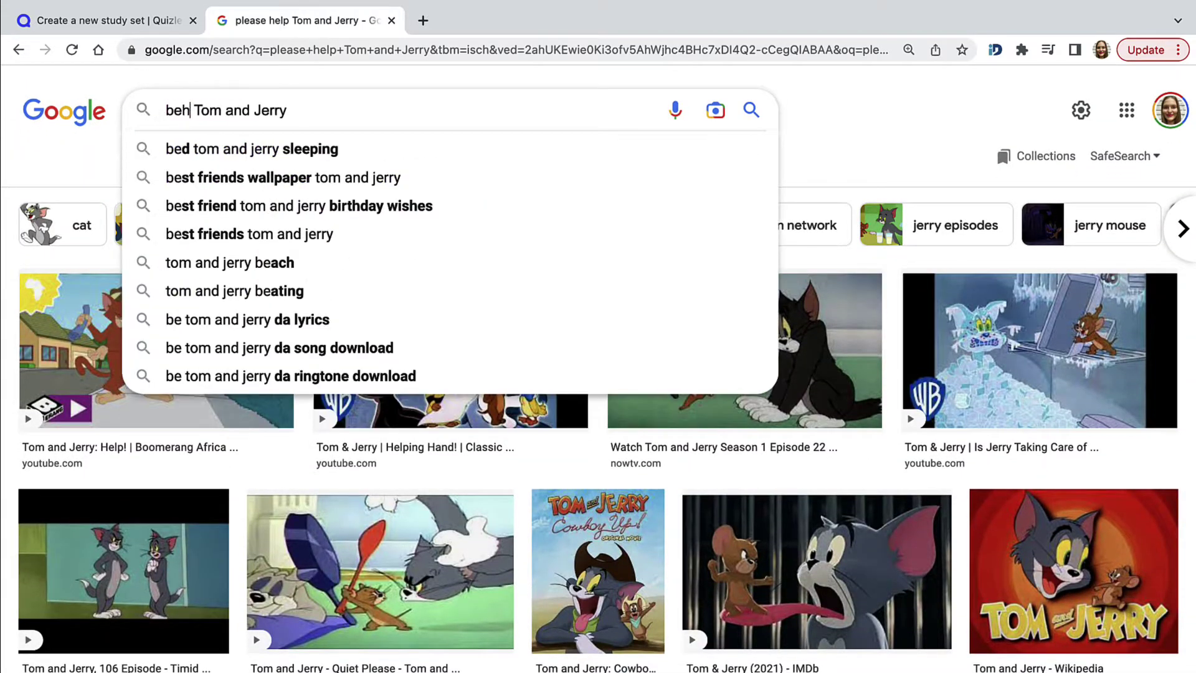
type("ng Tom")
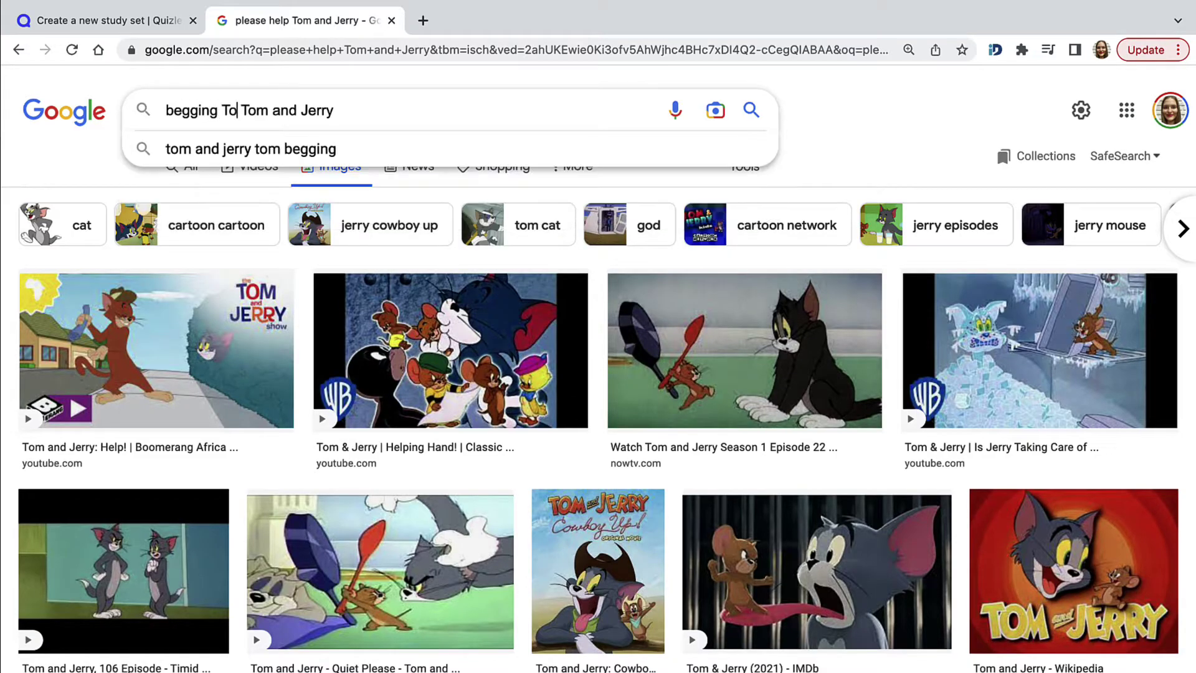
key("Return")
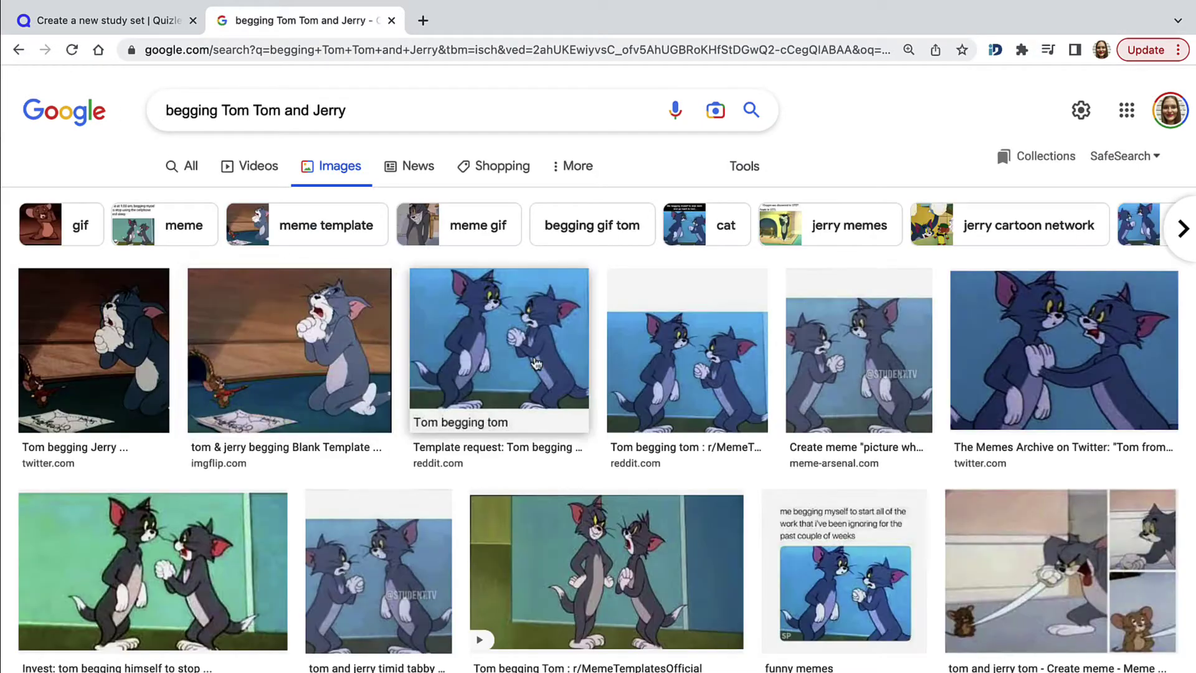
left_click(311, 358)
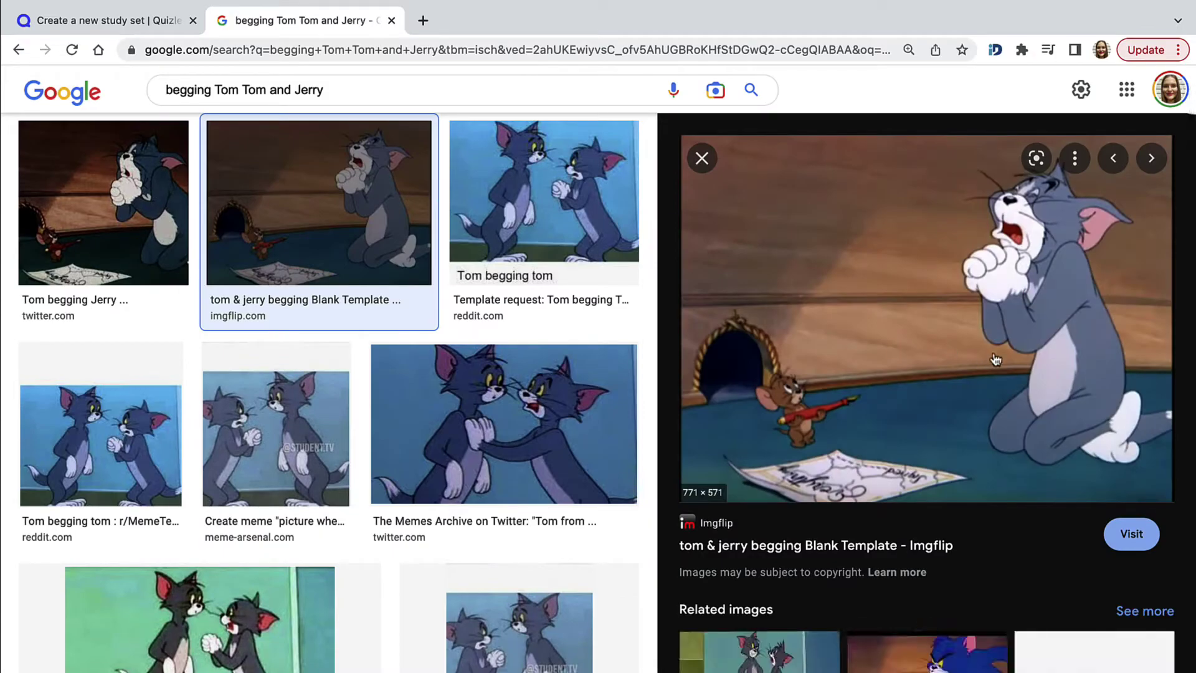
right_click(996, 354)
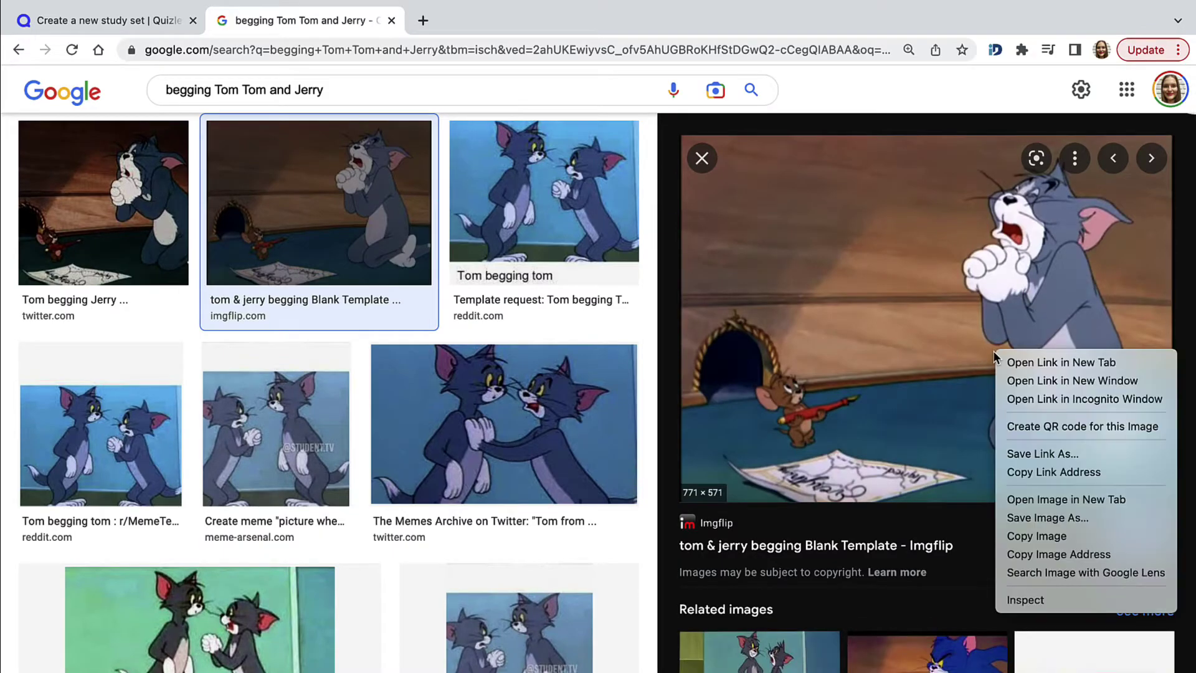
left_click(1041, 517)
key("Return")
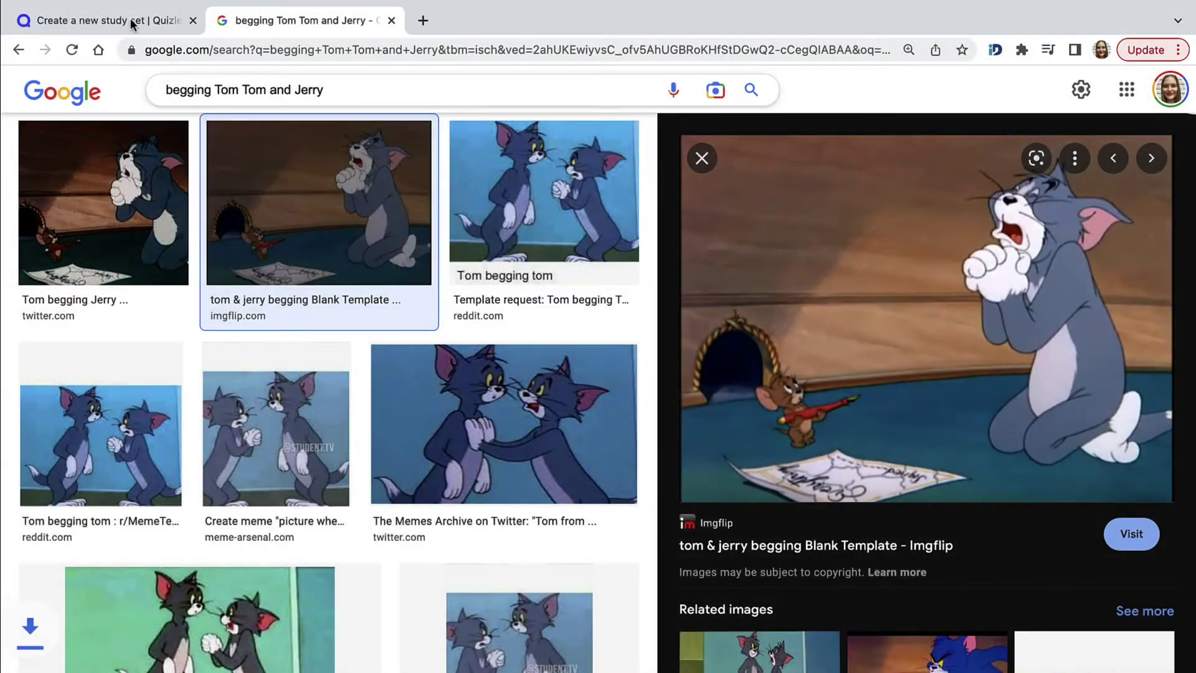
left_click(97, 22)
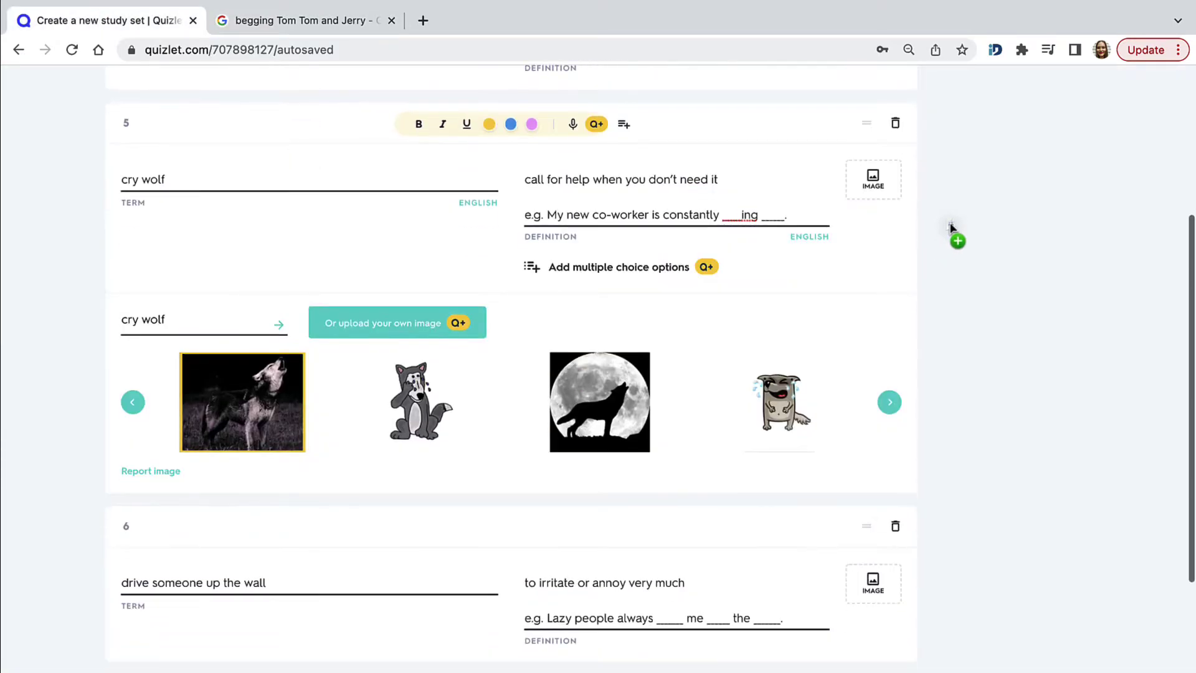
- Attach the Tom and Jerry picture to card 5 and select card 6's term
left_click_drag(953, 218, 872, 203)
scroll(738, 258, "down", 3)
left_click(267, 156)
left_click_drag(266, 128, 125, 125)
key("super+c")
- Search Google Images for 'drive someone up the wall'
left_click(286, 16)
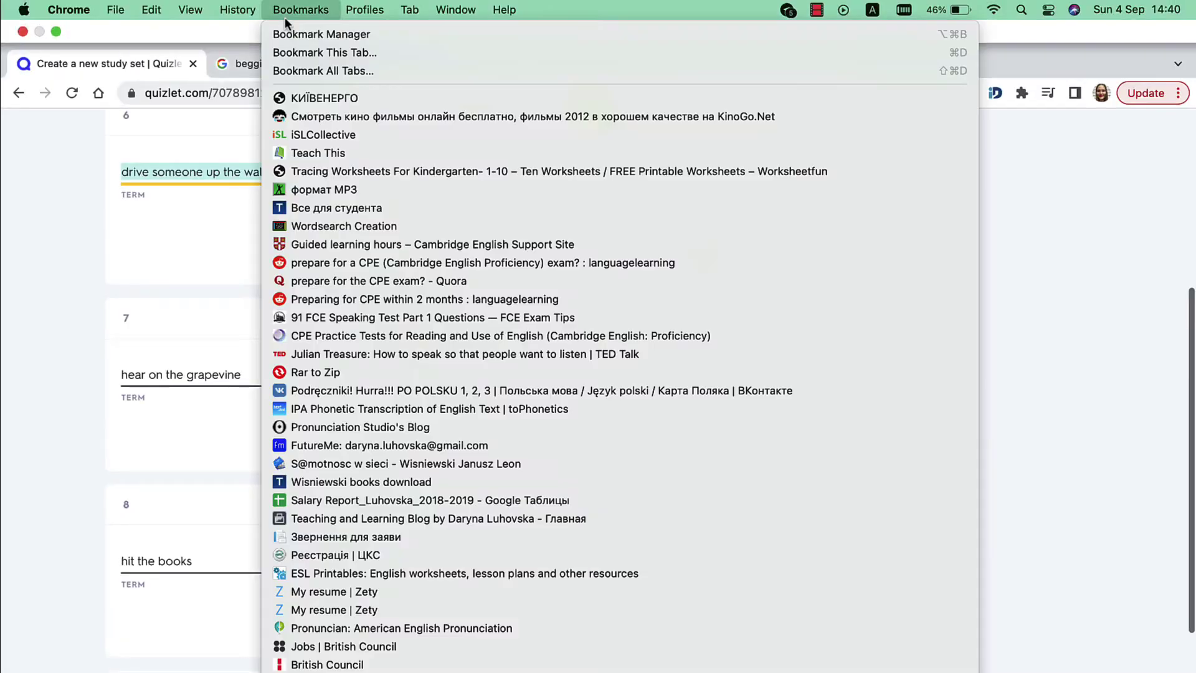
left_click(230, 62)
left_click(230, 62)
left_click_drag(349, 134, 181, 138)
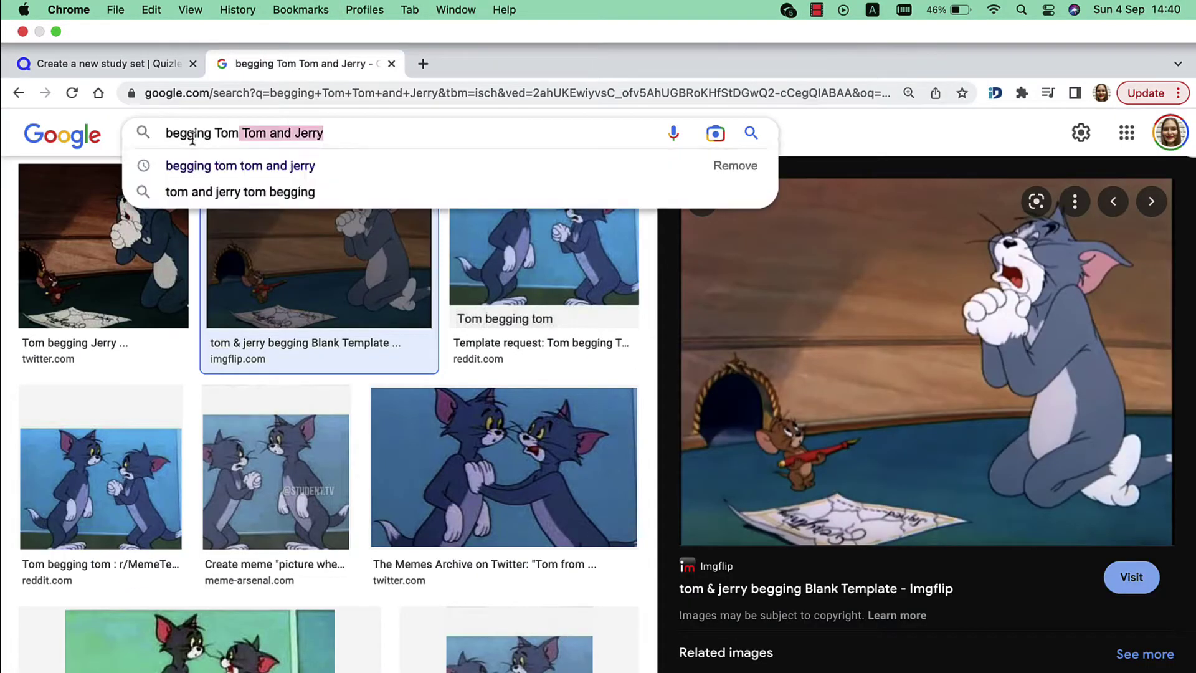
key("super+v")
key("Return")
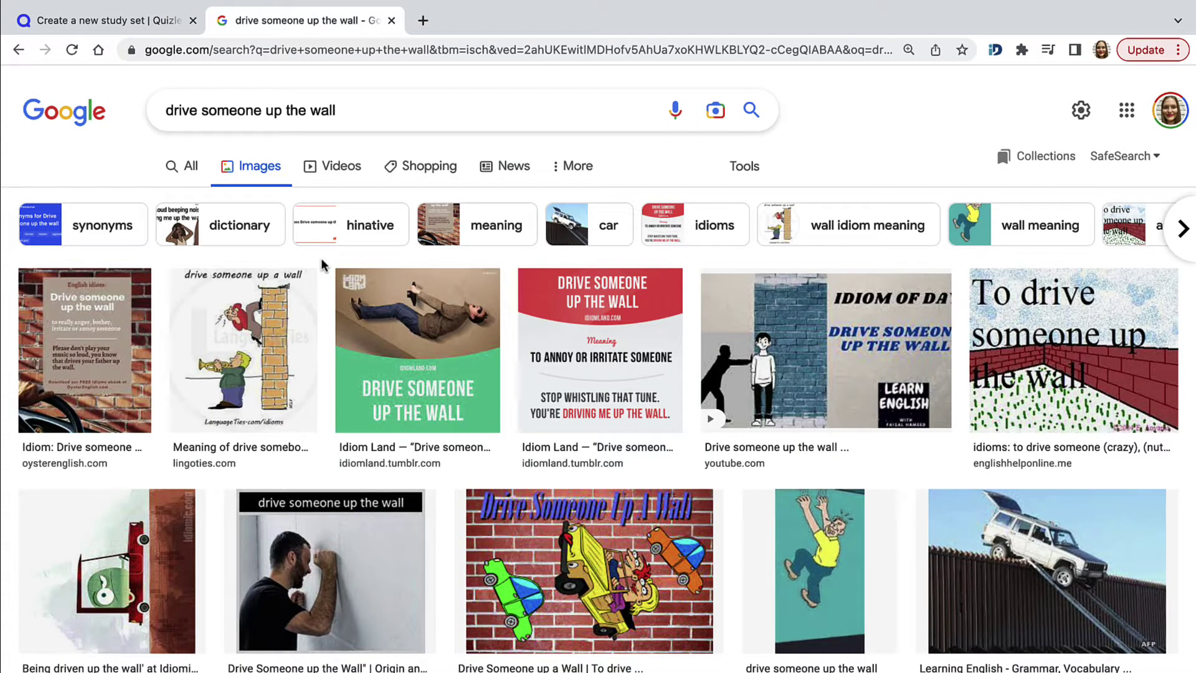
scroll(323, 265, "down", 5)
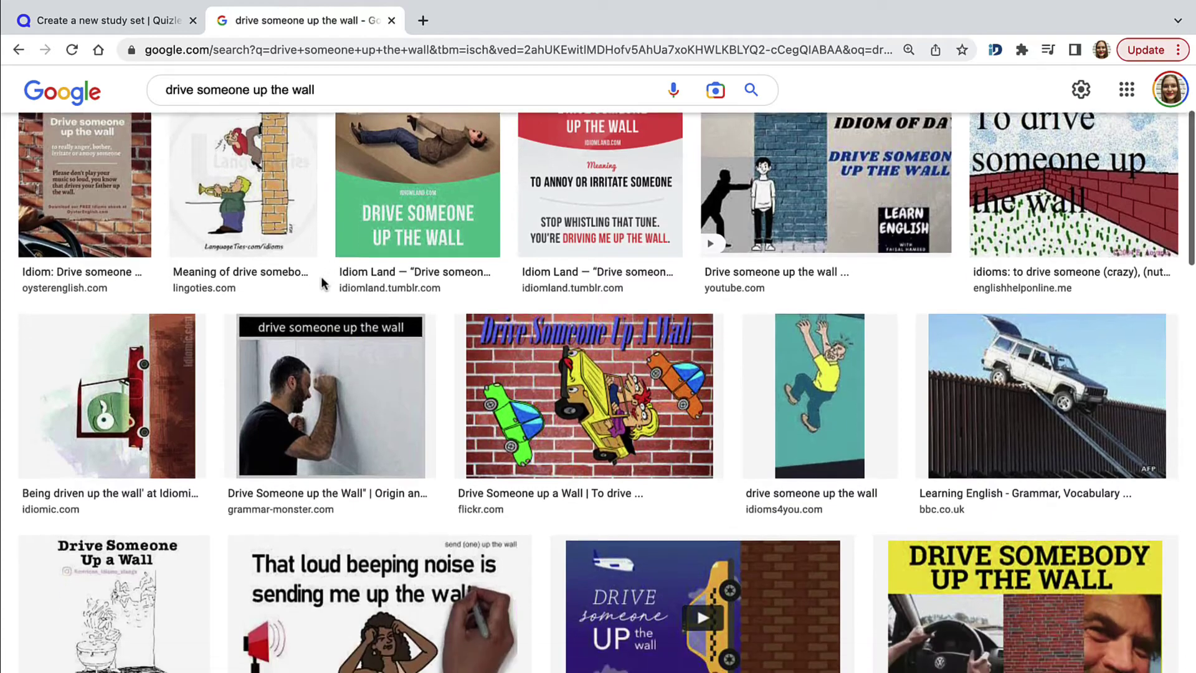
scroll(323, 284, "down", 2)
- Browse the results, clear the search box, and select card 6's definition text
left_click(127, 20)
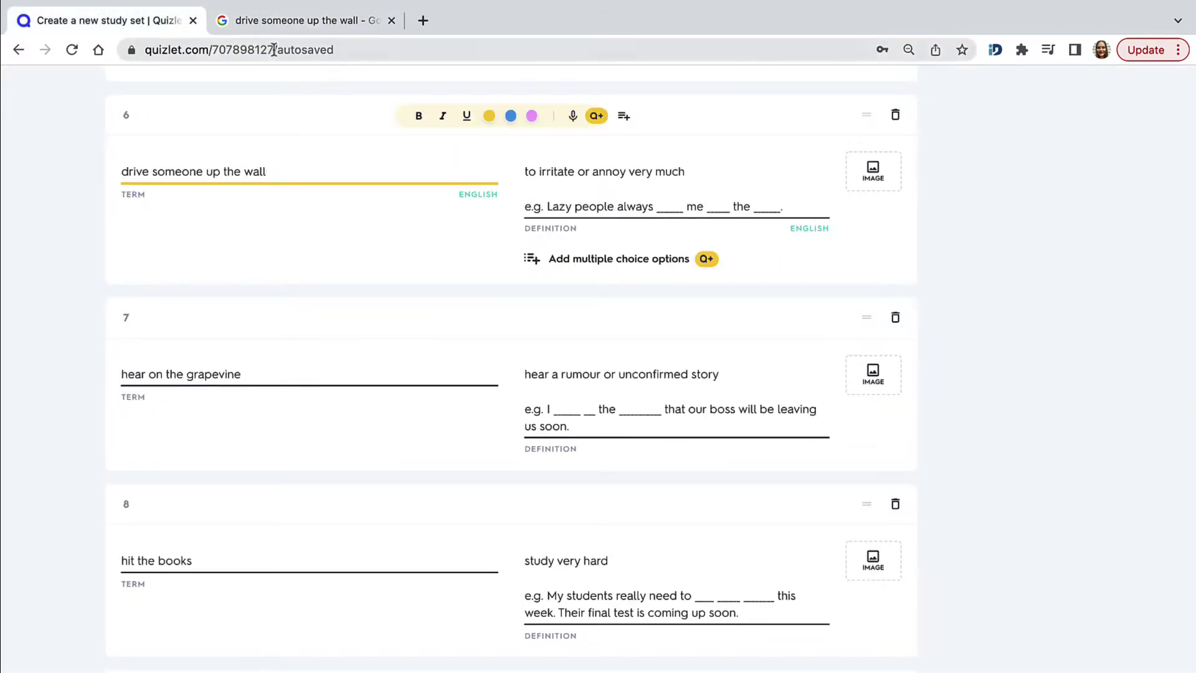
left_click(315, 20)
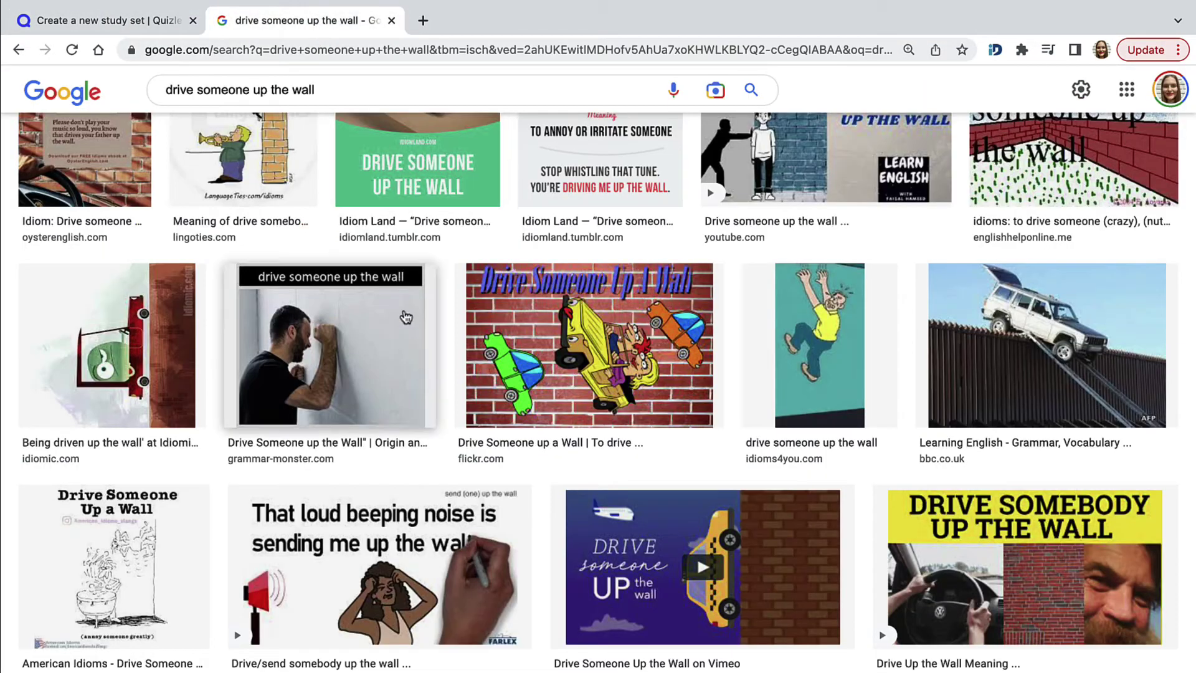
scroll(407, 346, "down", 1)
scroll(406, 347, "down", 10)
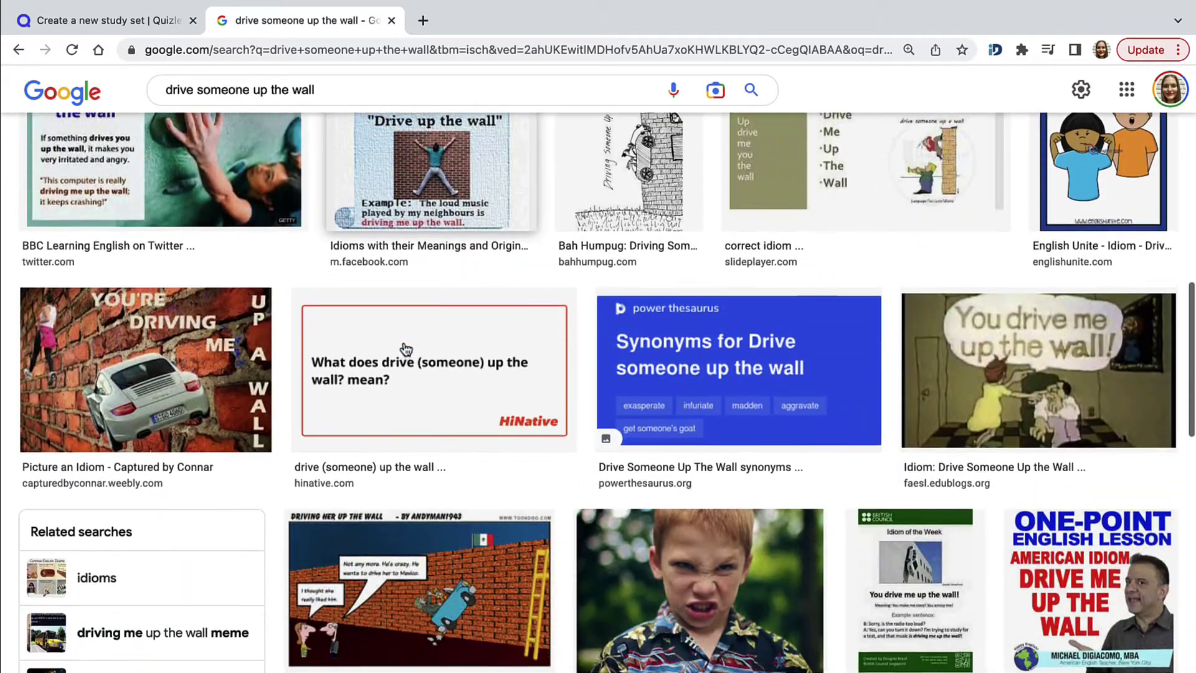
scroll(405, 346, "up", 15)
scroll(406, 315, "down", 1)
left_click_drag(335, 111, 188, 106)
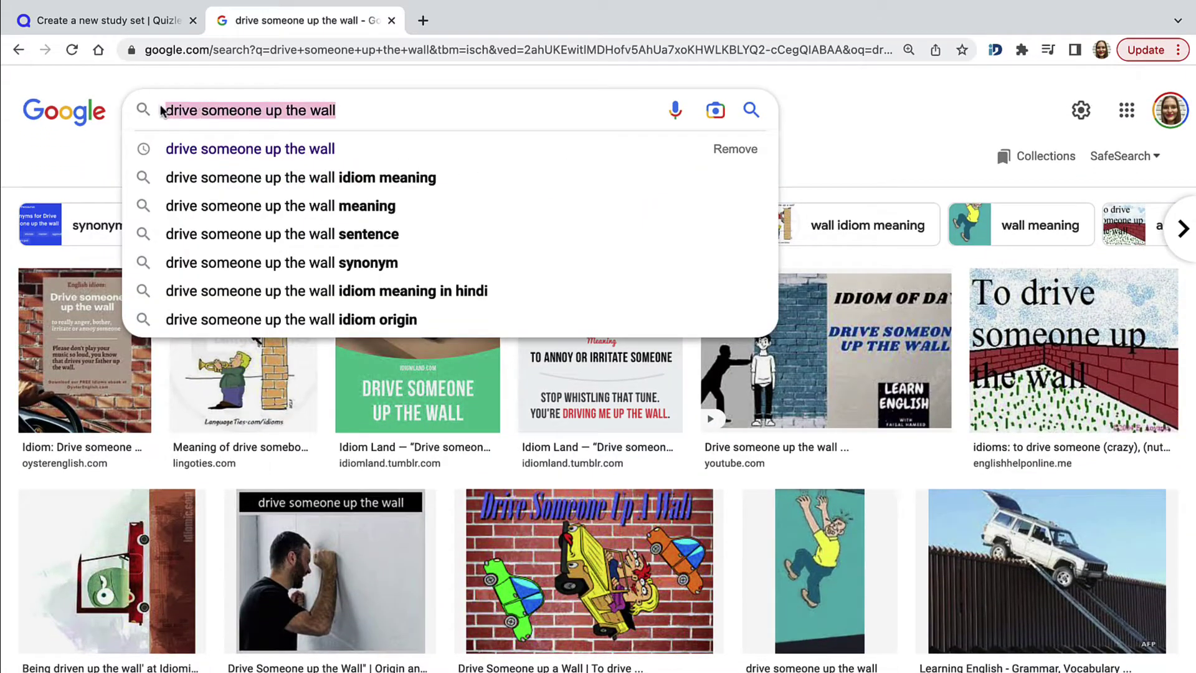
key("BackSpace")
left_click(114, 24)
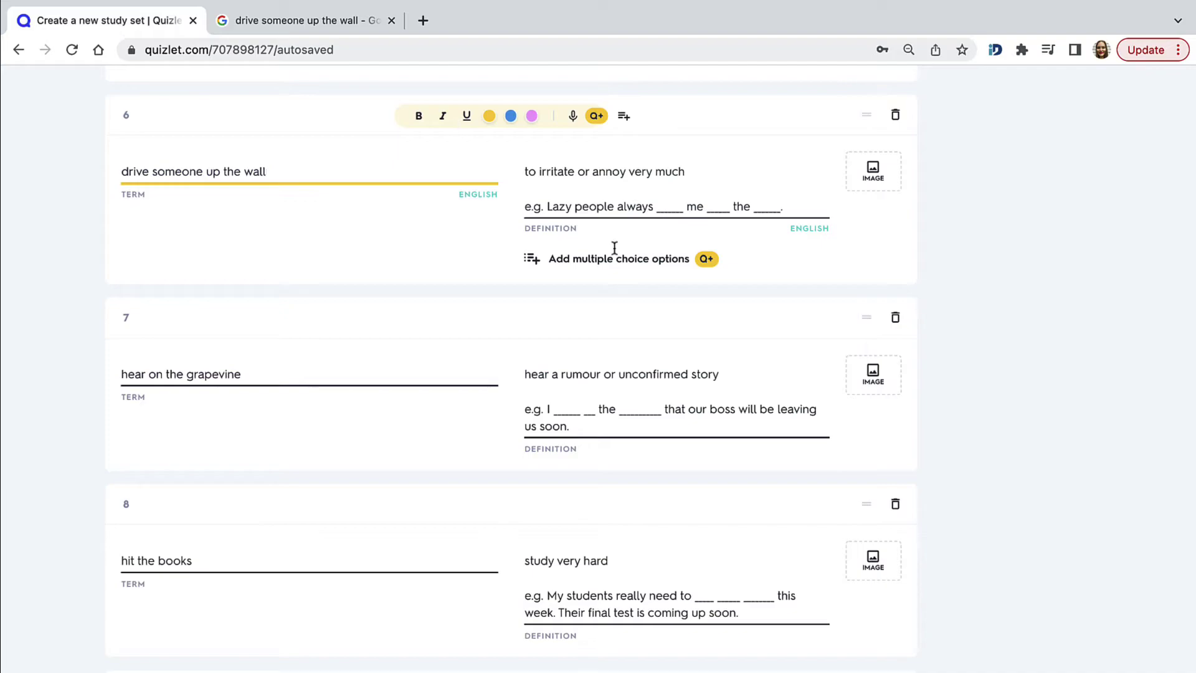
mouse_move(688, 170)
left_mouse_down()
mouse_move(526, 171)
mouse_move(688, 173)
left_mouse_up()
key("ctrl+c")
- Search for 'to irritate or annoy very much' and save the annoying-people photo to the Desktop
left_click(283, 9)
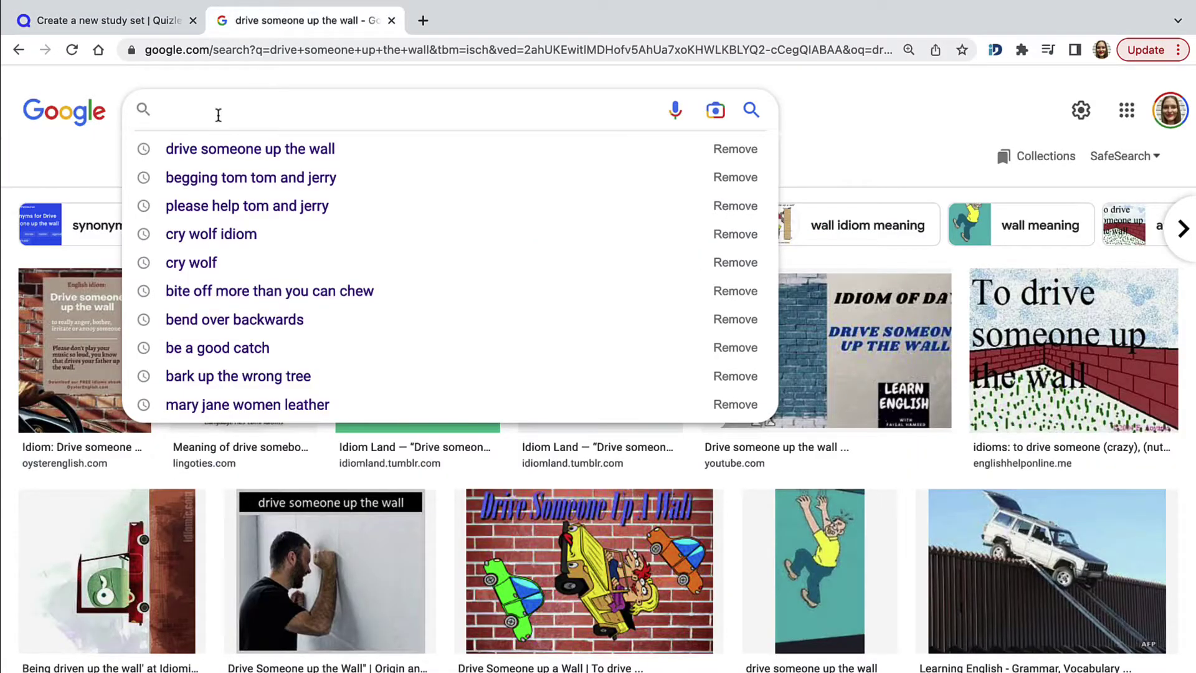
key("ctrl+v")
key("Return")
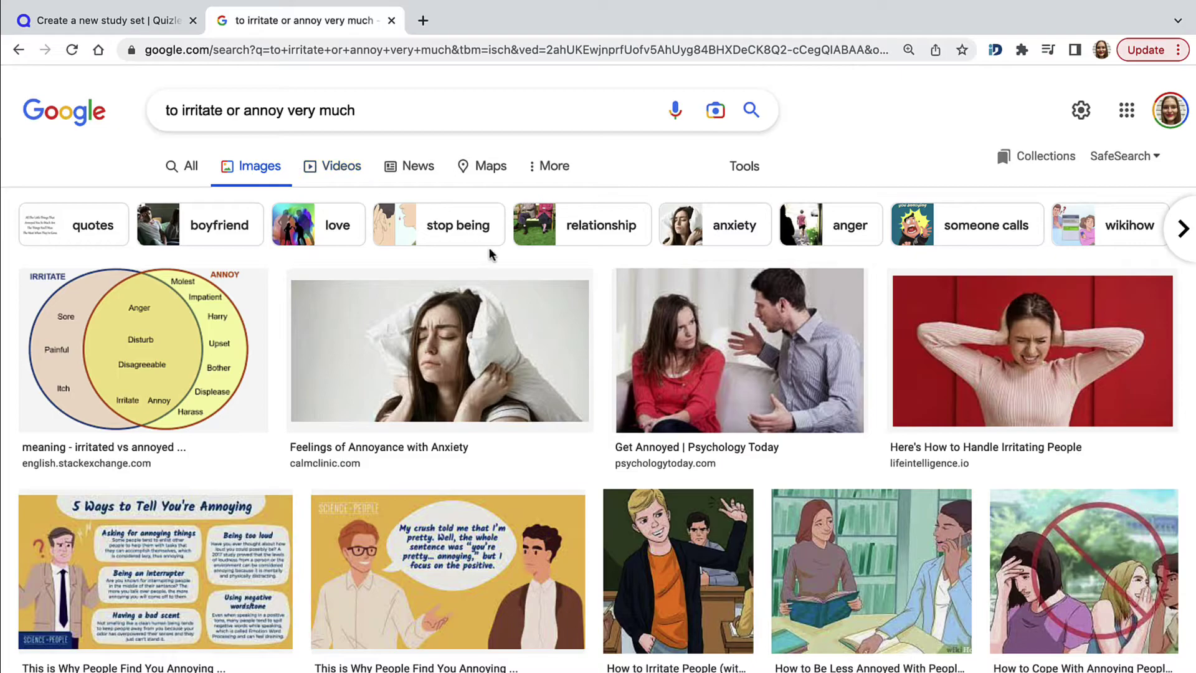
scroll(496, 261, "down", 1)
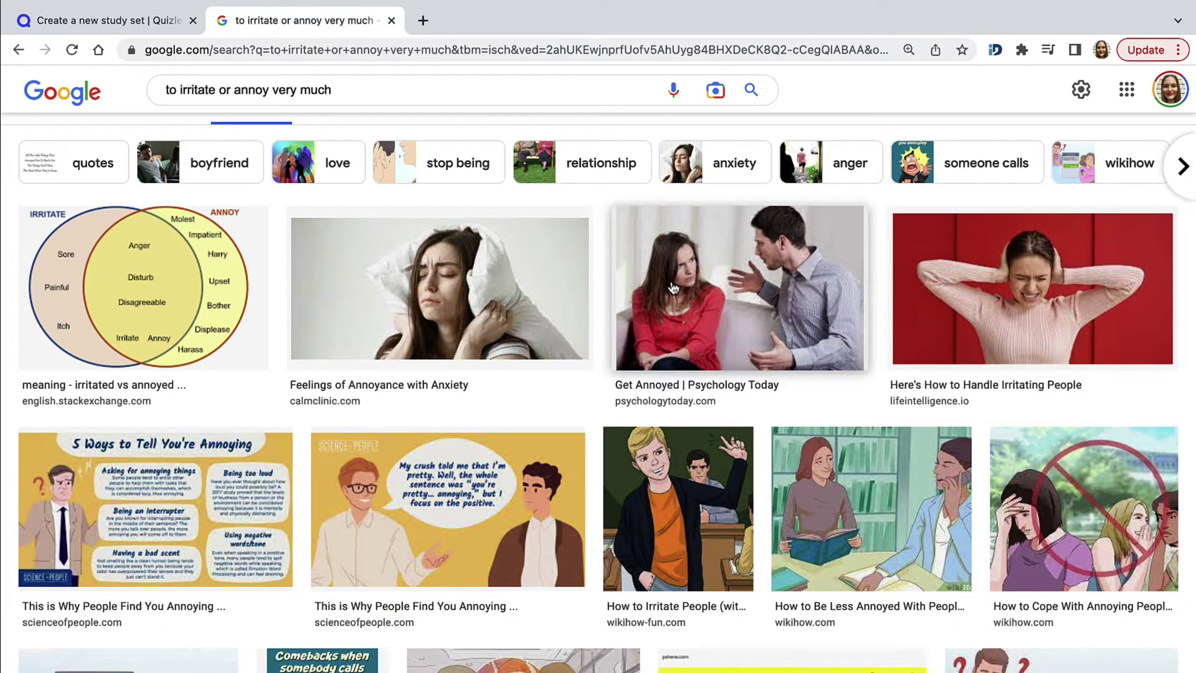
left_click(674, 288)
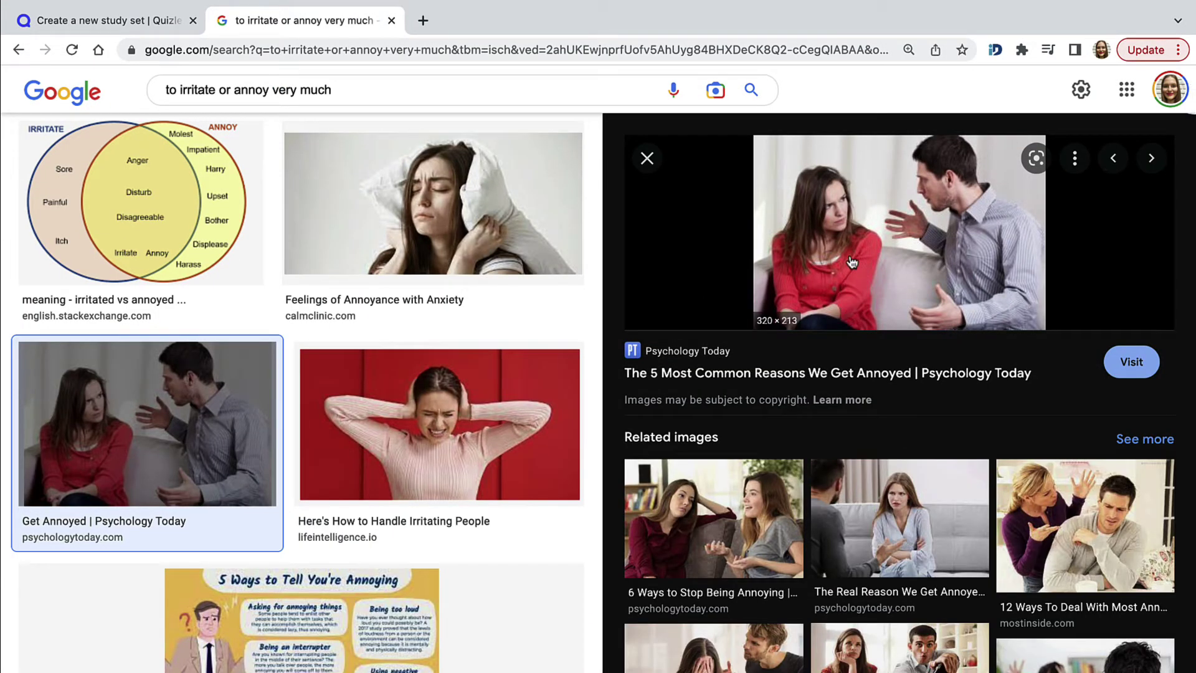
left_click(1022, 531)
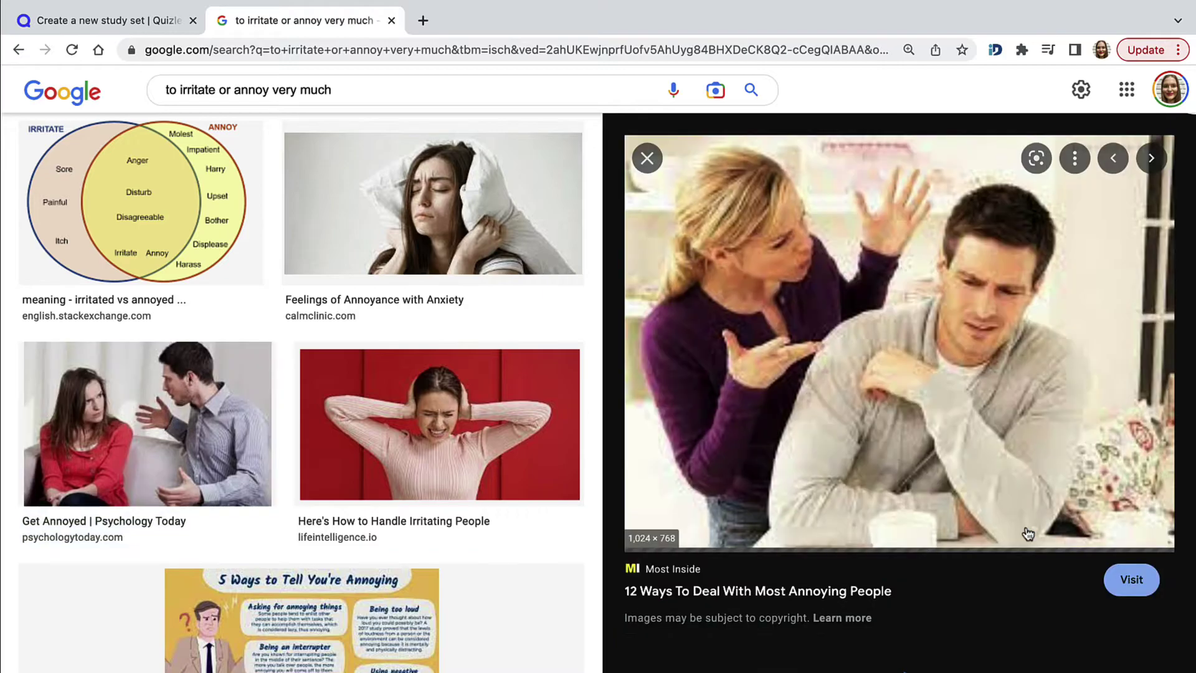
right_click(868, 306)
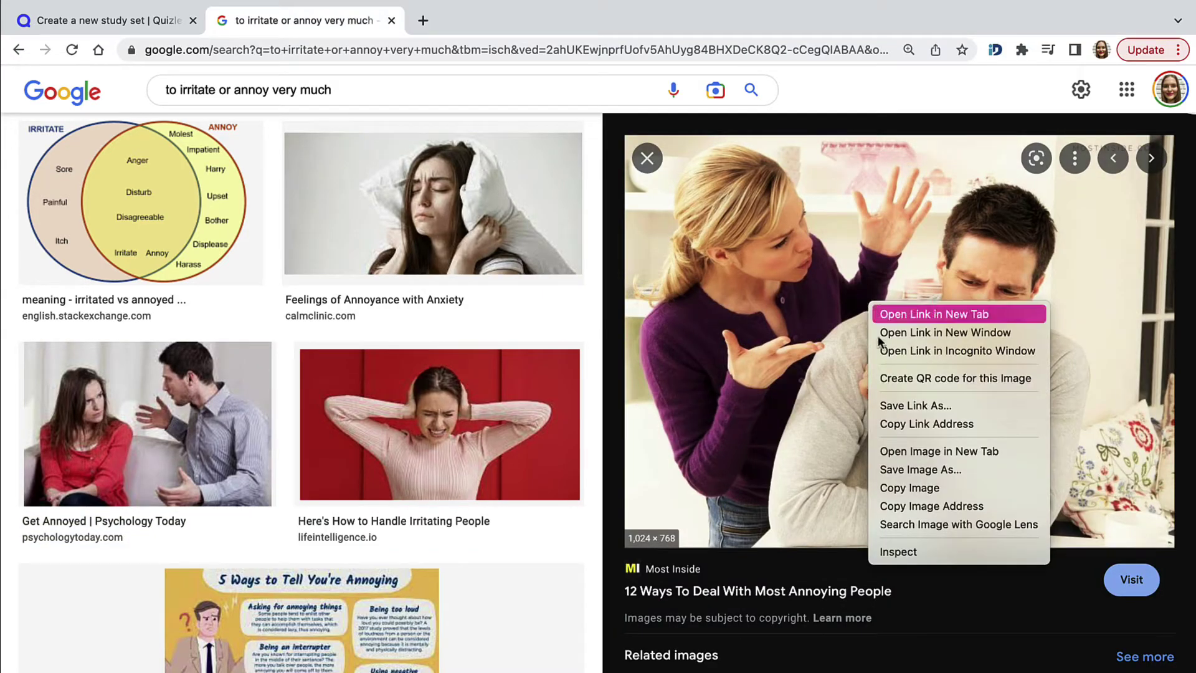
left_click(911, 470)
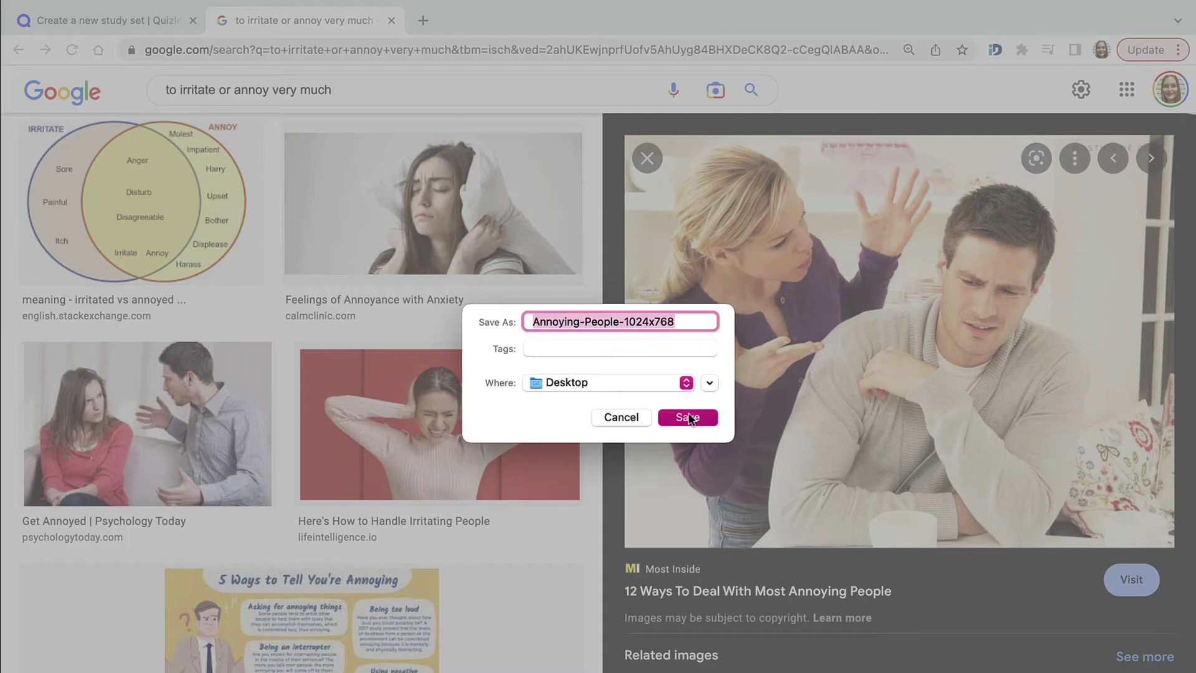
left_click(688, 417)
- Attach the annoying-people photo to card 6 and type its 'His wife always…' example
left_click(132, 23)
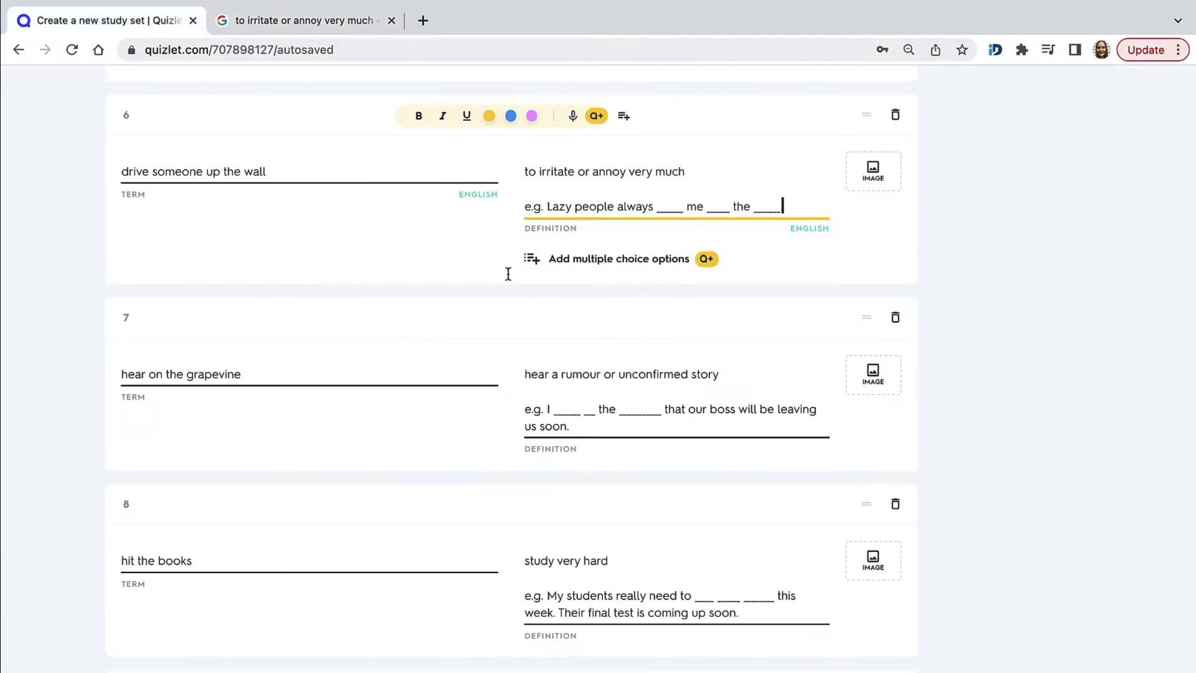
left_click_drag(689, 670, 759, 153)
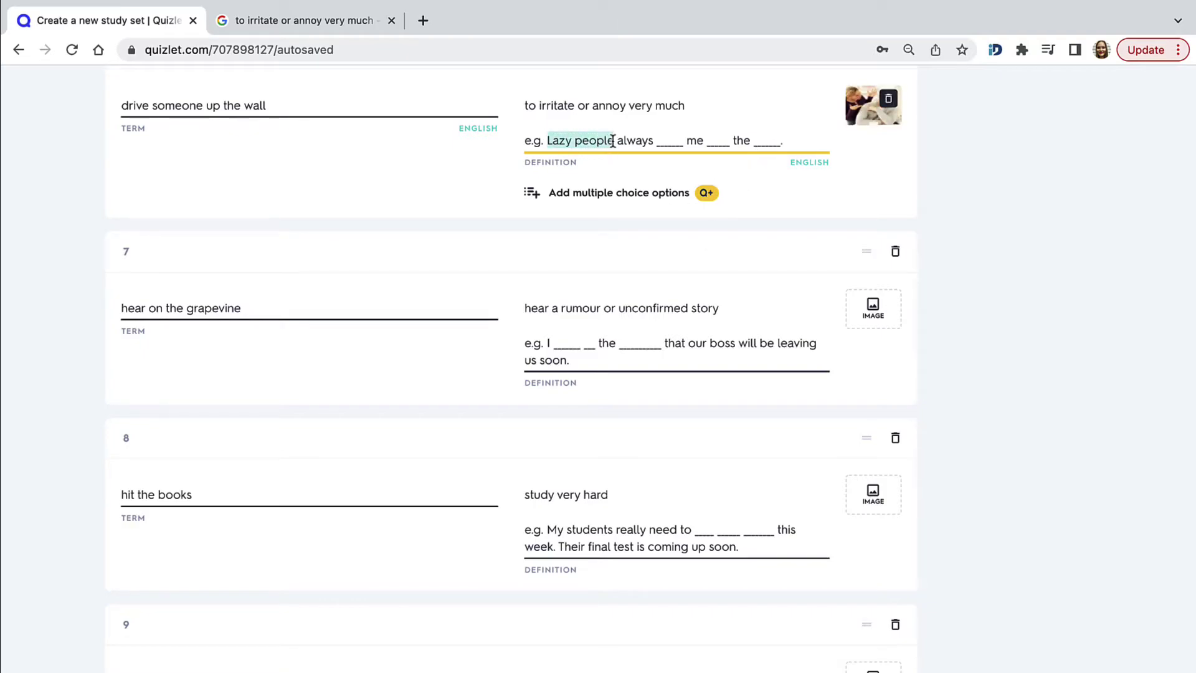
type("His wife")
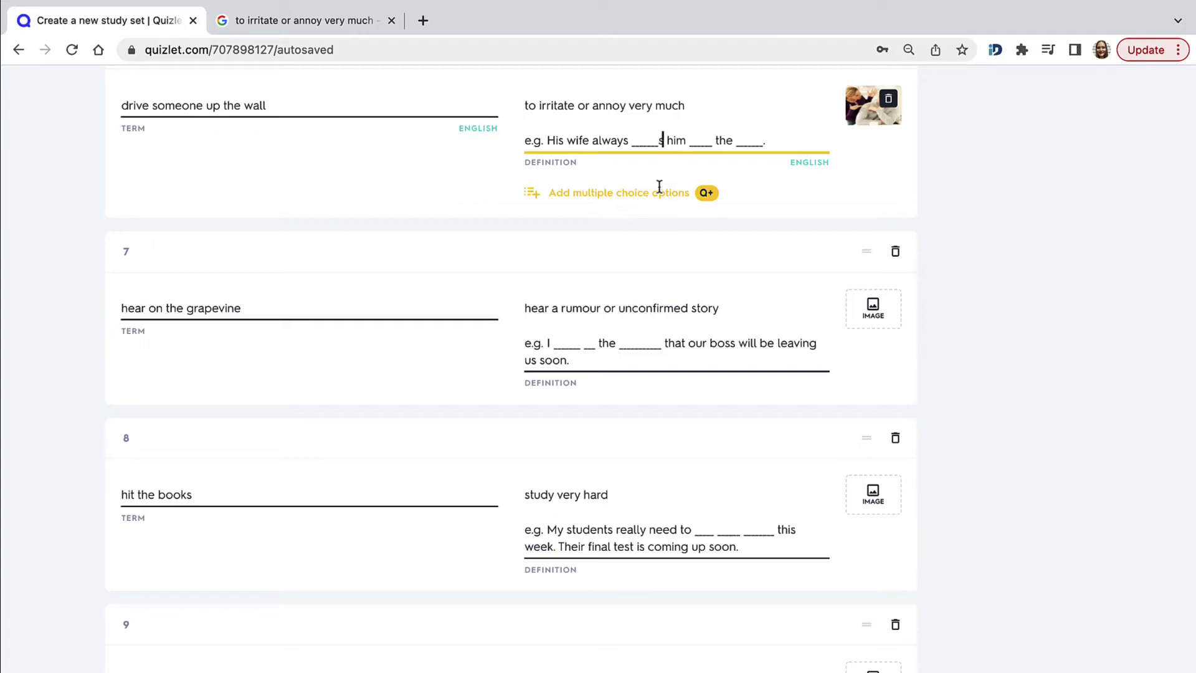
scroll(523, 278, "down", 1)
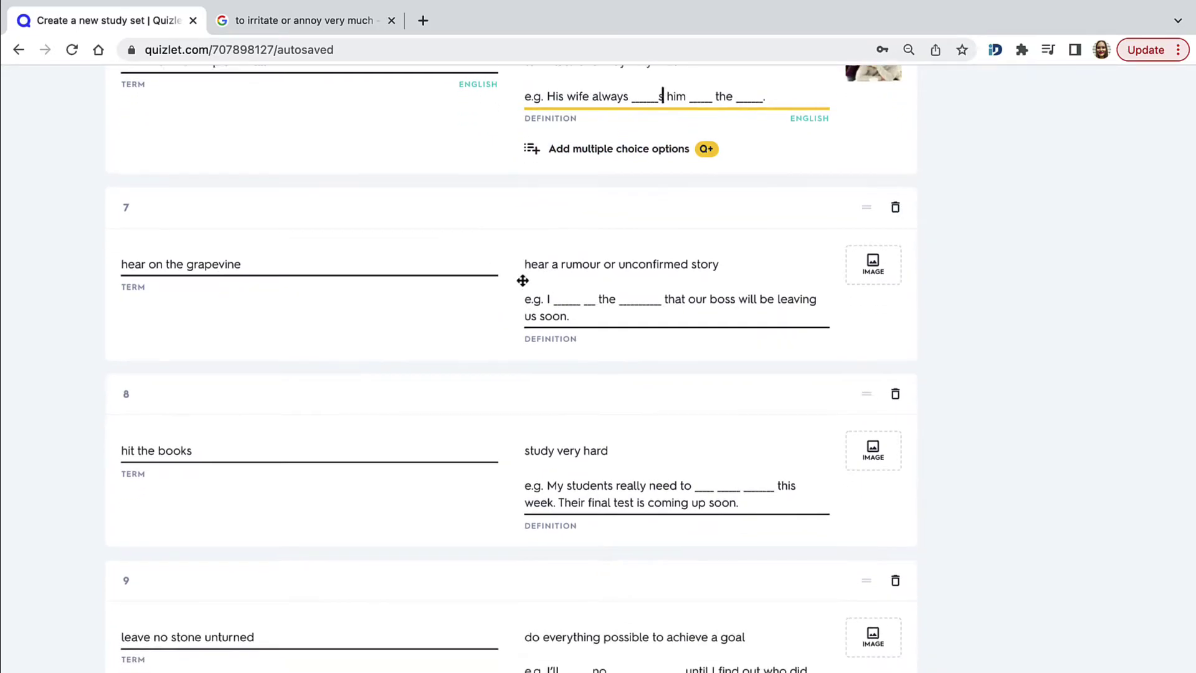
scroll(522, 281, "up", 2)
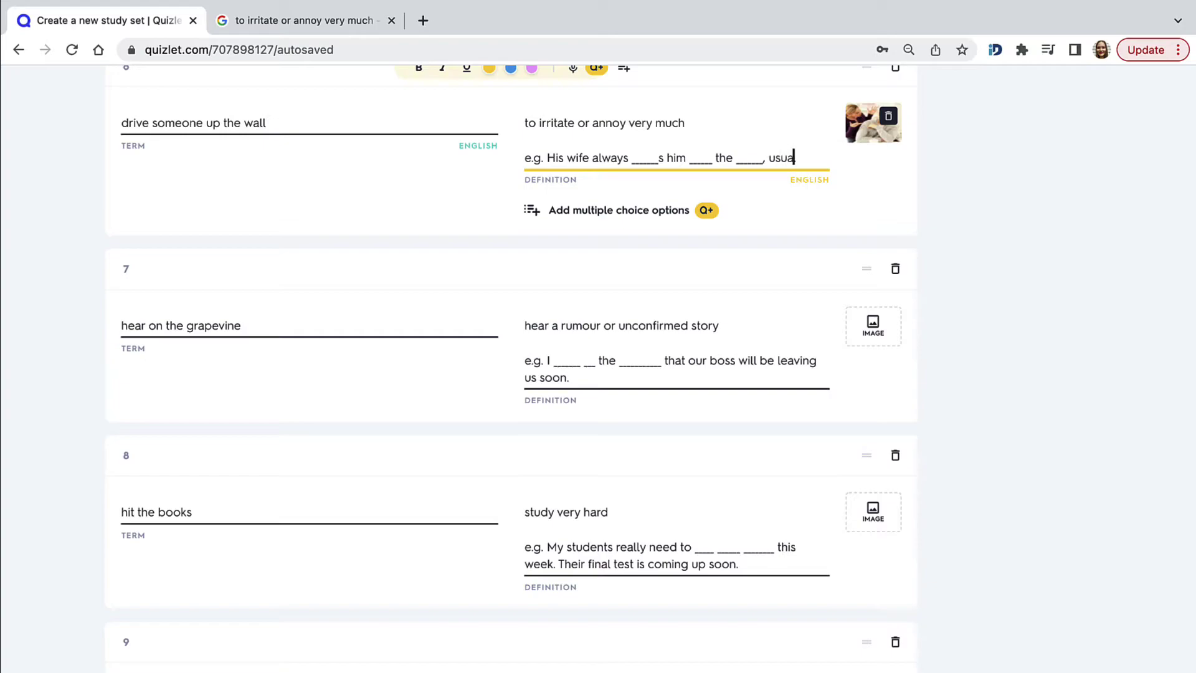
type("no reason.")
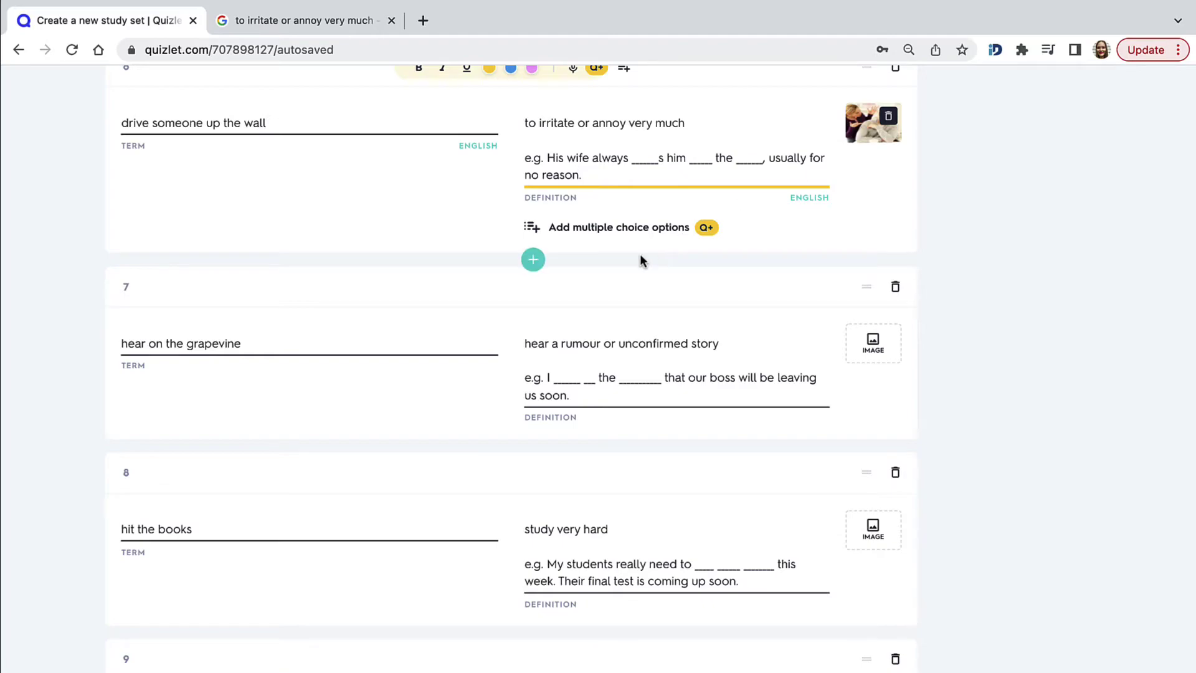
scroll(641, 259, "down", 2)
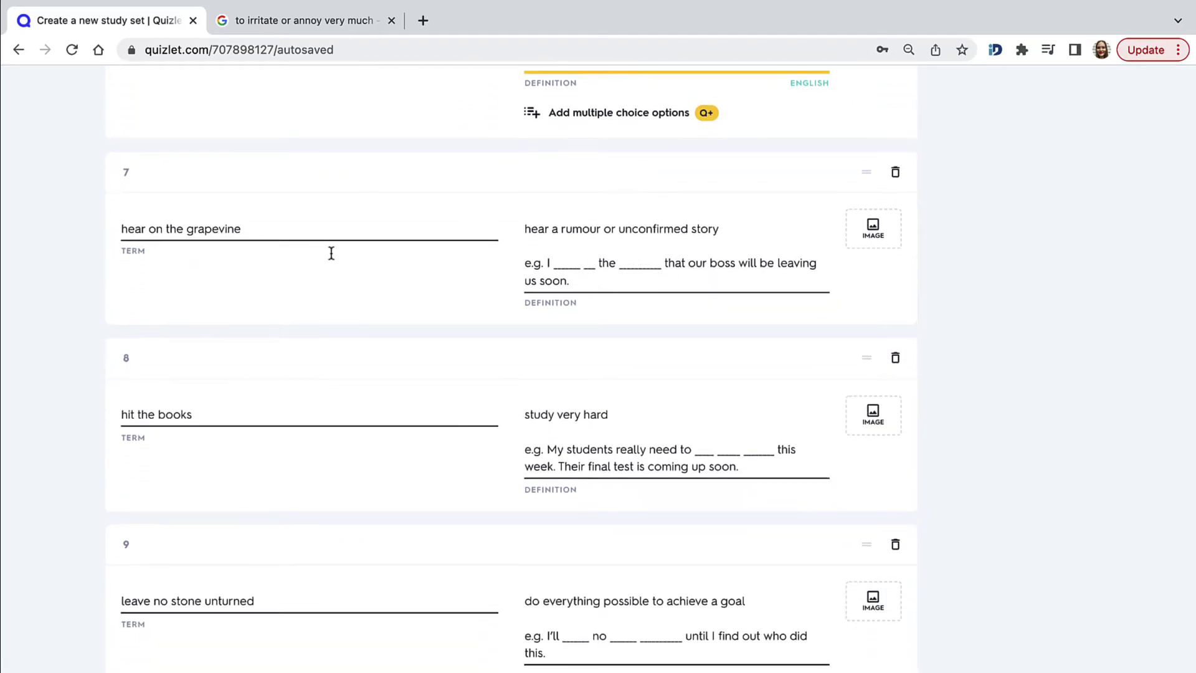
- Copy card 7's term and browse Google Images results for 'hear on the grapevine'
left_click_drag(243, 229, 121, 229)
key("ctrl+c")
left_click(267, 21)
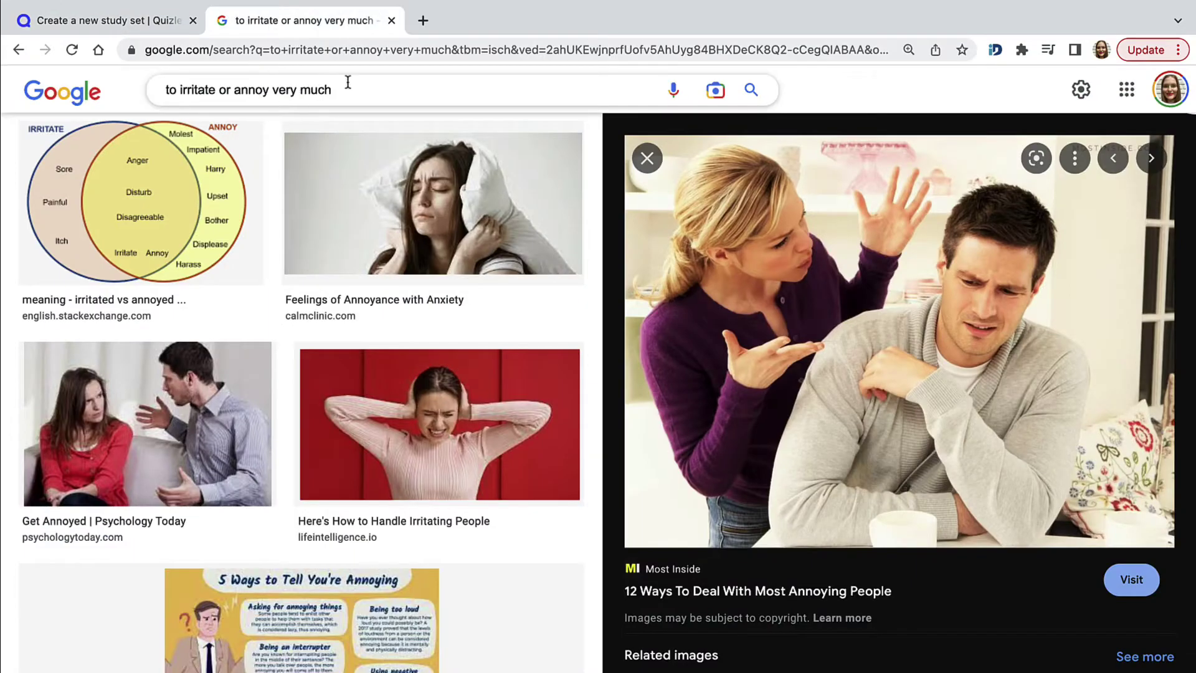
left_click_drag(337, 87, 167, 92)
key("ctrl+v")
key("Return")
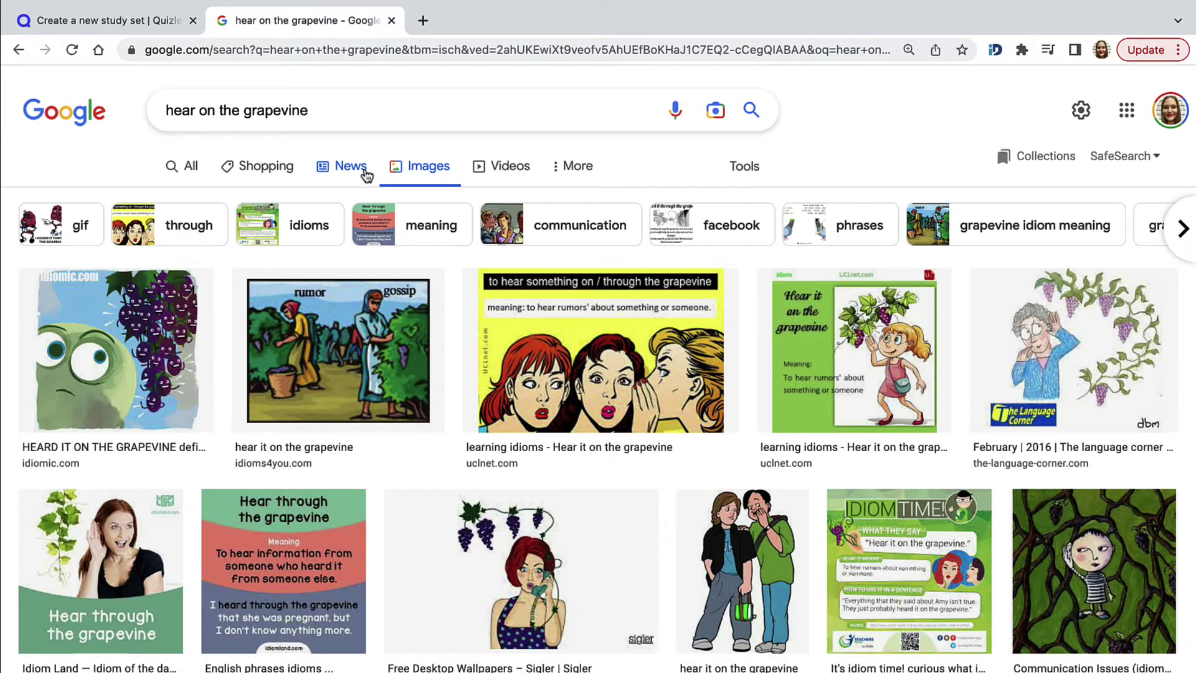
scroll(366, 174, "down", 3)
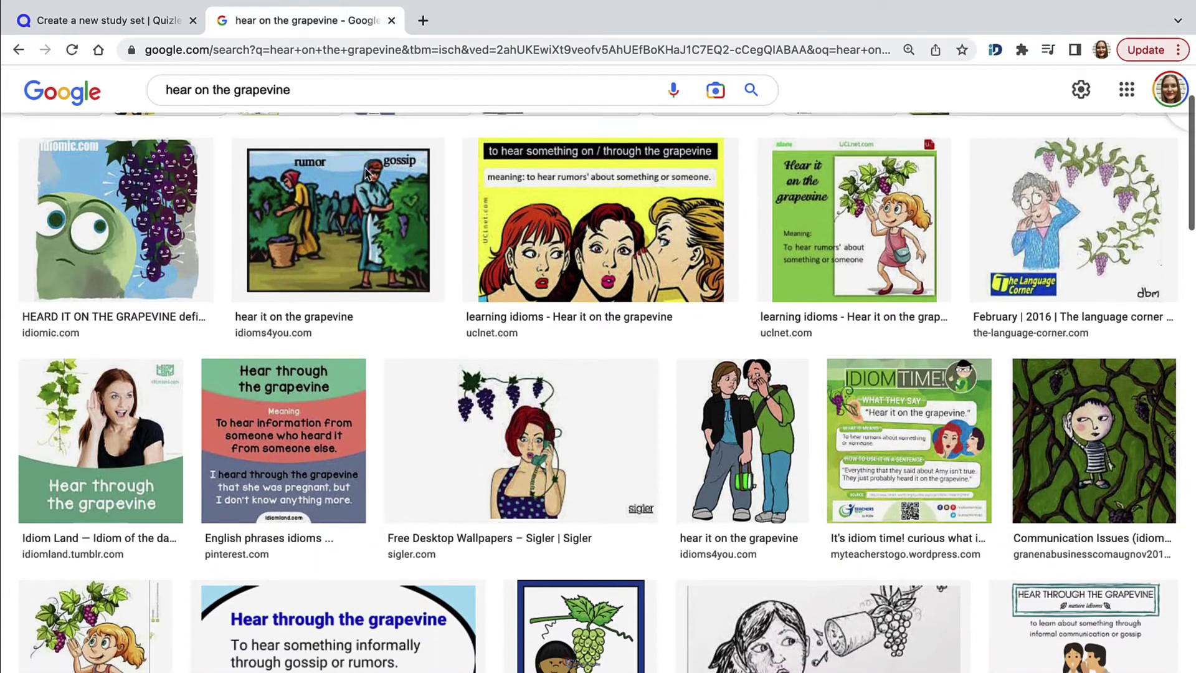
scroll(366, 178, "down", 2)
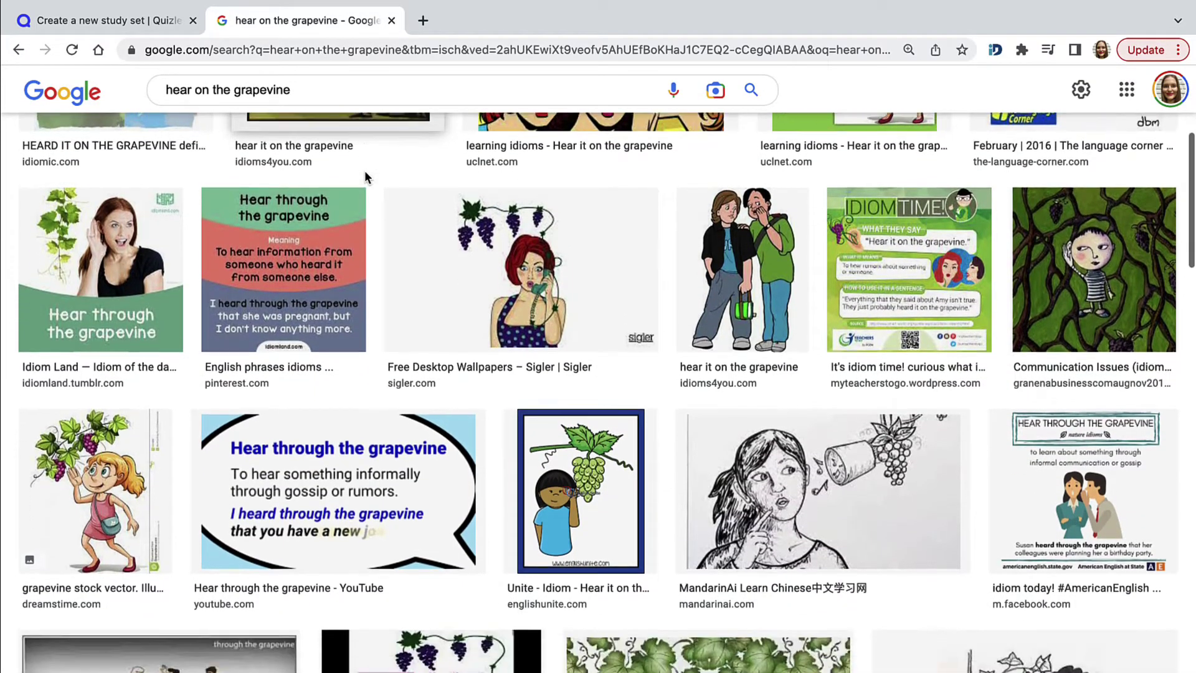
scroll(365, 170, "down", 8)
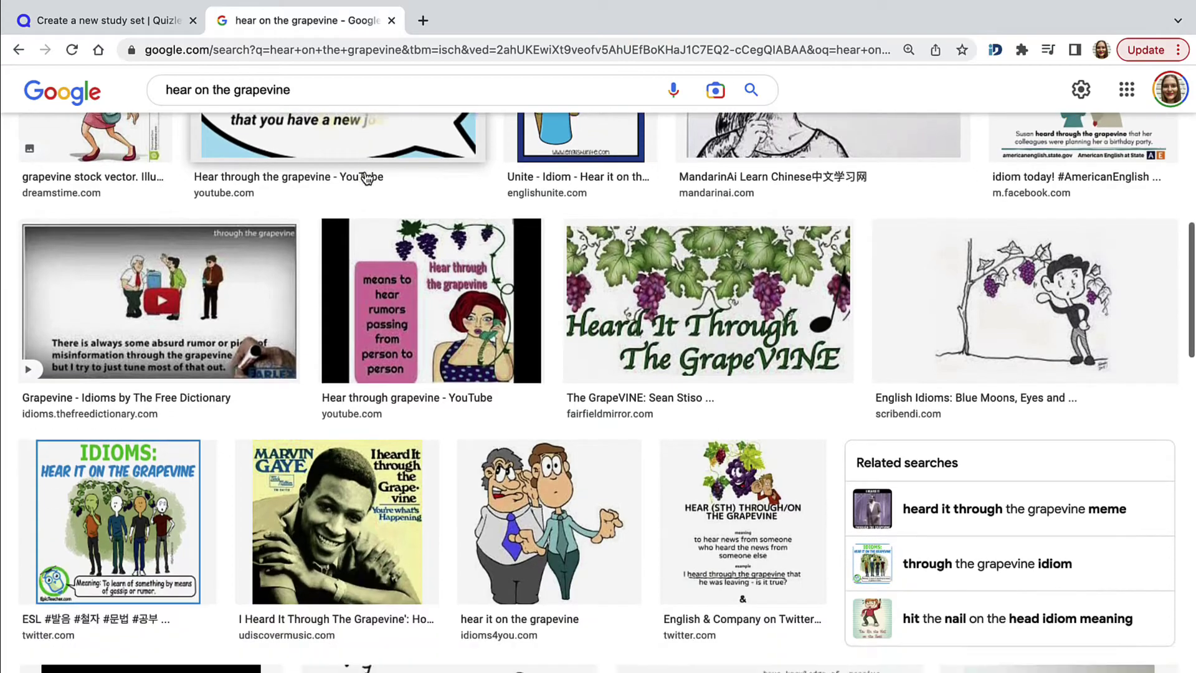
scroll(368, 179, "down", 3)
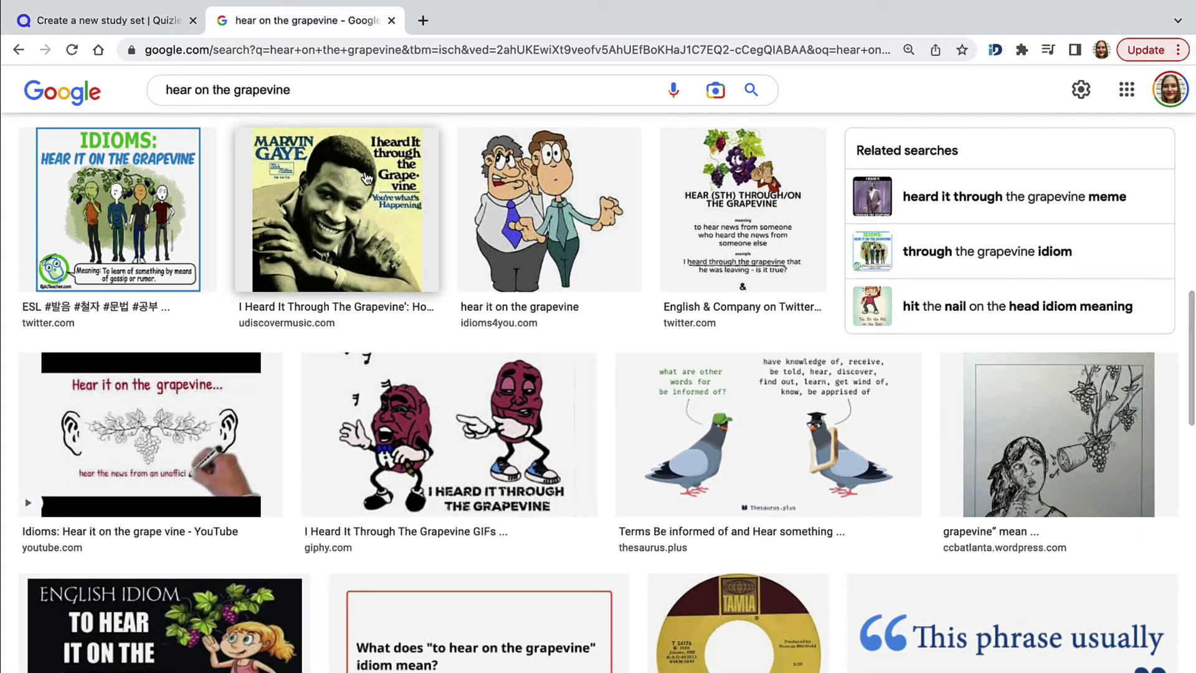
scroll(366, 179, "down", 5)
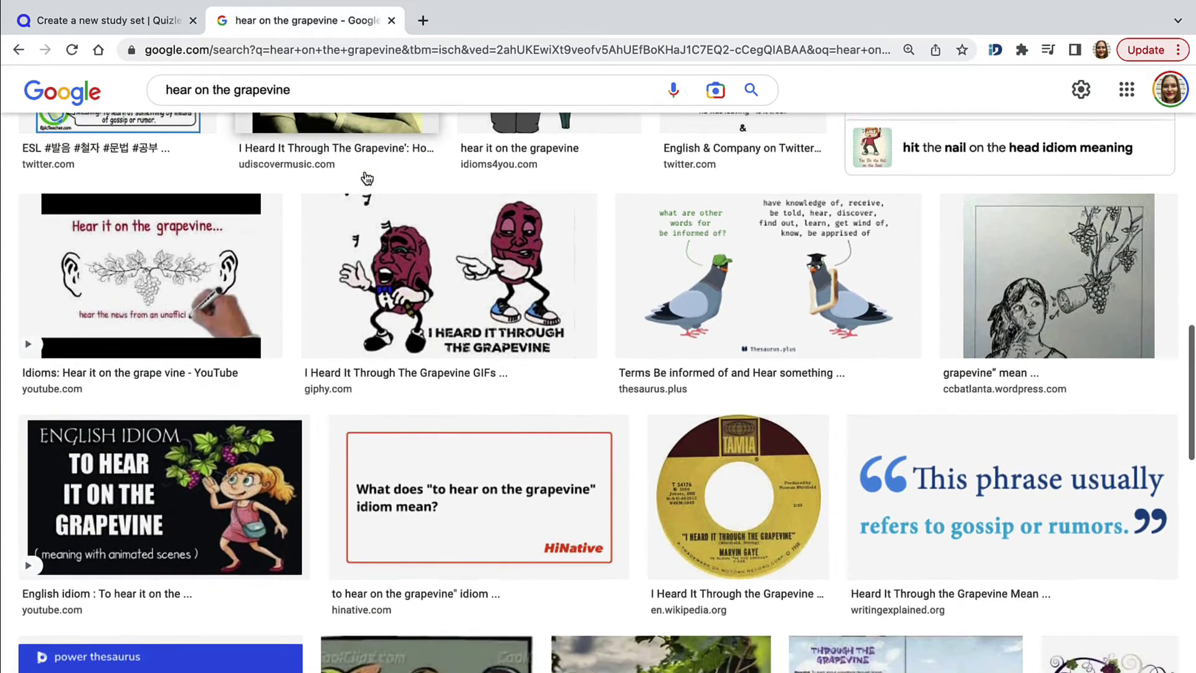
scroll(366, 179, "down", 10)
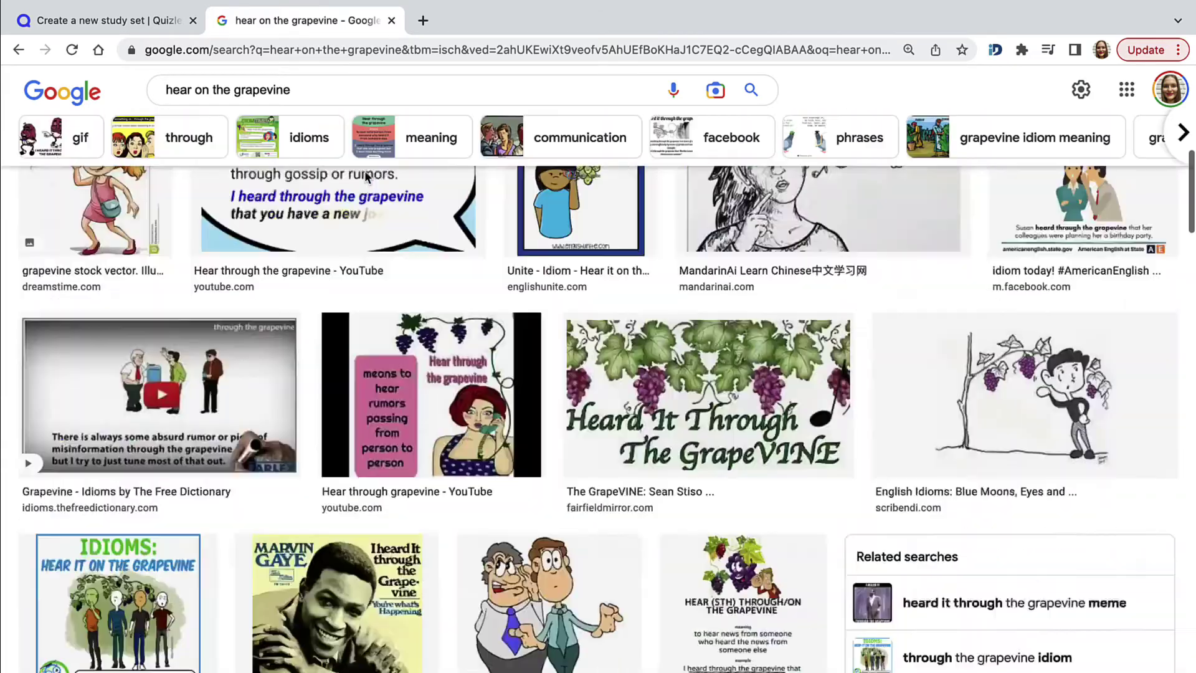
scroll(366, 179, "up", 20)
- Search 'romours', save the gossiping two women illustration, and return to Quizlet
left_click(153, 92)
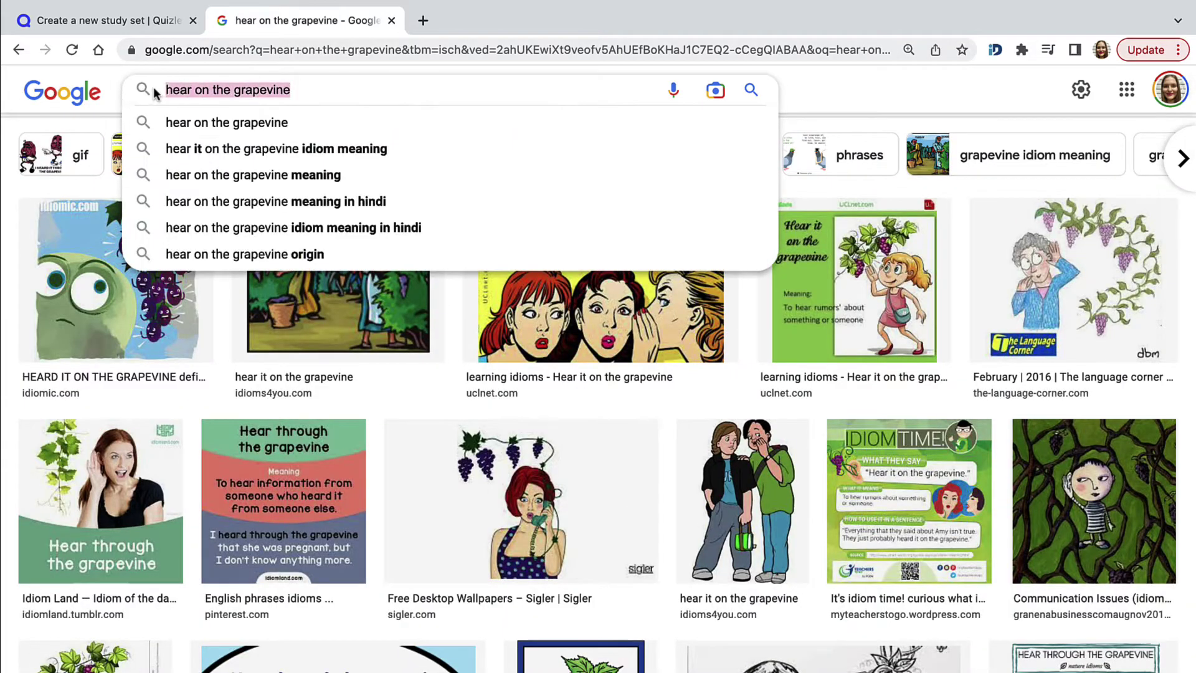
type("rom")
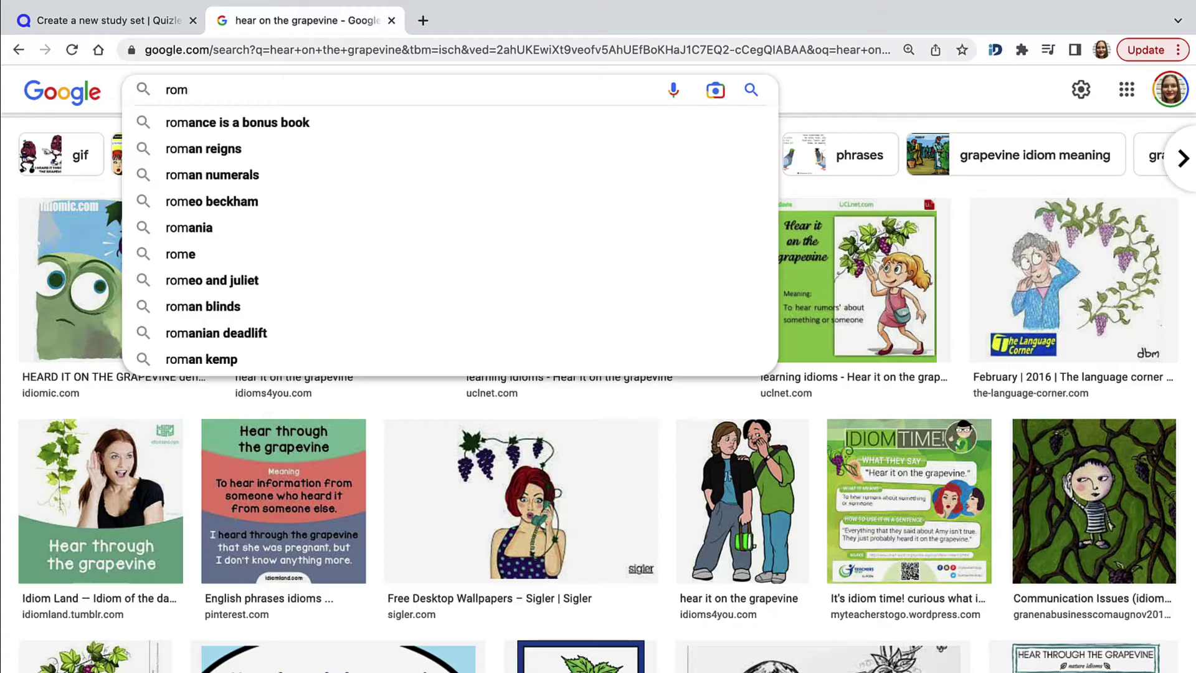
type("ours")
key("Return")
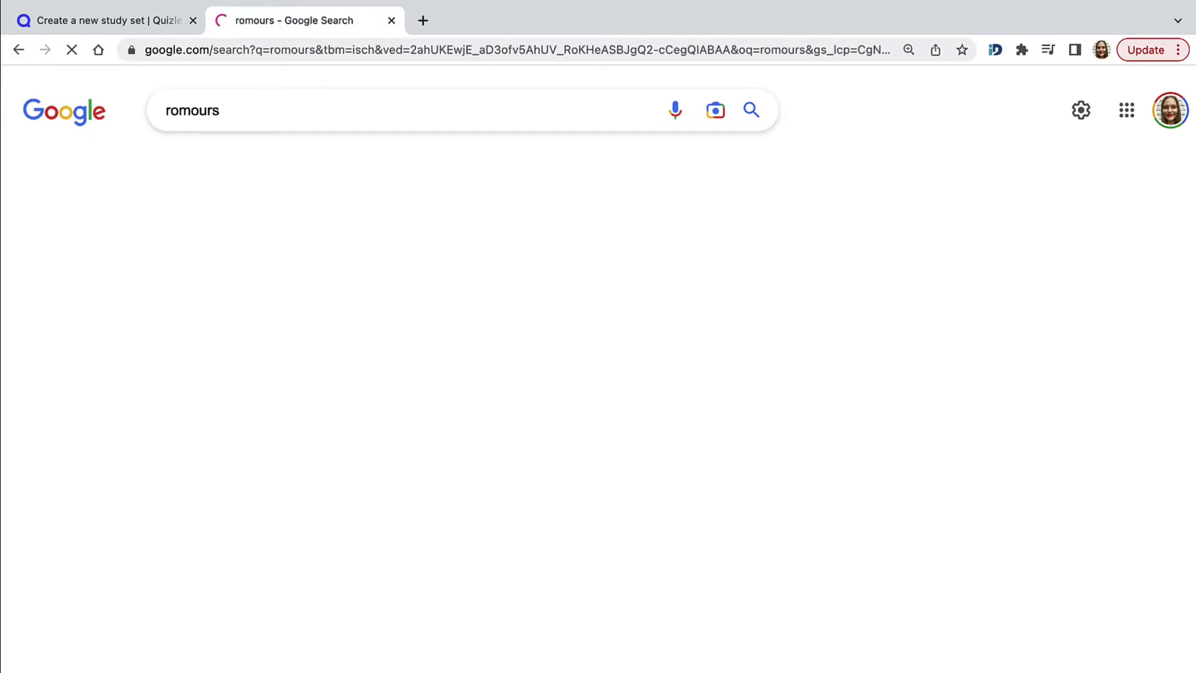
scroll(300, 219, "down", 12)
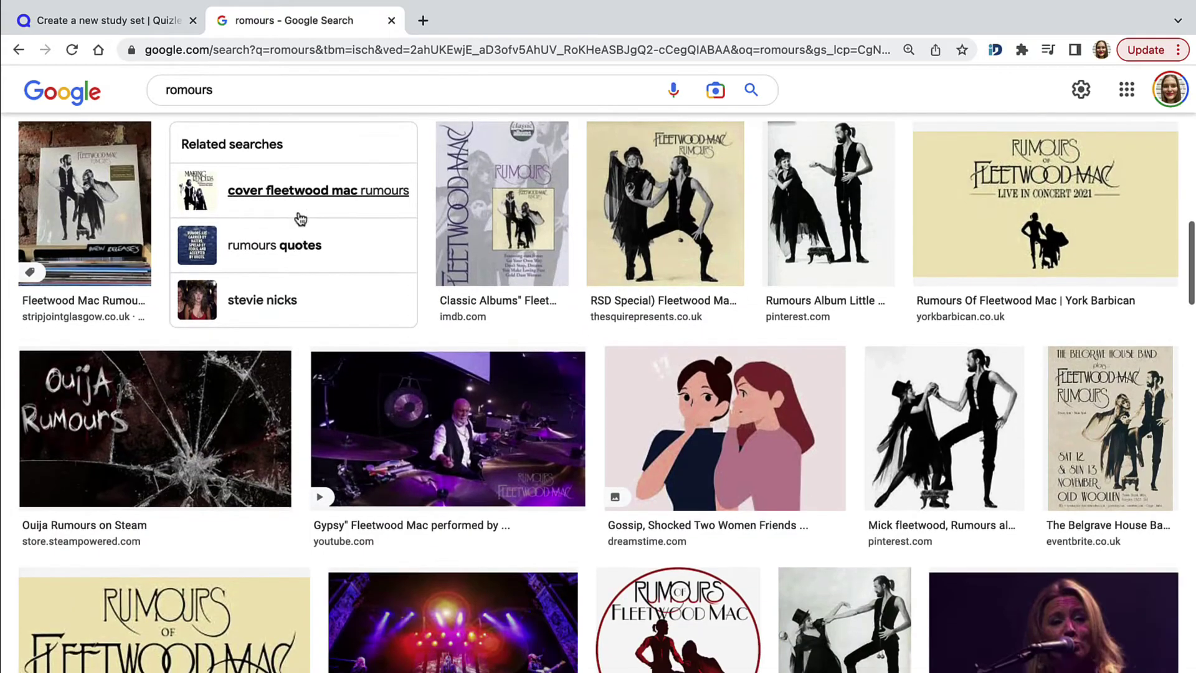
left_click(698, 410)
right_click(976, 324)
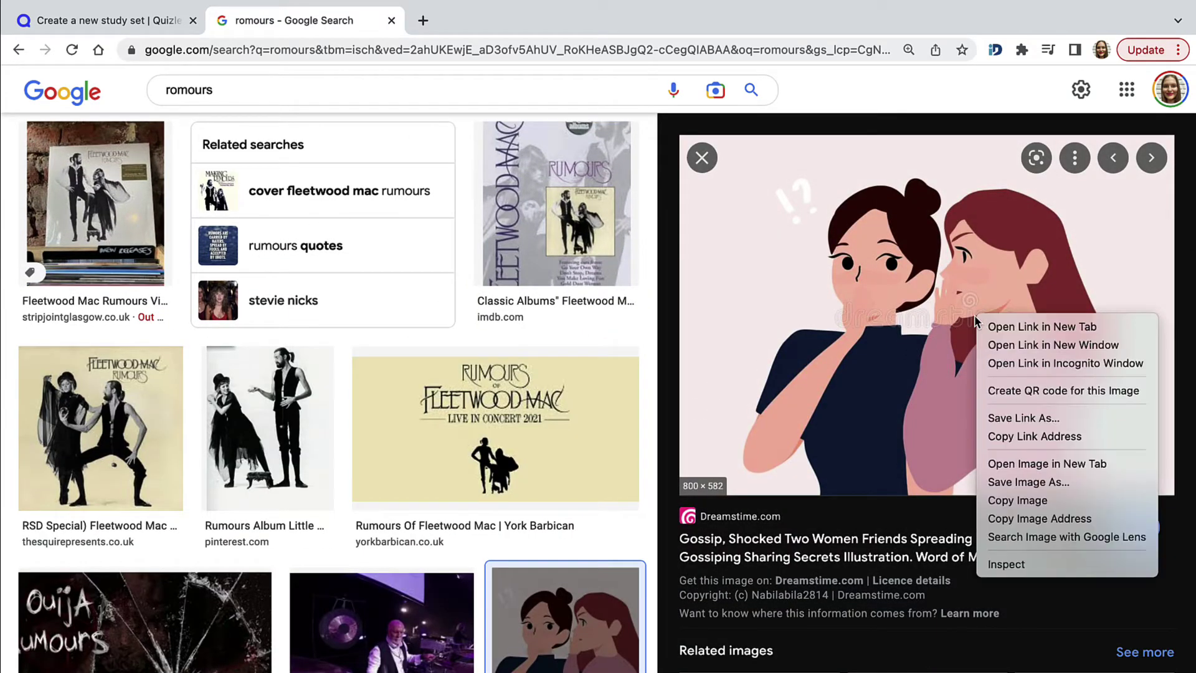
left_click(1038, 485)
key("Return")
left_click(91, 20)
- Add the saved gossip illustration to card 7
left_click(873, 231)
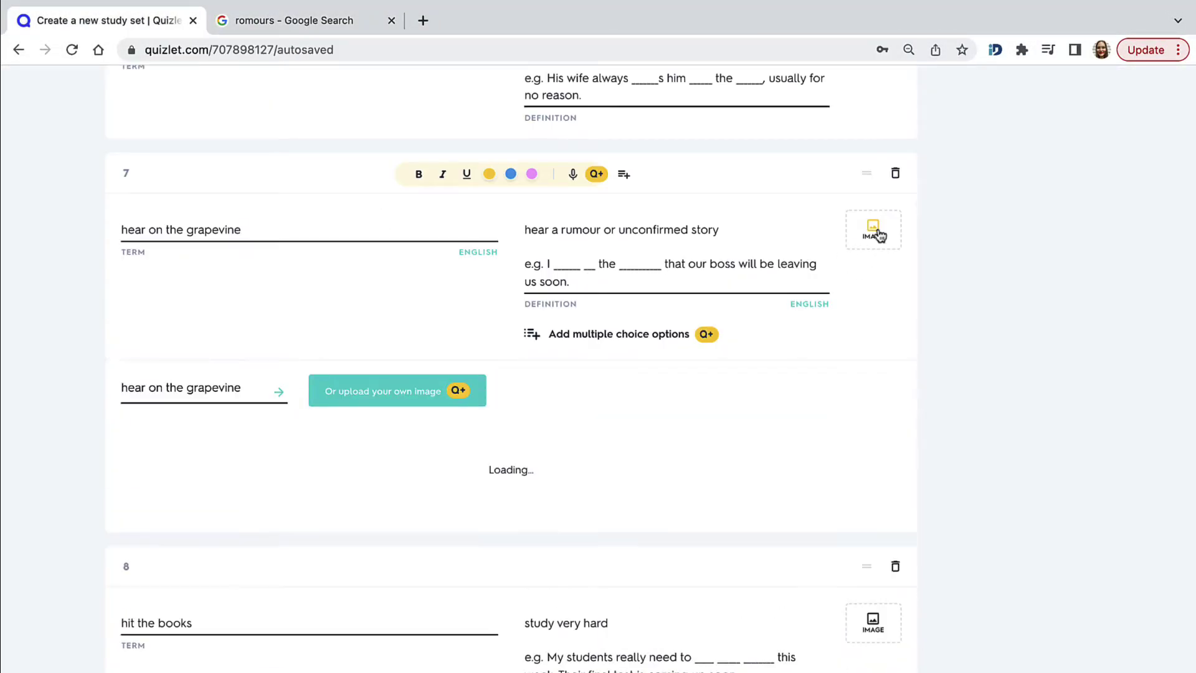
left_click_drag(609, 400, 861, 121)
scroll(748, 212, "down", 2)
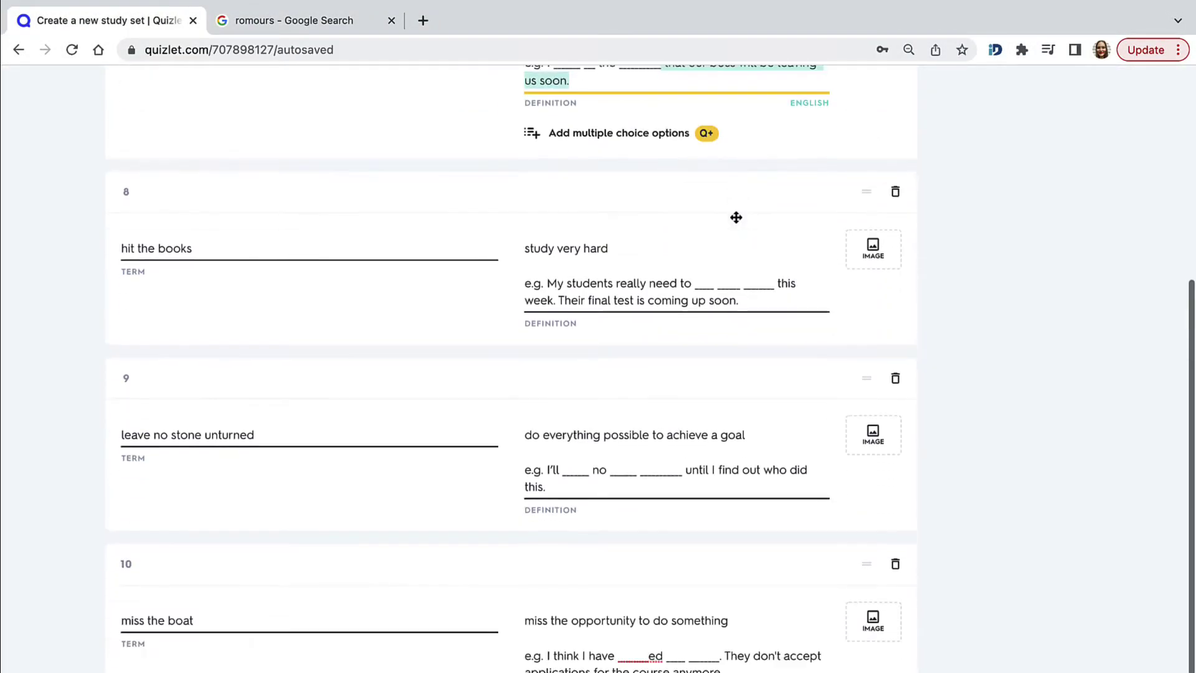
- Give card 8, 'hit the books', the suggested library study picture
left_click(894, 215)
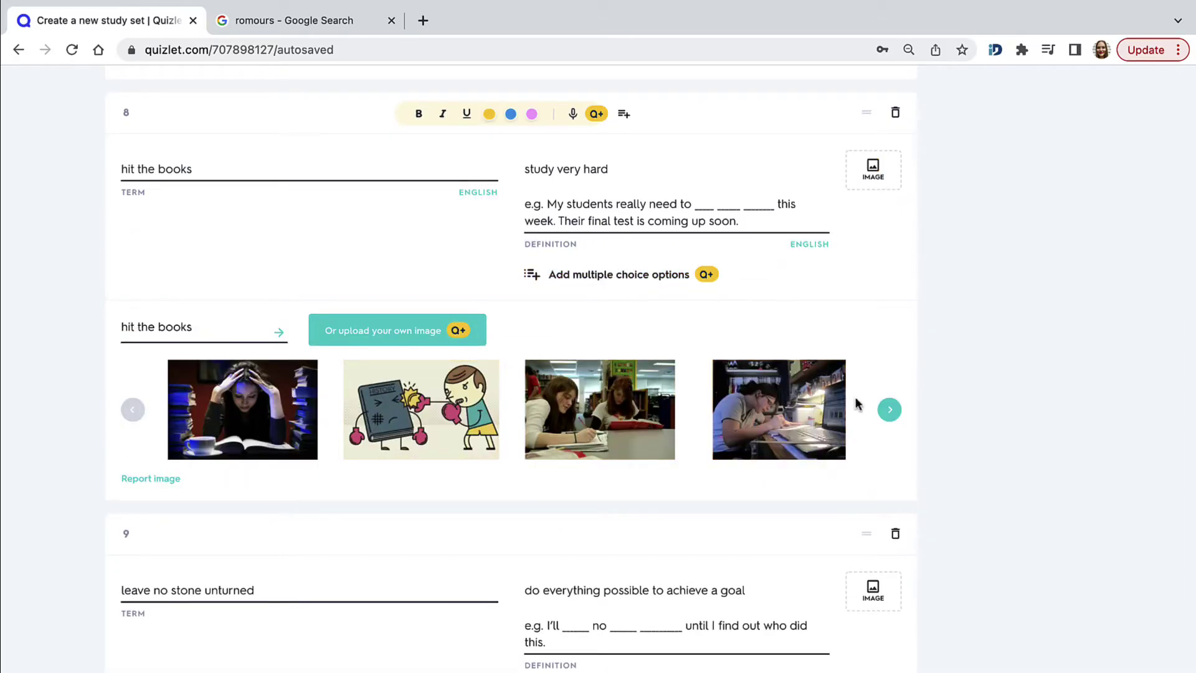
left_click(889, 411)
left_click(889, 411)
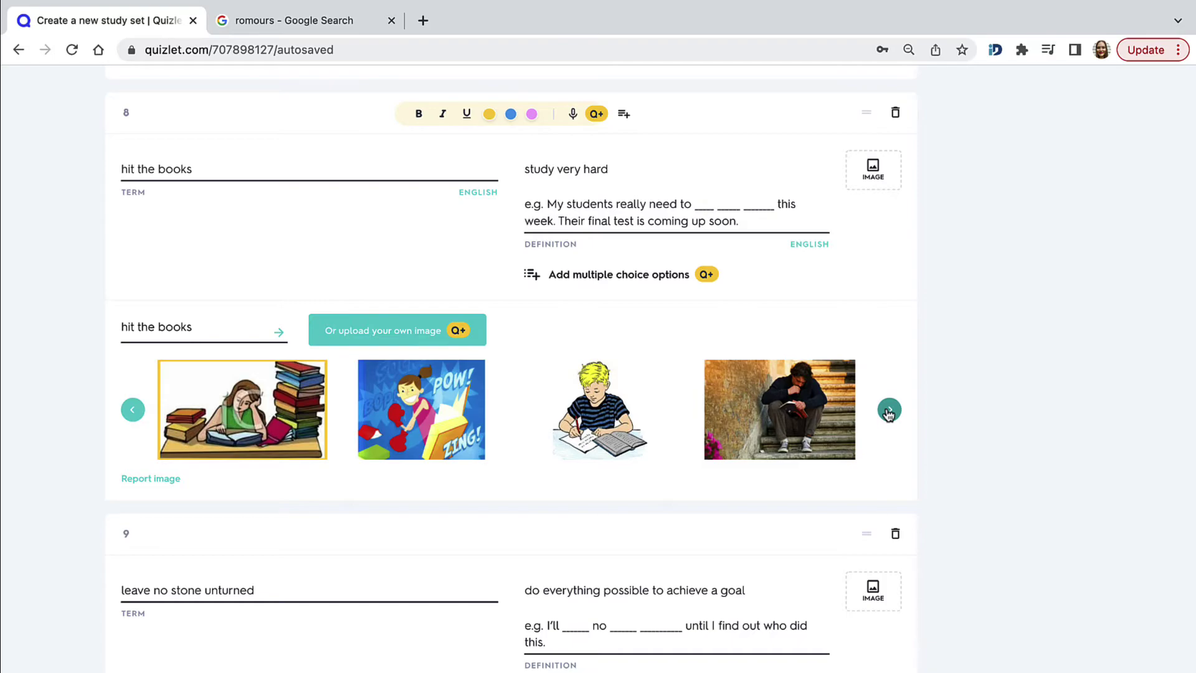
left_click(889, 411)
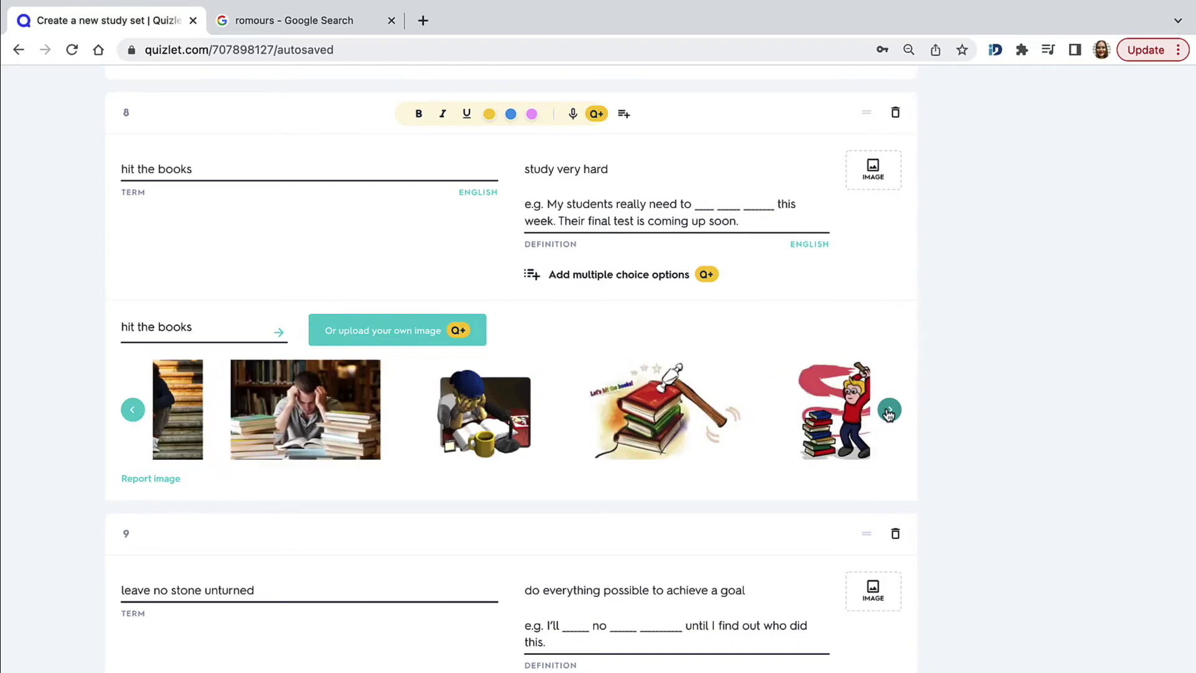
left_click(515, 413)
scroll(516, 423, "down", 2)
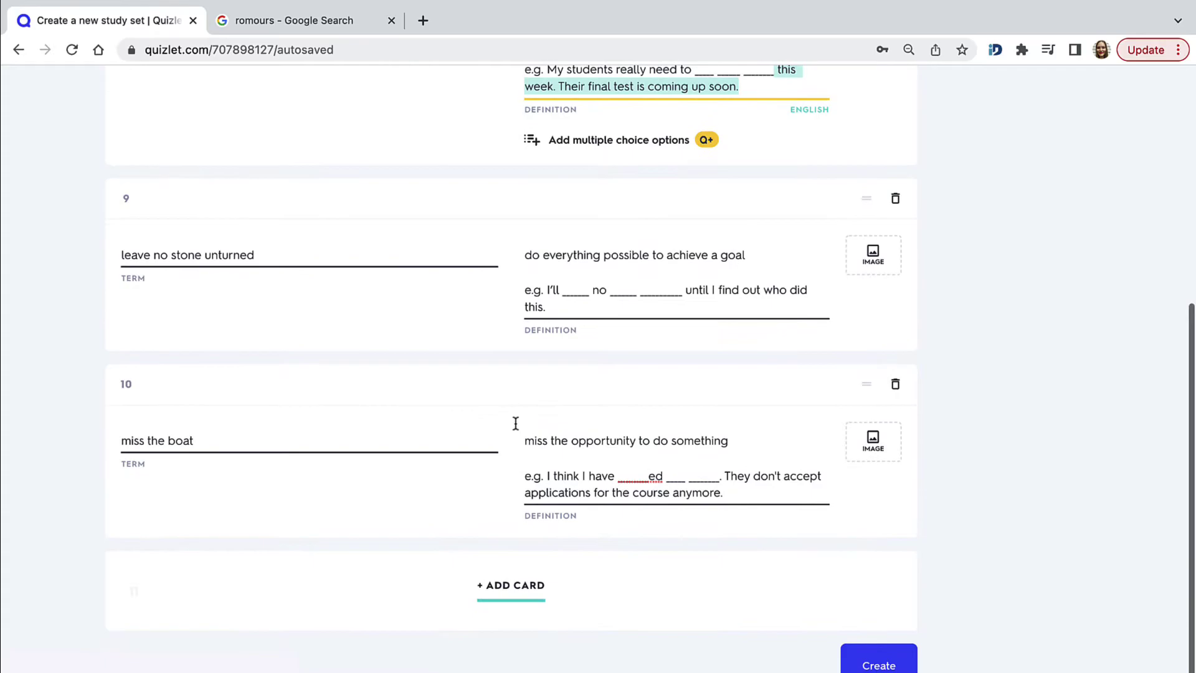
- Browse card 9's suggested images and select its term 'leave no stone unturned'
left_click(879, 266)
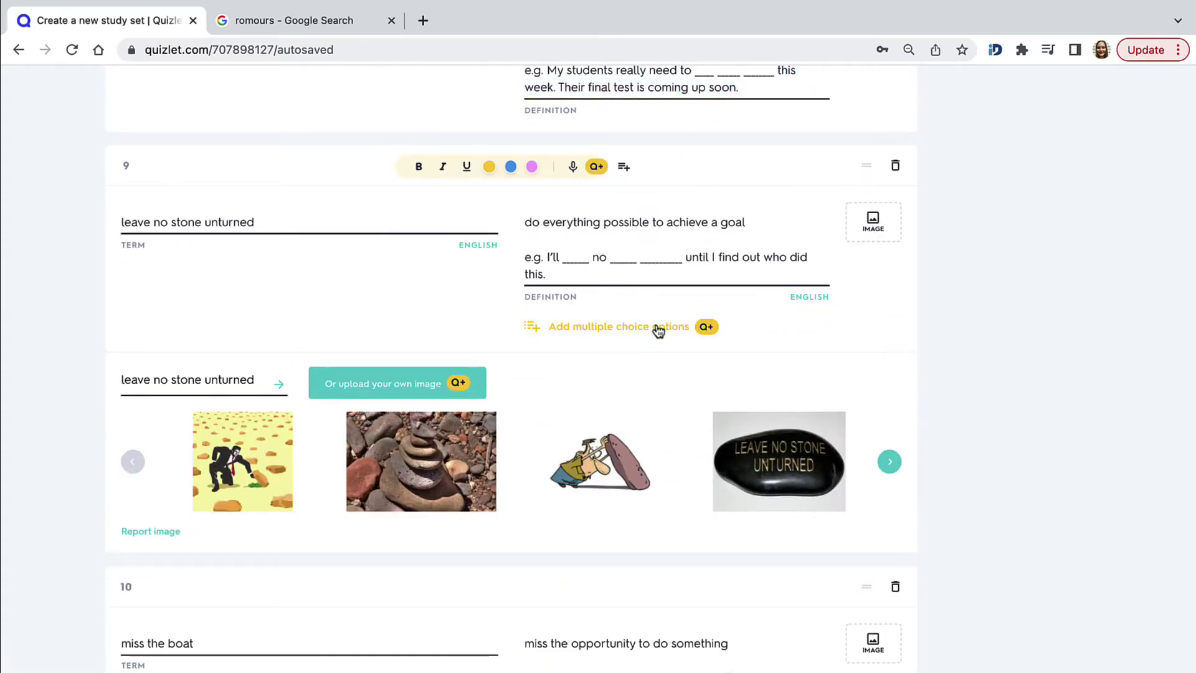
left_click(889, 464)
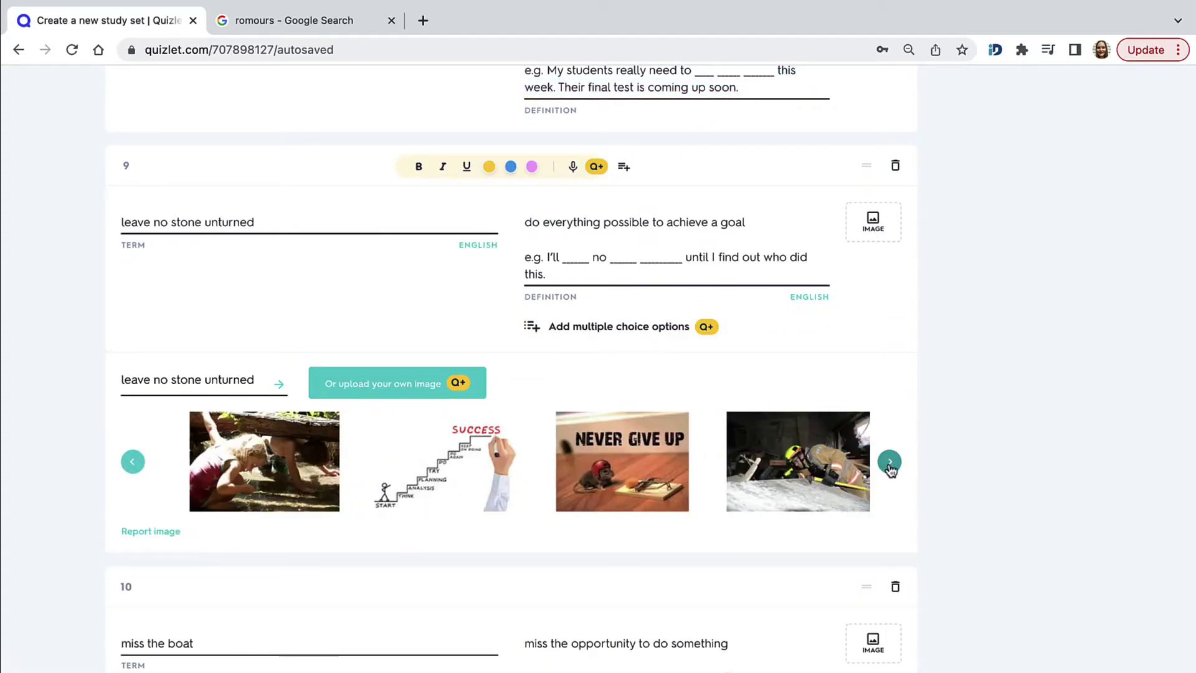
left_click(889, 463)
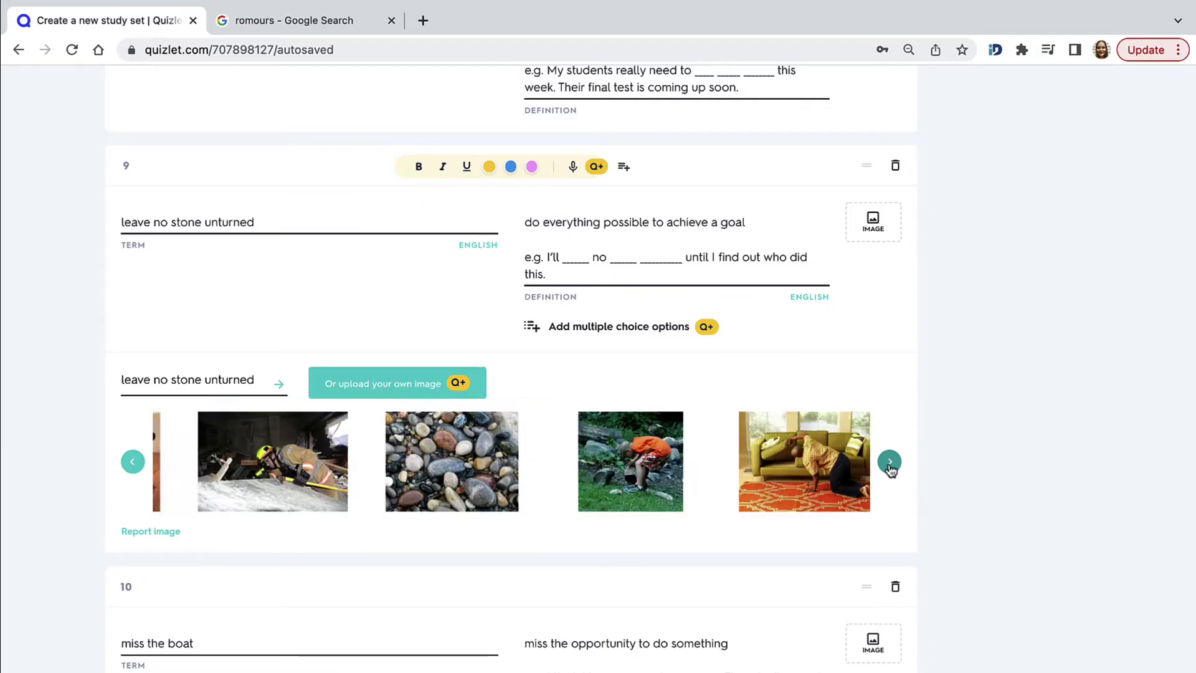
left_click_drag(266, 221, 133, 218)
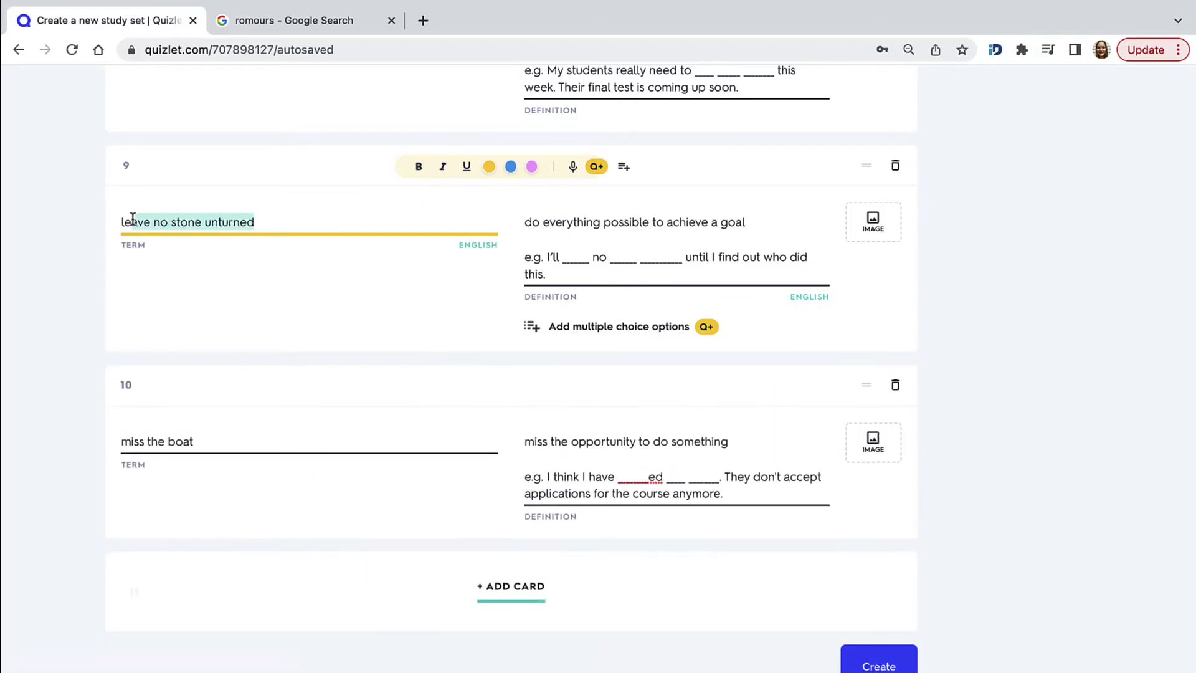
- Search Google Images for 'leave no stone unturned' in place of the earlier results and browse them
key("ctrl+c")
left_click(260, 24)
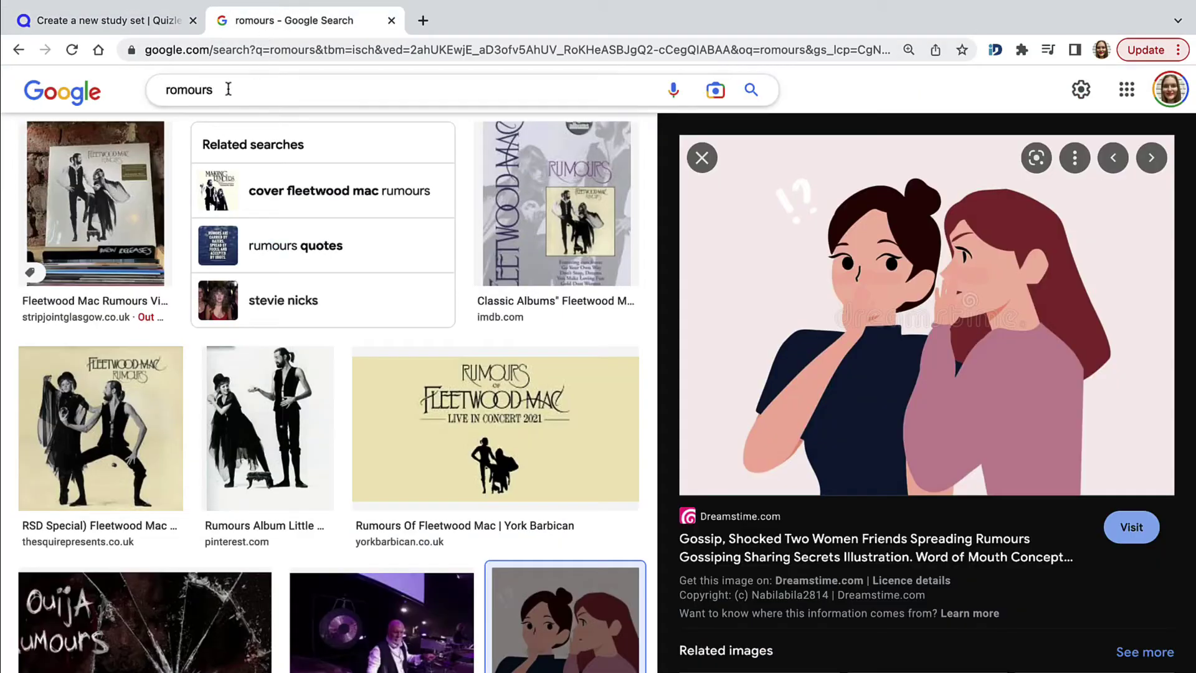
left_click(227, 88)
key("ctrl+a")
key("ctrl+v")
key("Return")
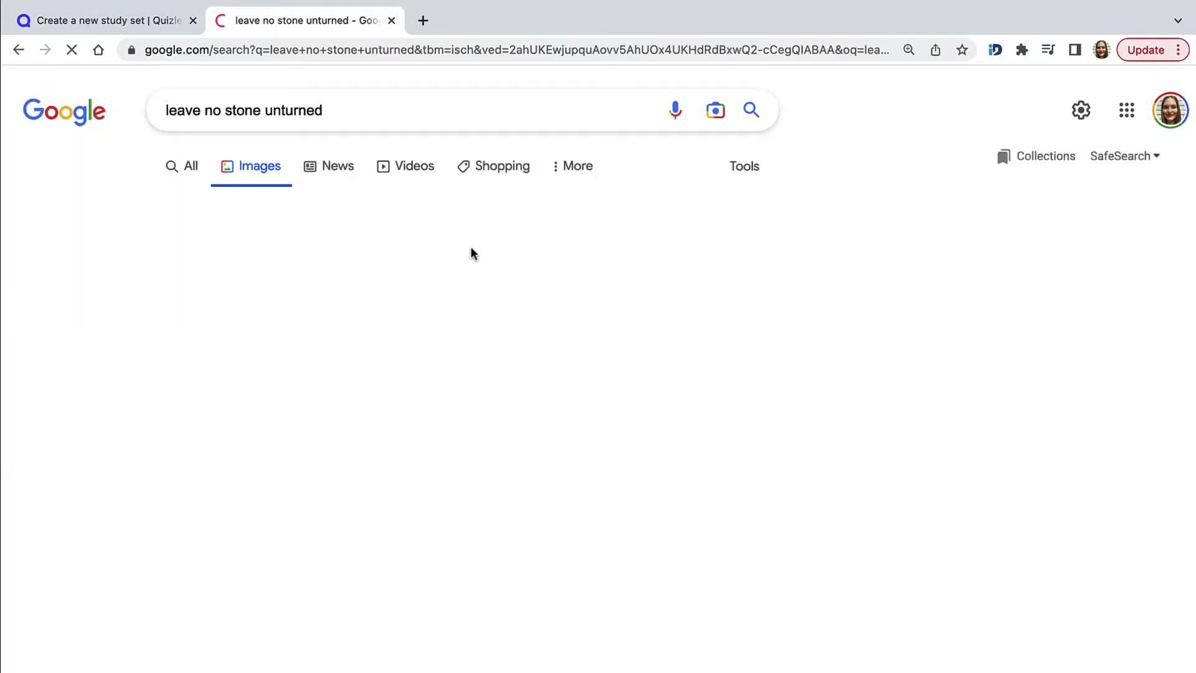
scroll(471, 249, "down", 18)
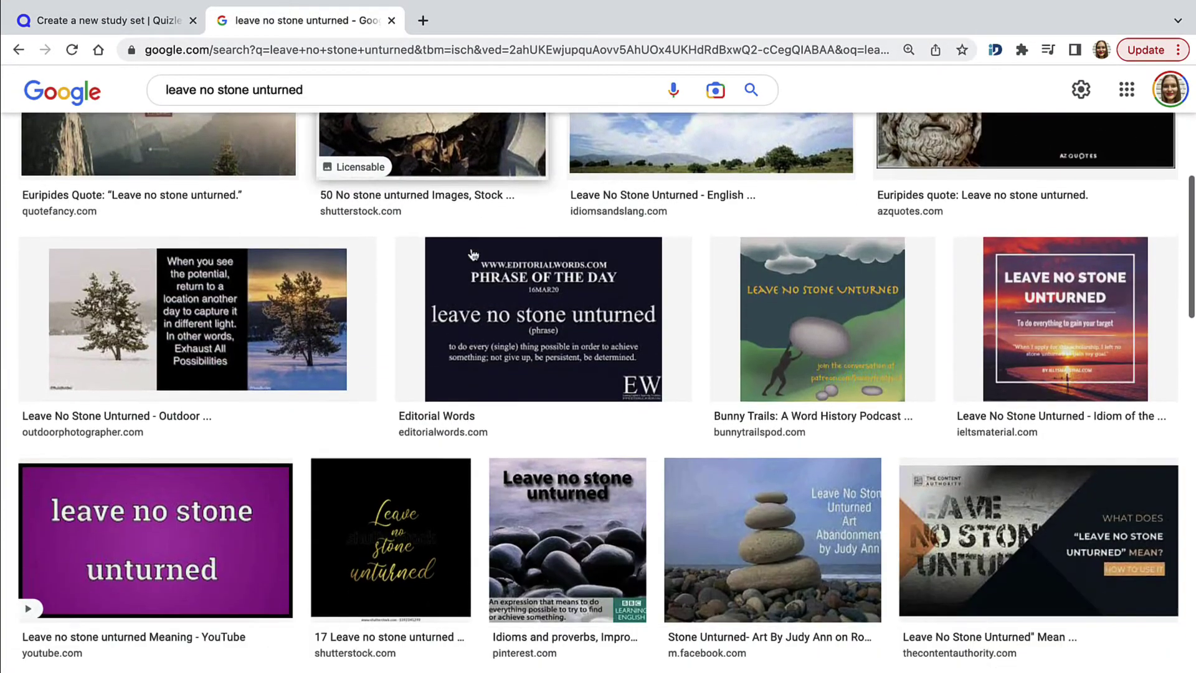
scroll(474, 254, "down", 12)
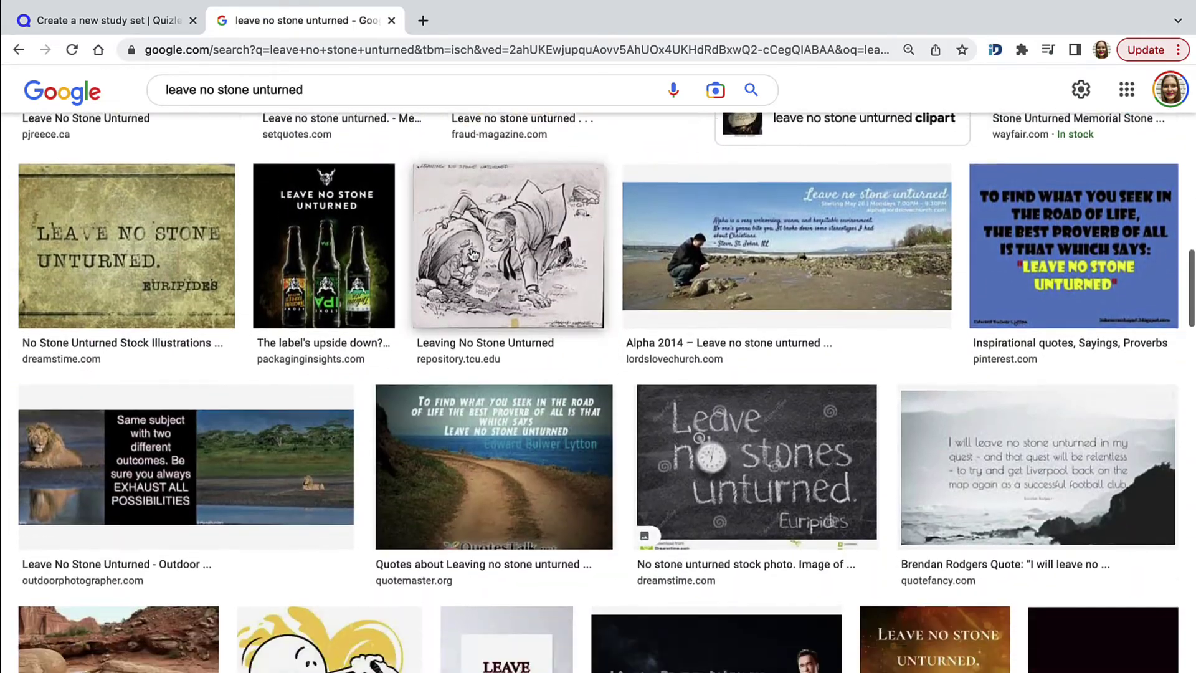
scroll(474, 254, "down", 10)
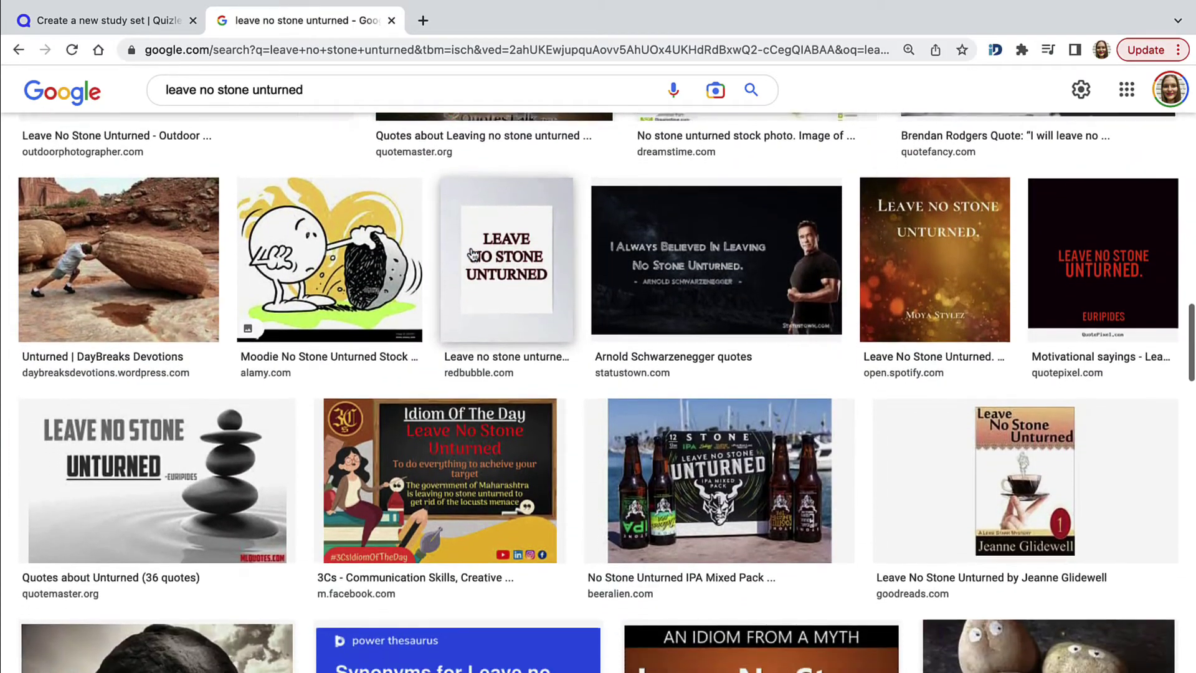
scroll(472, 251, "up", 20)
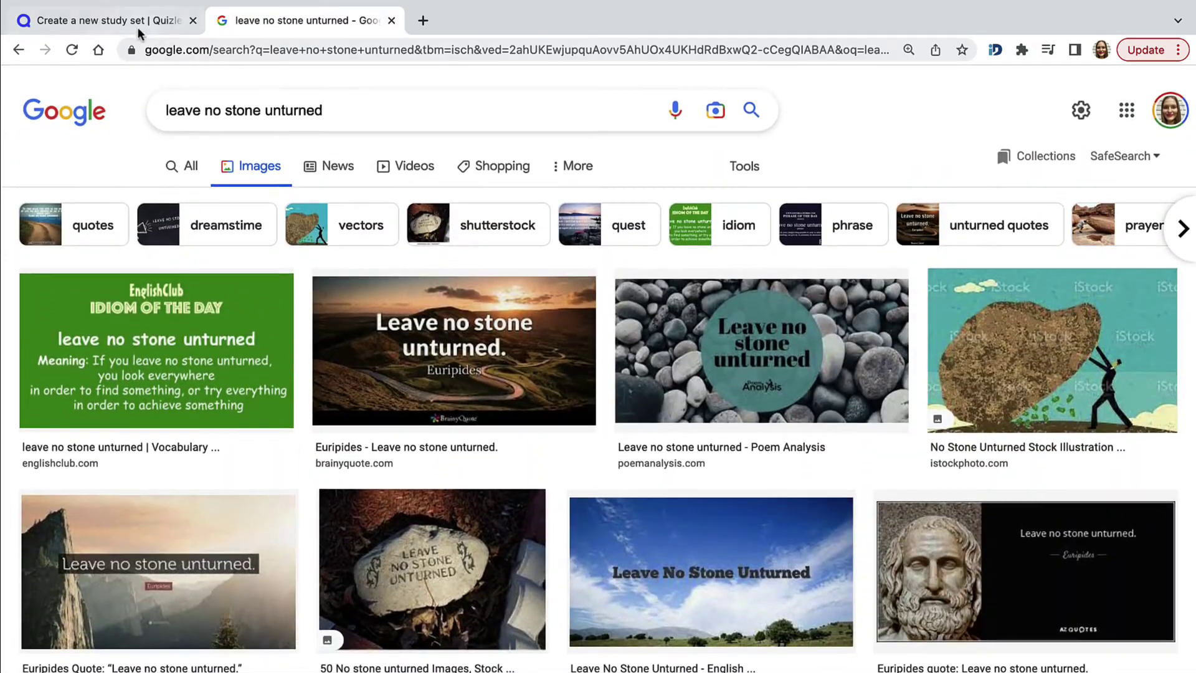
- Select card 9's definition in Quizlet, then select the current Google search words
left_click(112, 21)
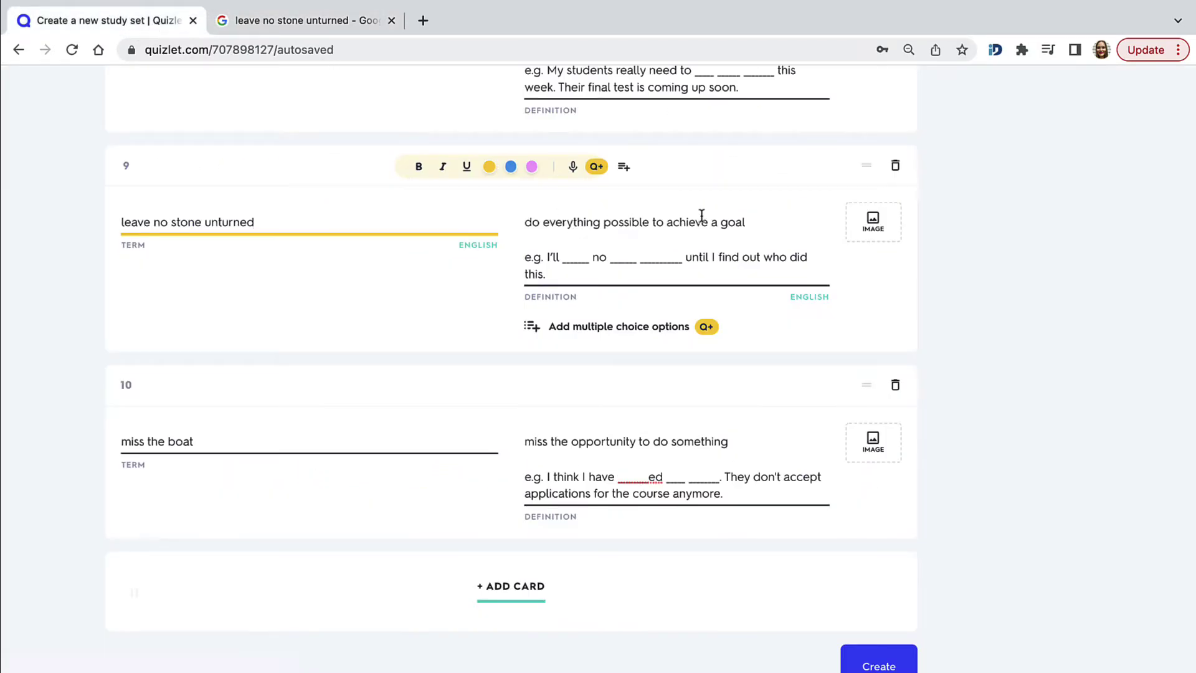
left_click_drag(748, 225, 524, 233)
left_click(291, 21)
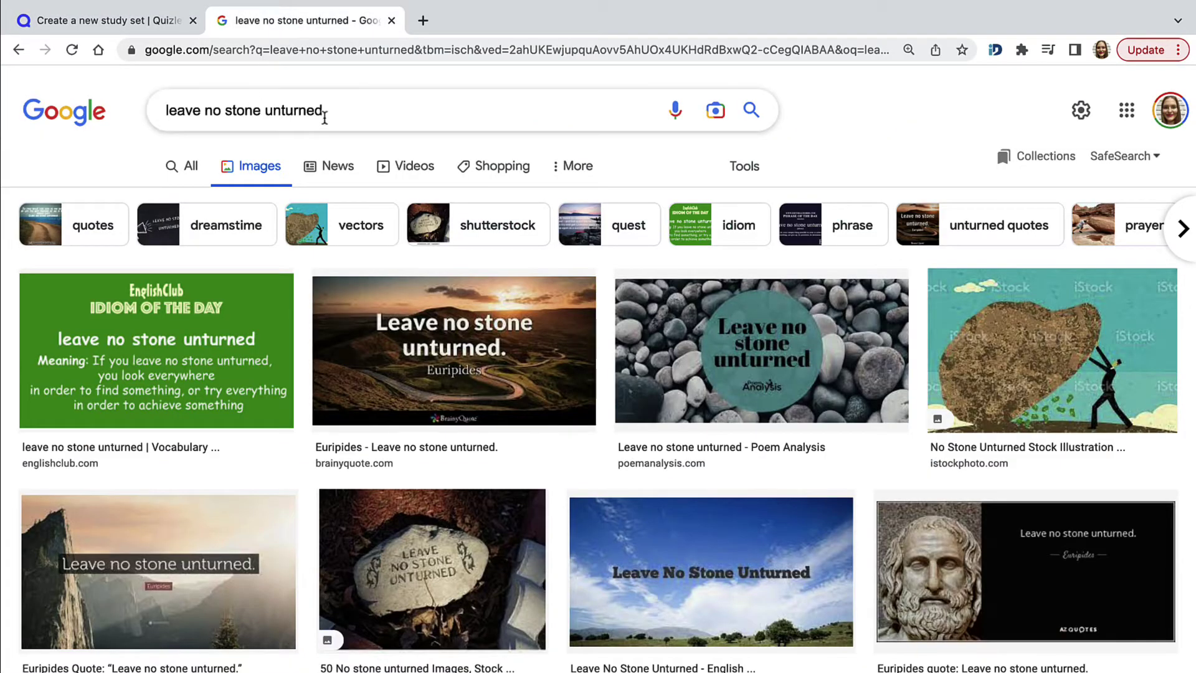
left_click_drag(323, 111, 172, 112)
- Search Google Images for 'do everything possible to achieve a goal' and browse the results
key("ctrl+v")
key("Return")
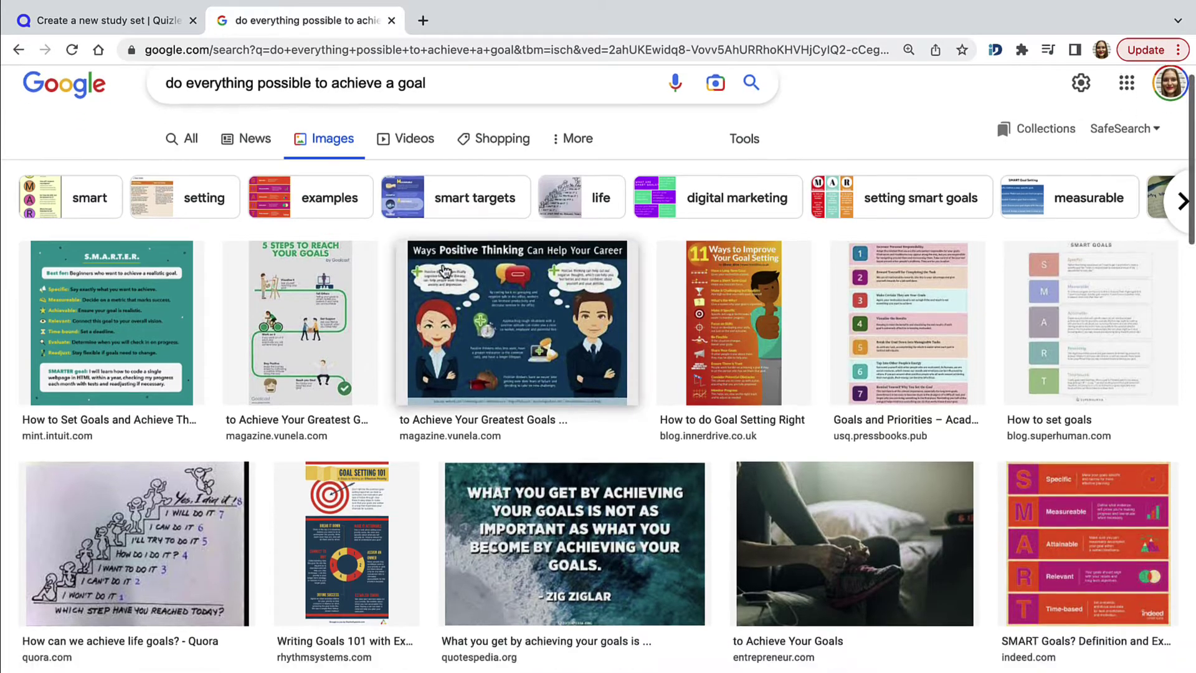
scroll(444, 269, "down", 7)
scroll(444, 269, "down", 5)
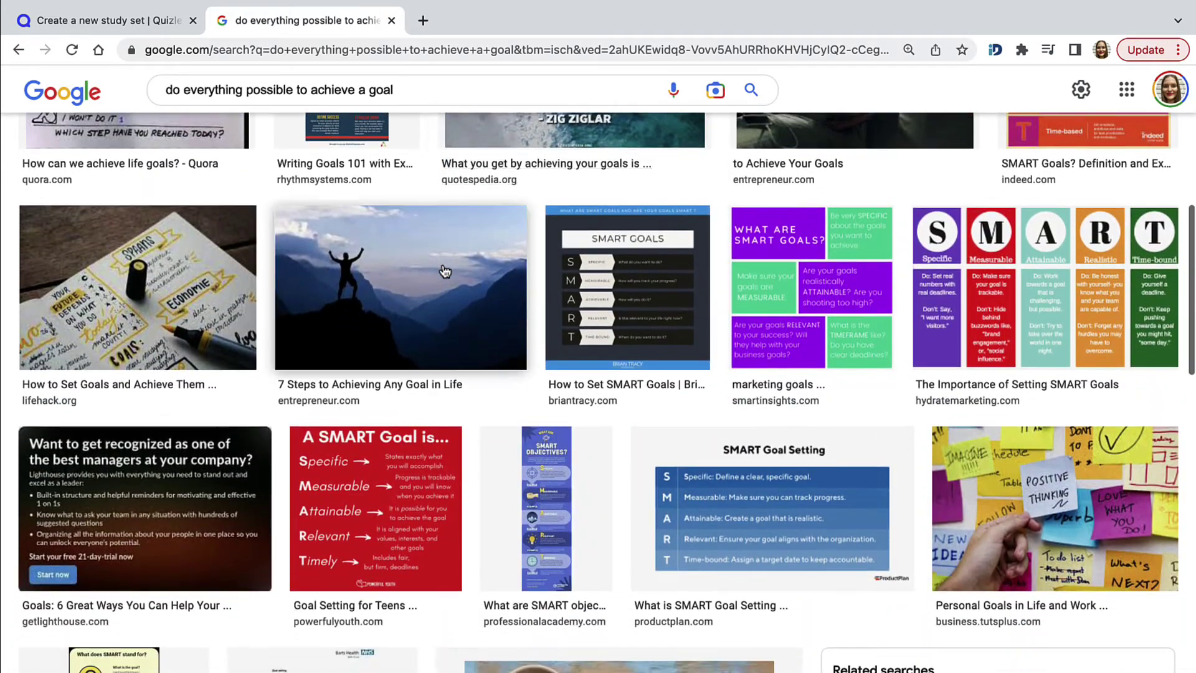
scroll(444, 269, "down", 1)
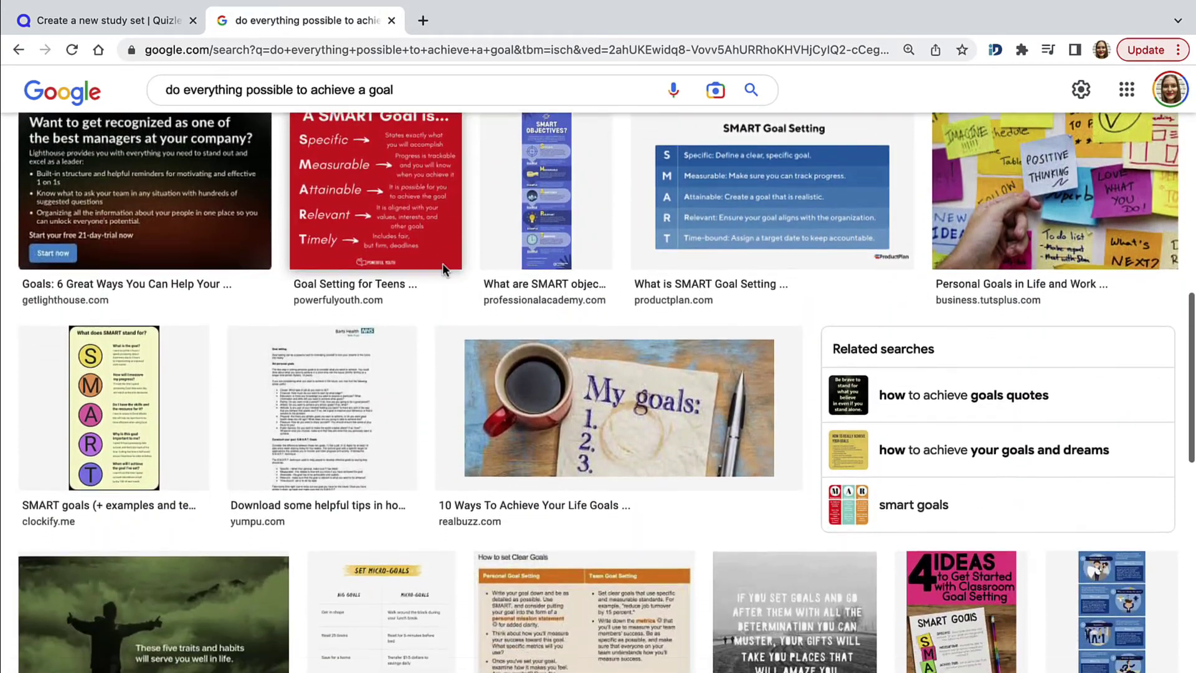
scroll(444, 269, "up", 4)
scroll(445, 270, "up", 2)
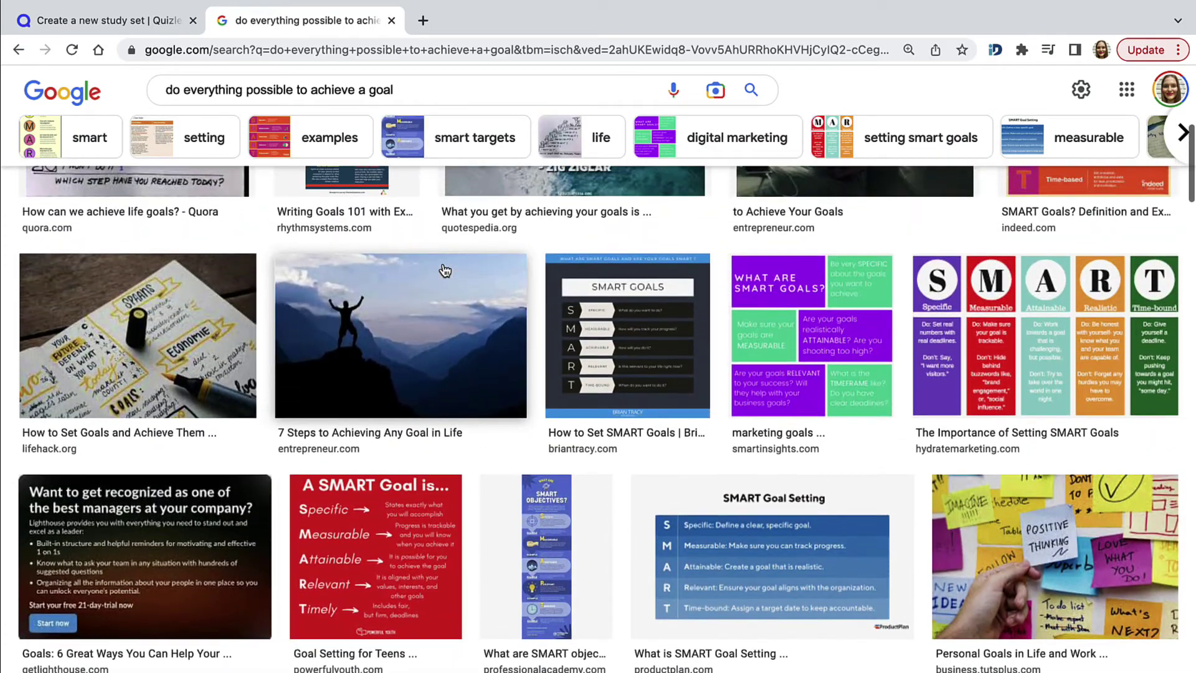
scroll(434, 320, "down", 15)
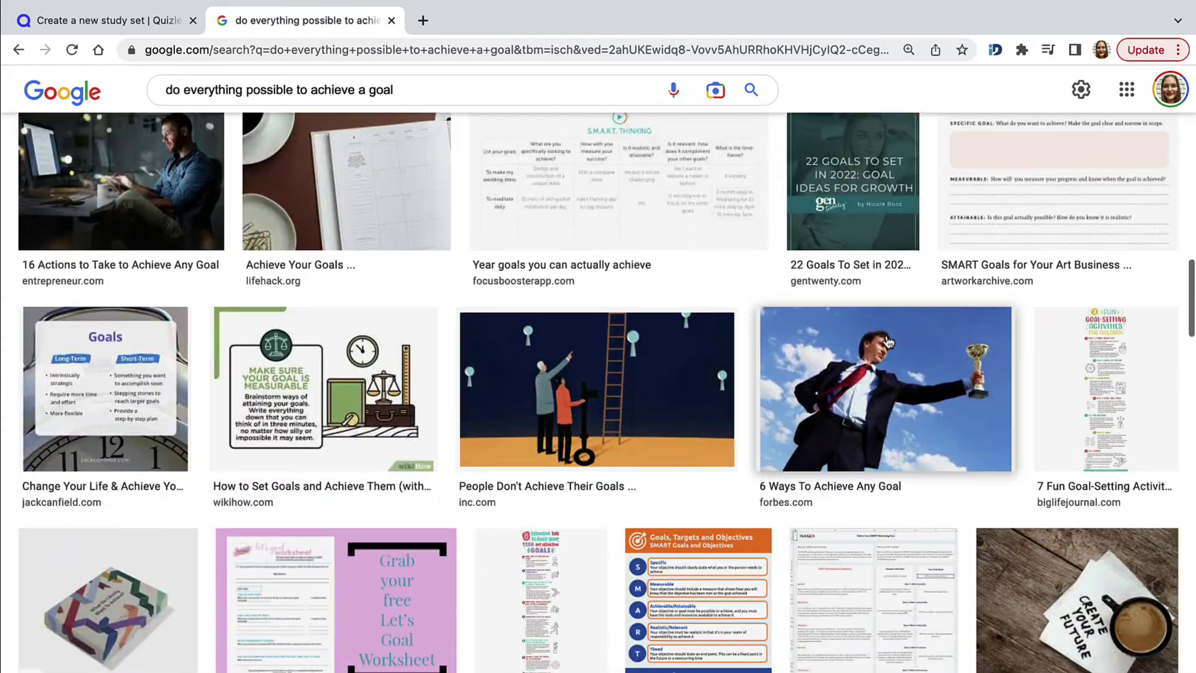
- Save the Forbes photo of a businessman holding a trophy to the Desktop
left_click(888, 341)
scroll(993, 325, "down", 3)
scroll(995, 325, "down", 1)
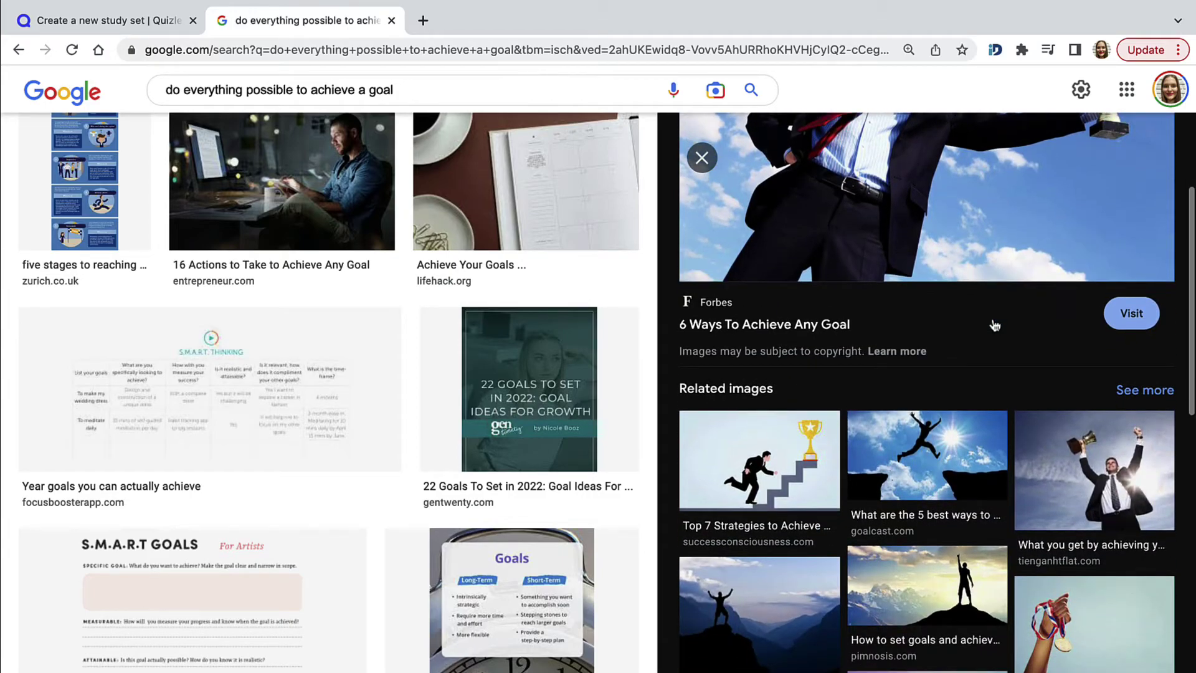
left_click(1134, 474)
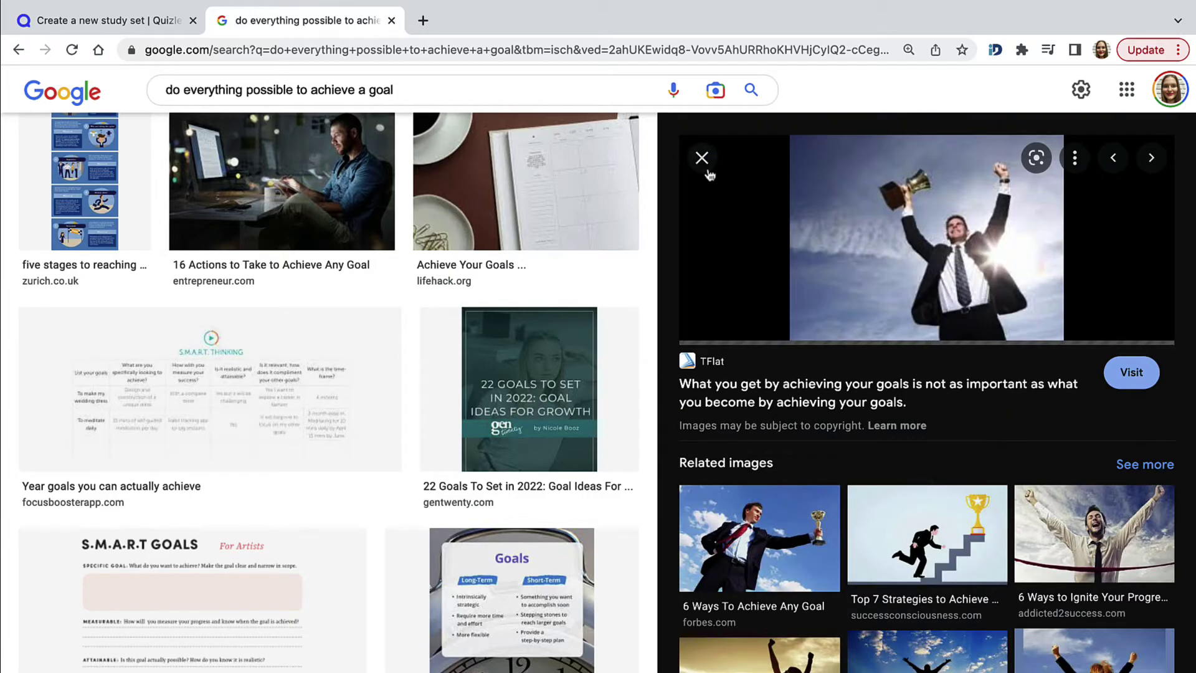
left_click(801, 560)
right_click(979, 270)
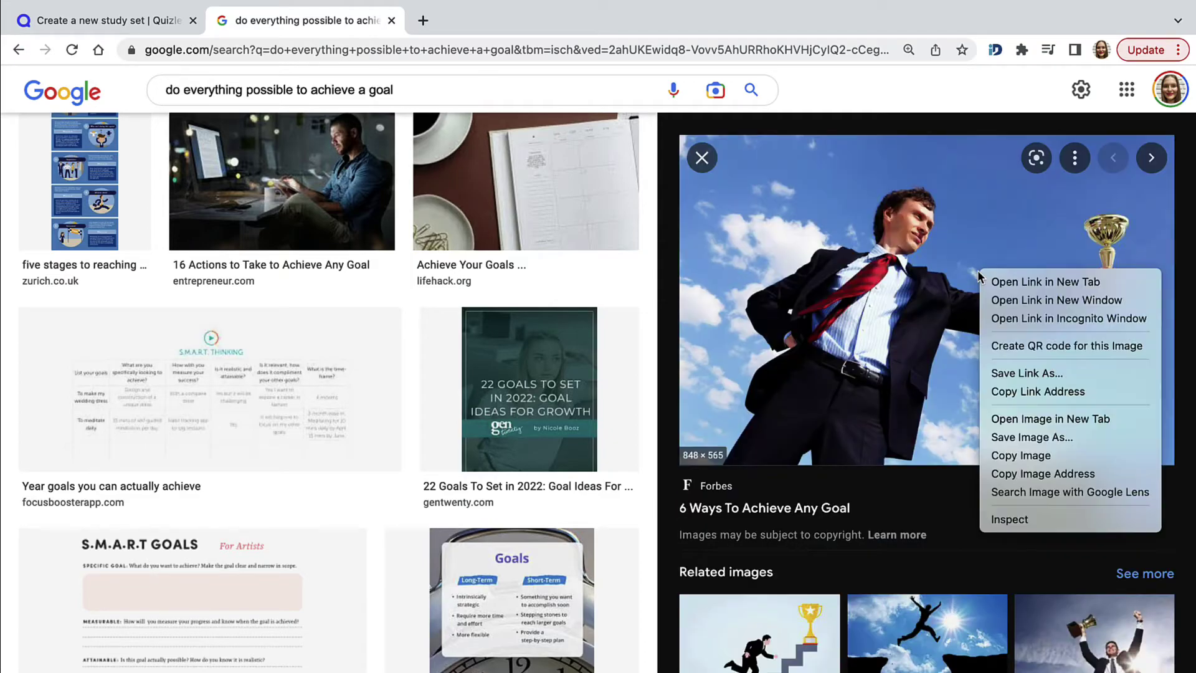
left_click(1007, 439)
key("Return")
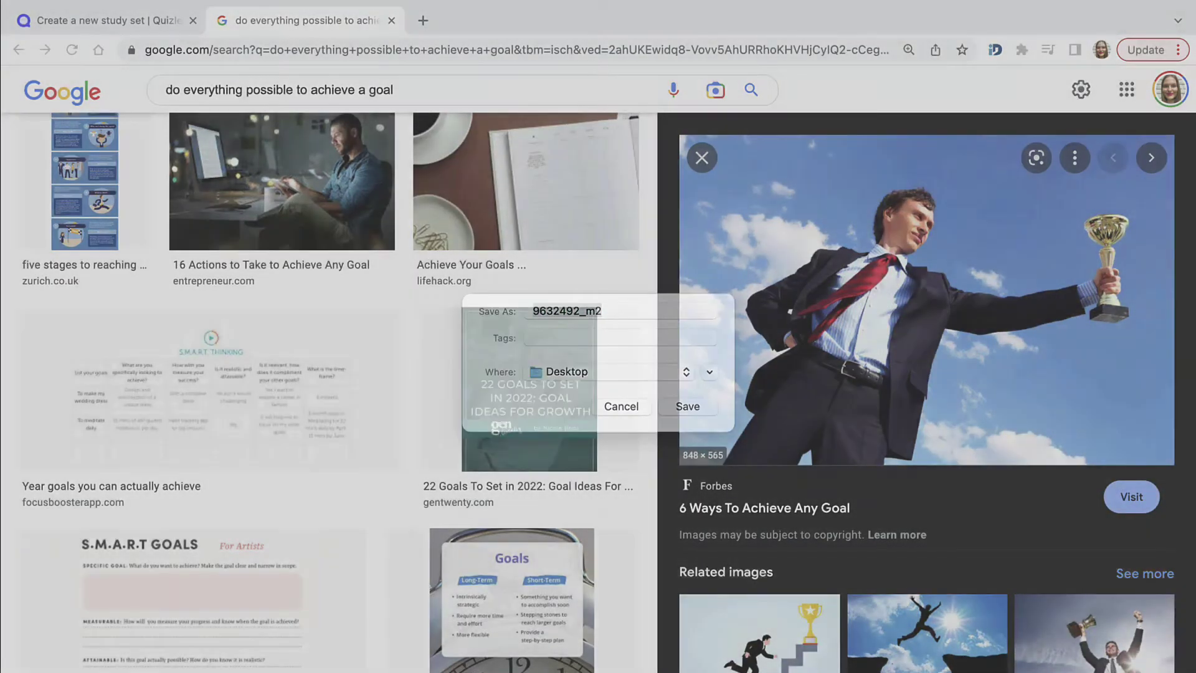
left_click(83, 25)
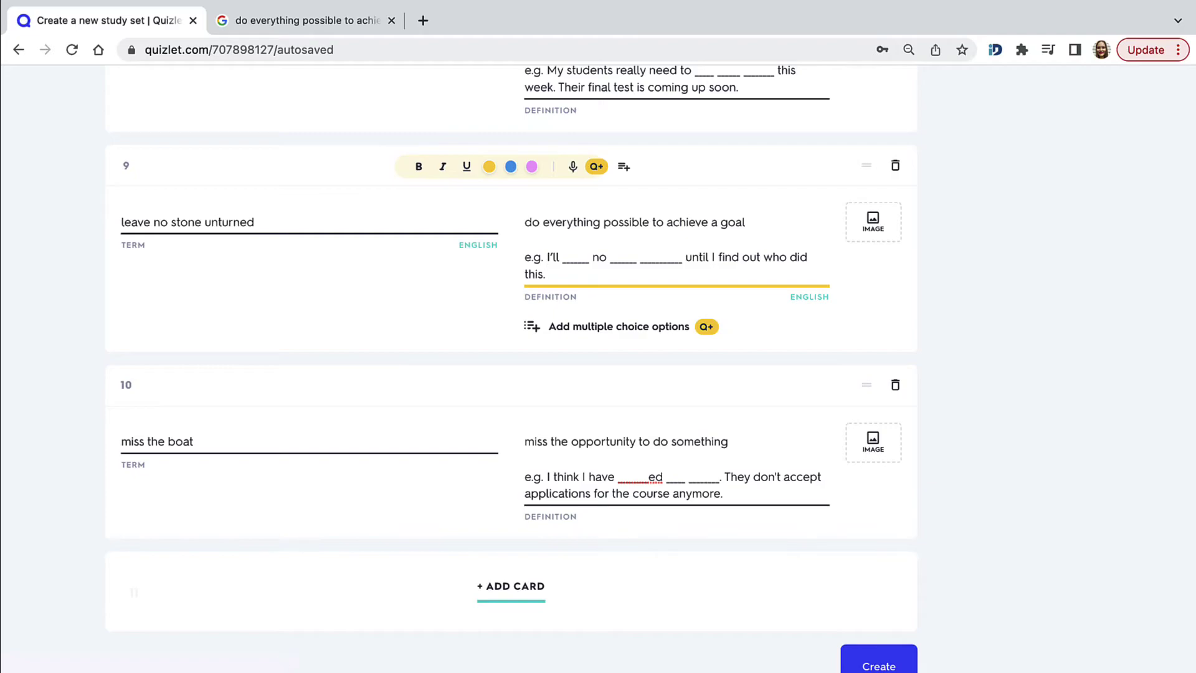
- Give card 9 the saved trophy photo and card 10 the beach cartoon picture
left_click_drag(1195, 224, 859, 228)
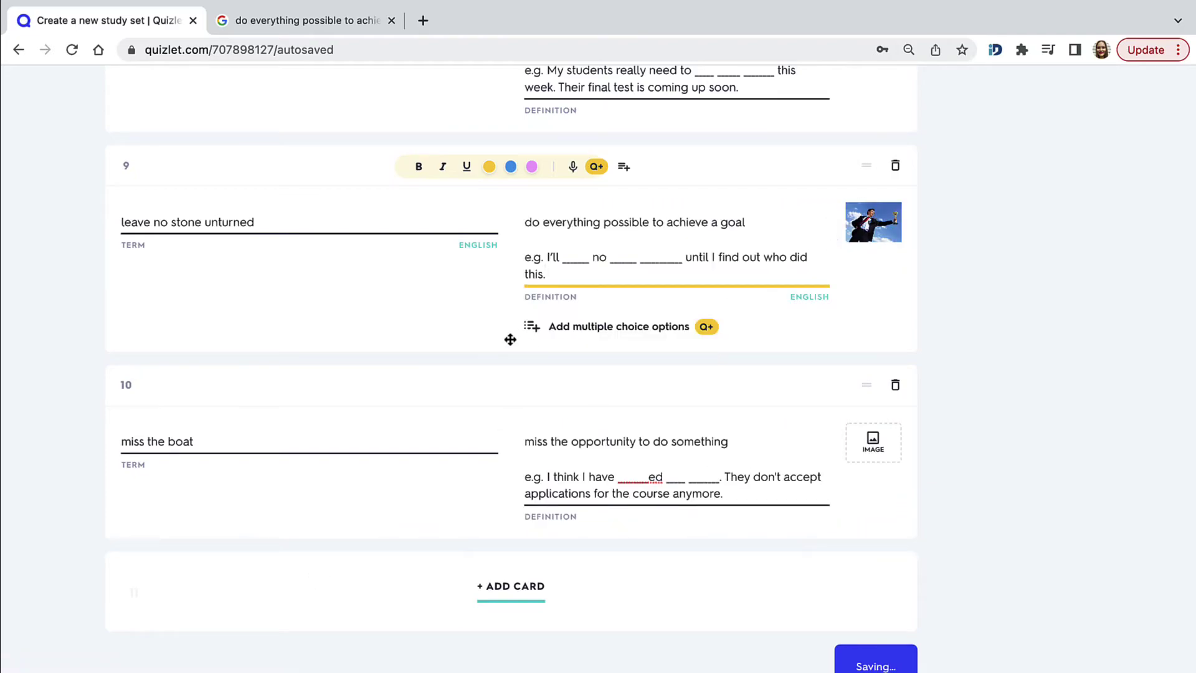
left_click(858, 450)
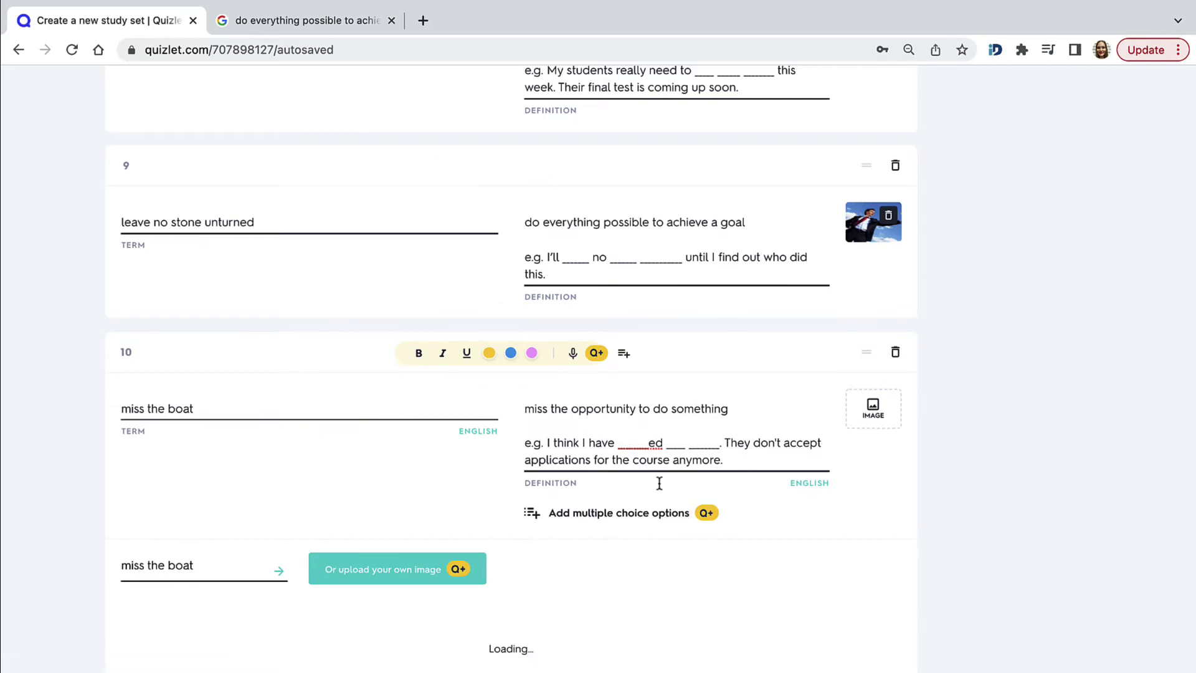
scroll(650, 489, "down", 3)
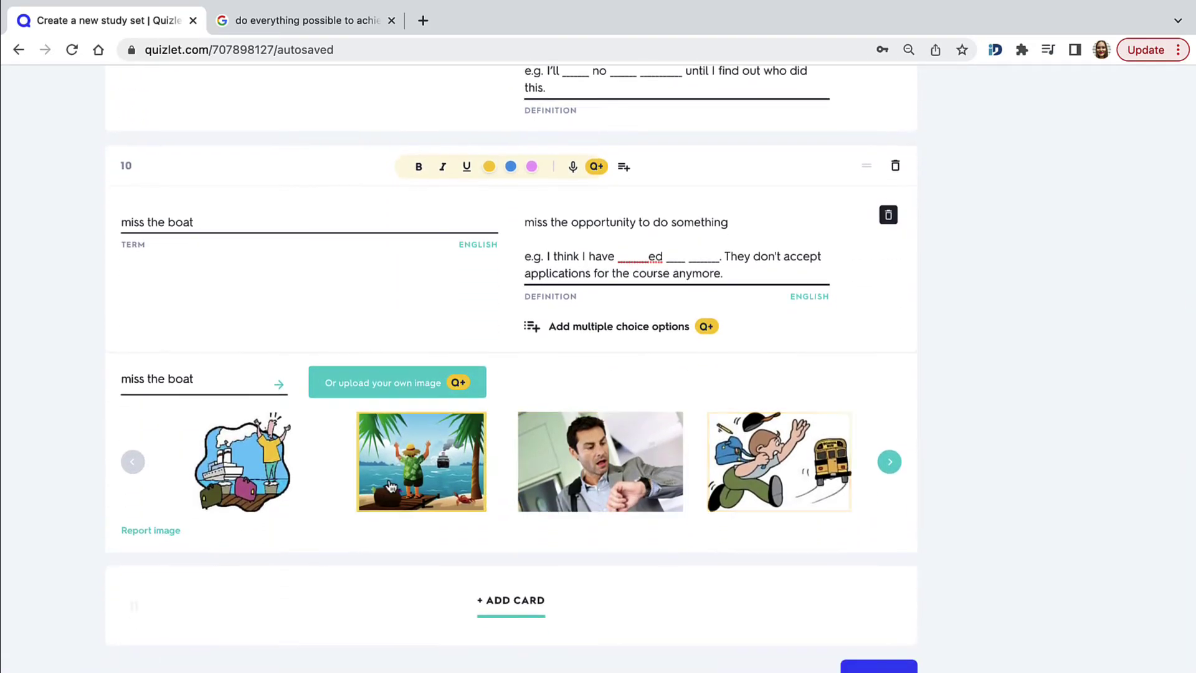
left_click(464, 454)
- Select the definition text on card 1
scroll(760, 423, "up", 20)
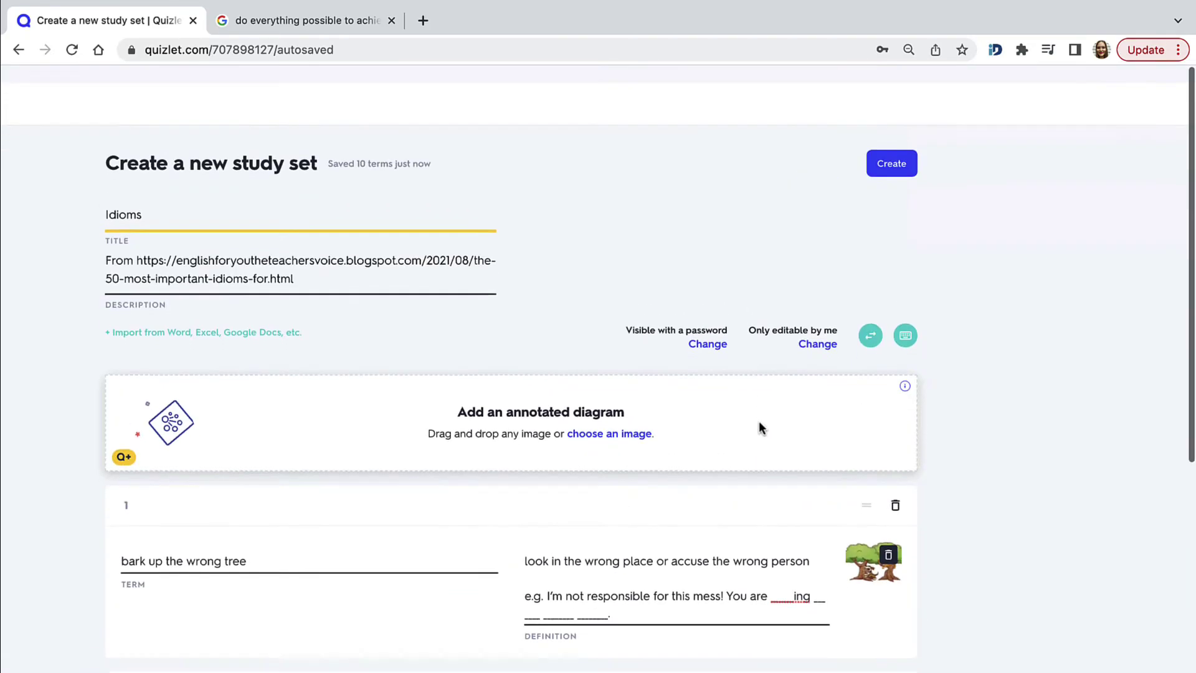
scroll(761, 429, "down", 3)
scroll(762, 429, "down", 2)
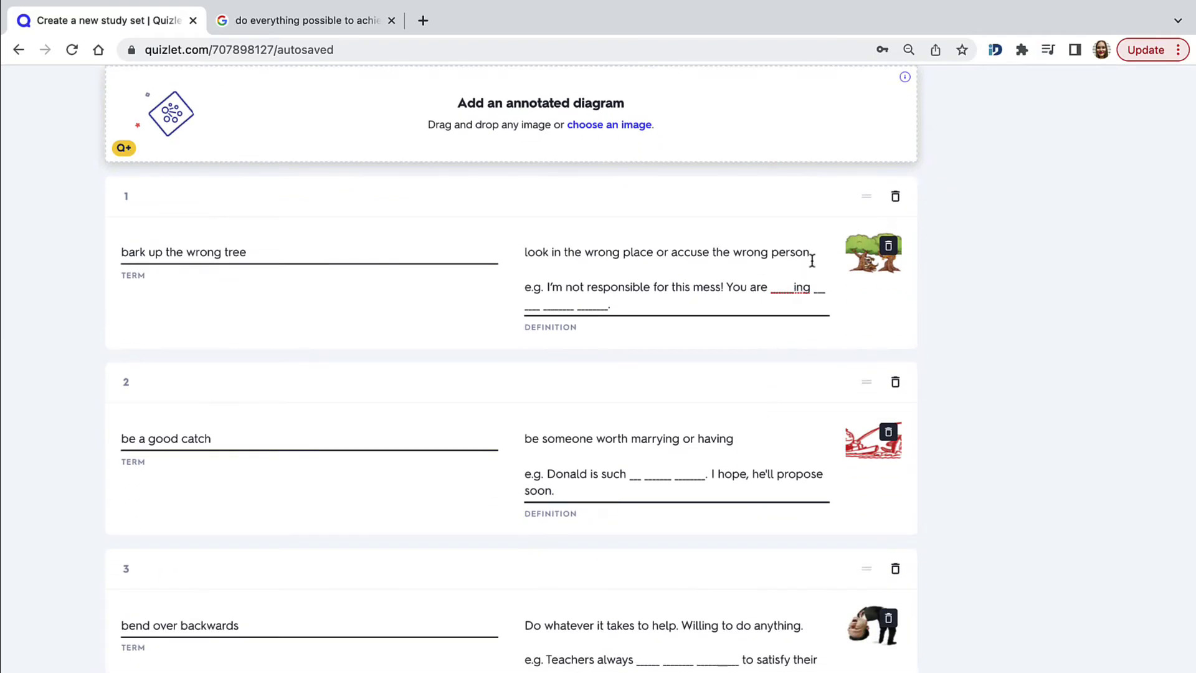
left_click_drag(809, 253, 520, 251)
- Make the definitions on cards 1, 2 and 3 bold
left_click(419, 198)
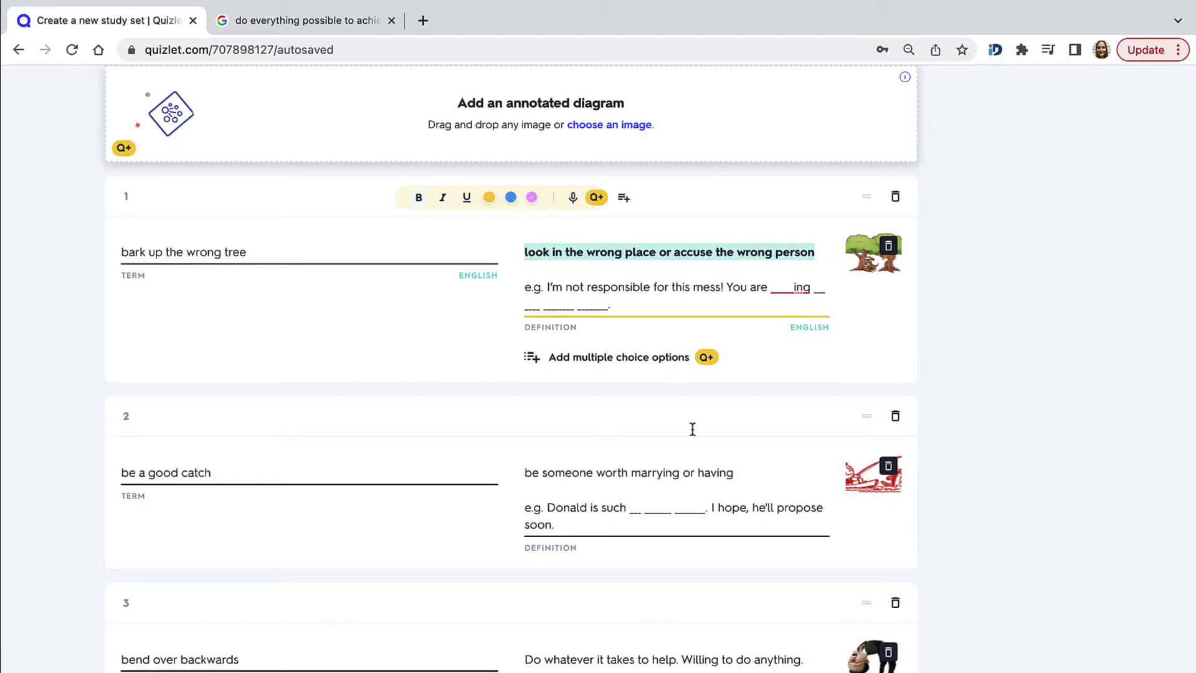
left_click(687, 460)
scroll(700, 488, "down", 1)
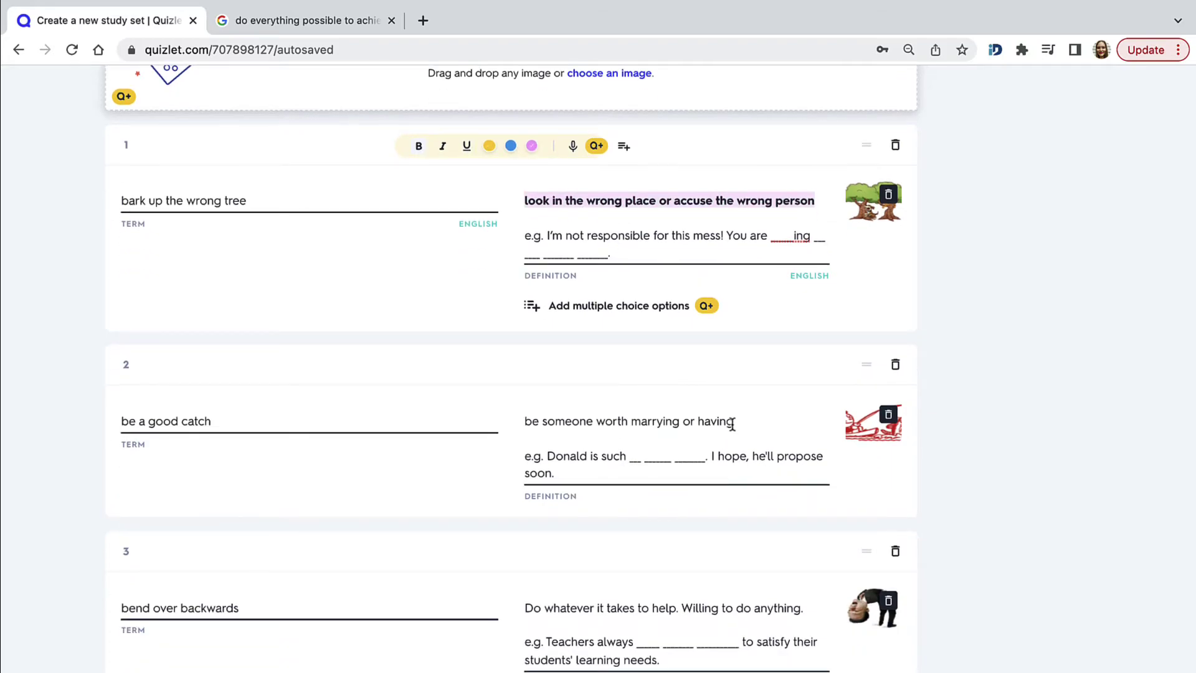
left_click(511, 422)
left_click_drag(741, 425, 520, 422)
left_click(420, 366)
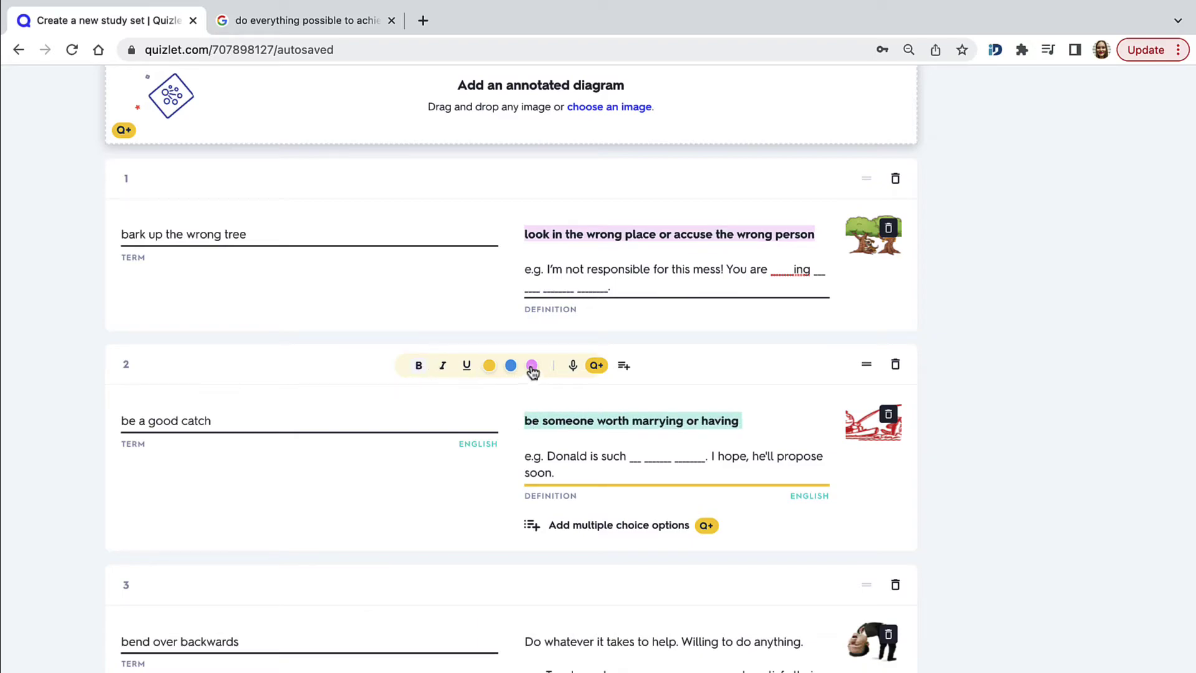
scroll(606, 424, "down", 1)
left_click(563, 590)
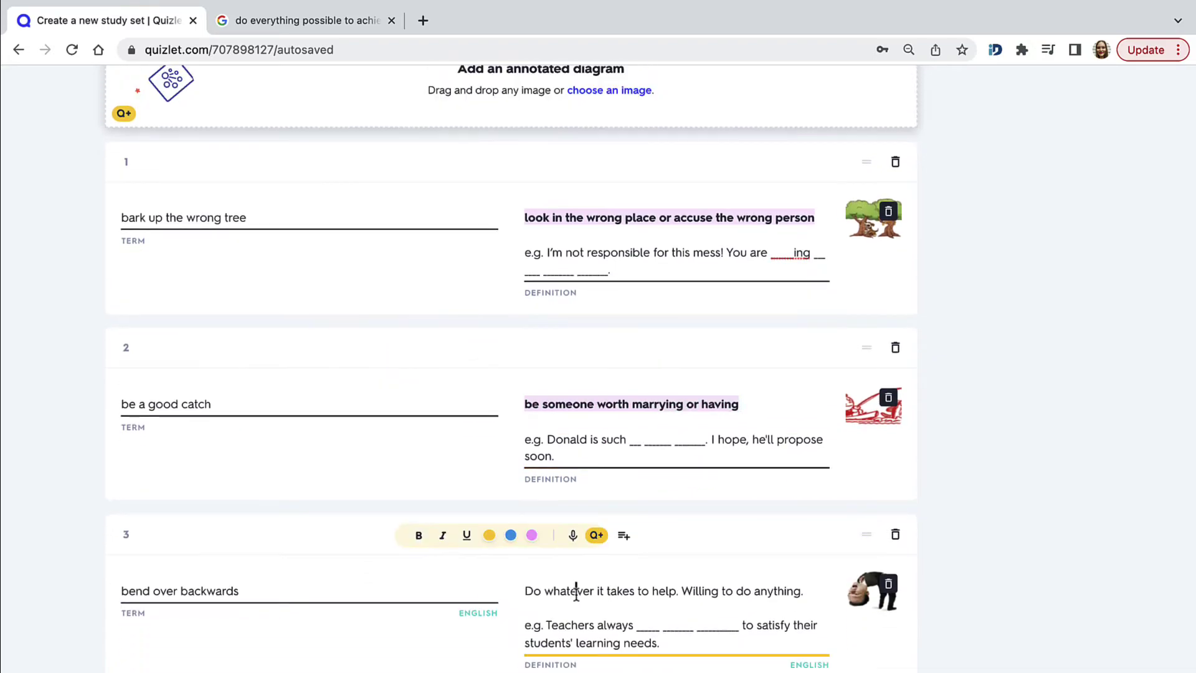
scroll(623, 548, "down", 3)
left_click_drag(804, 436, 525, 432)
left_click(420, 377)
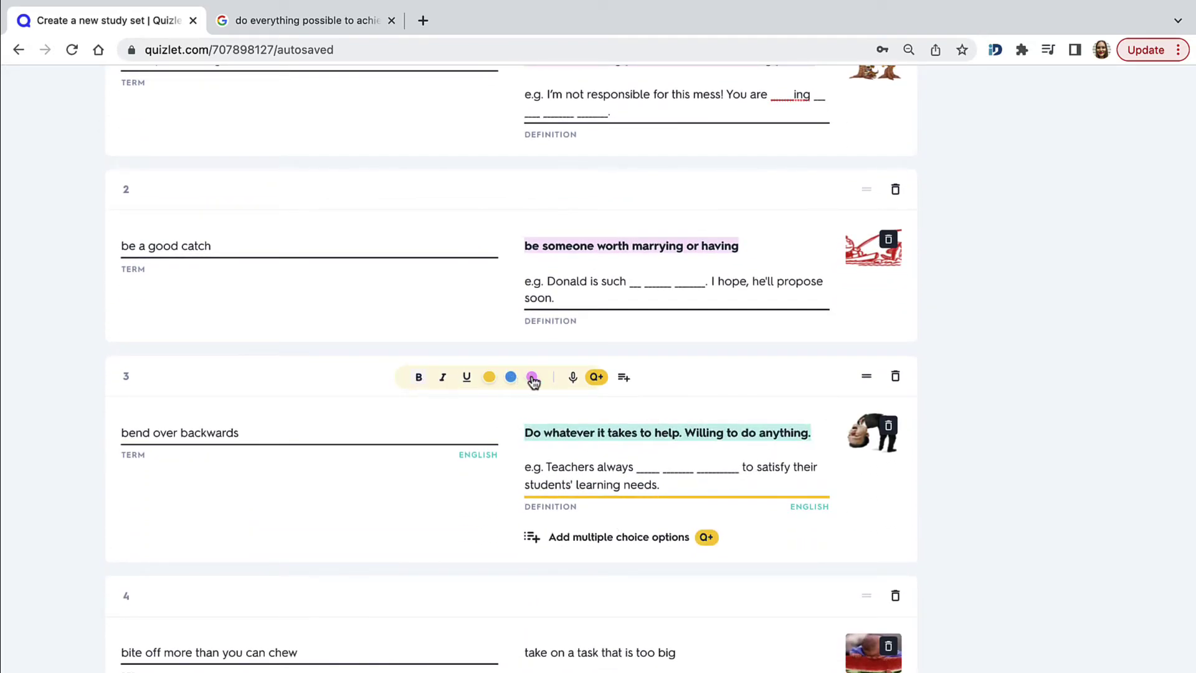
left_click(581, 454)
- Make the definitions on cards 4 and 5 bold
scroll(581, 455, "down", 5)
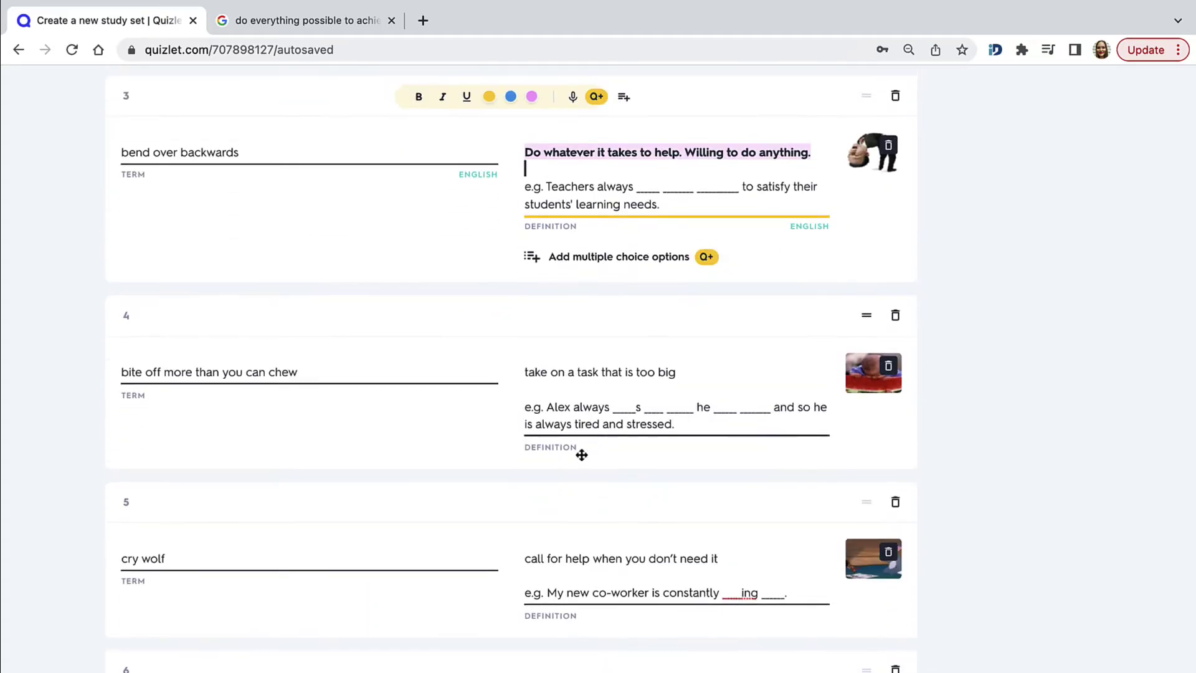
left_click(592, 372)
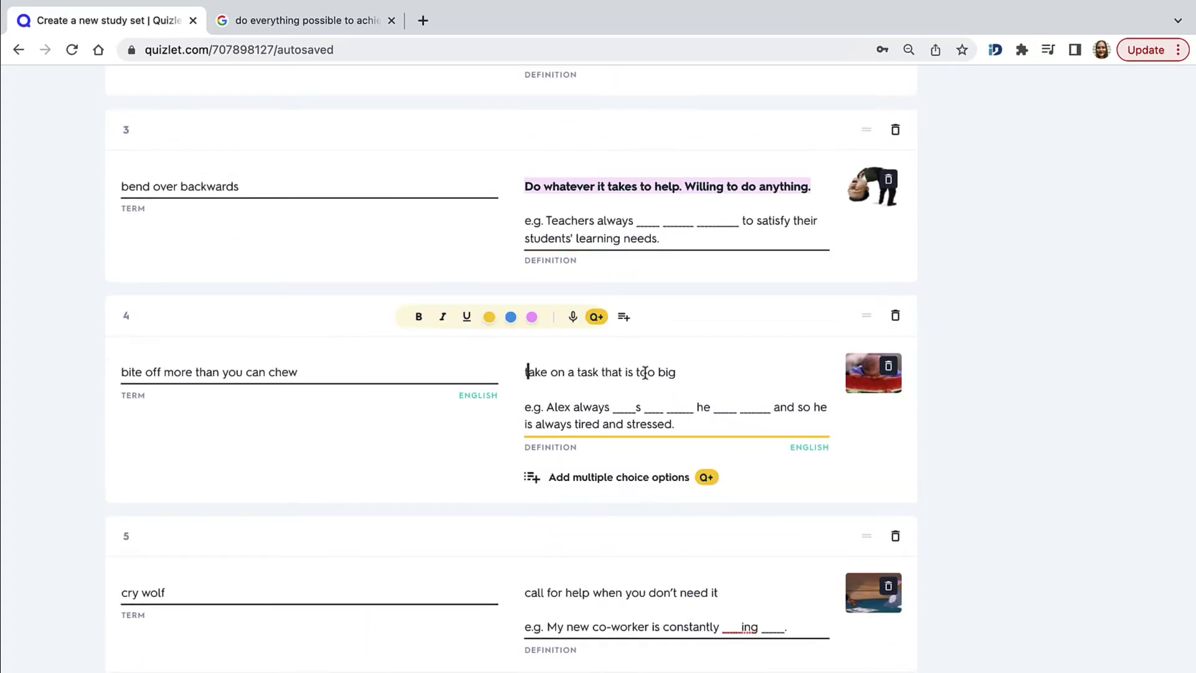
left_click_drag(673, 372, 522, 373)
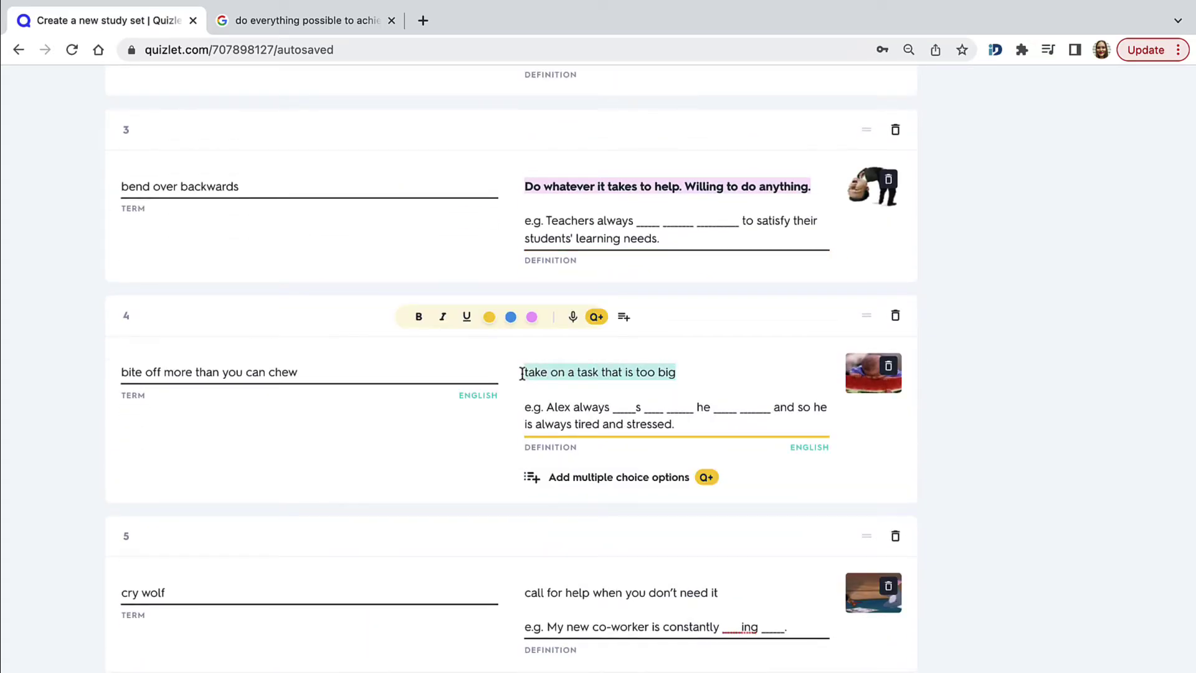
left_click(419, 317)
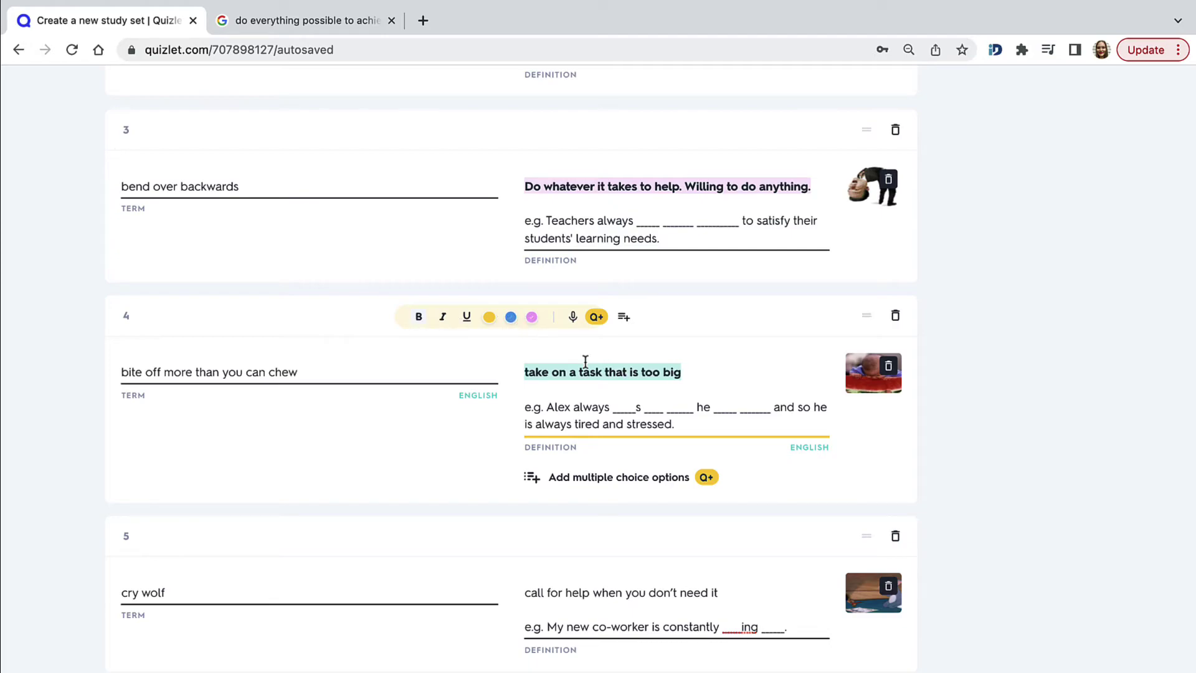
scroll(585, 361, "down", 1)
left_click(582, 382)
scroll(585, 383, "down", 4)
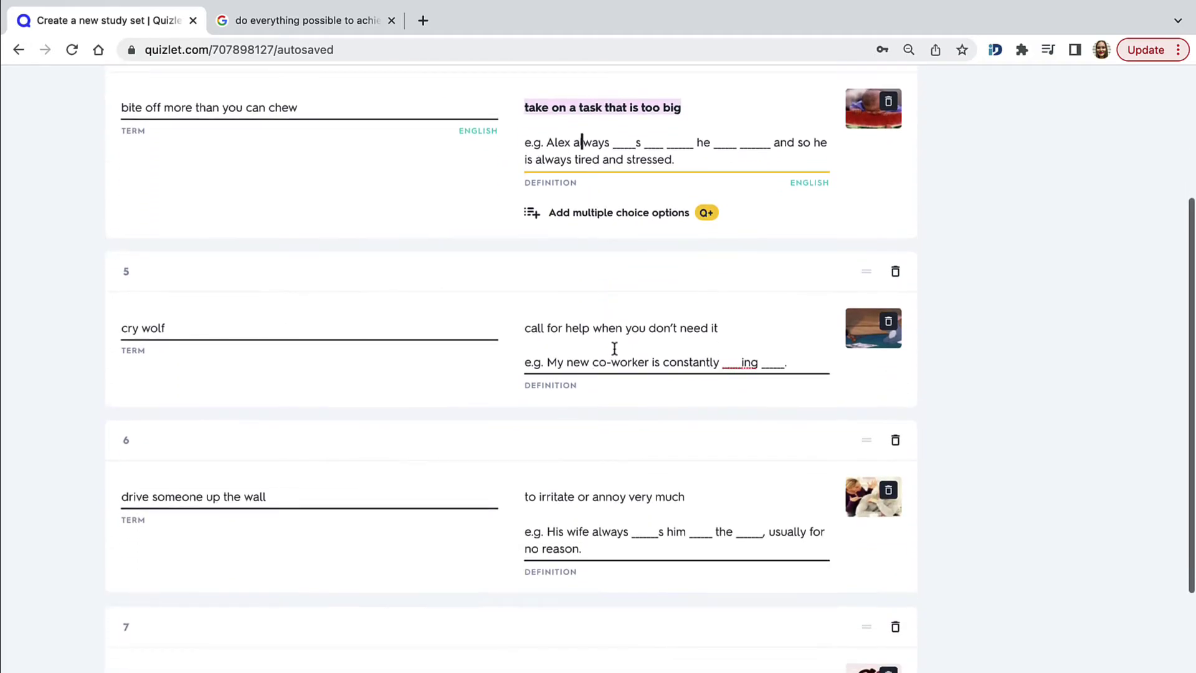
left_click(621, 328)
left_click_drag(721, 331, 524, 328)
left_click(419, 275)
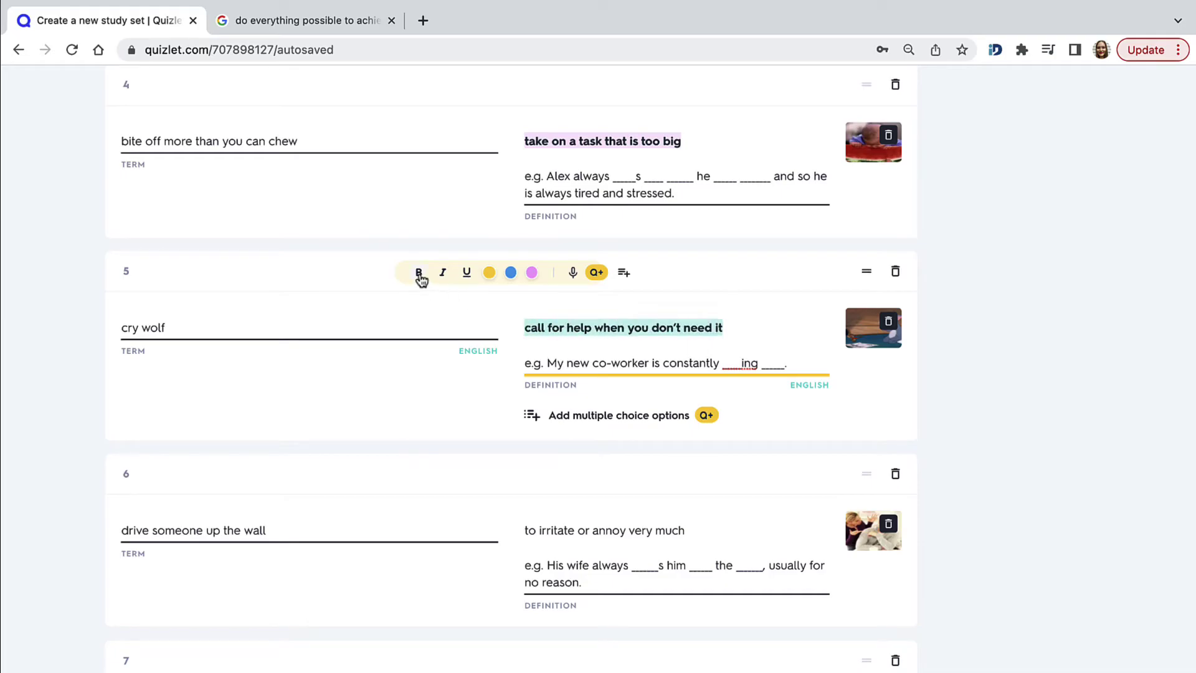
left_click(593, 354)
- Make the definitions on cards 6 and 7 bold
scroll(593, 358, "down", 4)
left_click(618, 293)
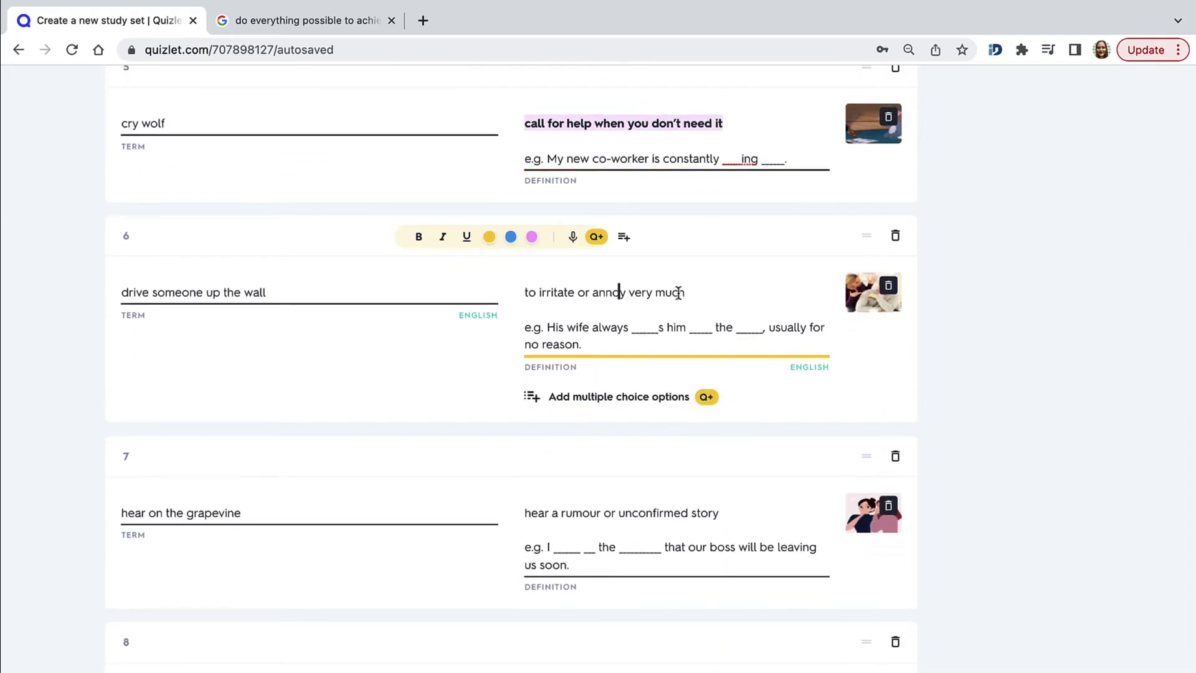
left_click_drag(687, 293, 518, 292)
left_click(419, 238)
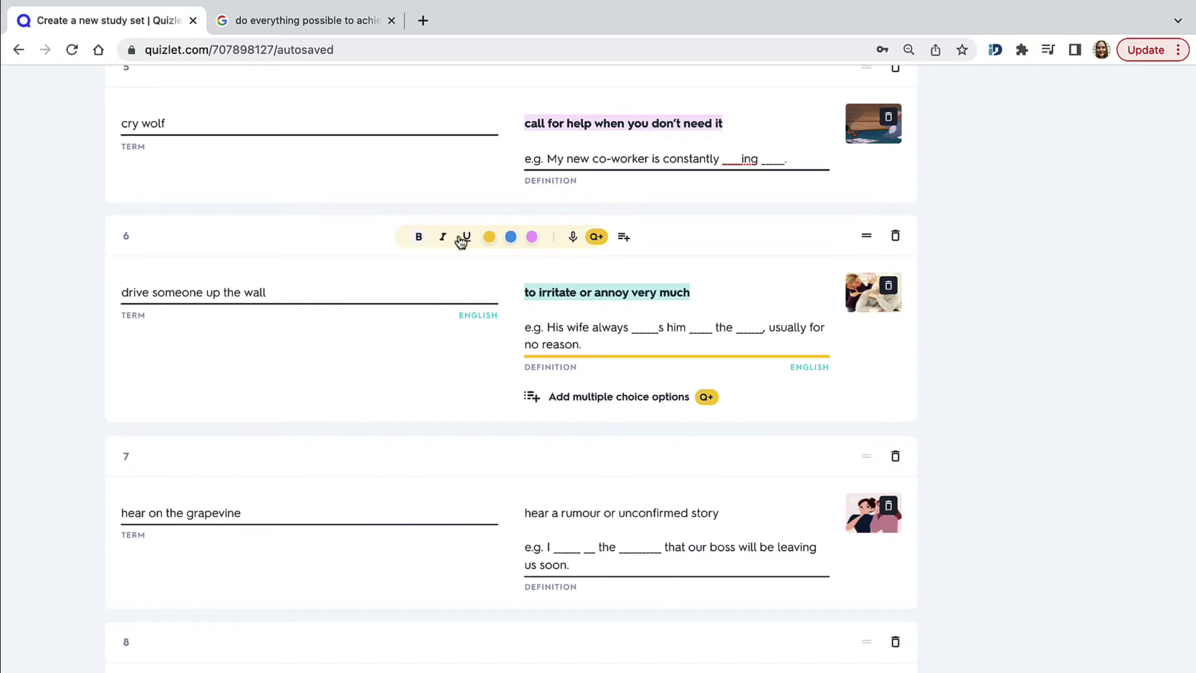
left_click(568, 323)
scroll(569, 323, "down", 3)
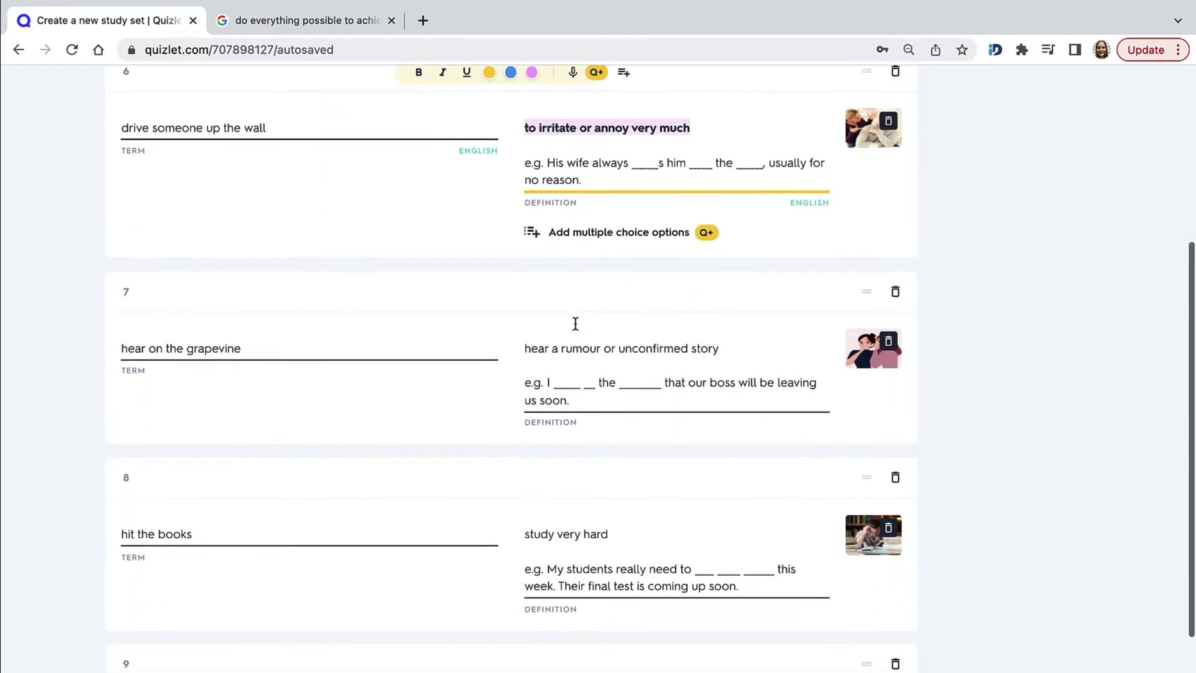
left_click(593, 344)
left_click_drag(728, 352, 529, 349)
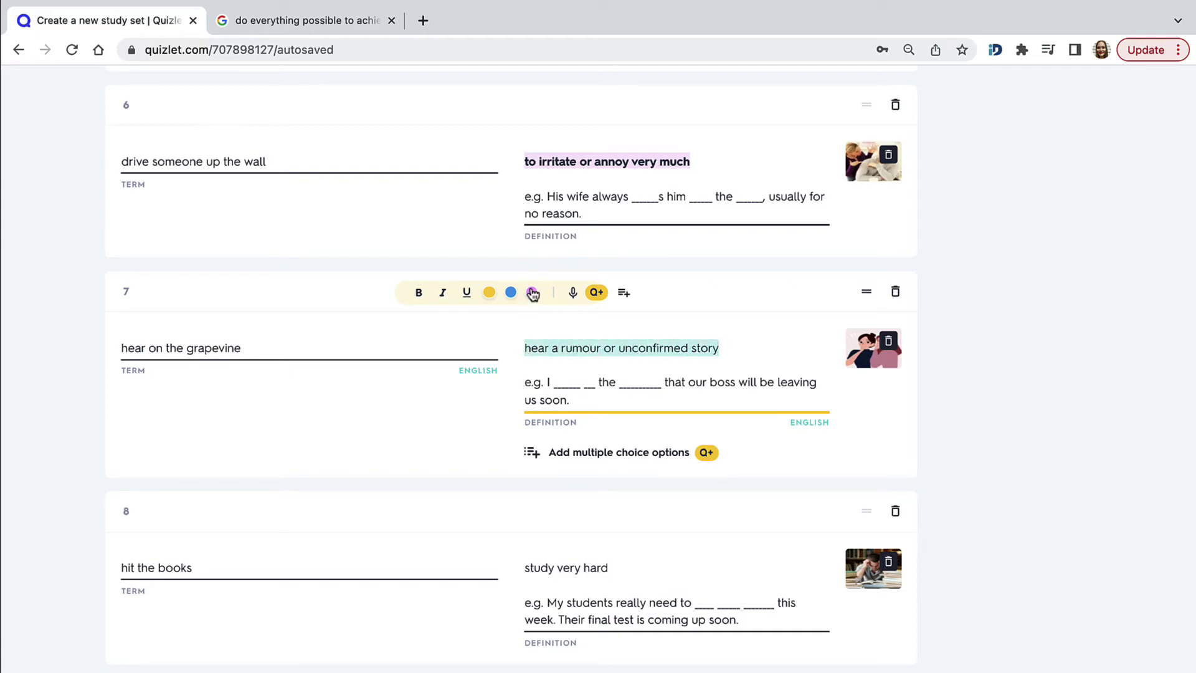
left_click(416, 294)
left_click(564, 377)
- Make the definitions on cards 8 and 9 bold
scroll(564, 377, "down", 3)
left_click(609, 355)
left_click_drag(609, 355, 532, 355)
left_click(419, 301)
left_click(573, 404)
scroll(574, 374, "down", 3)
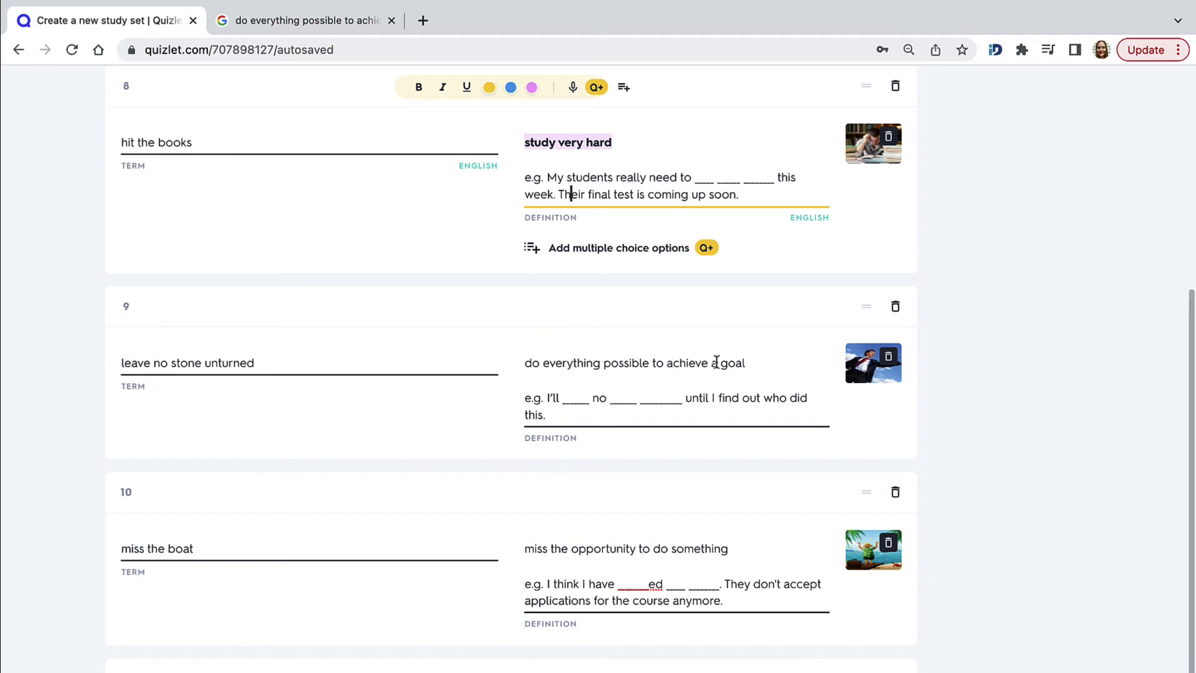
left_click_drag(747, 364, 533, 364)
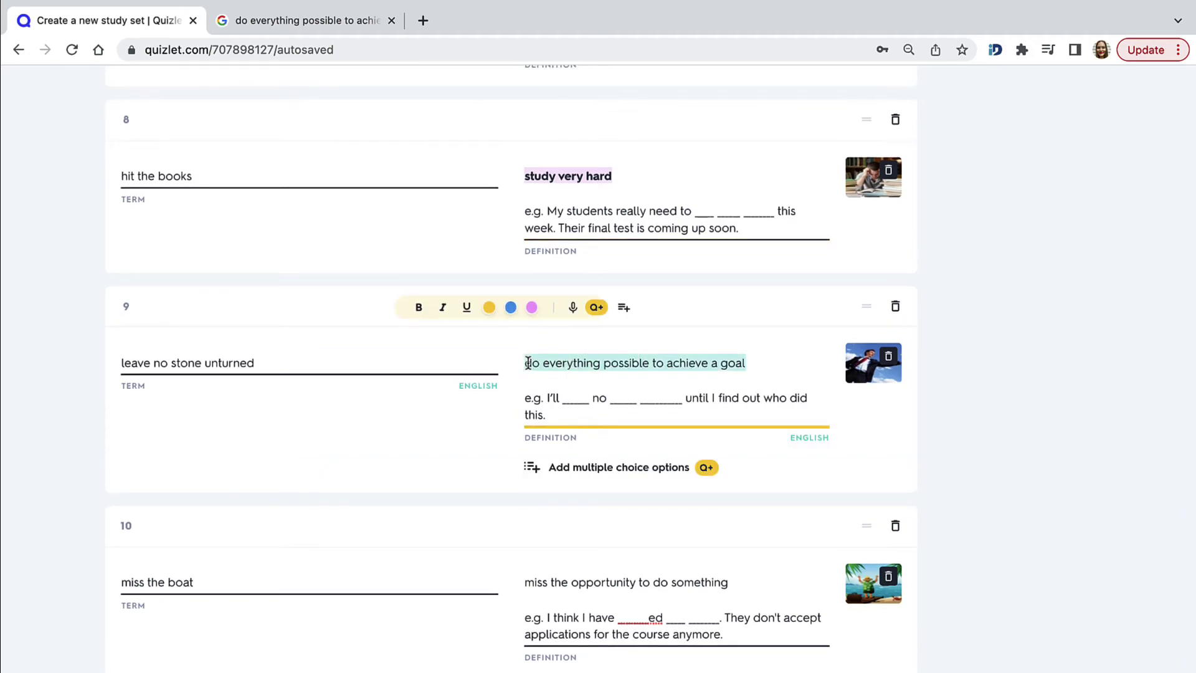
left_click(429, 308)
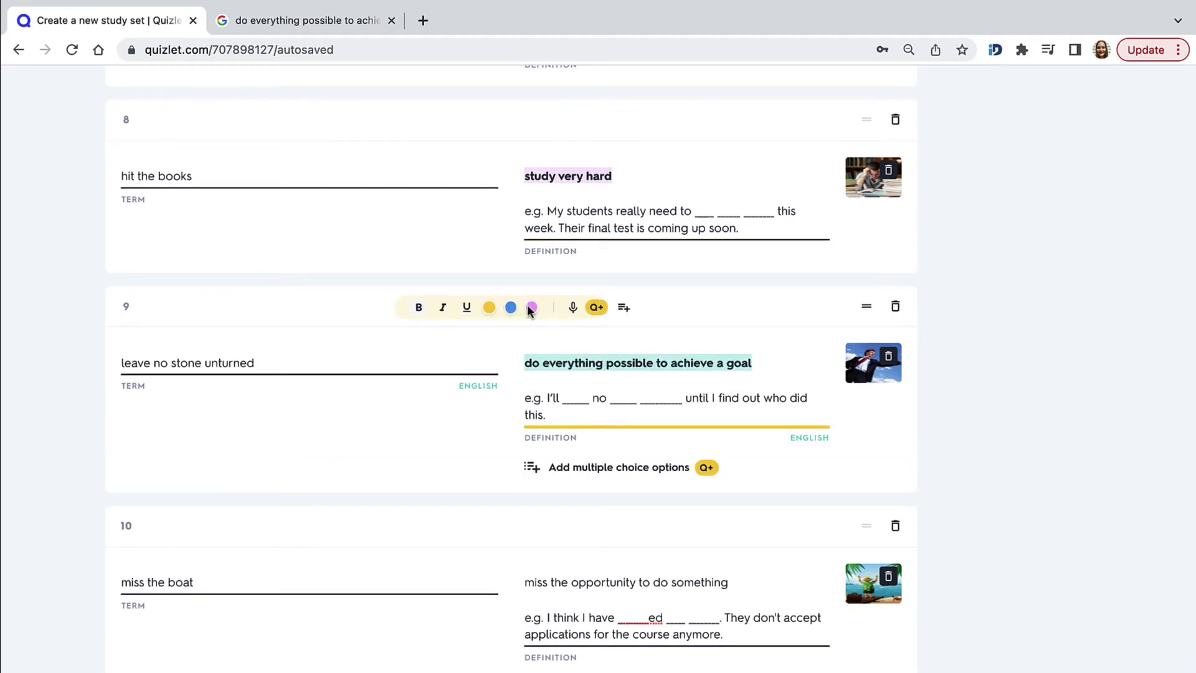
left_click(572, 391)
- Make card 10's definition bold, then return focus to card 1's term
scroll(577, 392, "down", 3)
left_click(617, 449)
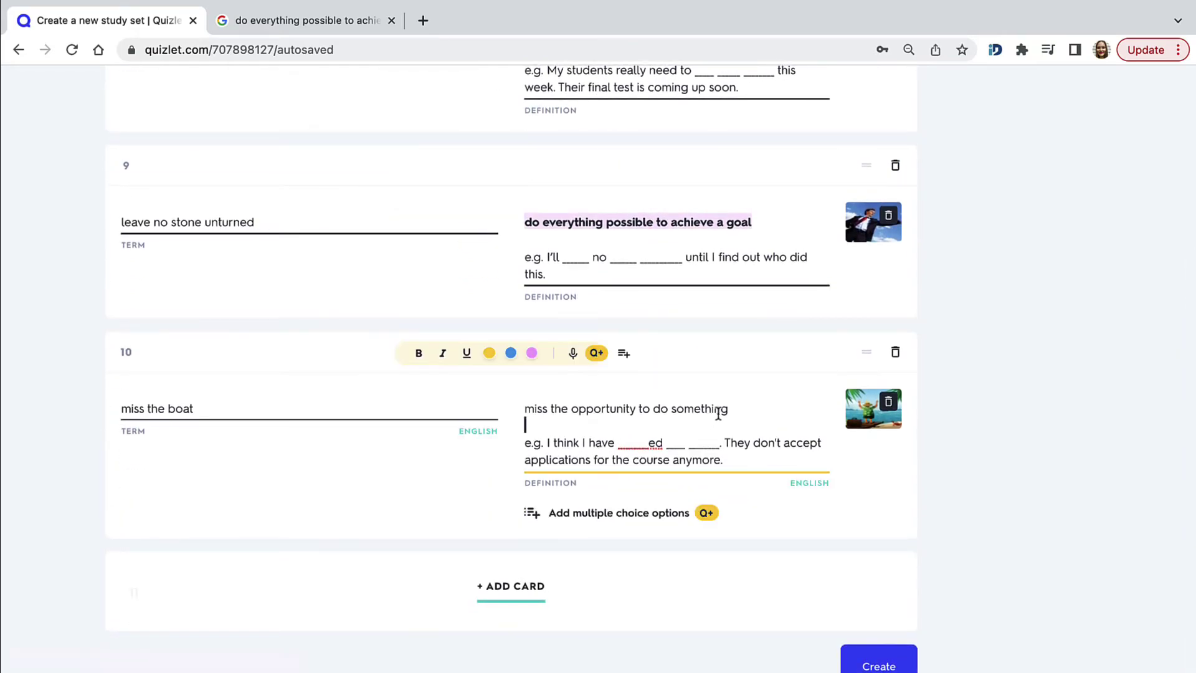
left_click_drag(729, 406, 527, 406)
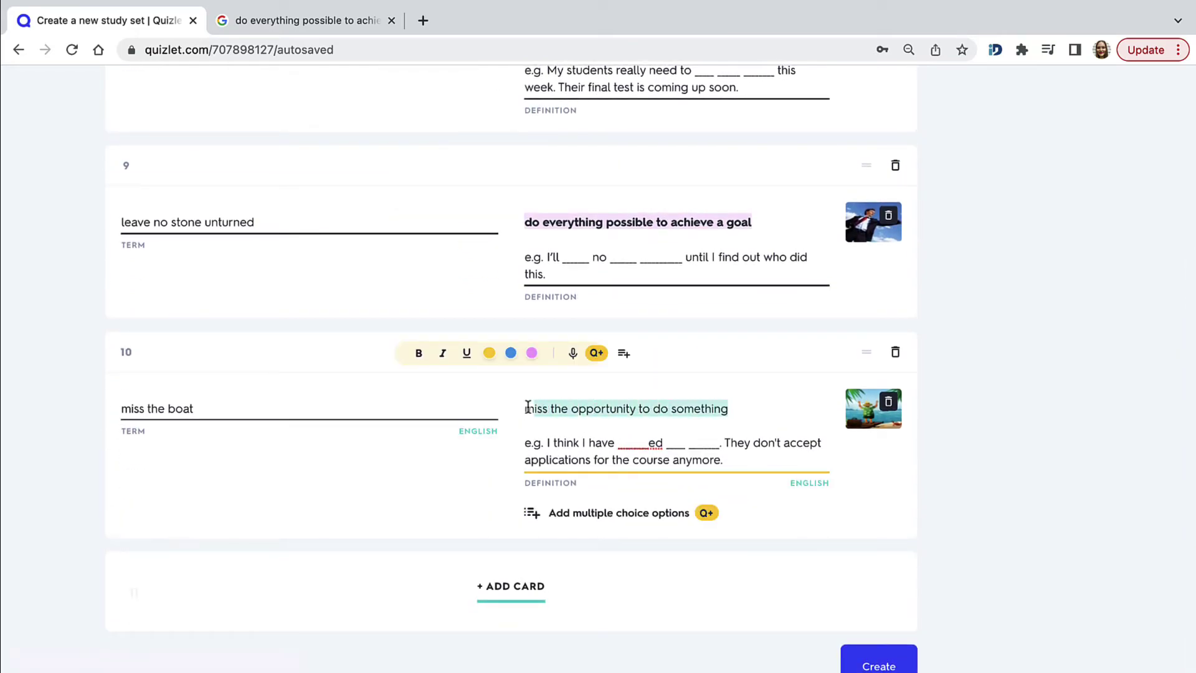
left_click(418, 354)
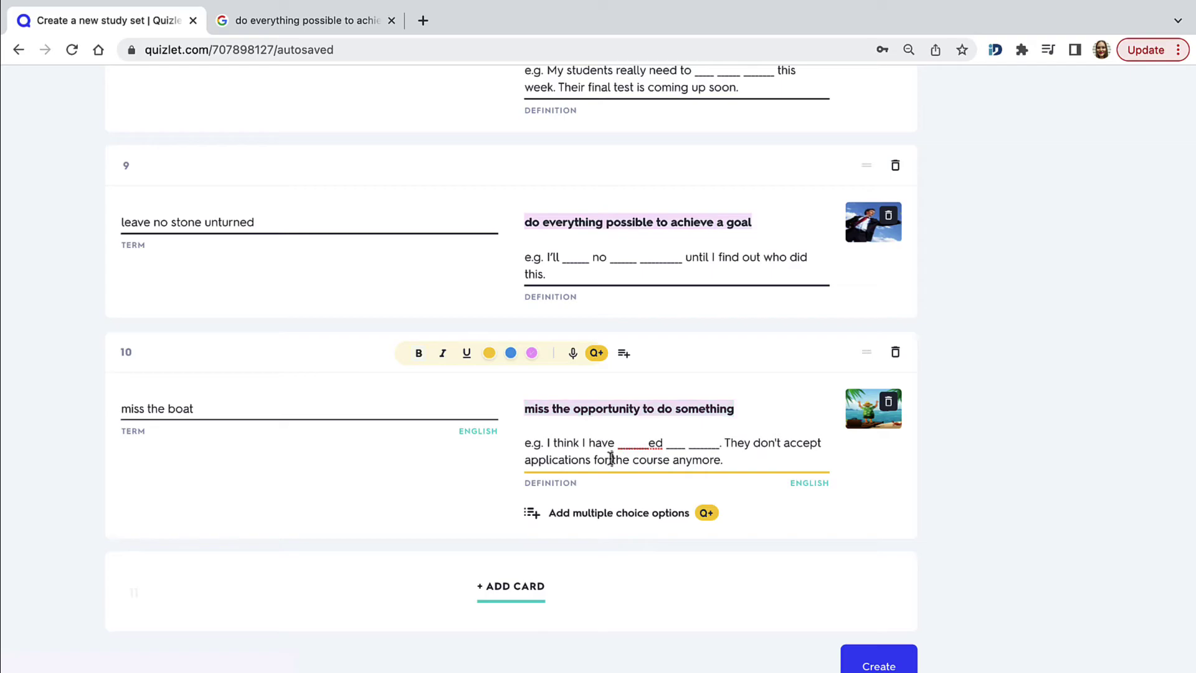
scroll(609, 459, "up", 20)
left_click(372, 542)
scroll(371, 542, "down", 3)
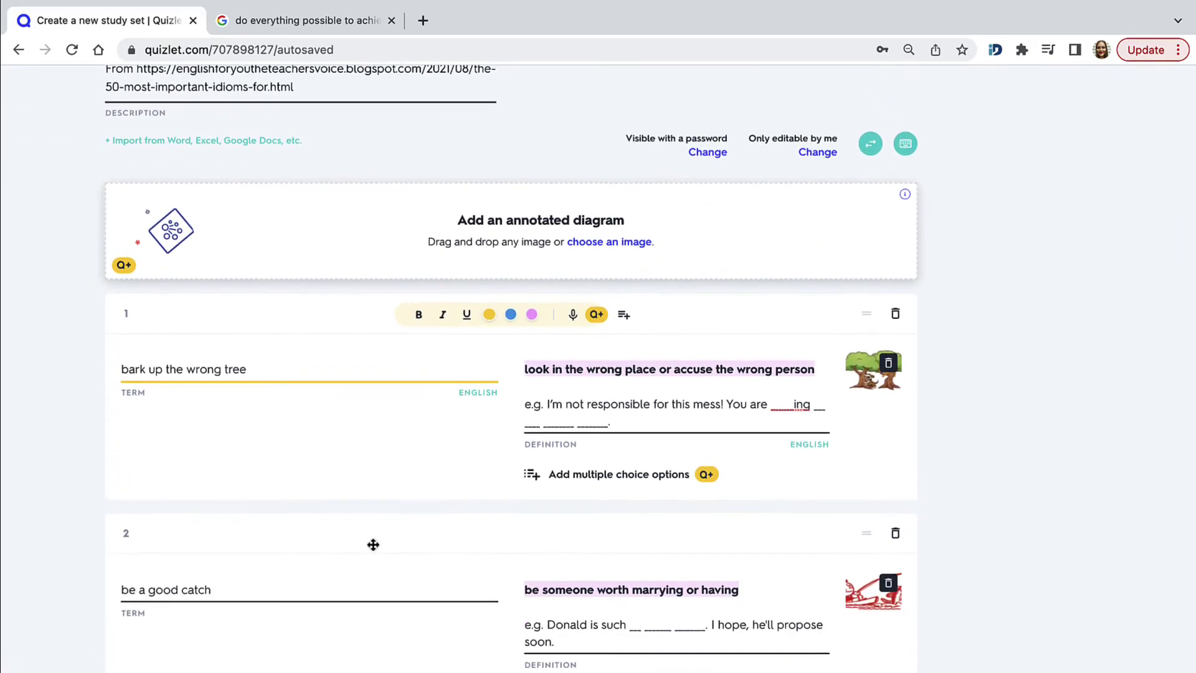
- Record voice audio for card 1's term and definition, then delete both recordings
left_click(573, 319)
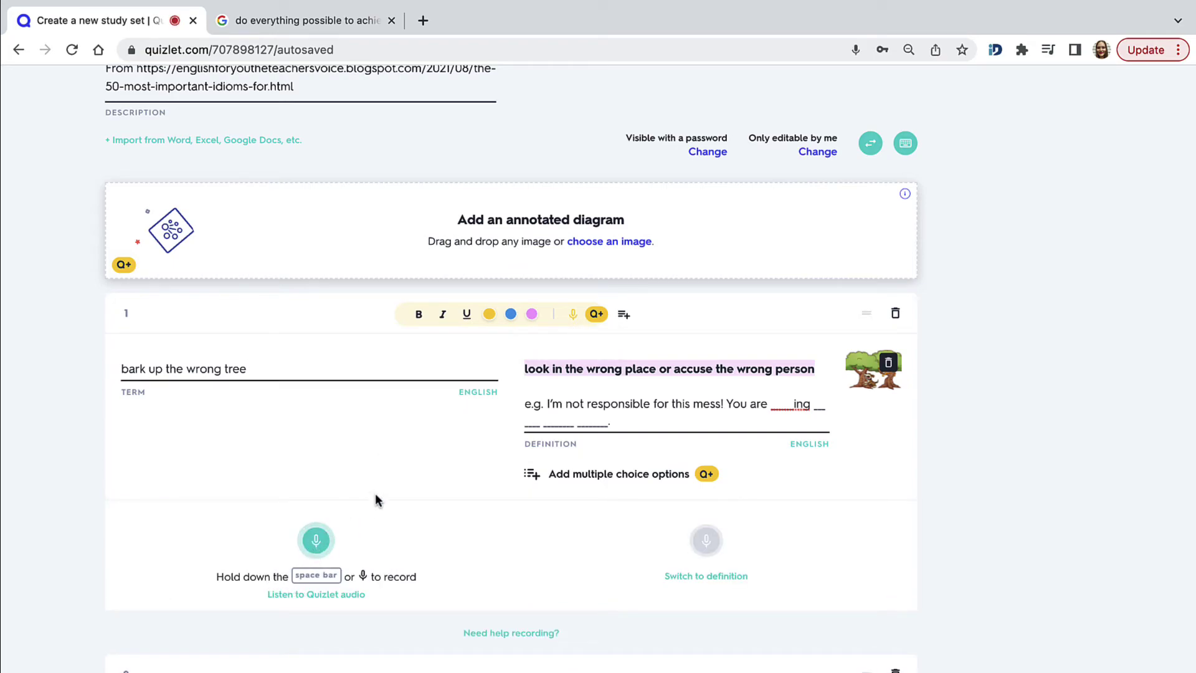
key("space")
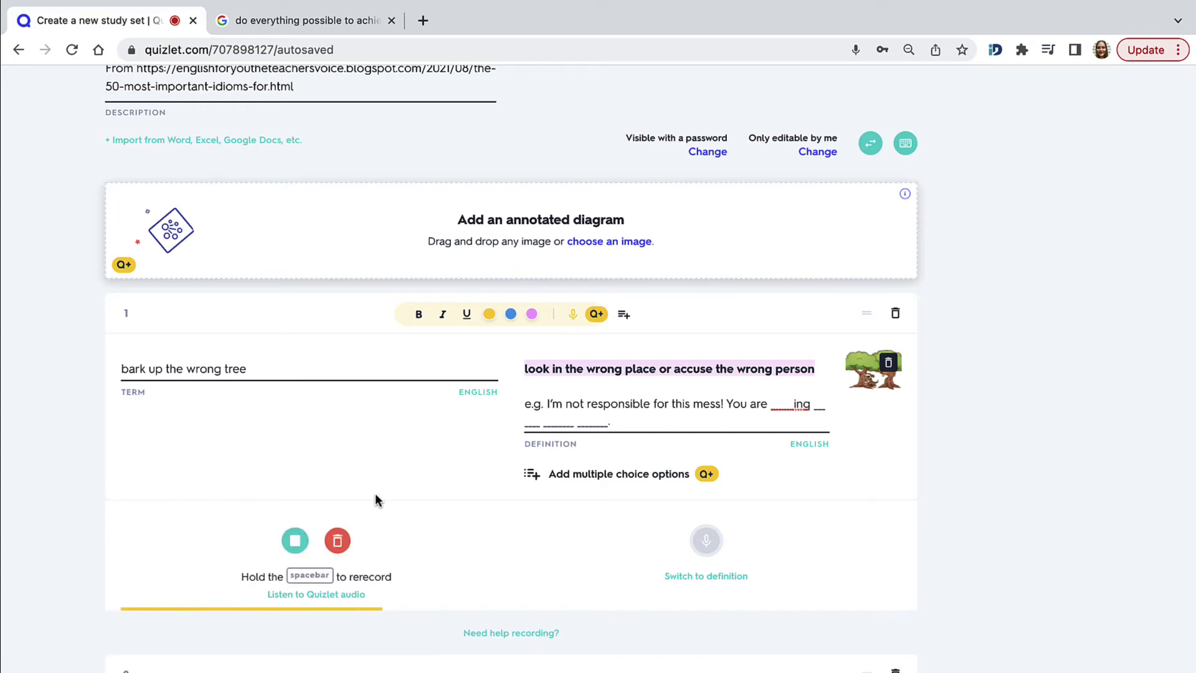
left_click(338, 542)
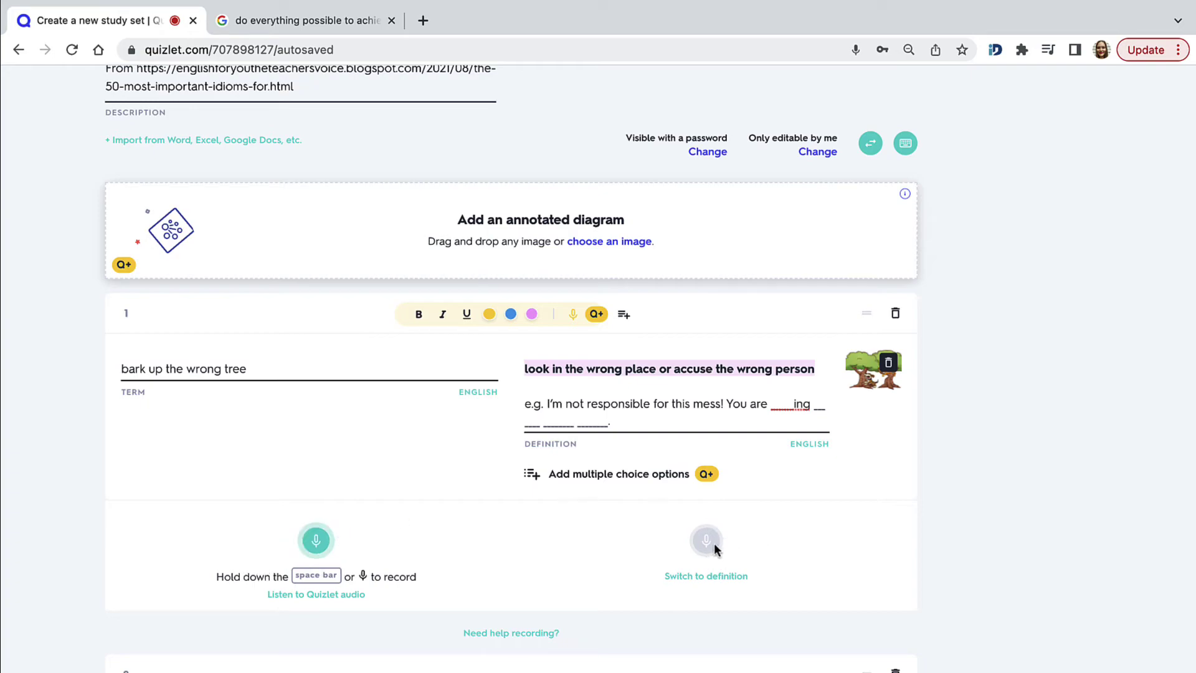
left_click(706, 577)
key("space")
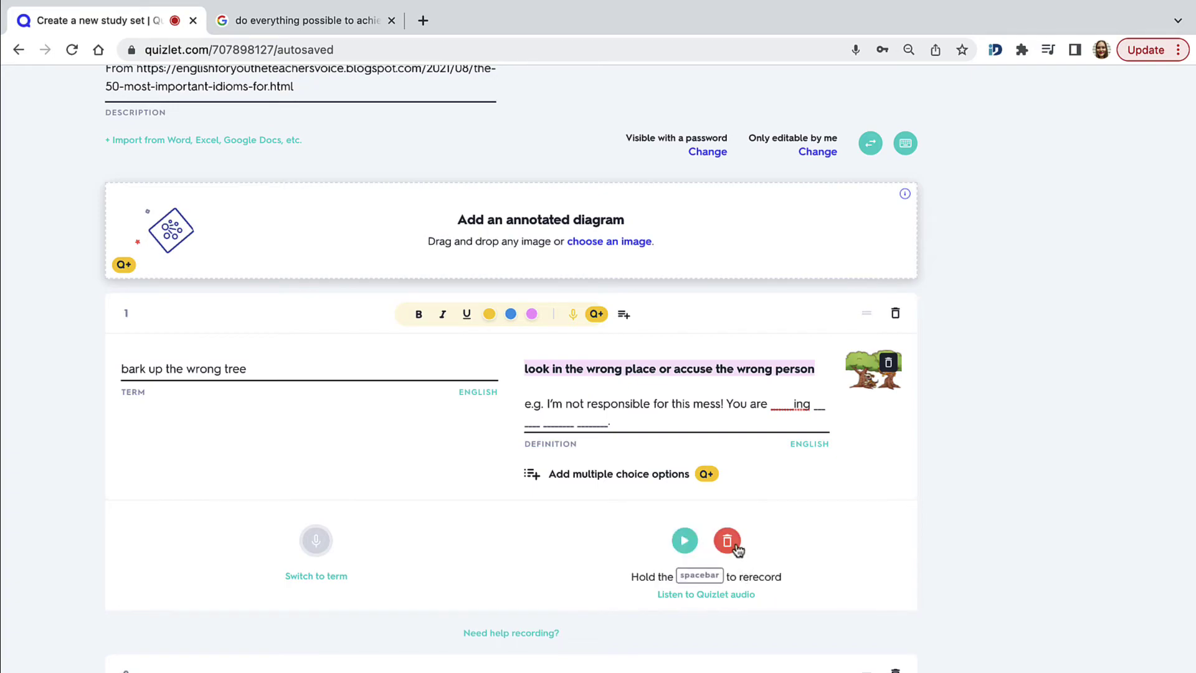
left_click(728, 541)
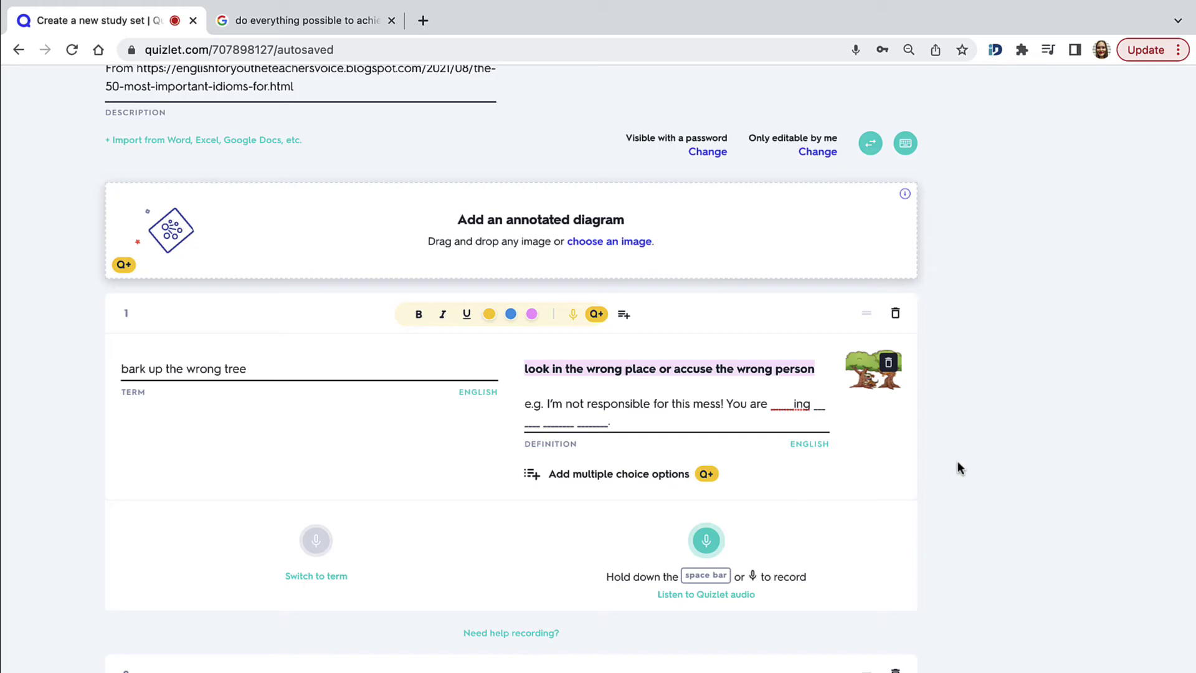
scroll(871, 403, "down", 20)
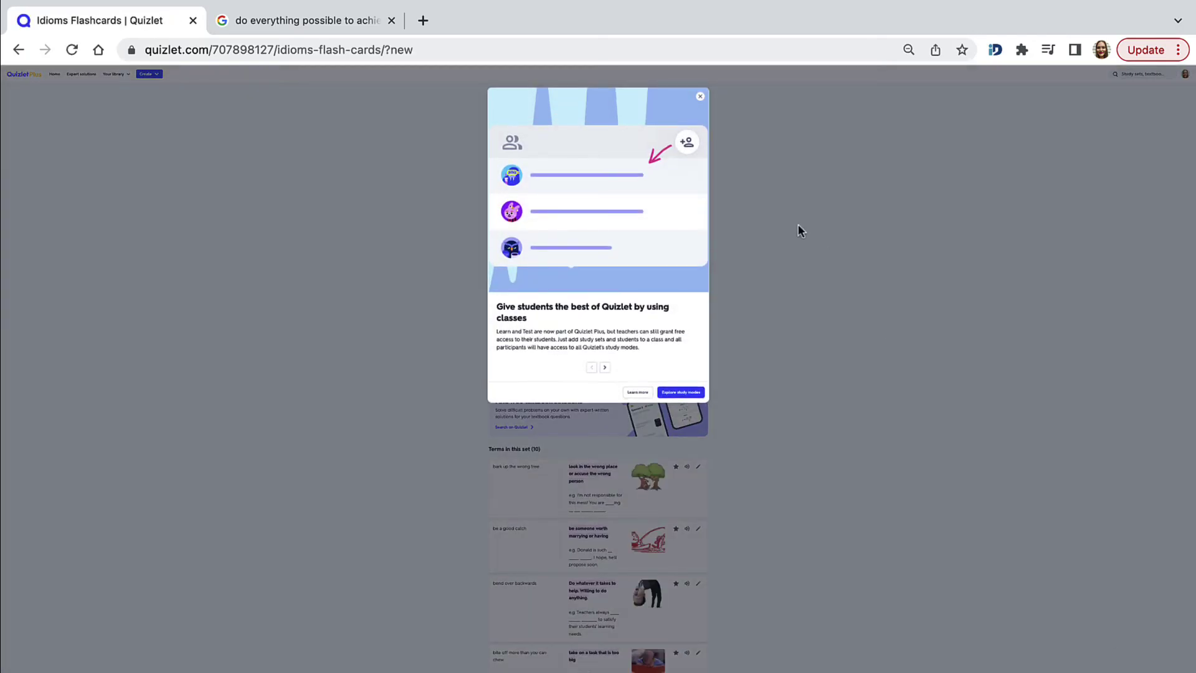
- Dismiss the classes promotion pop-up and look over the set's 10 terms
left_click(700, 98)
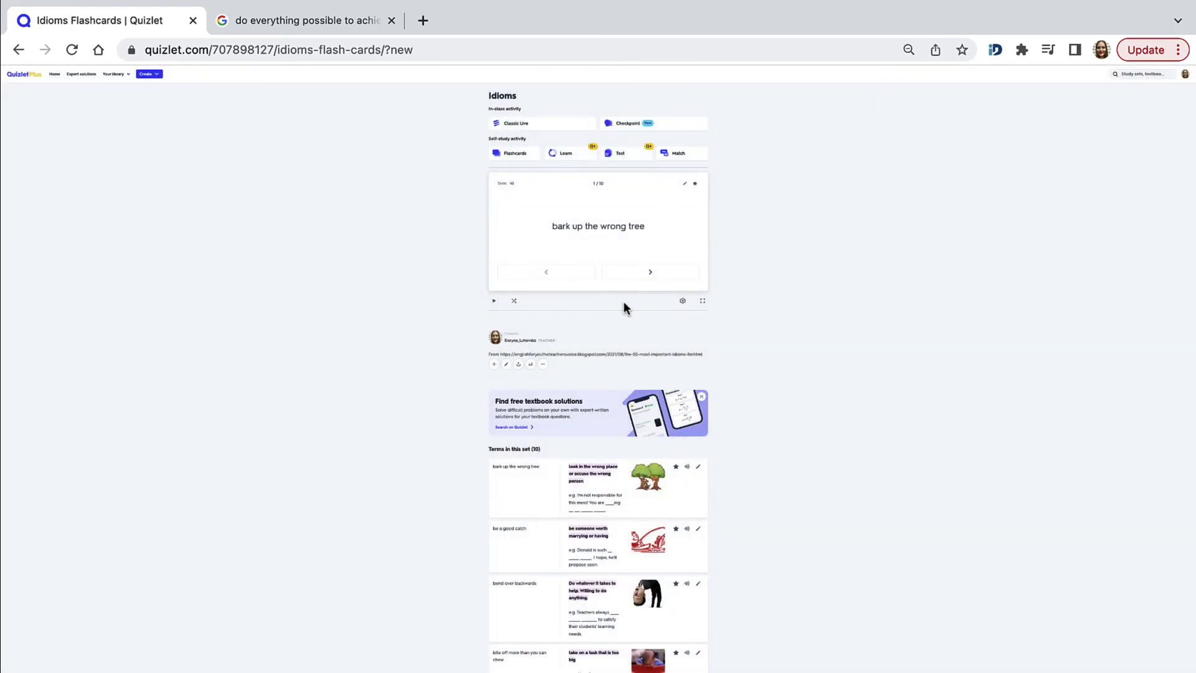
scroll(623, 301, "up", 5)
scroll(623, 301, "up", 1)
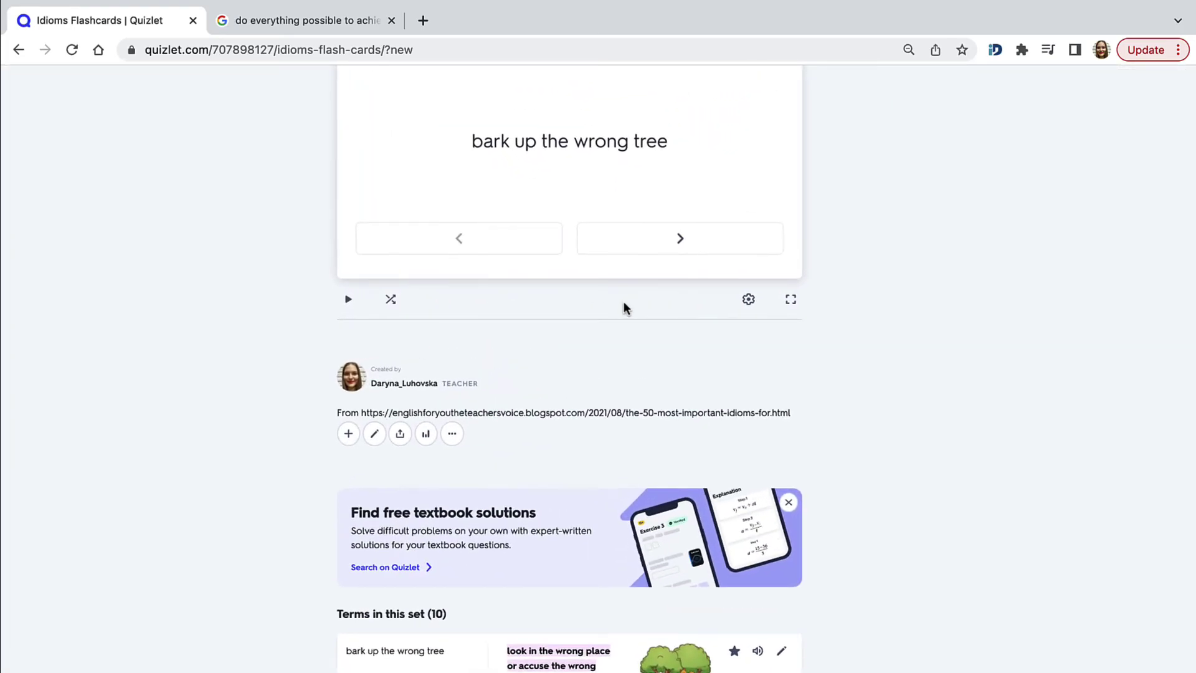
scroll(623, 301, "up", 1)
scroll(624, 308, "down", 5)
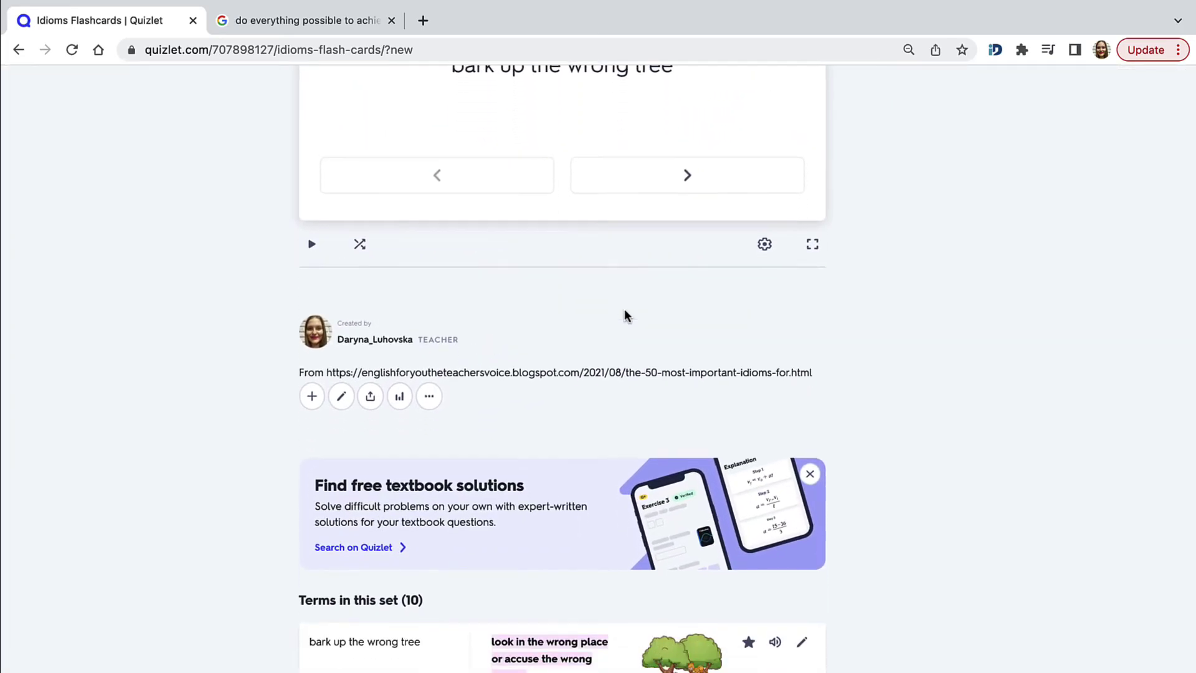
scroll(624, 308, "down", 8)
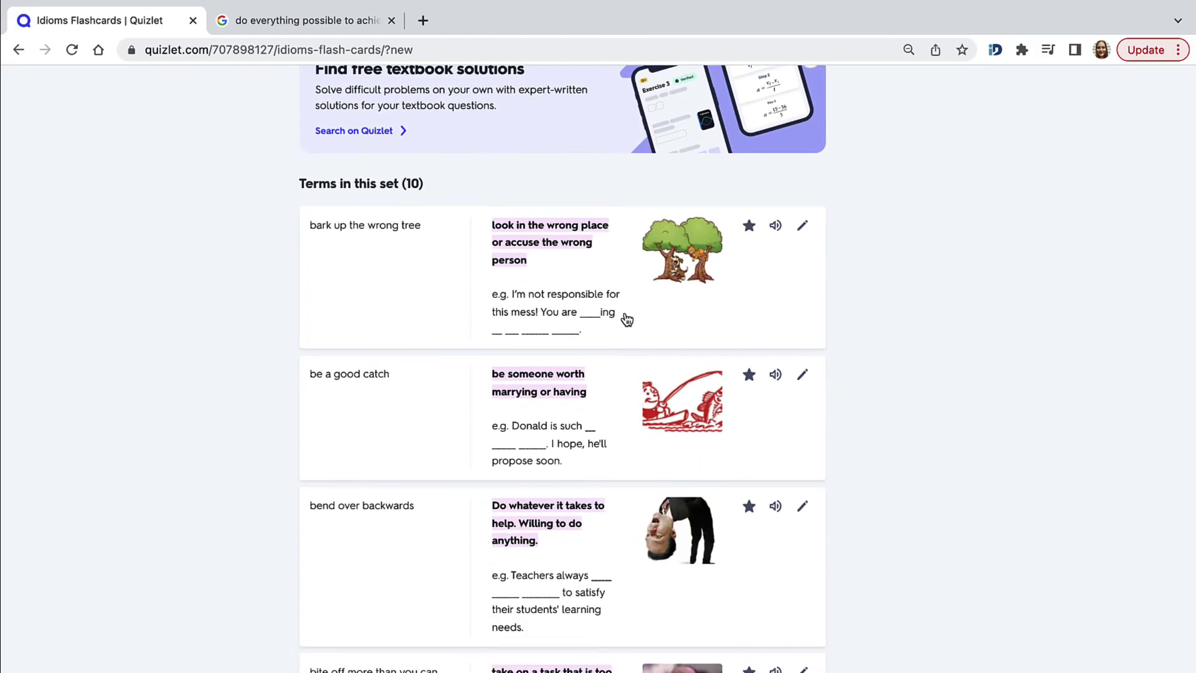
scroll(627, 320, "down", 13)
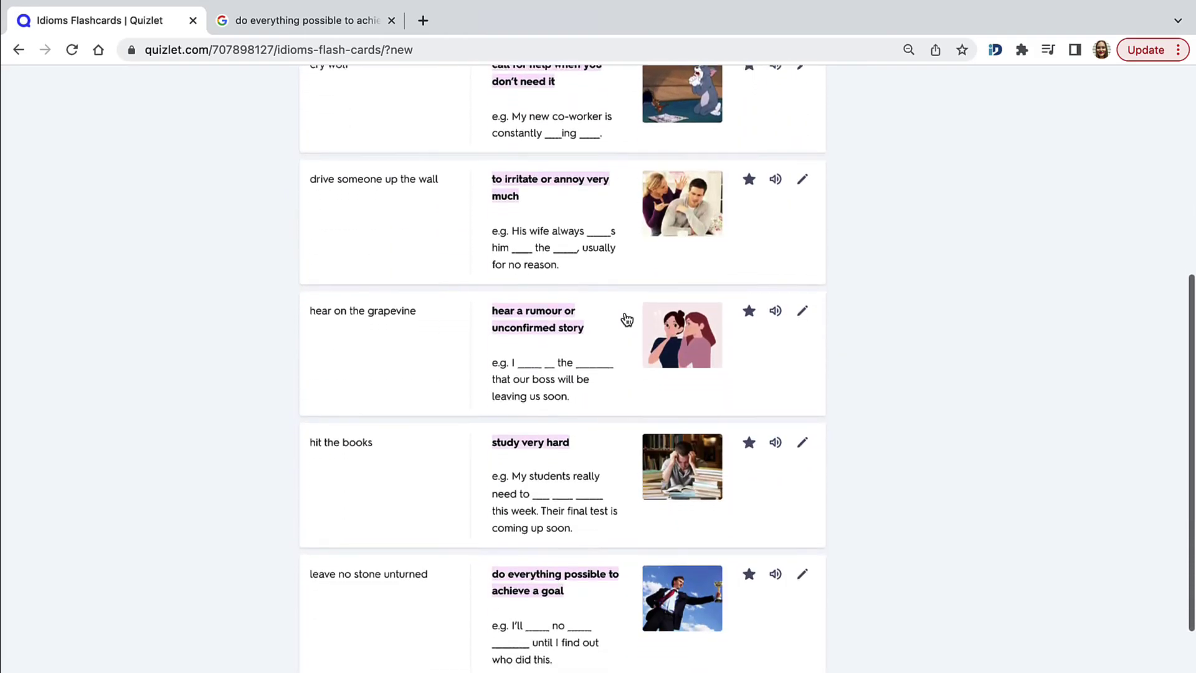
scroll(627, 320, "down", 5)
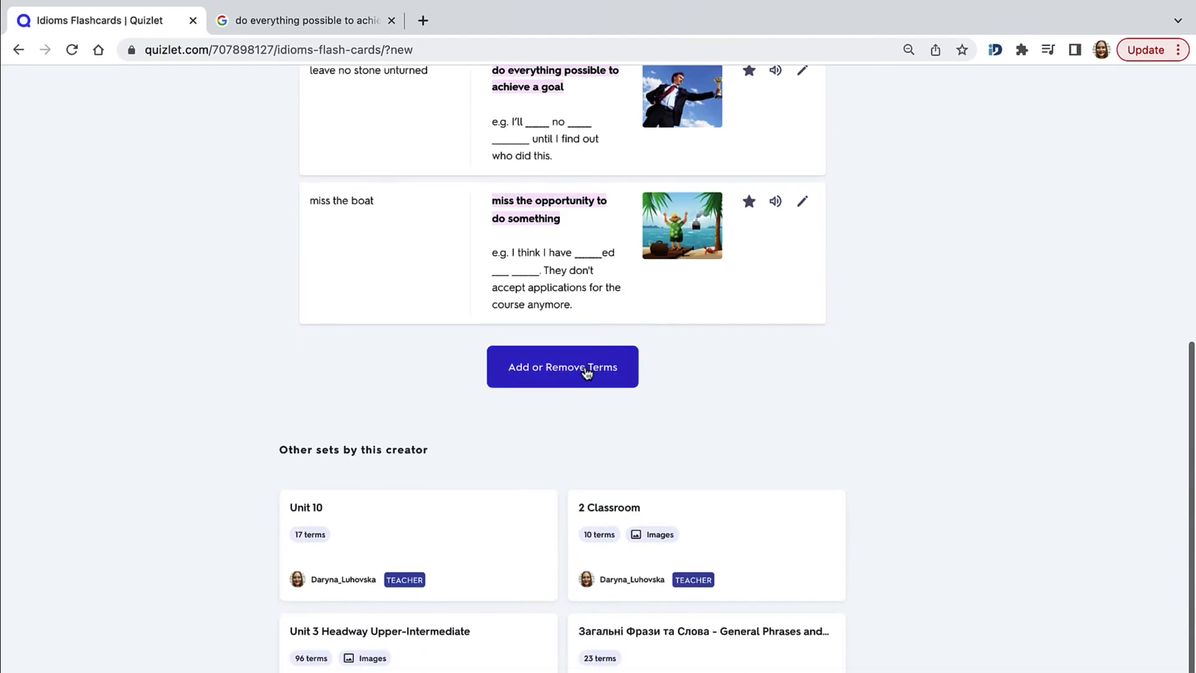
- Reorder the cards: bend over backwards first, be a good catch second, bark up the wrong tree third
left_click(586, 372)
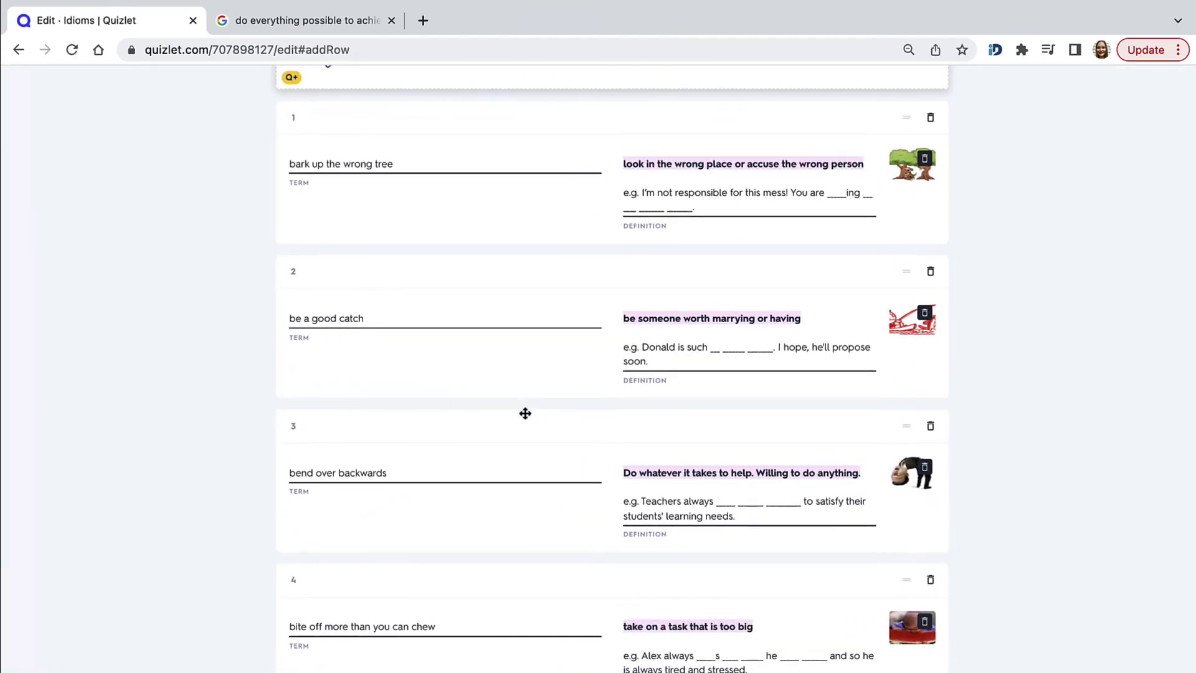
left_click_drag(520, 424, 642, 265)
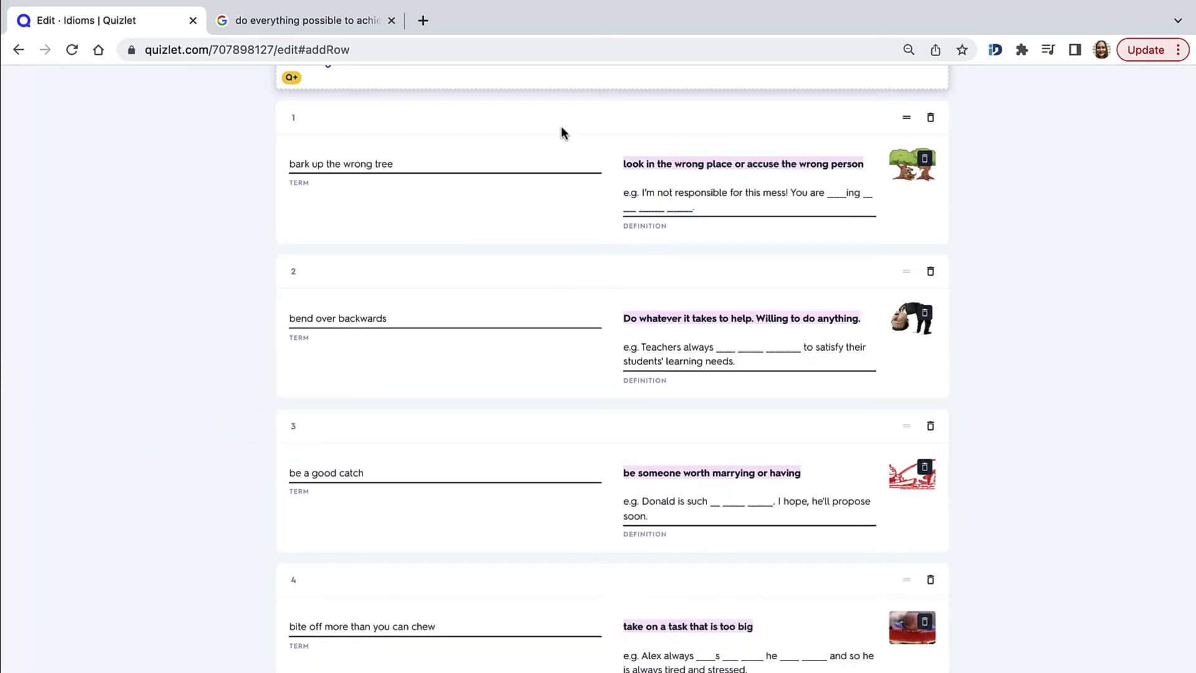
left_click_drag(563, 133, 683, 580)
scroll(742, 436, "up", 5)
scroll(743, 463, "down", 20)
scroll(744, 464, "up", 1)
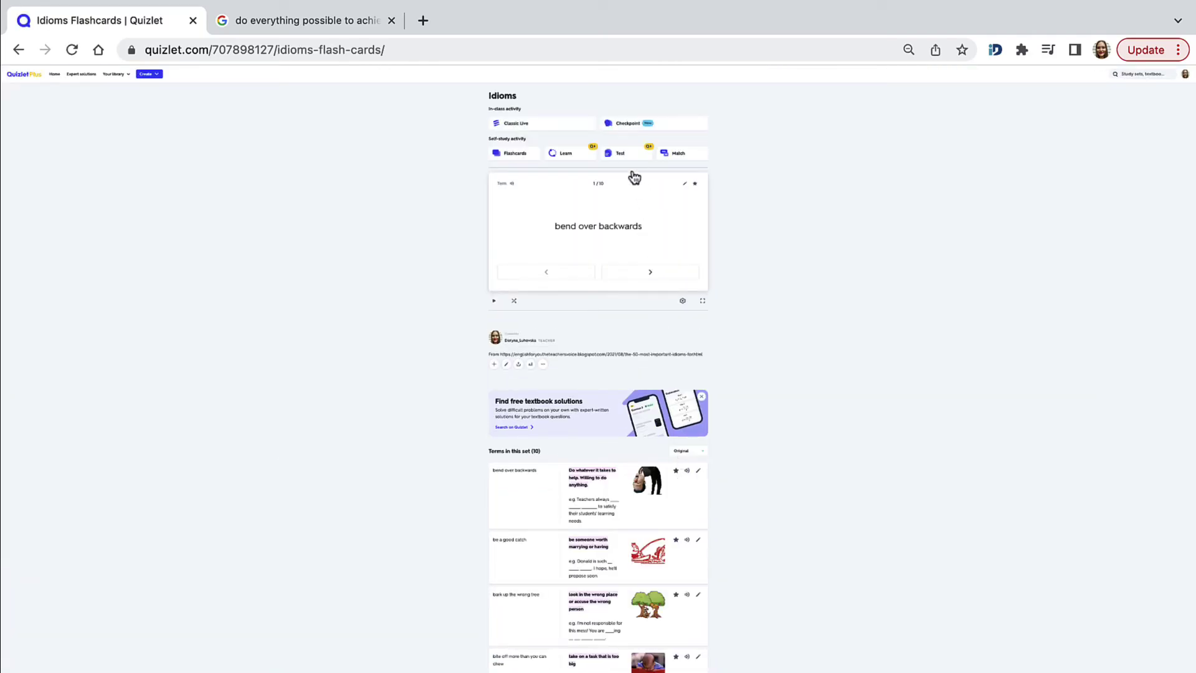
- Open the class list and the edit view, then back out to the flashcards page unchanged
scroll(703, 219, "up", 5)
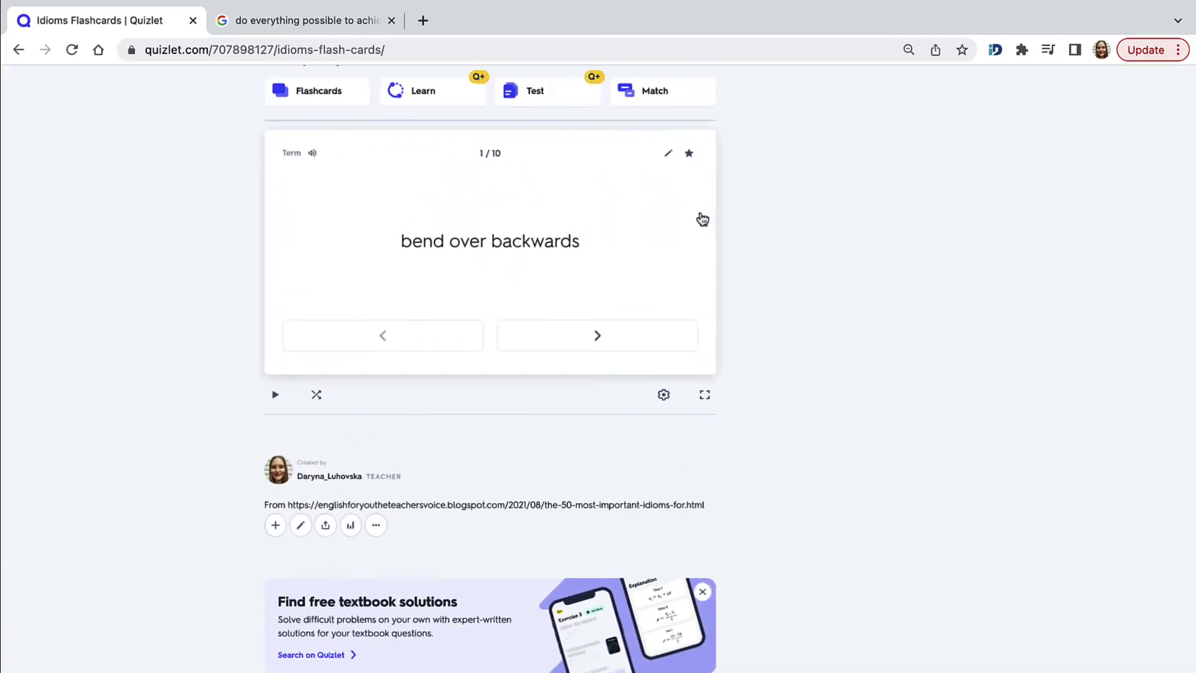
scroll(701, 219, "down", 4)
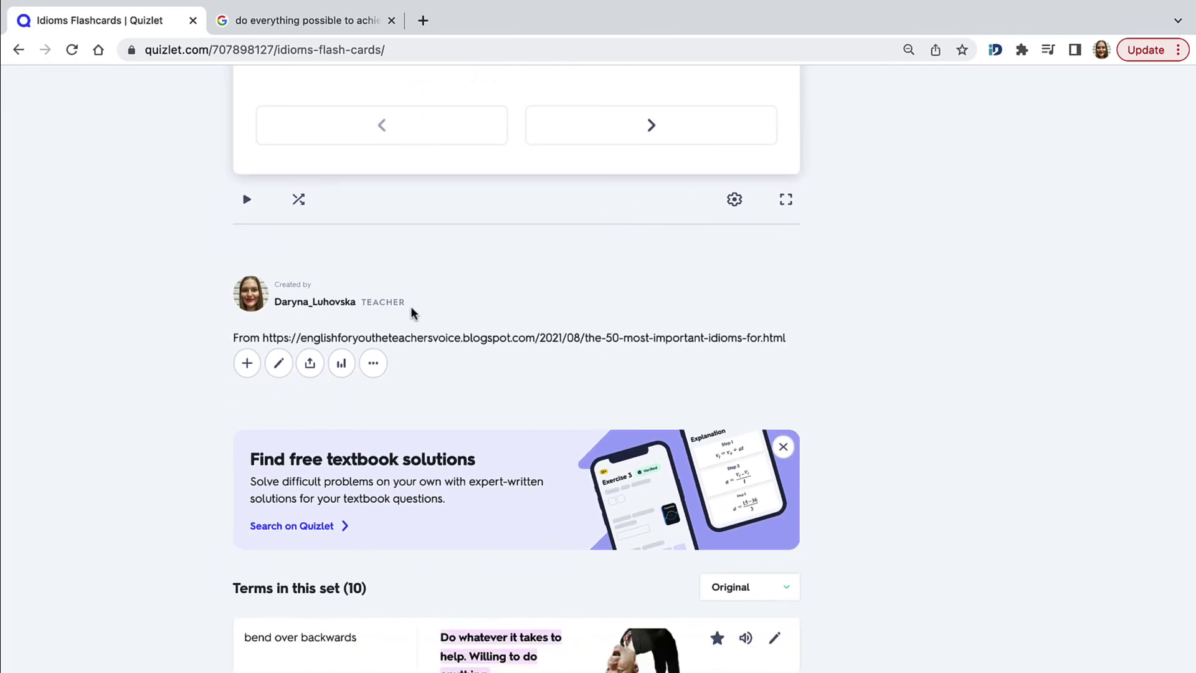
left_click(247, 364)
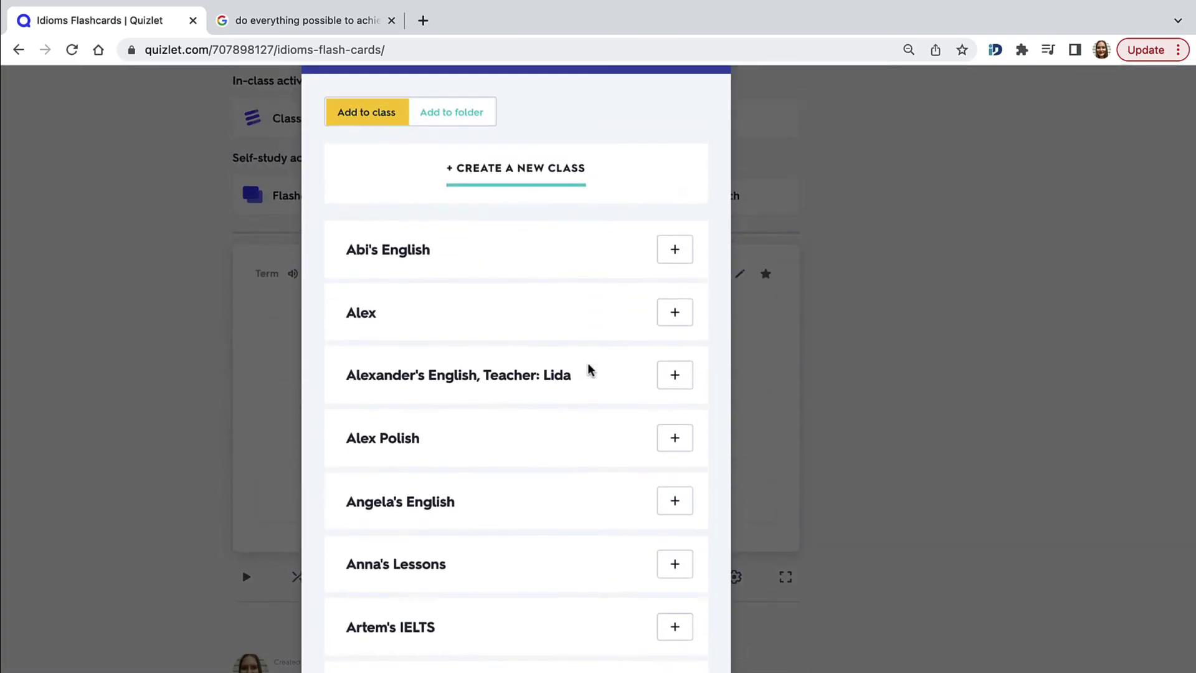
scroll(589, 369, "down", 10)
scroll(589, 369, "down", 4)
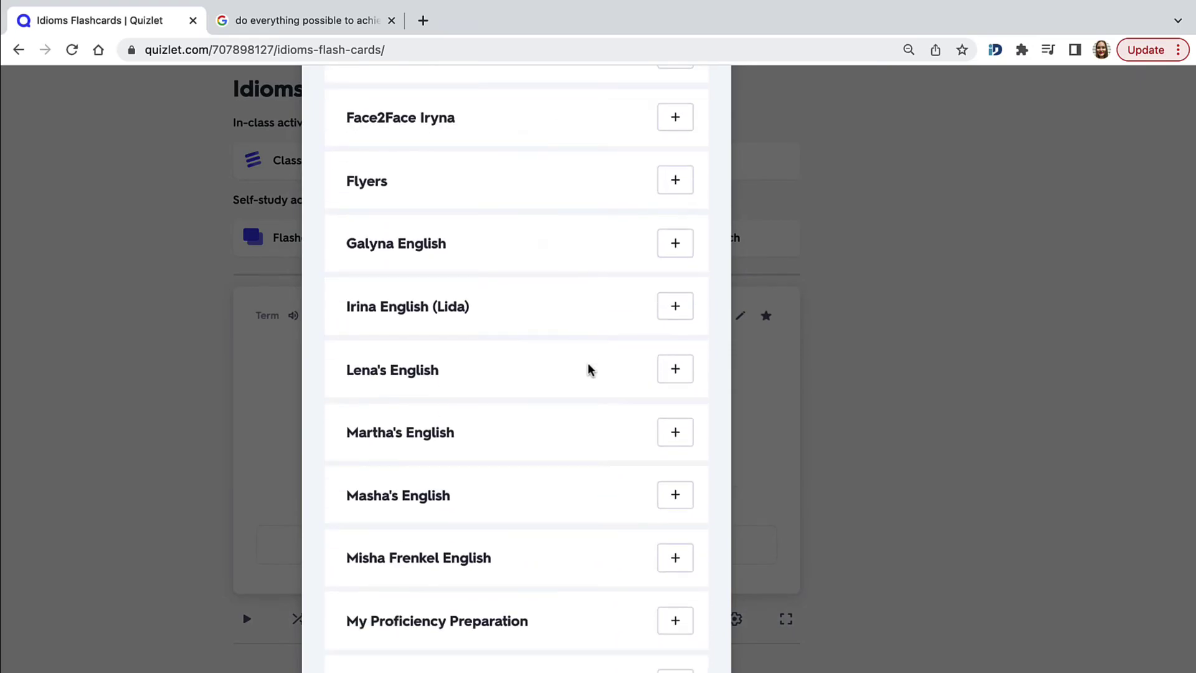
left_click(953, 399)
scroll(379, 548, "down", 3)
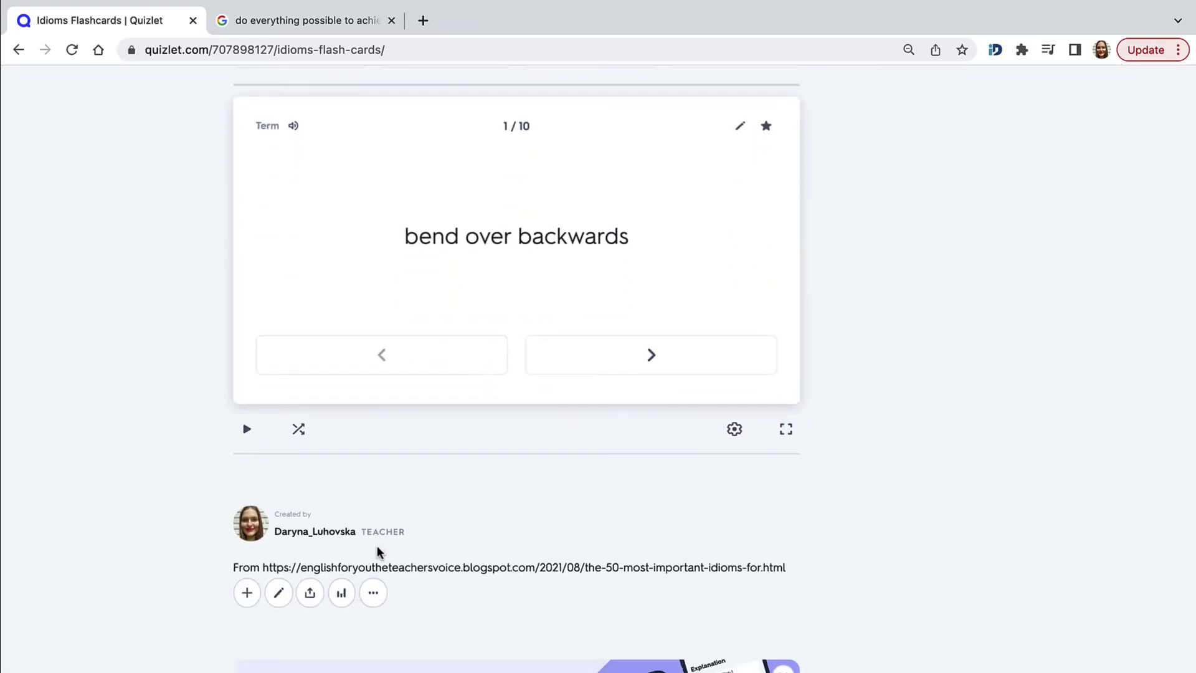
scroll(377, 548, "down", 2)
left_click(279, 490)
scroll(594, 370, "down", 5)
key("super+bracketleft")
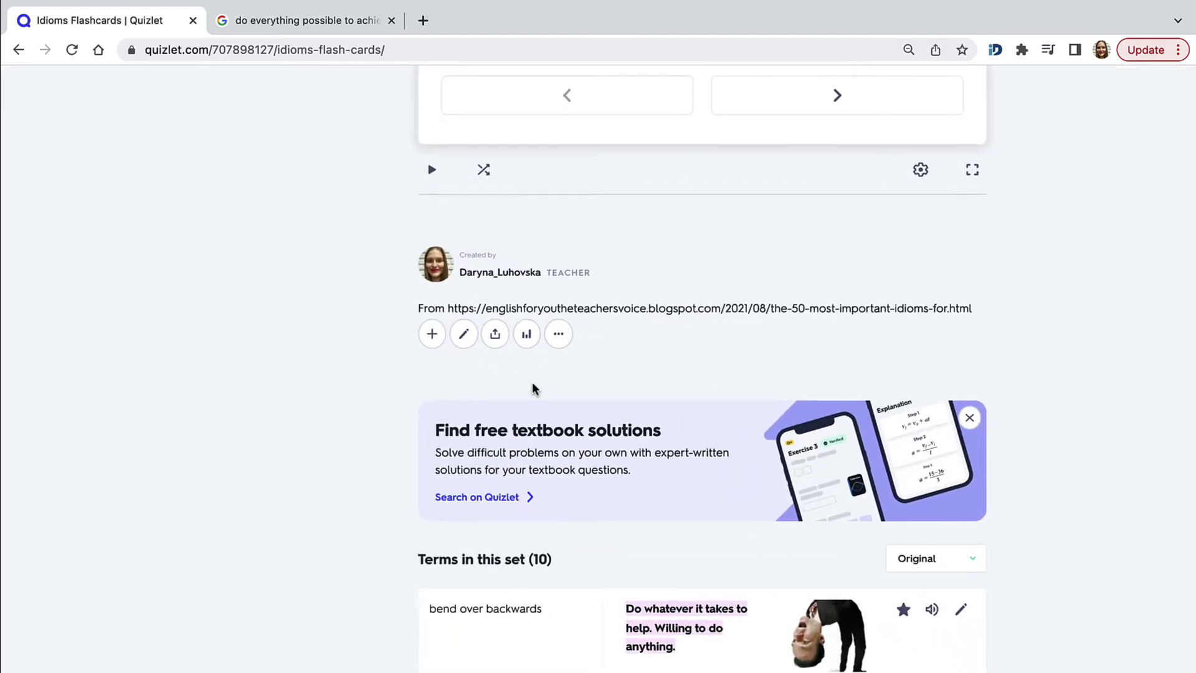
- Copy the Idioms set's share link and close the Share this set dialog
left_click(494, 335)
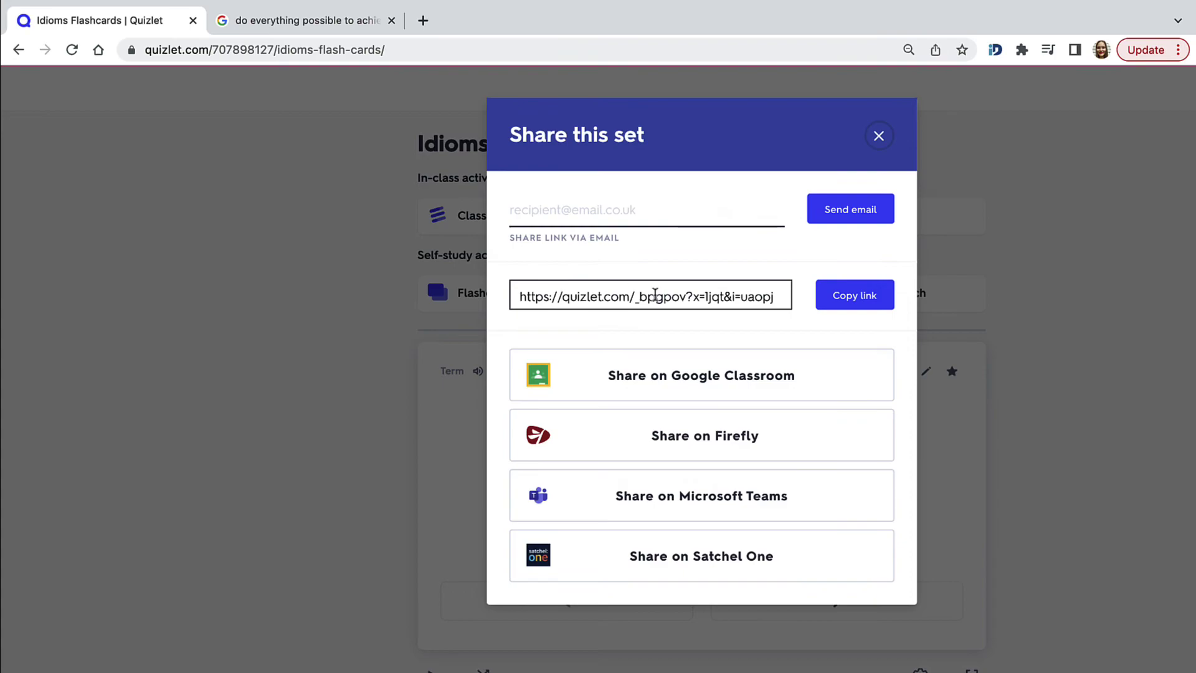
left_click(629, 213)
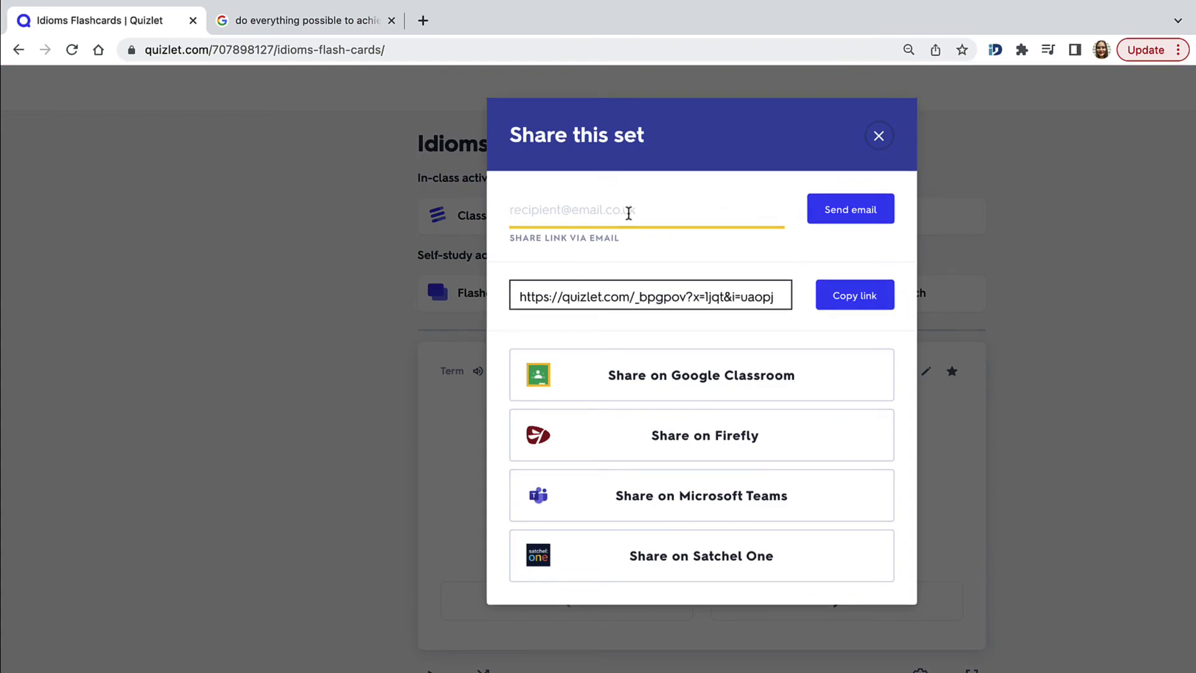
left_click(647, 293)
left_click(847, 304)
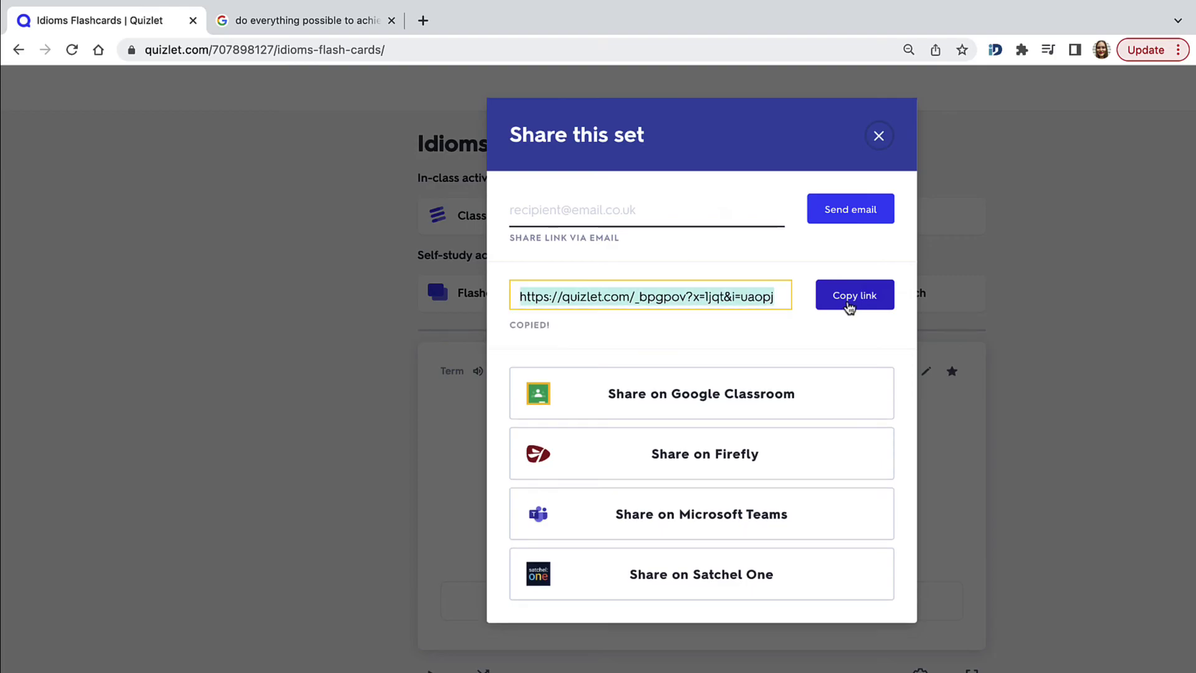
left_click(883, 144)
scroll(712, 374, "down", 7)
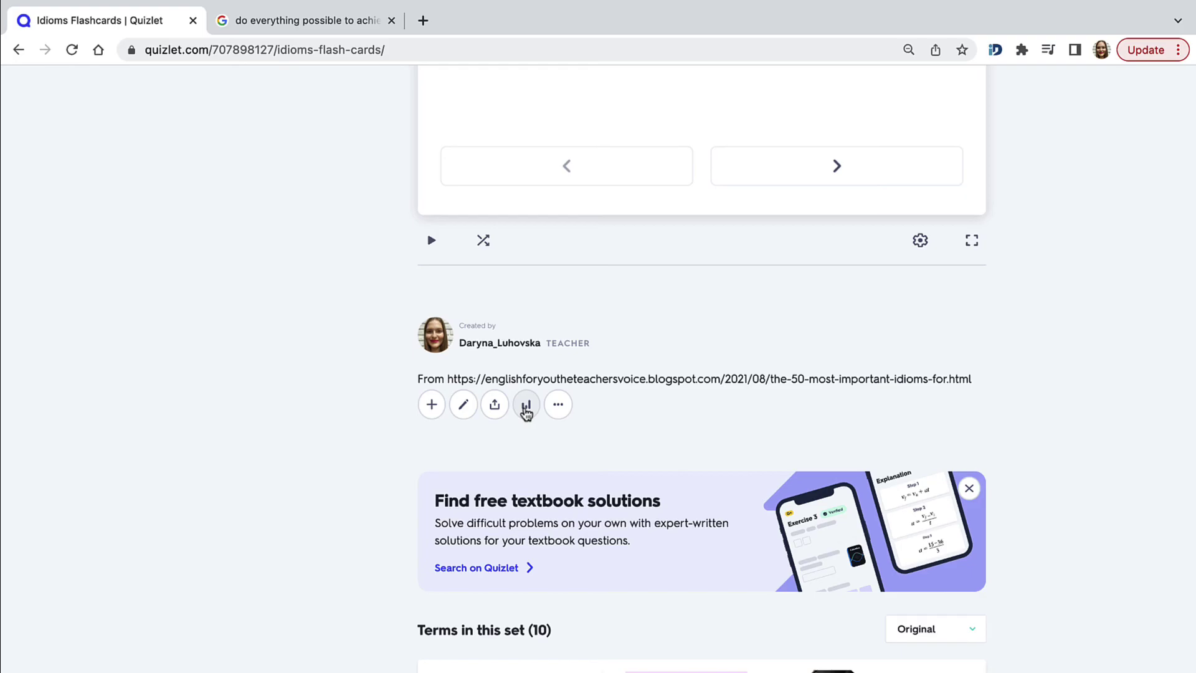
- Open the Print page for the Idioms set from the set's additional options
left_click(527, 408)
left_click(1023, 390)
key("ctrl+minus")
key("ctrl+minus")
left_click(573, 319)
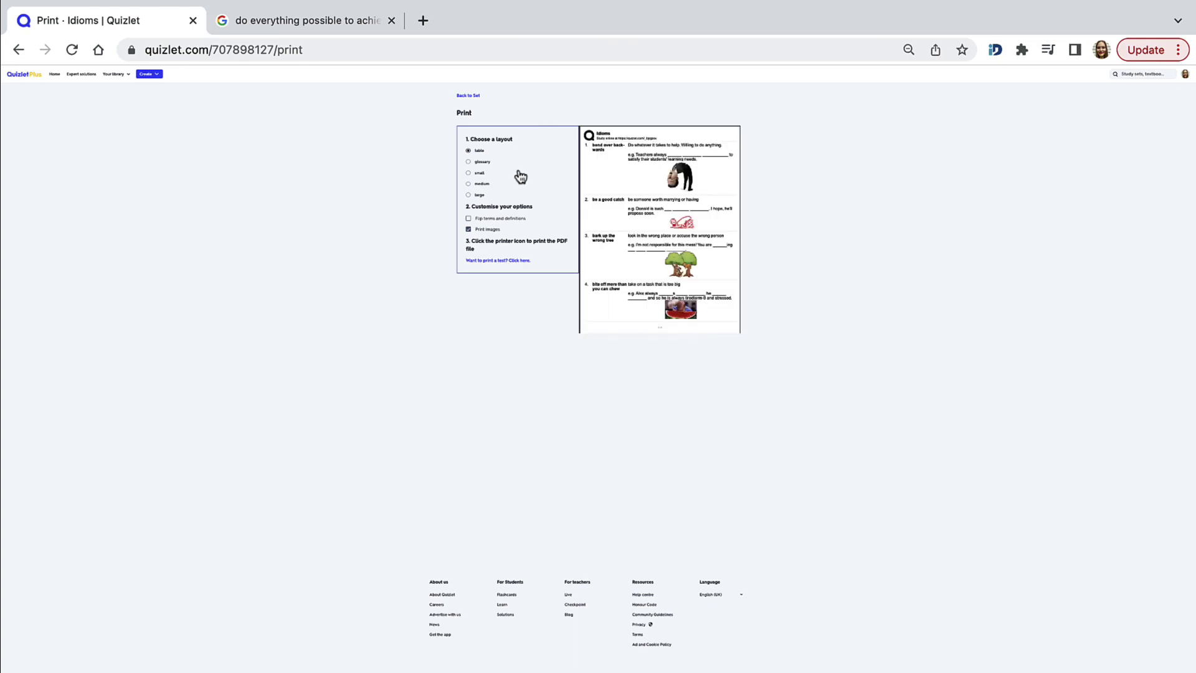
scroll(521, 178, "up", 5)
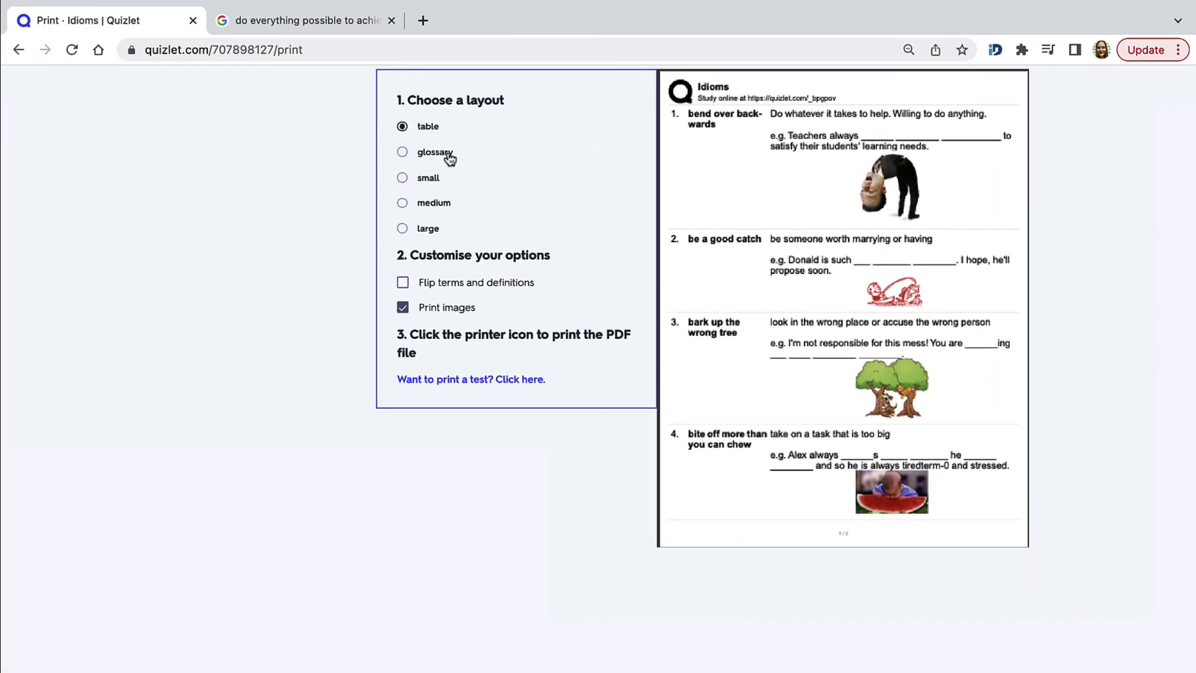
- Preview the glossary, small, medium and large PDF layouts, settling on small
left_click(445, 156)
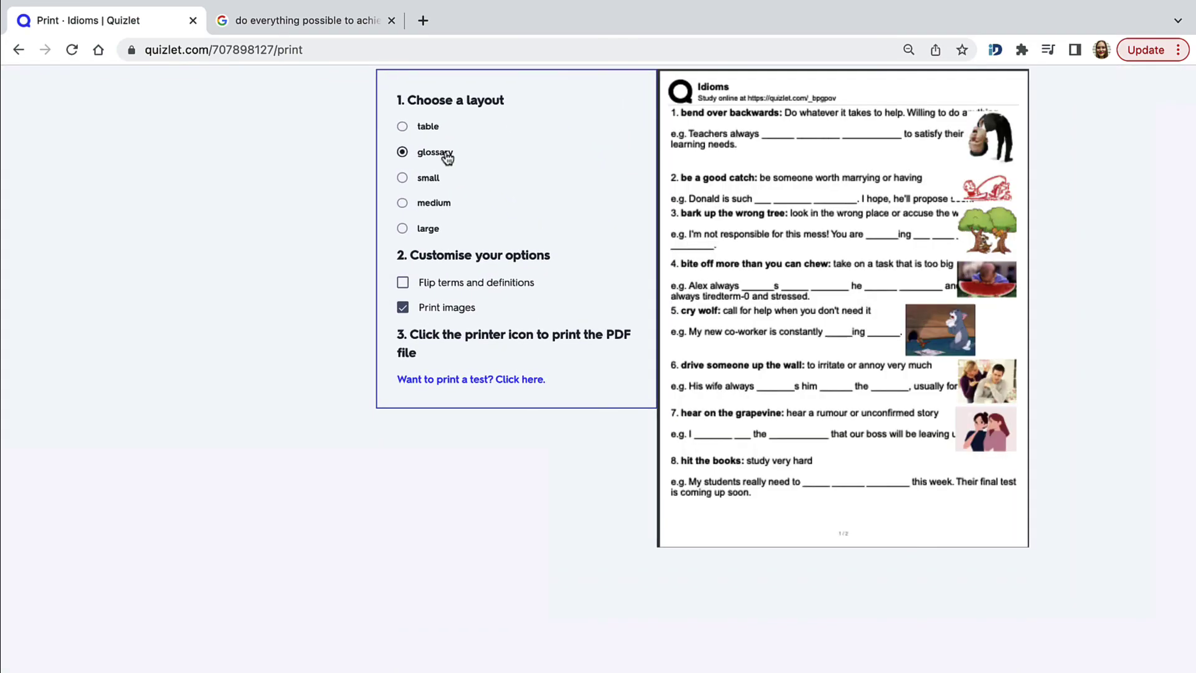
left_click(439, 183)
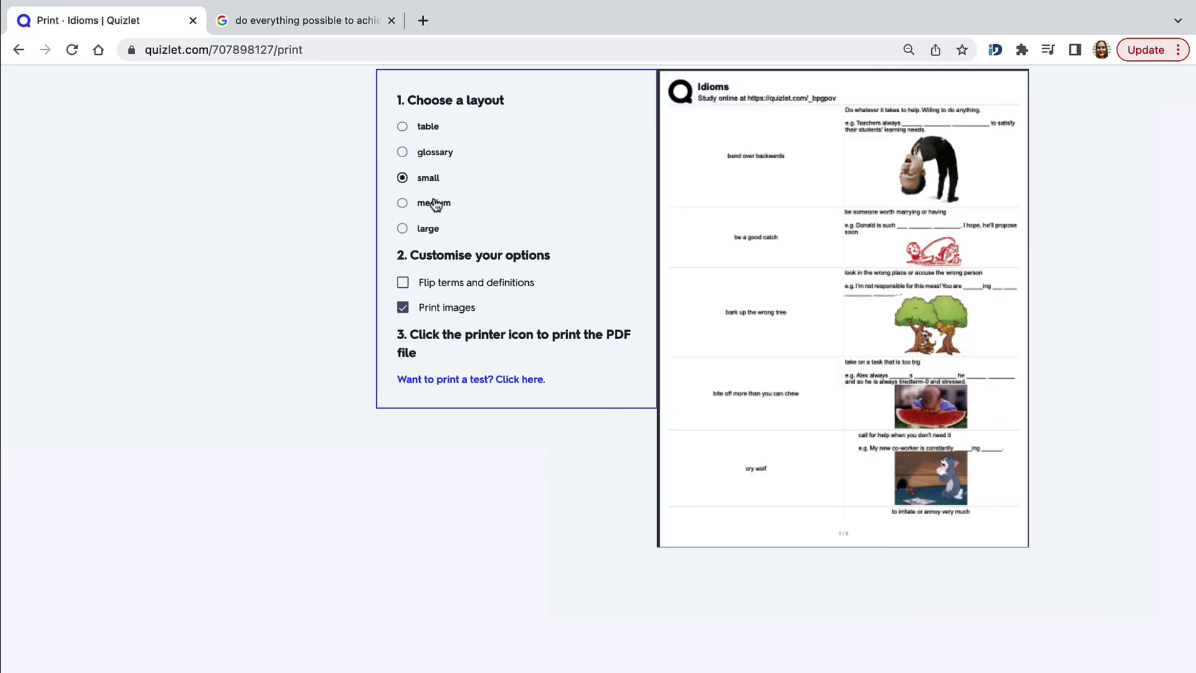
left_click(436, 205)
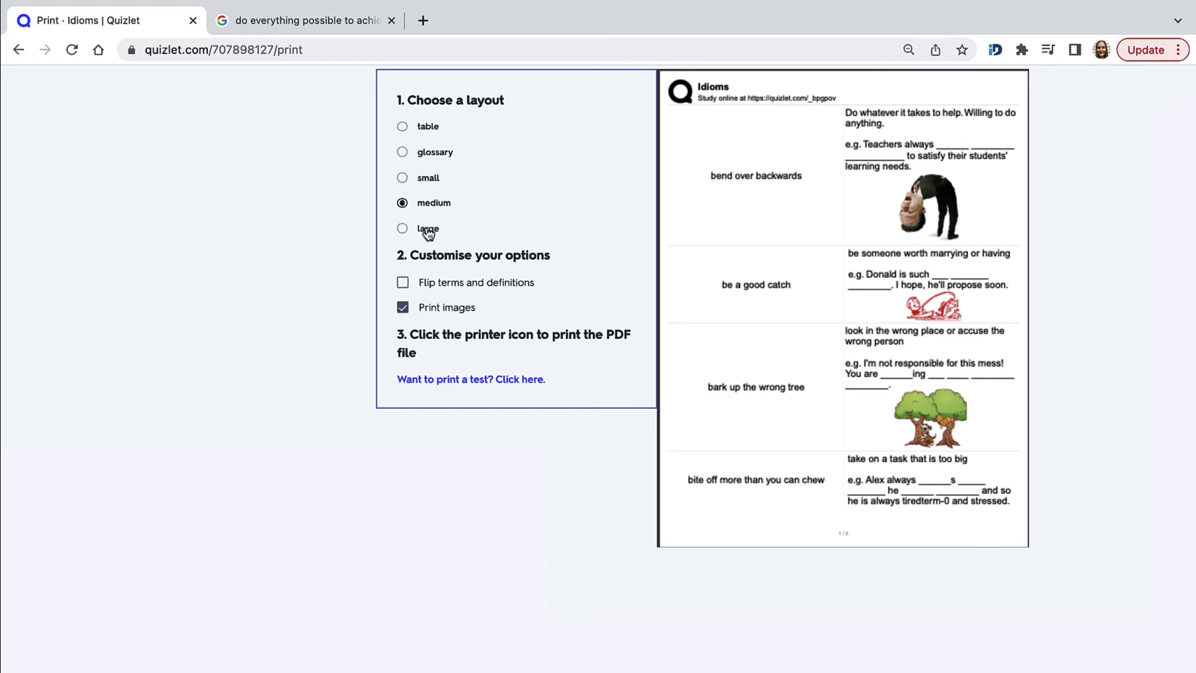
left_click(428, 233)
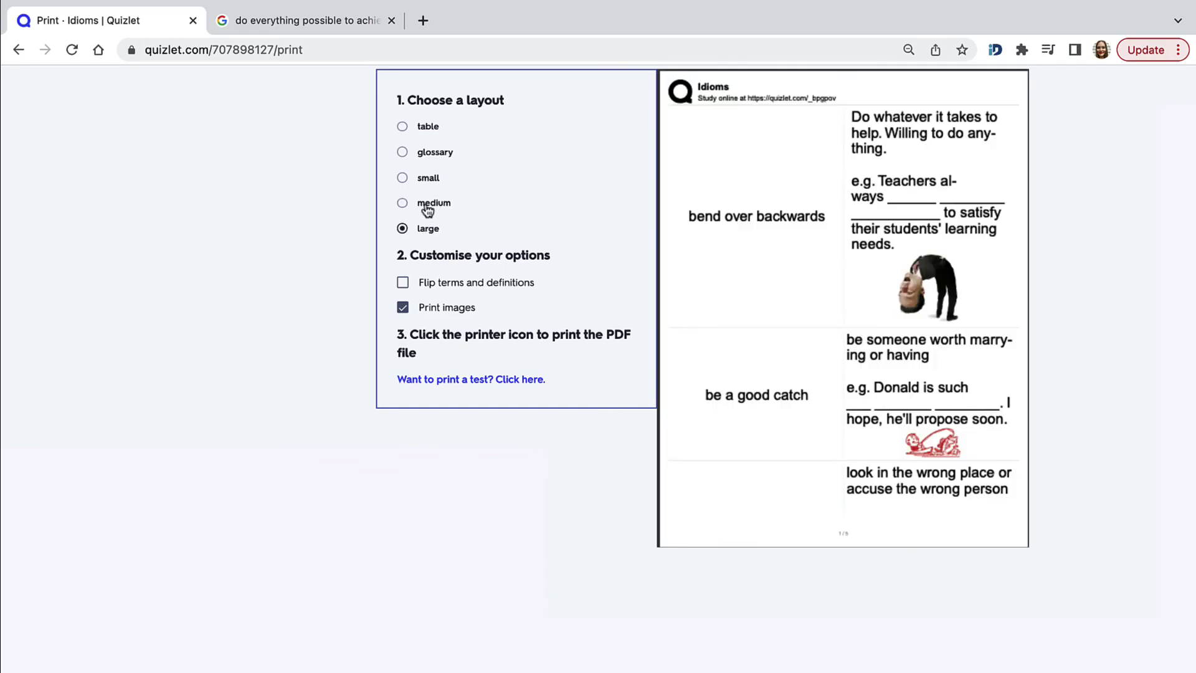
left_click(427, 211)
left_click(426, 182)
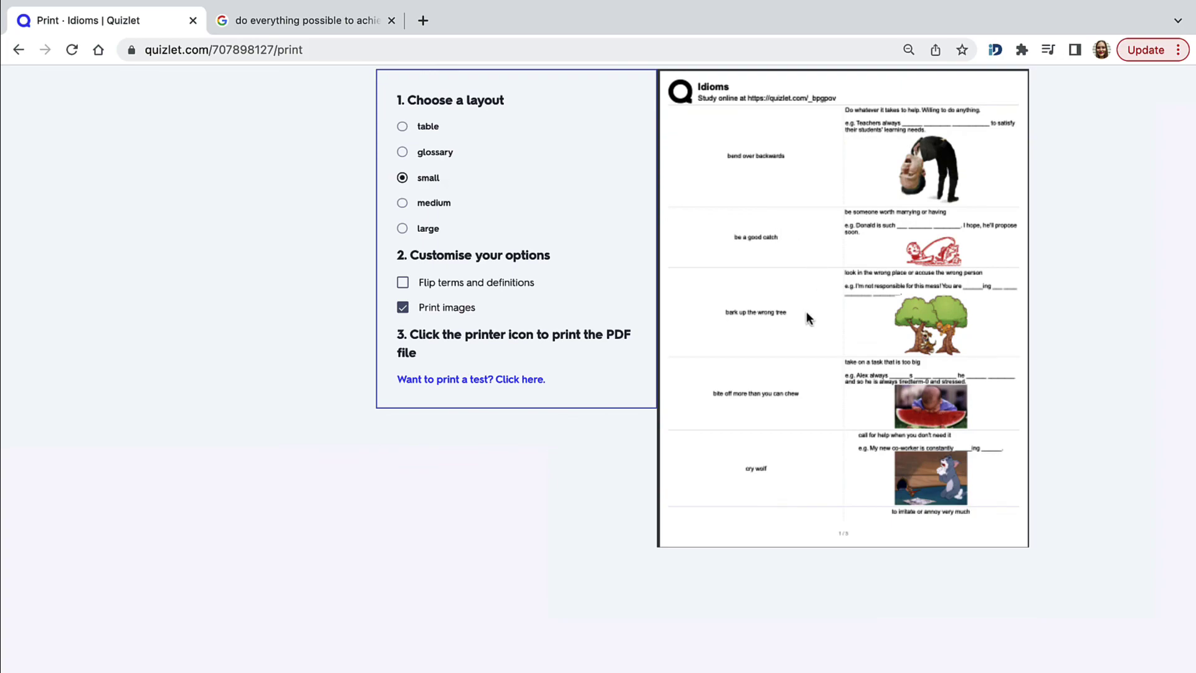
- Toggle Flip terms and definitions on and back off, leaving terms unflipped
scroll(630, 331, "down", 1)
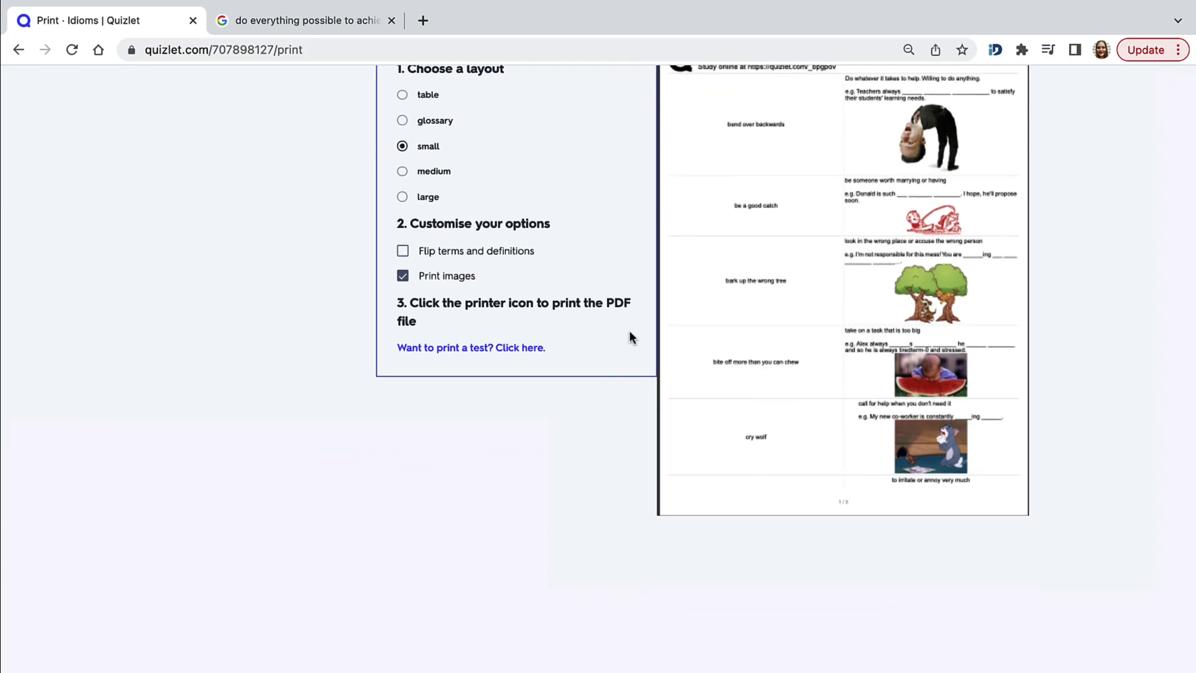
left_click(484, 260)
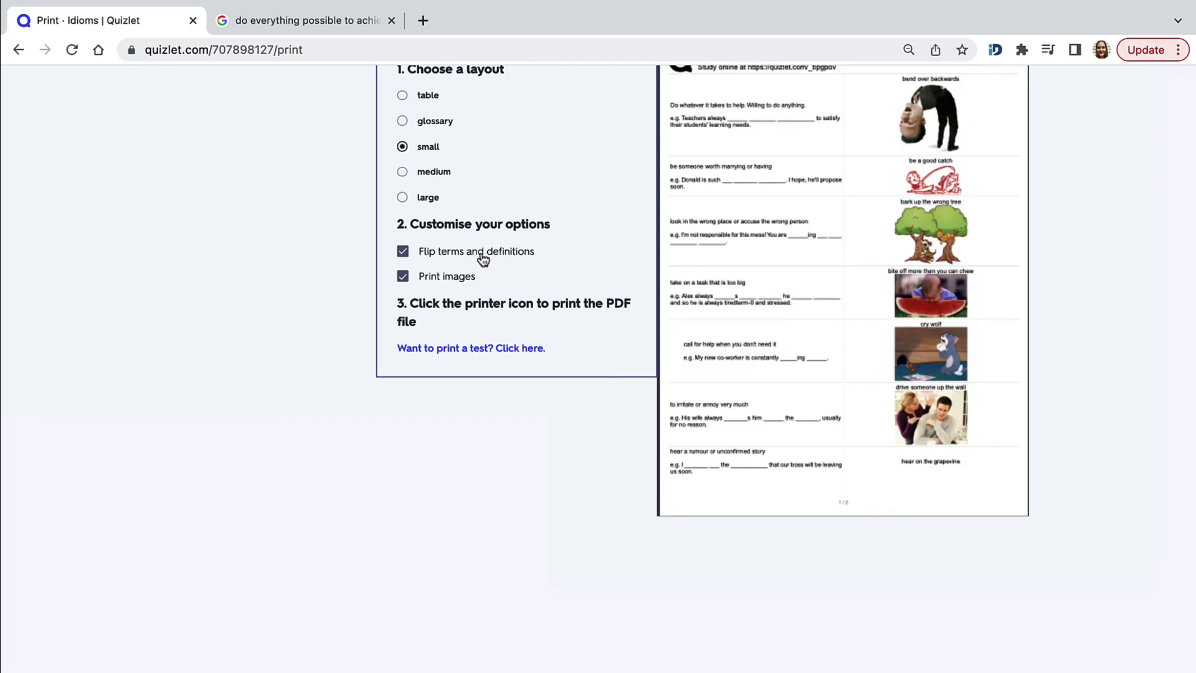
left_click(483, 259)
scroll(486, 280, "up", 3)
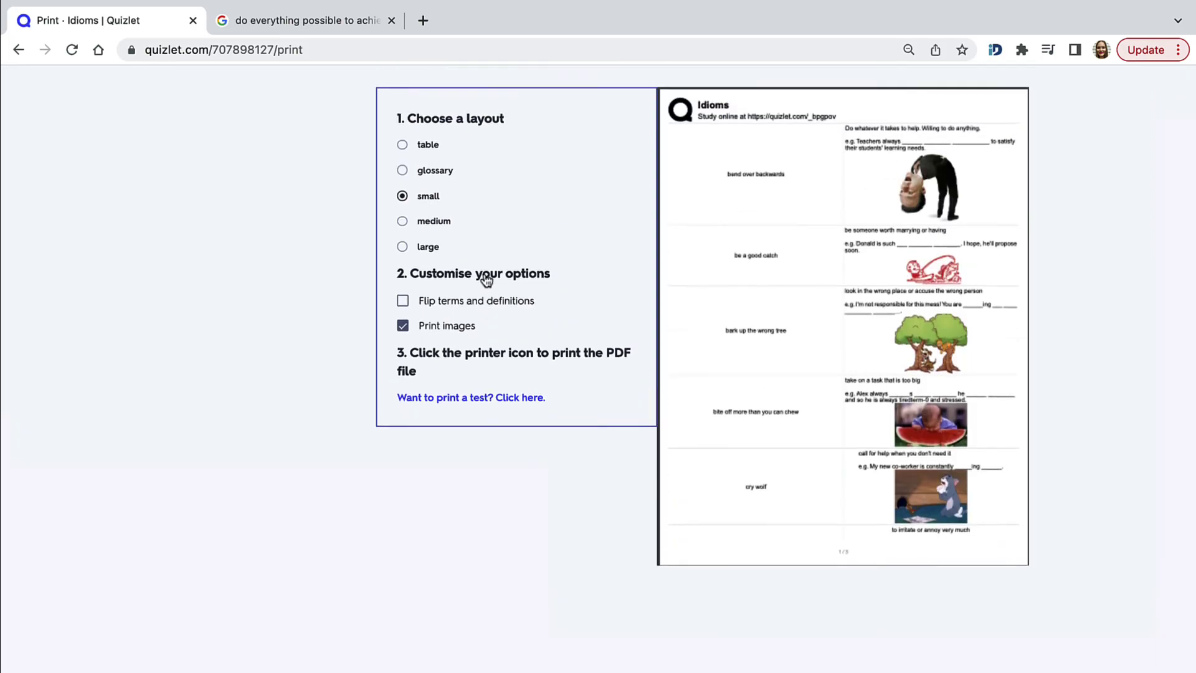
- Try printing the set's printable test, then cancel and return to the print page
left_click(475, 435)
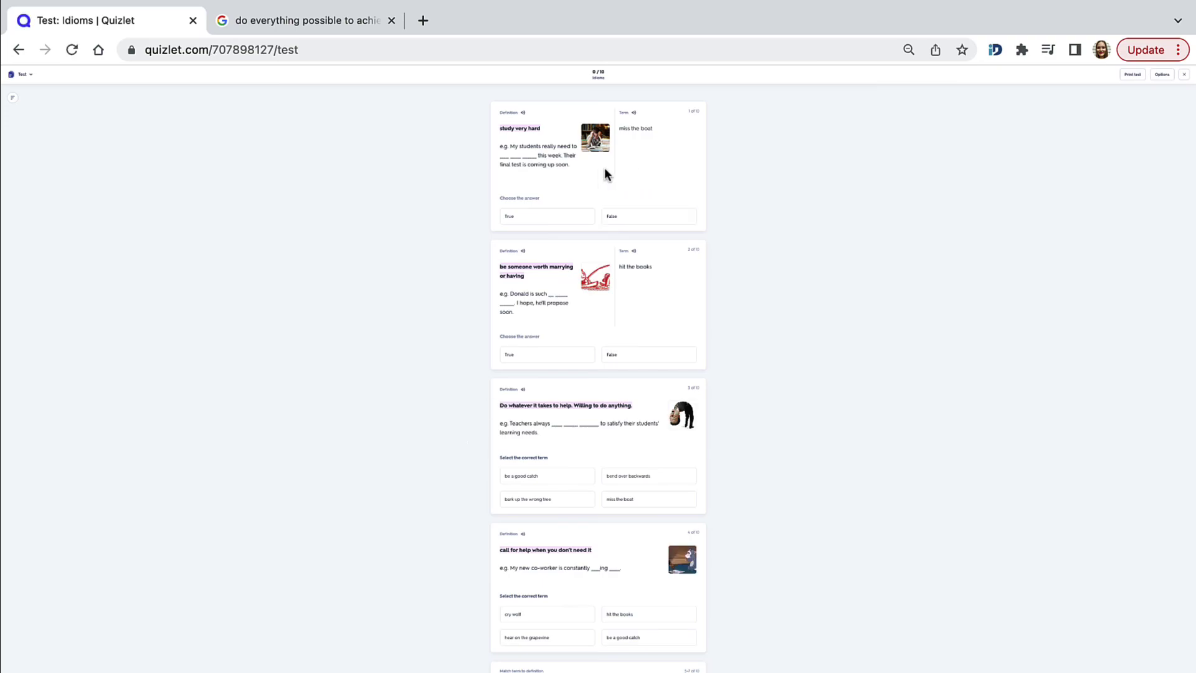
scroll(605, 167, "up", 5)
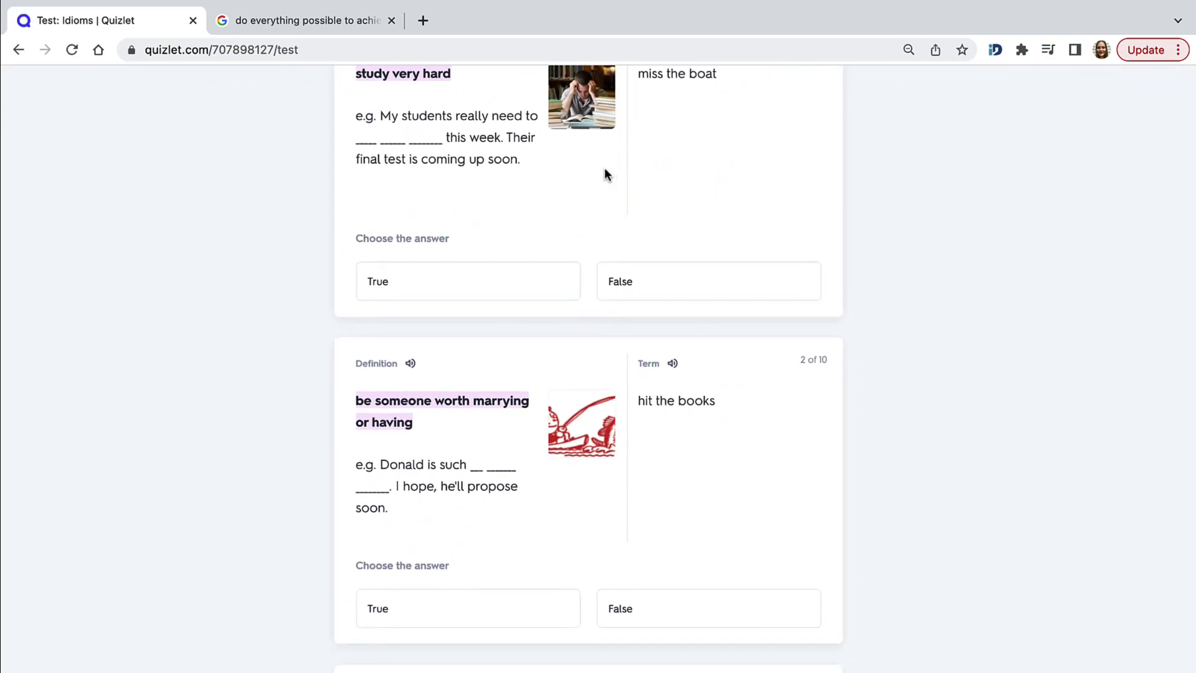
scroll(604, 167, "down", 5)
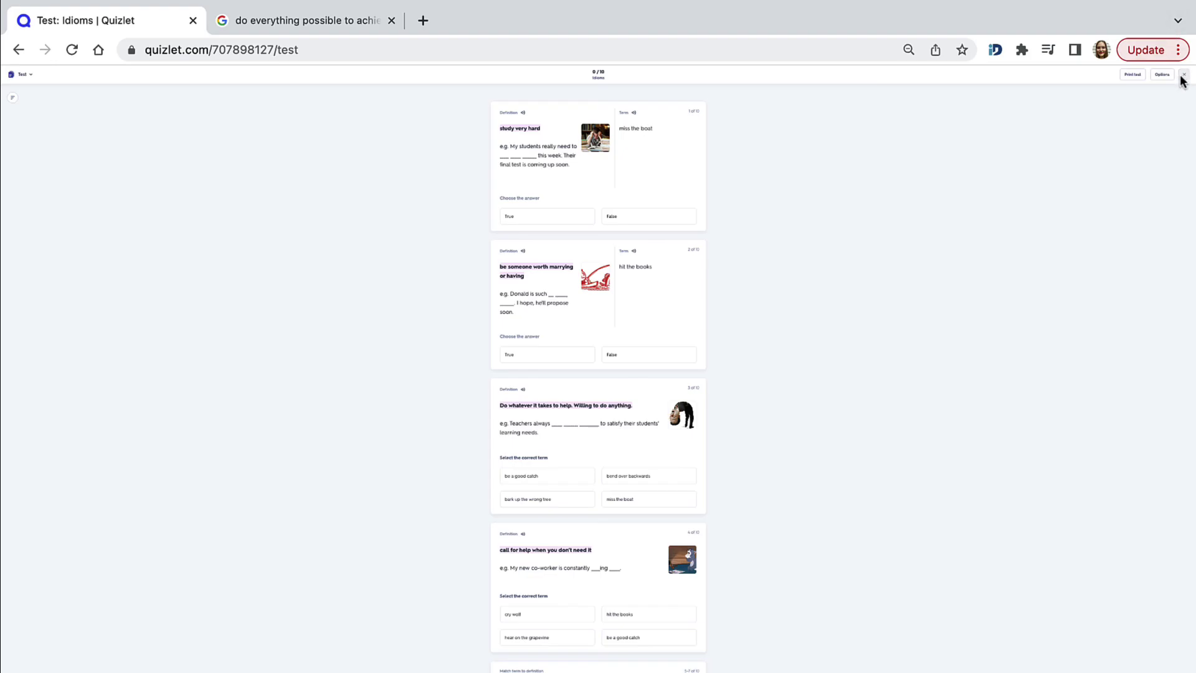
left_click(1138, 76)
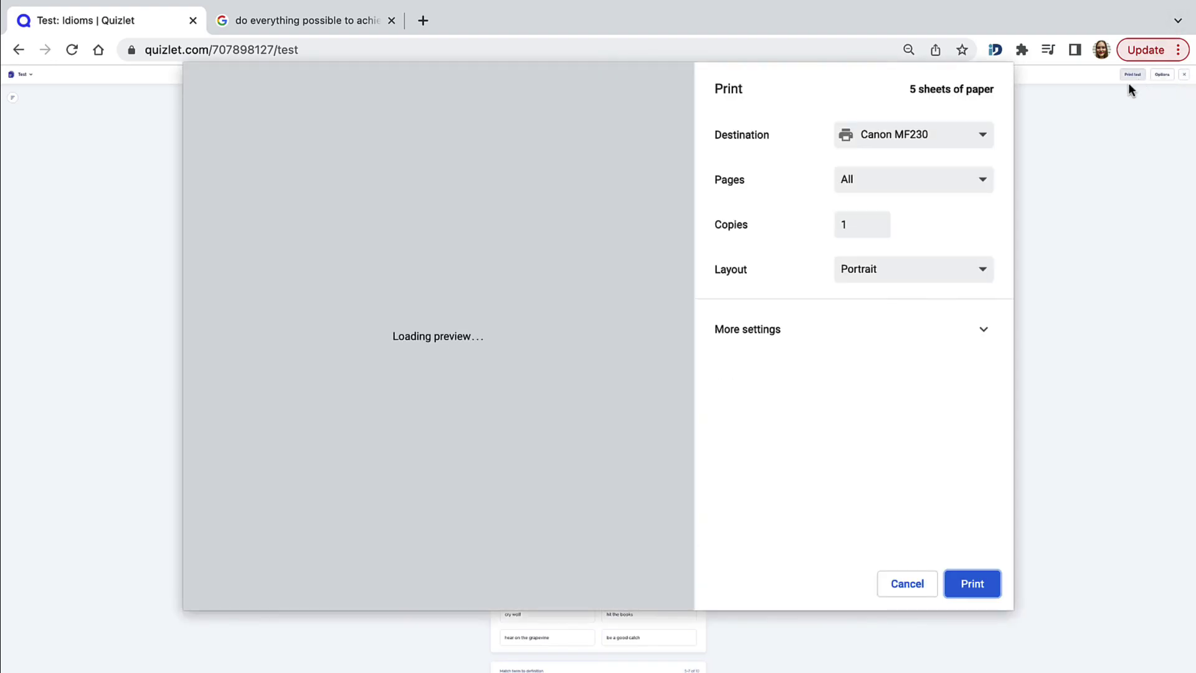
scroll(555, 365, "down", 3)
scroll(554, 365, "down", 20)
left_click(921, 584)
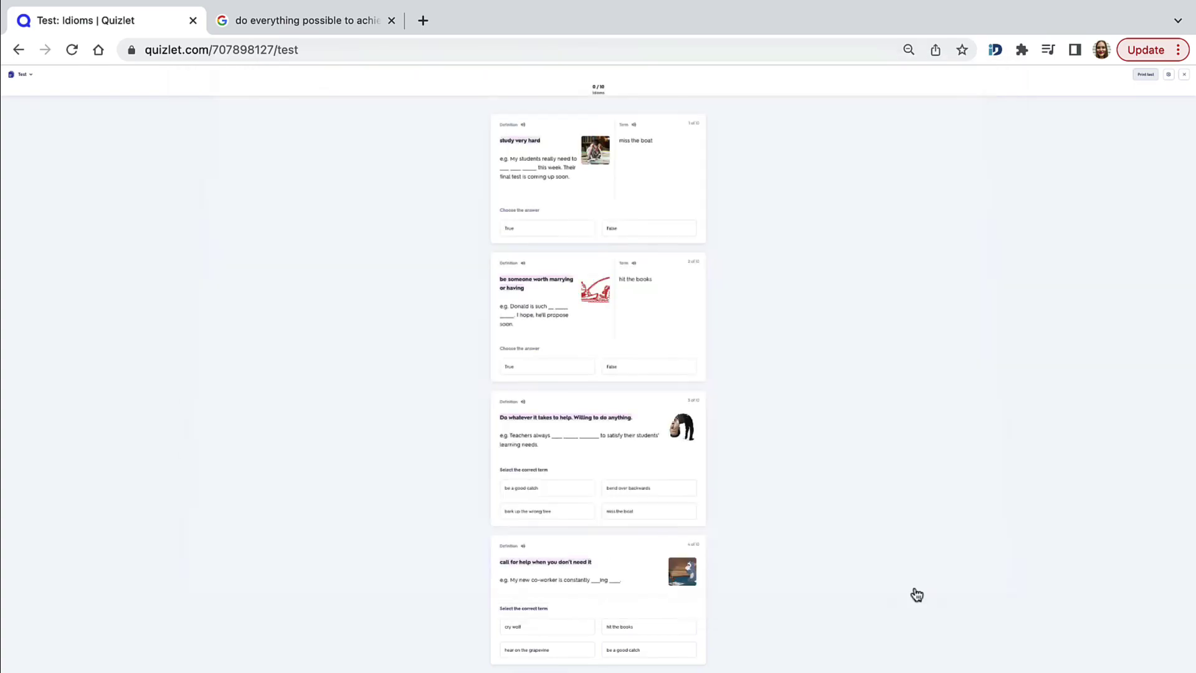
key("super+bracketleft")
- Send the PDF preview to the print dialog and review its 3 A4 sheets
right_click(646, 324)
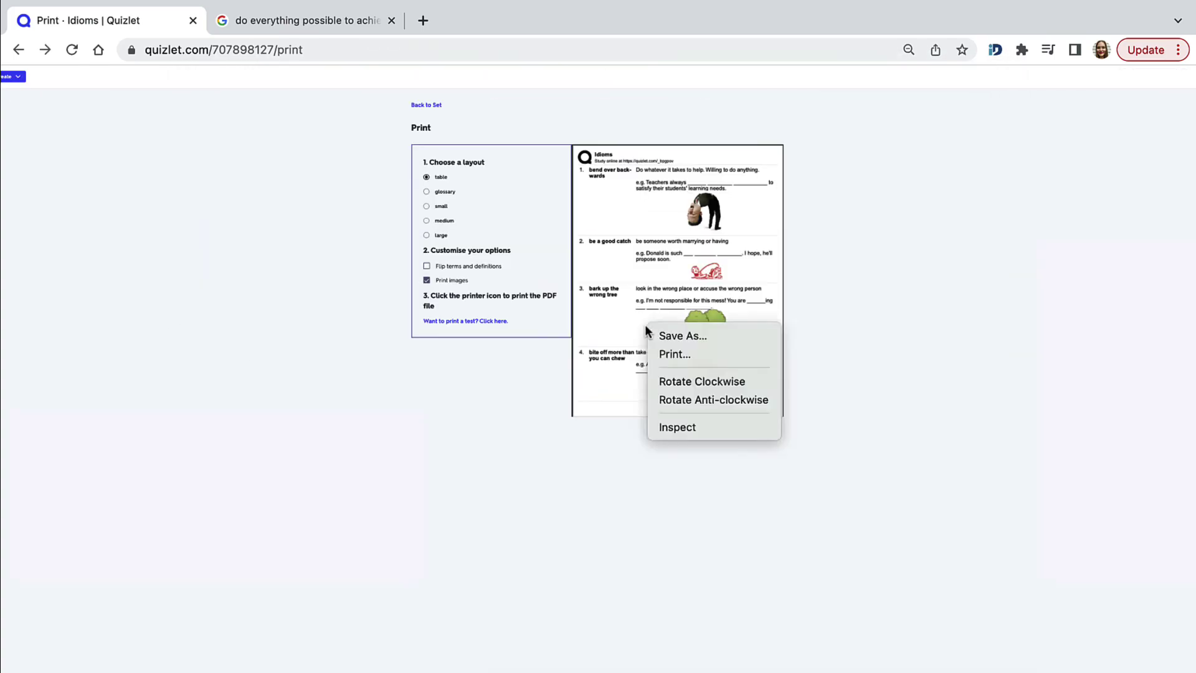
left_click(678, 354)
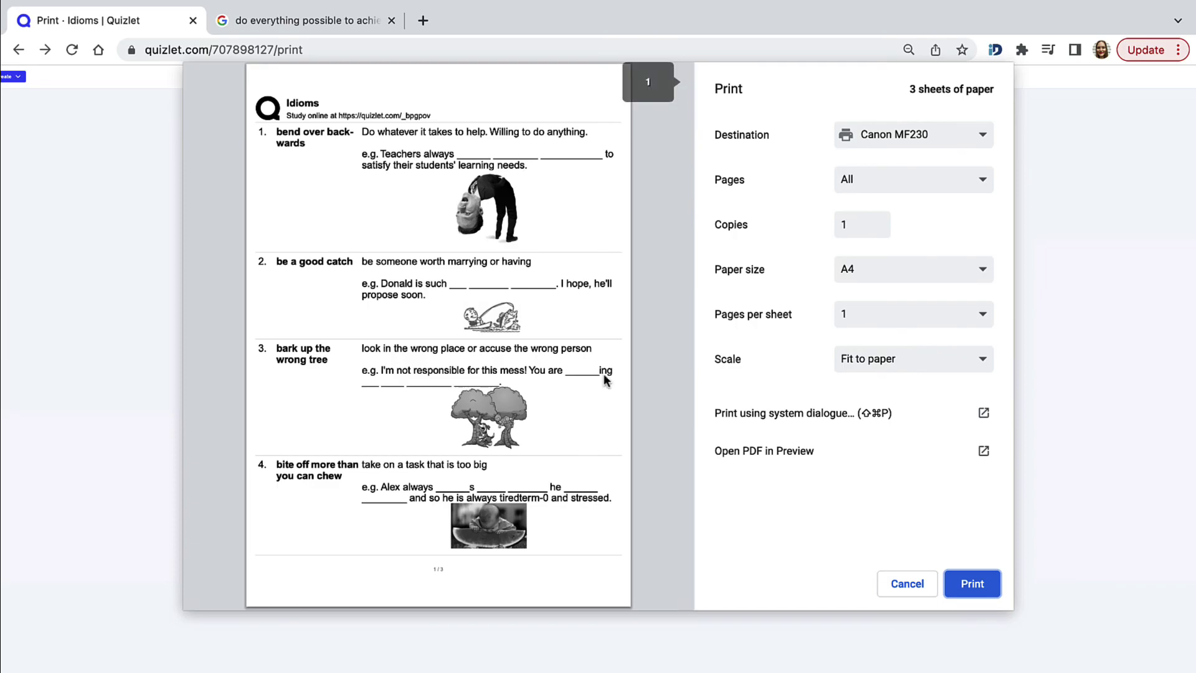
scroll(480, 378, "down", 10)
scroll(480, 378, "down", 10)
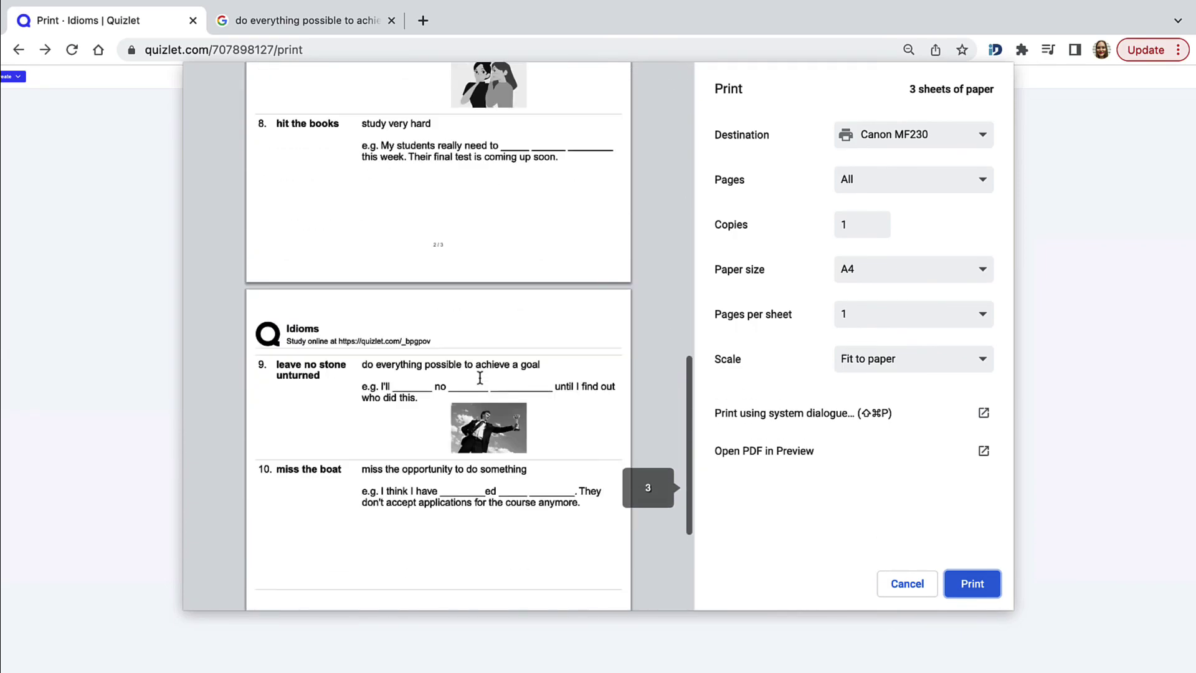
scroll(480, 377, "up", 20)
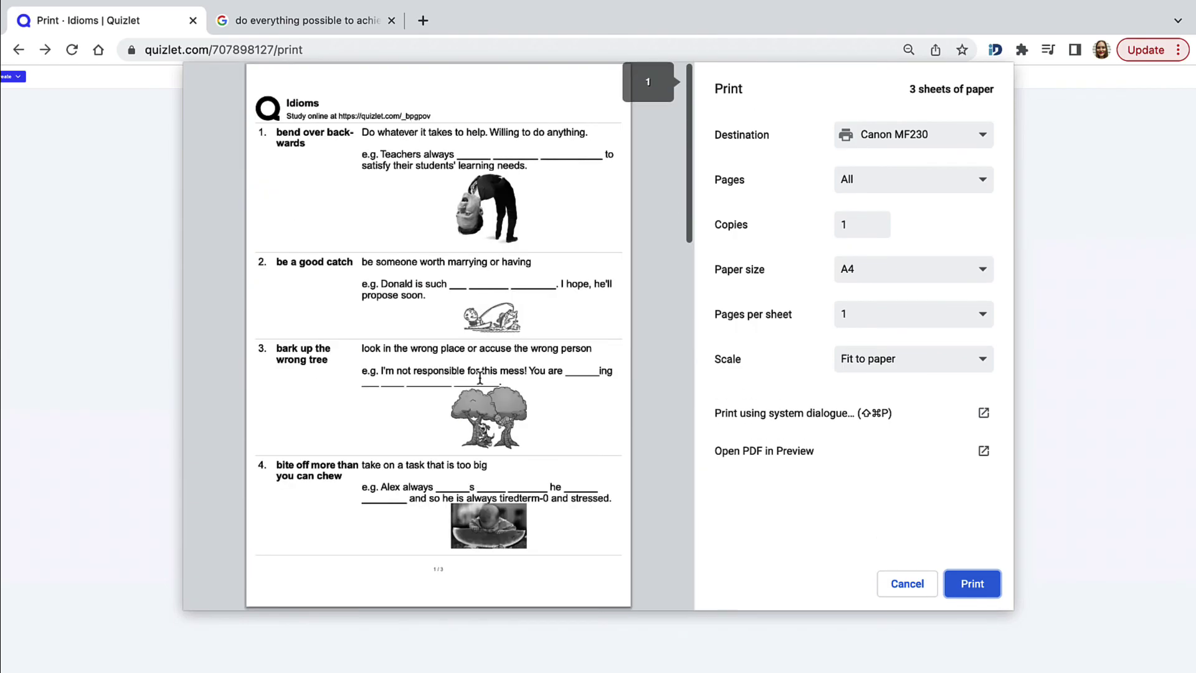